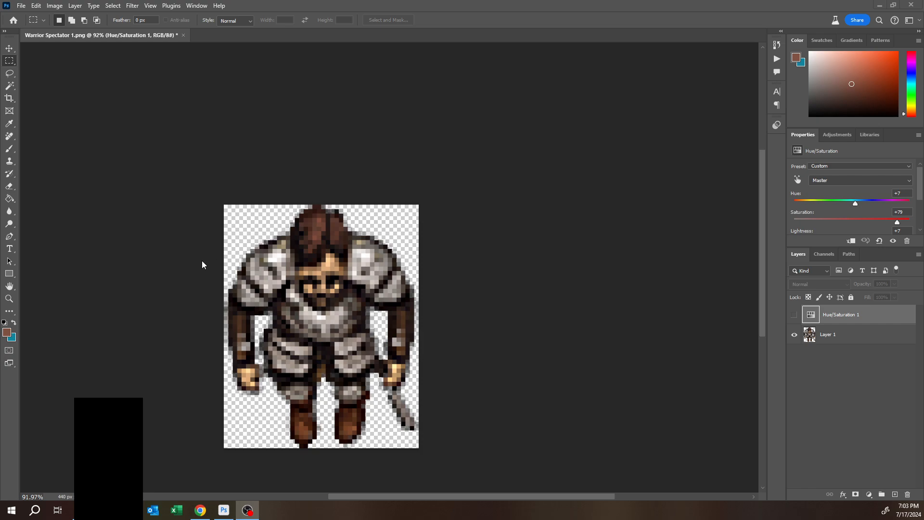
- Choose the Magic Wand tool and turn off its Contiguous option, keeping tolerance at 20
{"action": "scroll", "coordinate": [177, 266], "scroll_direction": "up", "scroll_amount": 5}
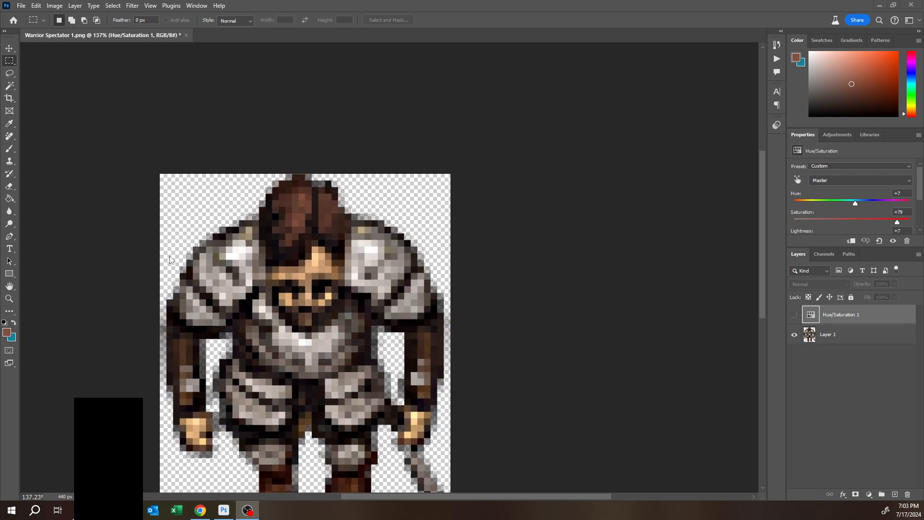
{"action": "left_click_drag", "start_coordinate": [140, 227], "coordinate": [227, 164]}
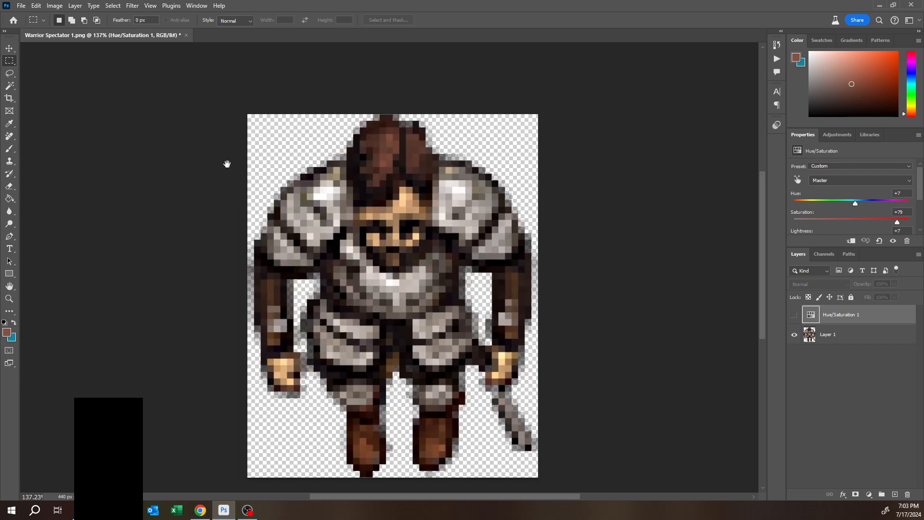
{"action": "scroll", "coordinate": [288, 157], "scroll_direction": "up", "scroll_amount": 1}
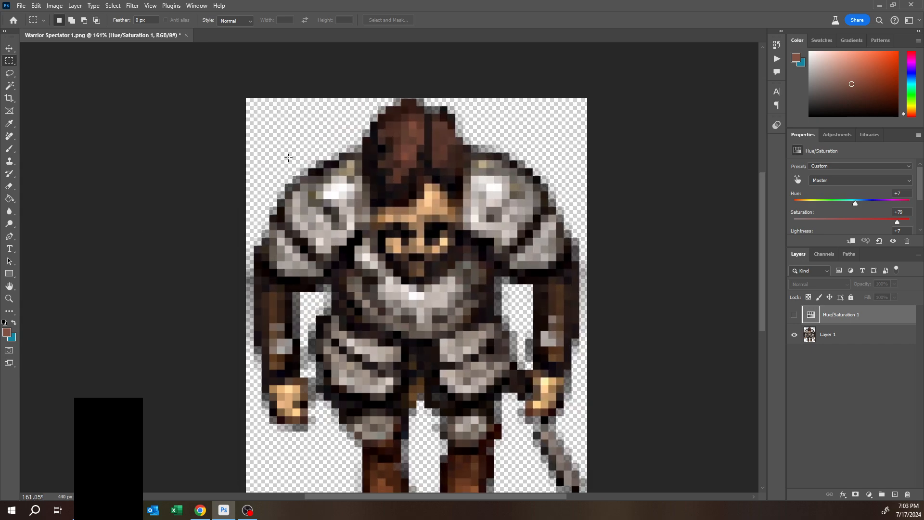
{"action": "scroll", "coordinate": [288, 157], "scroll_direction": "up", "scroll_amount": 1}
{"action": "scroll", "coordinate": [381, 313], "scroll_direction": "down", "scroll_amount": 1}
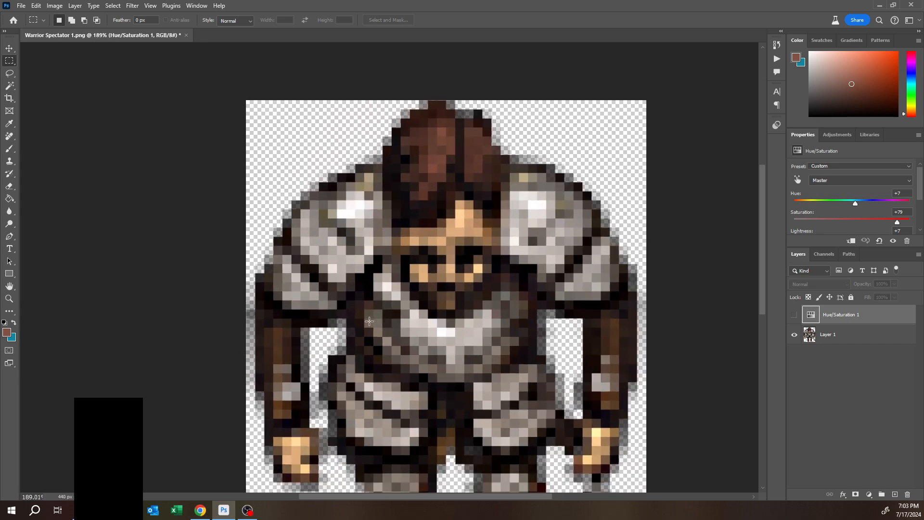
{"action": "left_click_drag", "start_coordinate": [358, 321], "coordinate": [385, 248]}
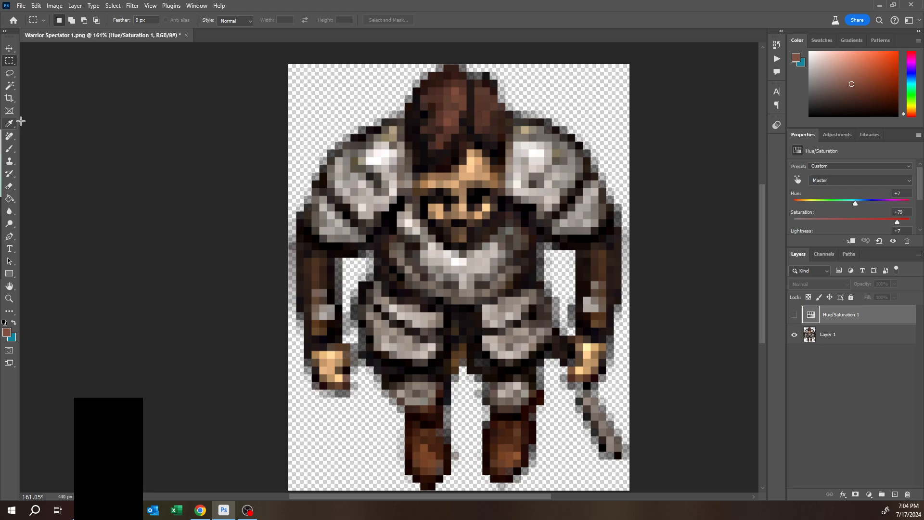
{"action": "left_click", "coordinate": [9, 86]}
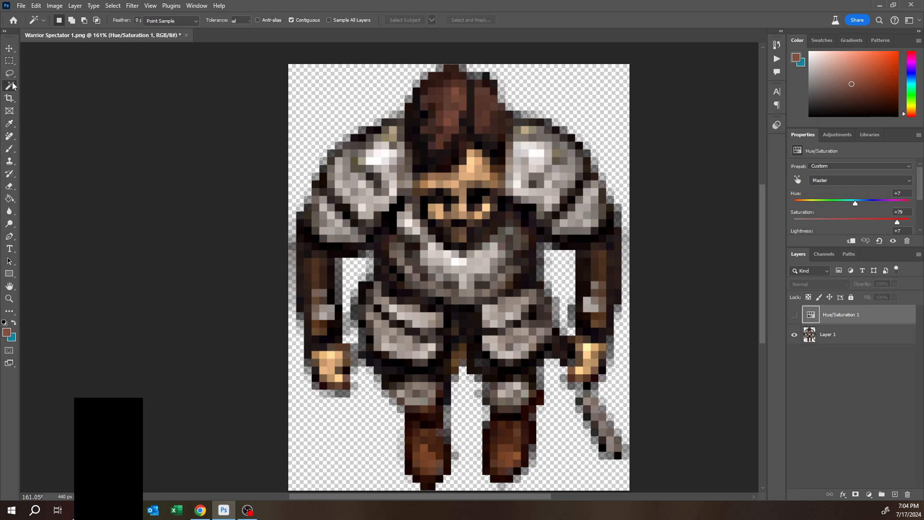
{"action": "scroll", "coordinate": [389, 200], "scroll_direction": "down", "scroll_amount": 3}
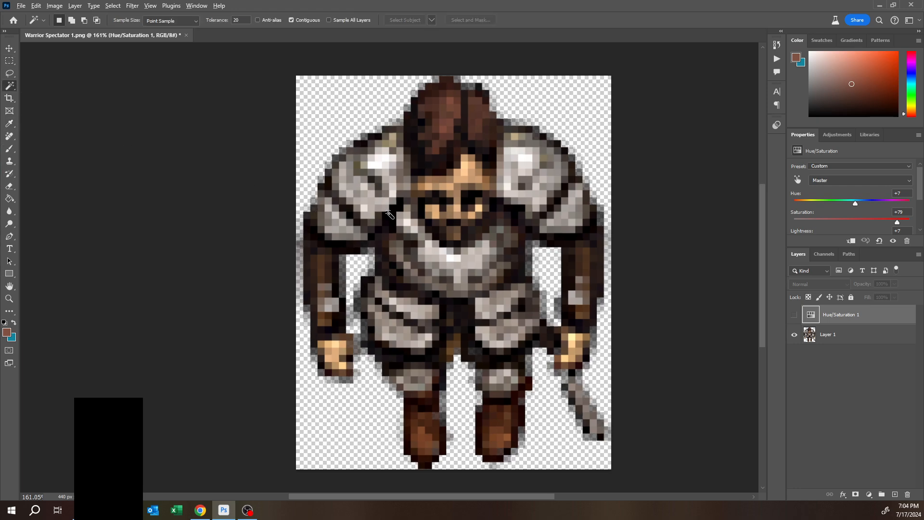
{"action": "scroll", "coordinate": [373, 211], "scroll_direction": "up", "scroll_amount": 2}
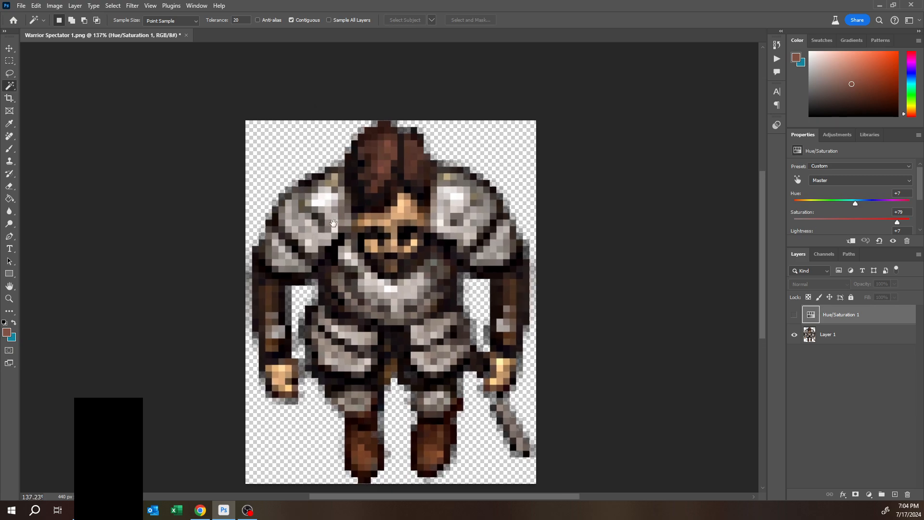
{"action": "left_click_drag", "start_coordinate": [336, 223], "coordinate": [297, 234]}
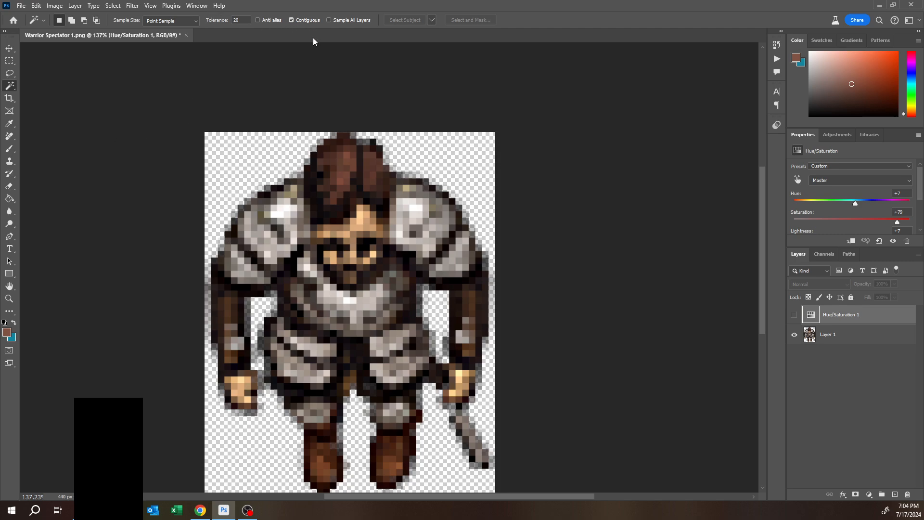
{"action": "left_click", "coordinate": [292, 20]}
- Select the gray armor pixels across the sprite with the Magic Wand, adding a second armor shade to the selection
{"action": "left_click", "coordinate": [266, 211], "text": "shift"}
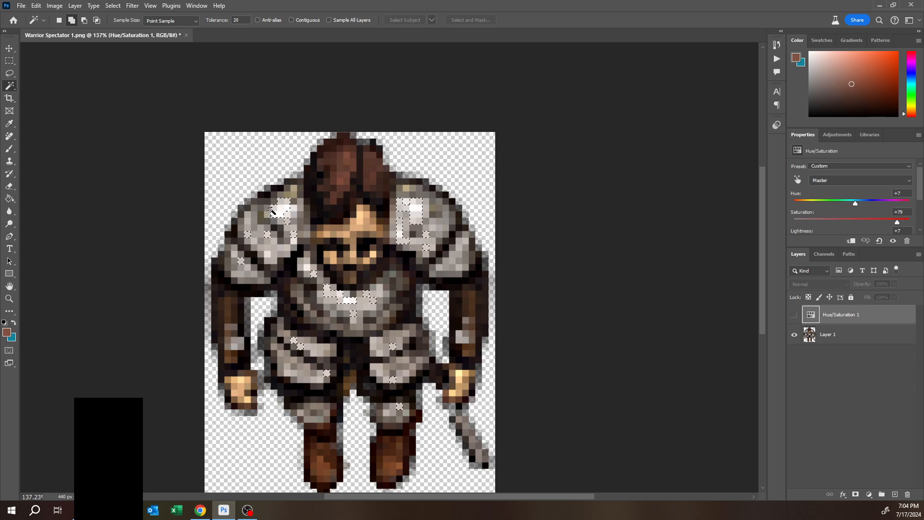
{"action": "left_click", "coordinate": [261, 212], "text": "shift"}
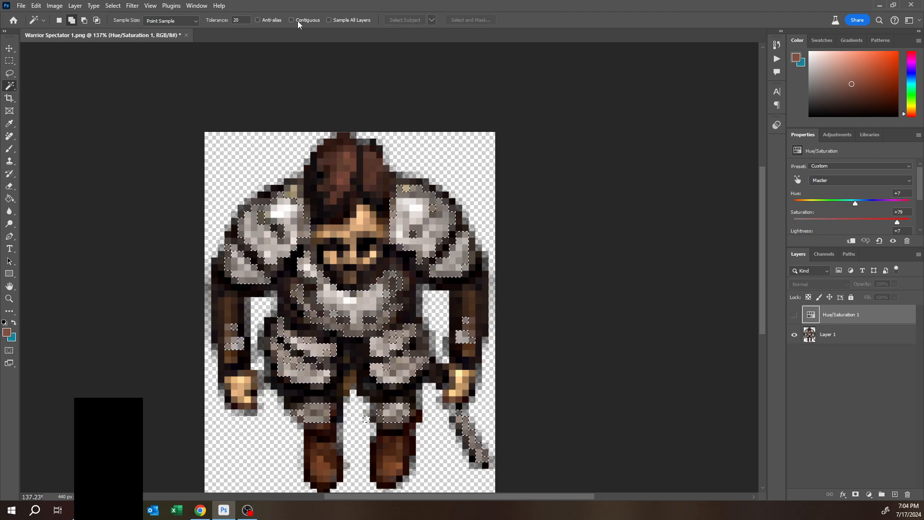
{"action": "left_click", "coordinate": [277, 227], "text": "shift"}
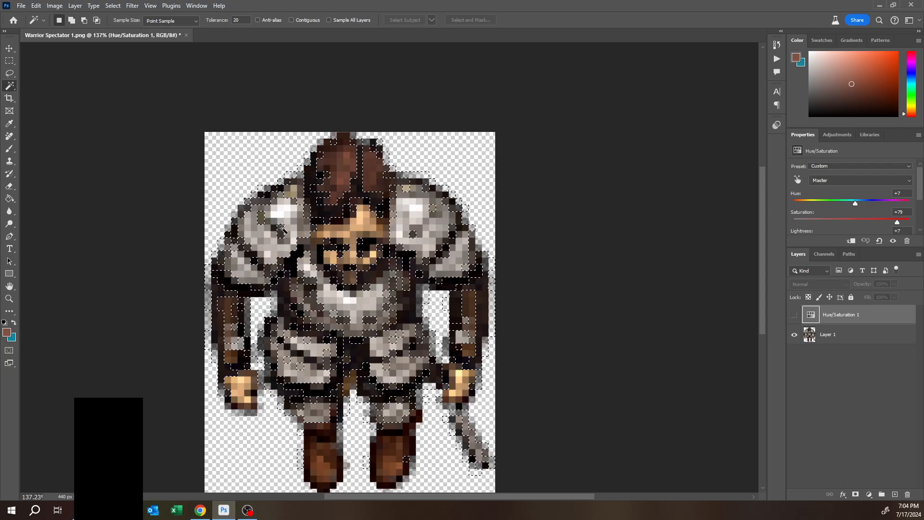
{"action": "key", "text": "ctrl+z"}
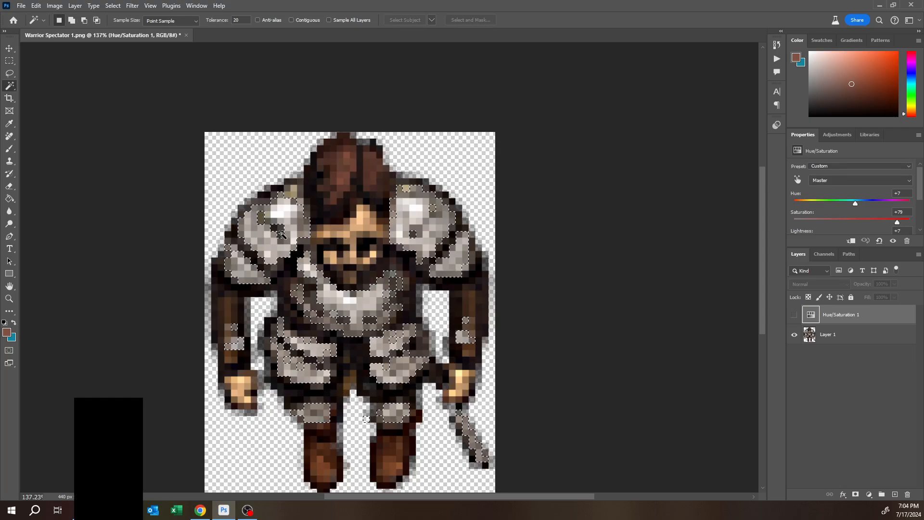
{"action": "key", "text": "shift"}
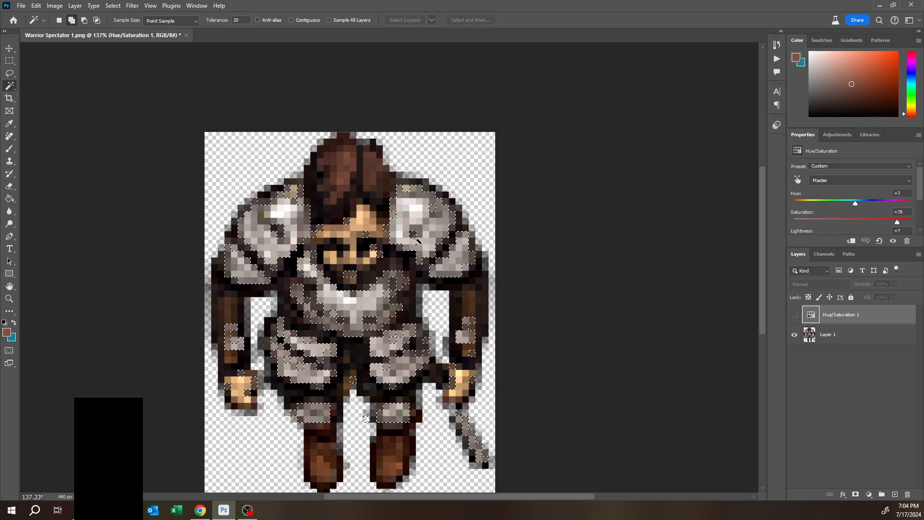
{"action": "left_click", "coordinate": [432, 240]}
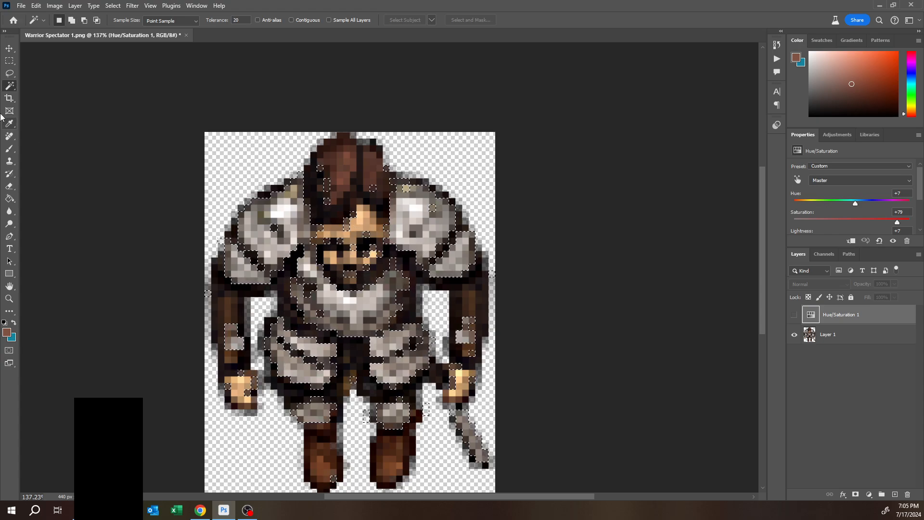
- Subtract the helmet and upper face area from the selection using the Rectangular Marquee
{"action": "left_click", "coordinate": [9, 61]}
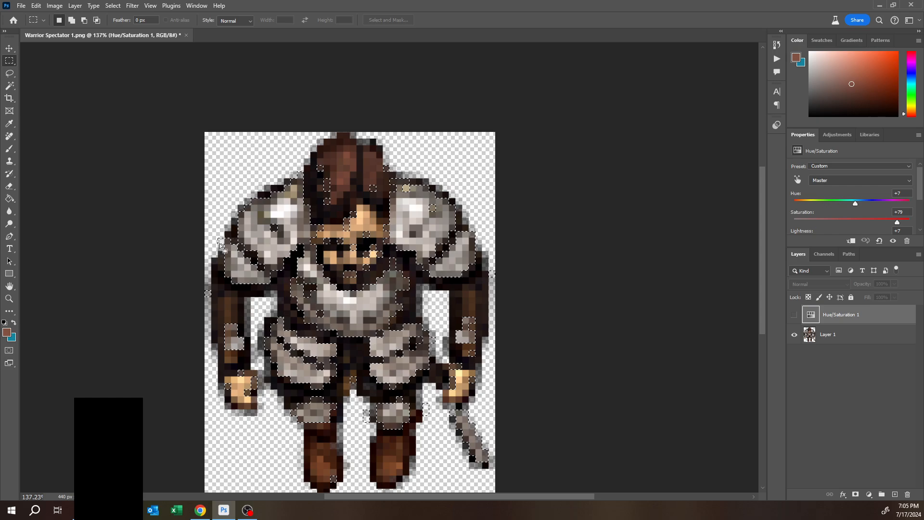
{"action": "key", "text": "alt"}
{"action": "left_click_drag", "start_coordinate": [314, 156], "coordinate": [343, 218]}
{"action": "scroll", "coordinate": [368, 160], "scroll_direction": "up", "scroll_amount": 5}
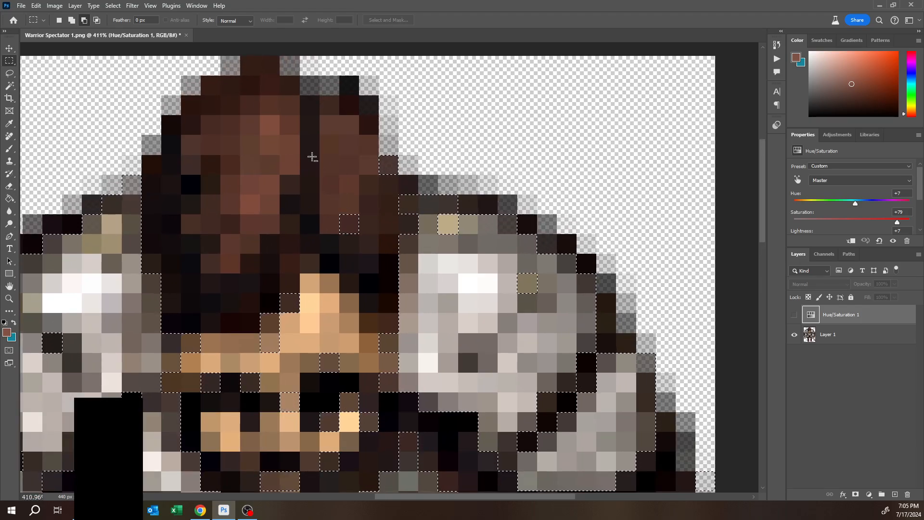
{"action": "left_click_drag", "start_coordinate": [308, 143], "coordinate": [395, 241]}
- Subtract the face and beard pixels from the selection with rectangular marquees
{"action": "scroll", "coordinate": [238, 286], "scroll_direction": "down", "scroll_amount": 2}
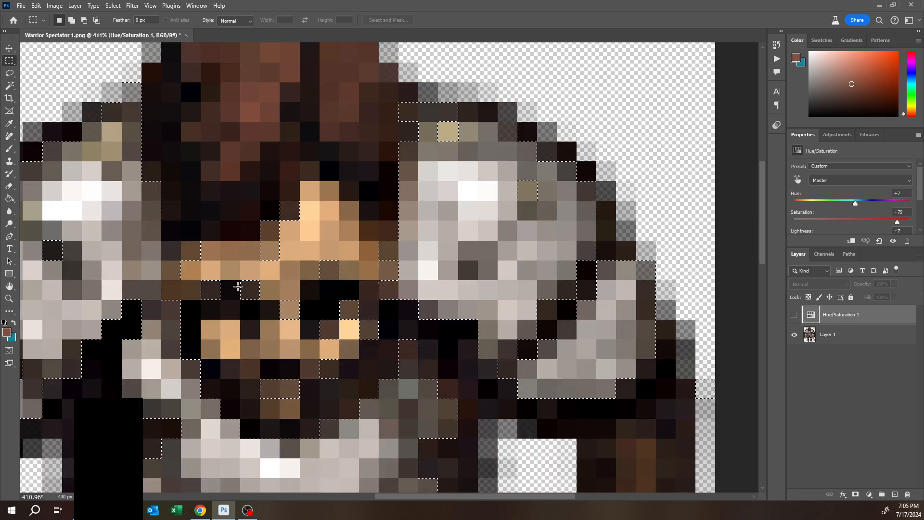
{"action": "scroll", "coordinate": [238, 286], "scroll_direction": "down", "scroll_amount": 1}
{"action": "left_click_drag", "start_coordinate": [250, 149], "coordinate": [171, 246]}
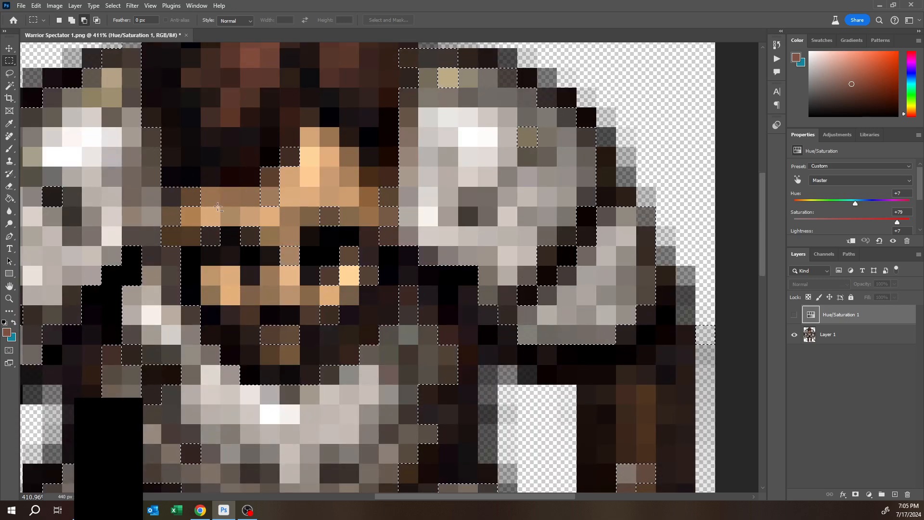
{"action": "left_click_drag", "start_coordinate": [231, 102], "coordinate": [398, 318]}
{"action": "left_click_drag", "start_coordinate": [255, 296], "coordinate": [348, 349]}
{"action": "scroll", "coordinate": [367, 290], "scroll_direction": "down", "scroll_amount": 6}
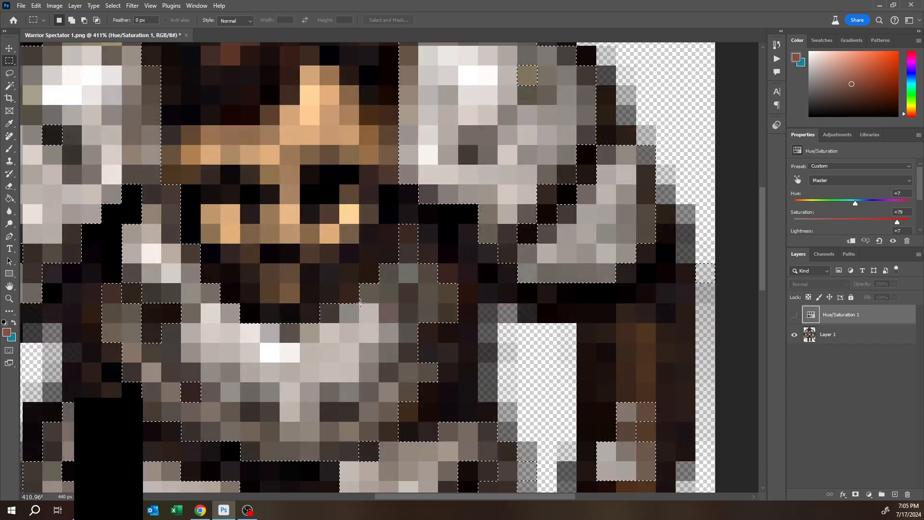
{"action": "scroll", "coordinate": [362, 307], "scroll_direction": "down", "scroll_amount": 5}
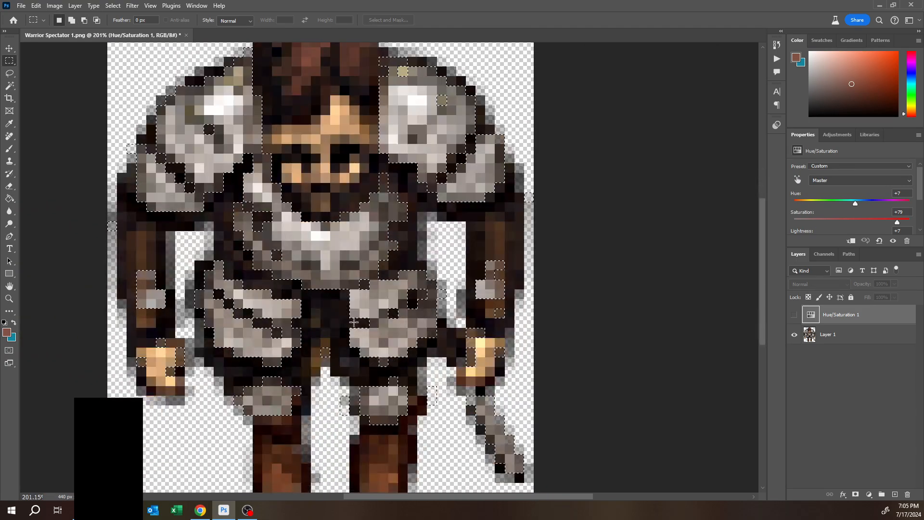
- Subtract the stray pixels around both hands and the right hip from the selection
{"action": "key", "text": "alt"}
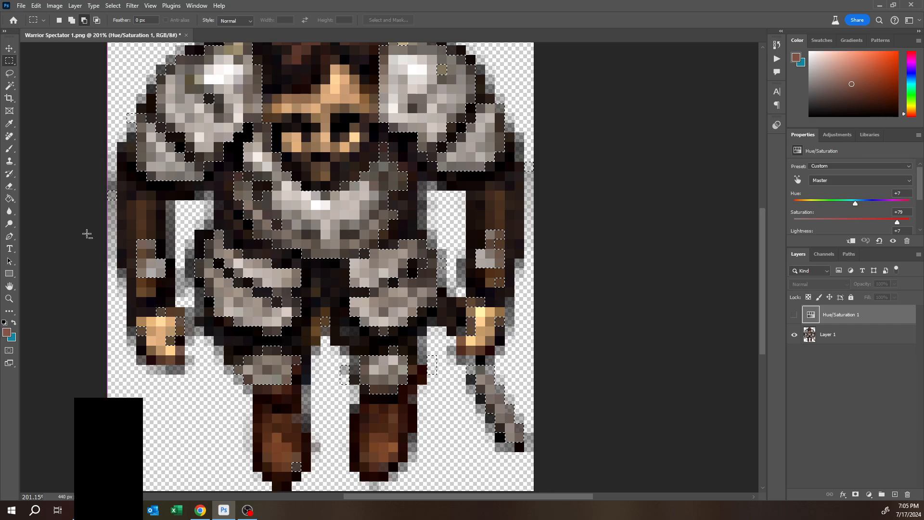
{"action": "left_click_drag", "start_coordinate": [121, 298], "coordinate": [190, 387]}
{"action": "scroll", "coordinate": [362, 228], "scroll_direction": "down", "scroll_amount": 3}
{"action": "key", "text": "alt"}
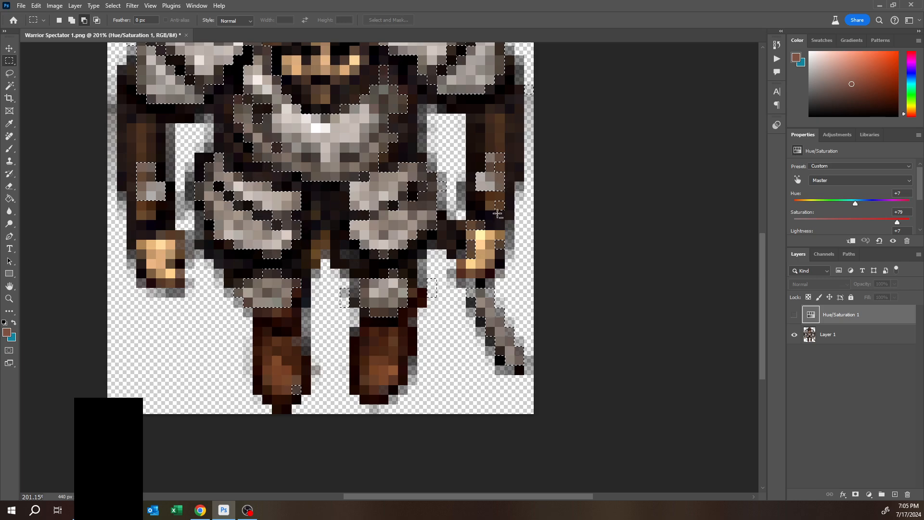
{"action": "left_click_drag", "start_coordinate": [487, 198], "coordinate": [519, 262]}
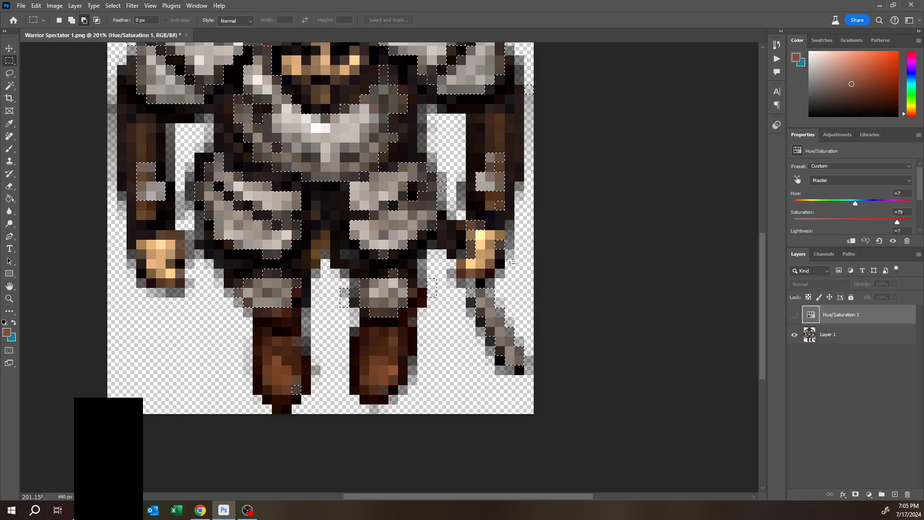
{"action": "left_click_drag", "start_coordinate": [462, 288], "coordinate": [541, 398]}
{"action": "scroll", "coordinate": [420, 318], "scroll_direction": "up", "scroll_amount": 1}
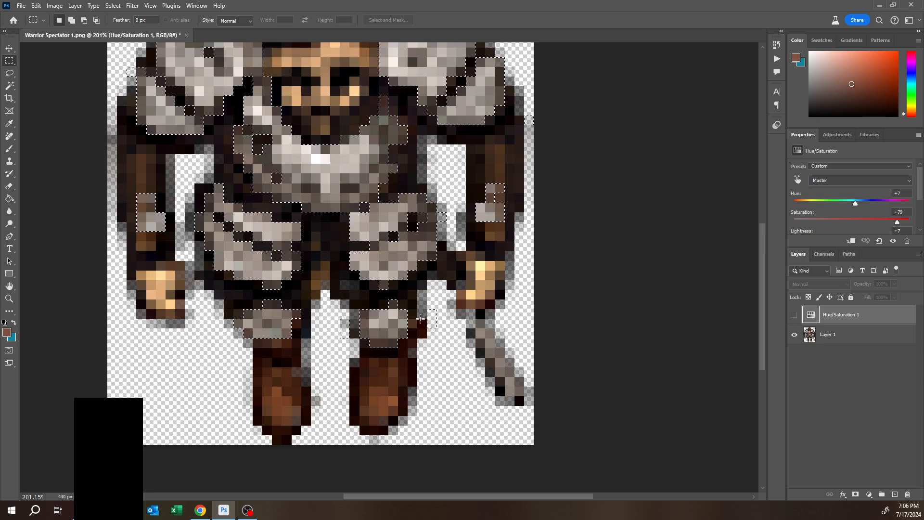
{"action": "left_click_drag", "start_coordinate": [440, 303], "coordinate": [419, 344], "text": "alt"}
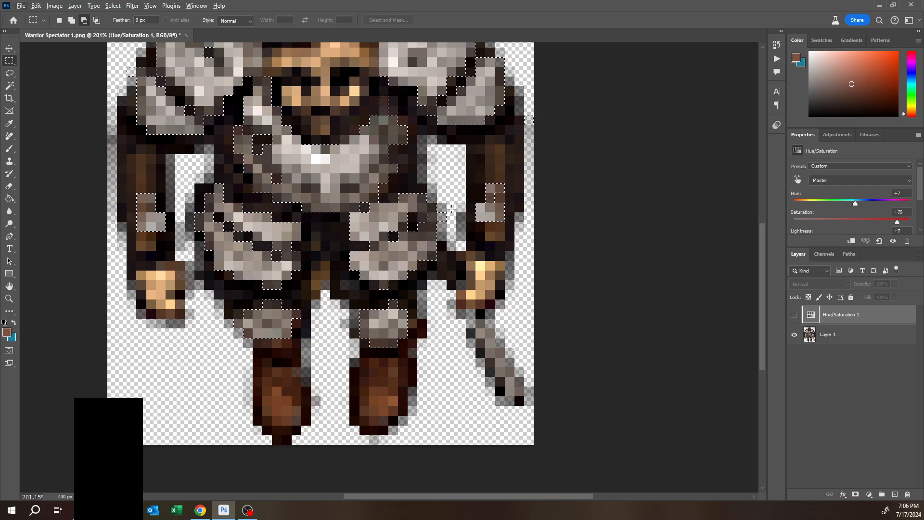
{"action": "scroll", "coordinate": [452, 210], "scroll_direction": "up", "scroll_amount": 3}
{"action": "scroll", "coordinate": [451, 209], "scroll_direction": "down", "scroll_amount": 4, "text": "alt"}
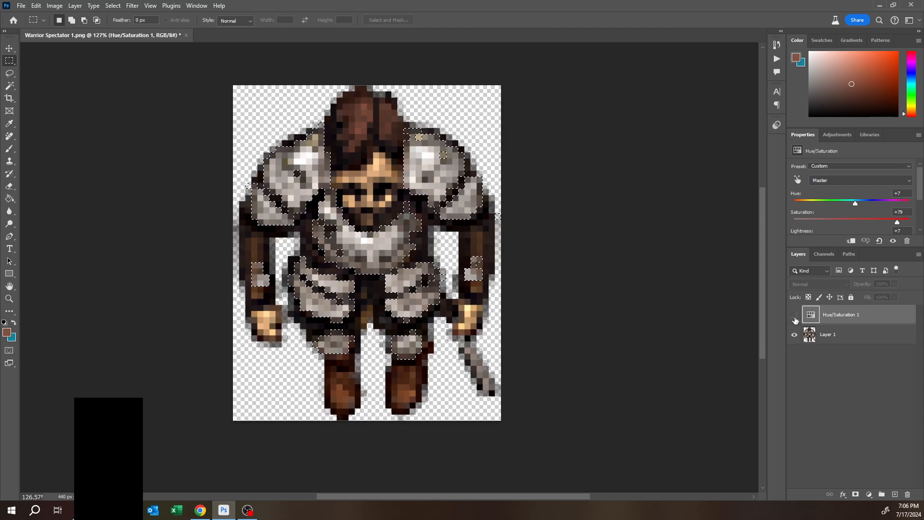
- Delete the existing Hue/Saturation 1 adjustment layer
{"action": "left_click", "coordinate": [825, 334]}
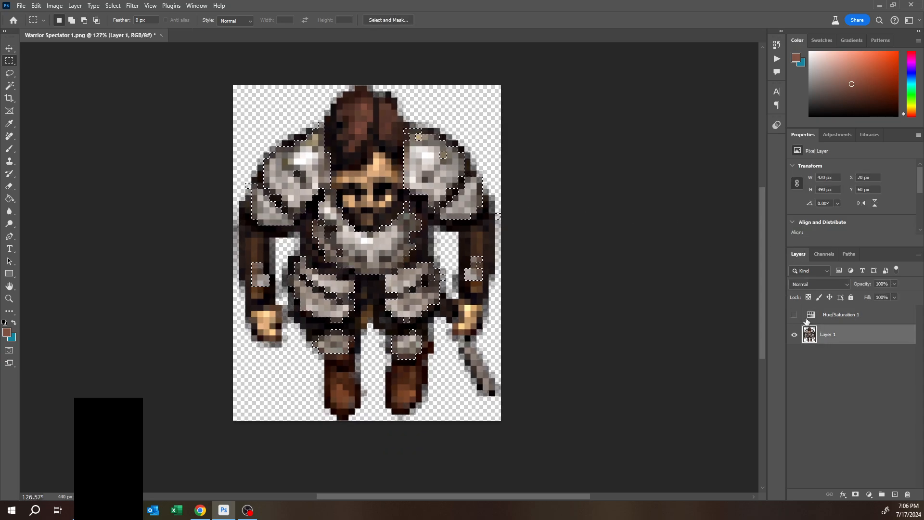
{"action": "left_click", "coordinate": [811, 316]}
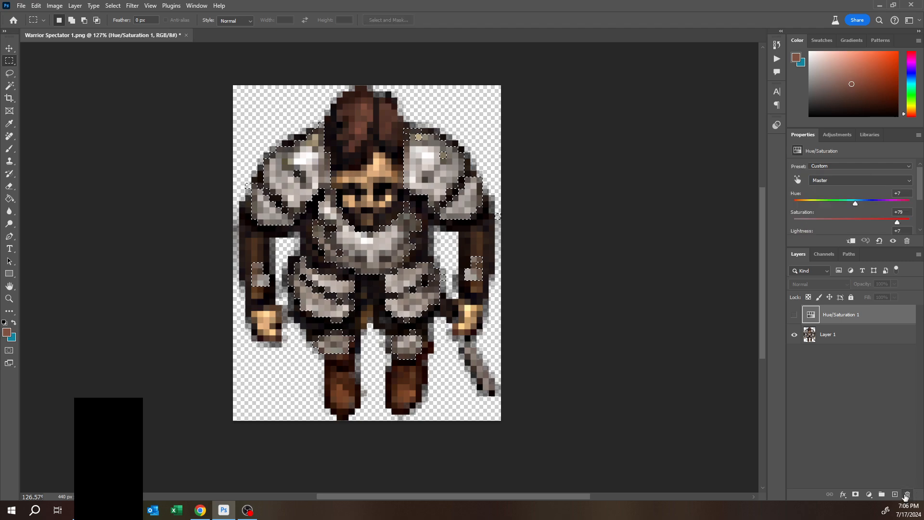
{"action": "left_click", "coordinate": [906, 496]}
{"action": "left_click", "coordinate": [415, 189]}
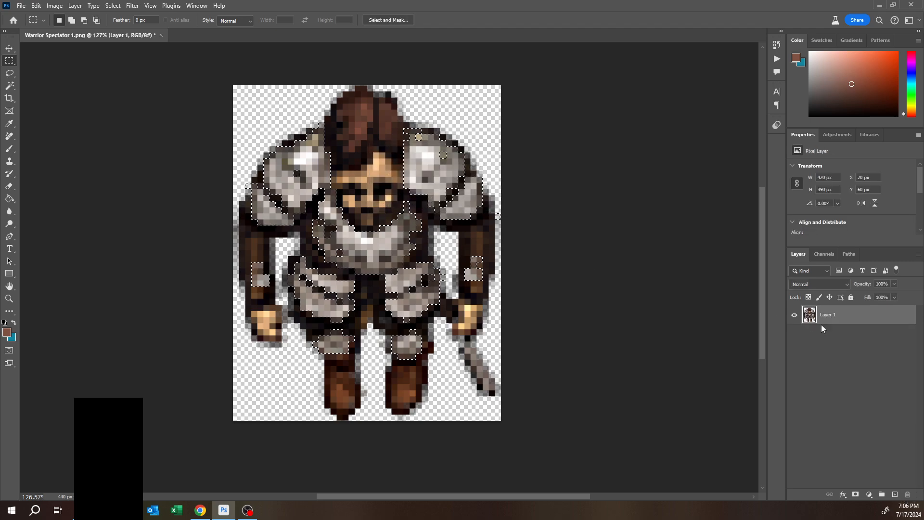
- Add a new Hue/Saturation adjustment layer masked to the armor selection
{"action": "left_click", "coordinate": [831, 137]}
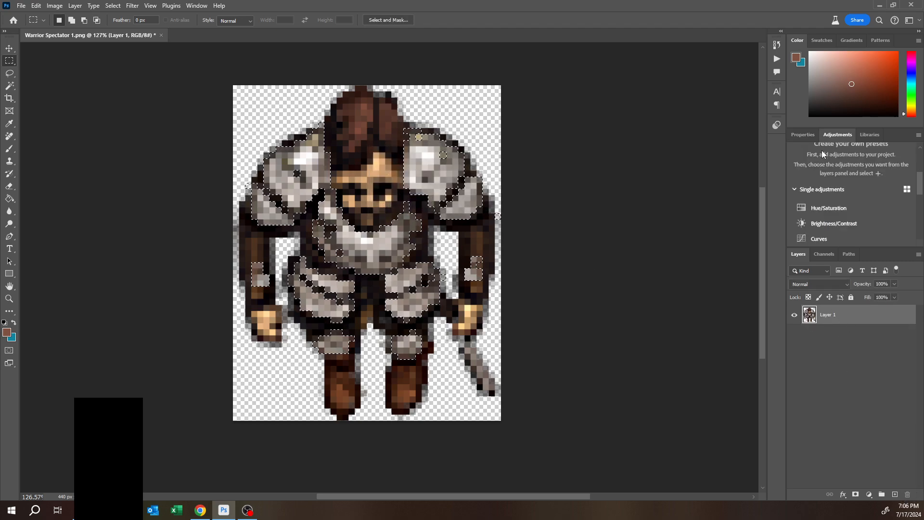
{"action": "left_click", "coordinate": [825, 207]}
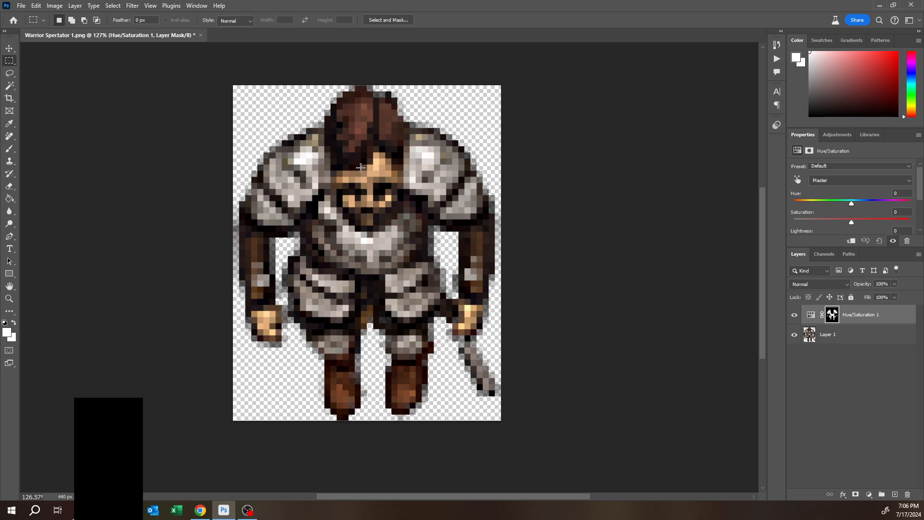
- Try raising the adjustment's hue to +9 and saturation to +62
{"action": "scroll", "coordinate": [840, 218], "scroll_direction": "down", "scroll_amount": 1}
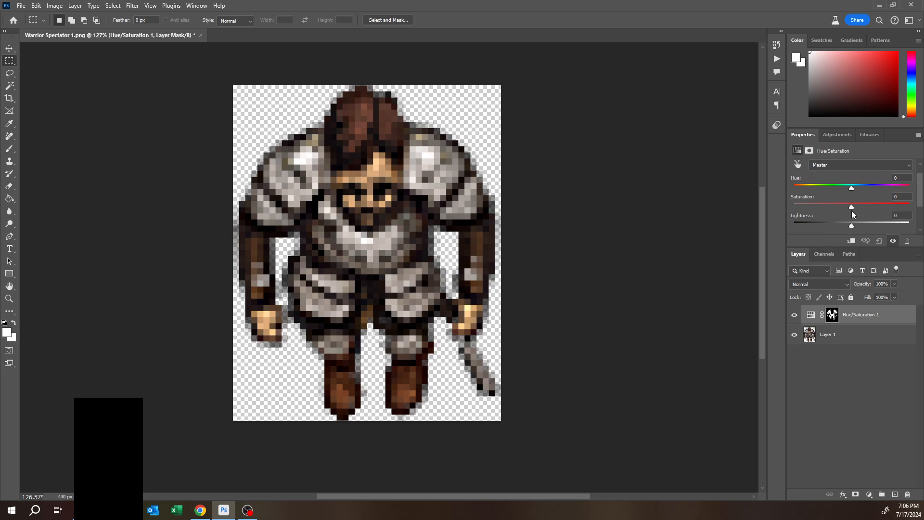
{"action": "mouse_move", "coordinate": [852, 207]}
{"action": "left_mouse_down"}
{"action": "mouse_move", "coordinate": [895, 208]}
{"action": "mouse_move", "coordinate": [794, 208]}
{"action": "mouse_move", "coordinate": [851, 212]}
{"action": "left_mouse_up"}
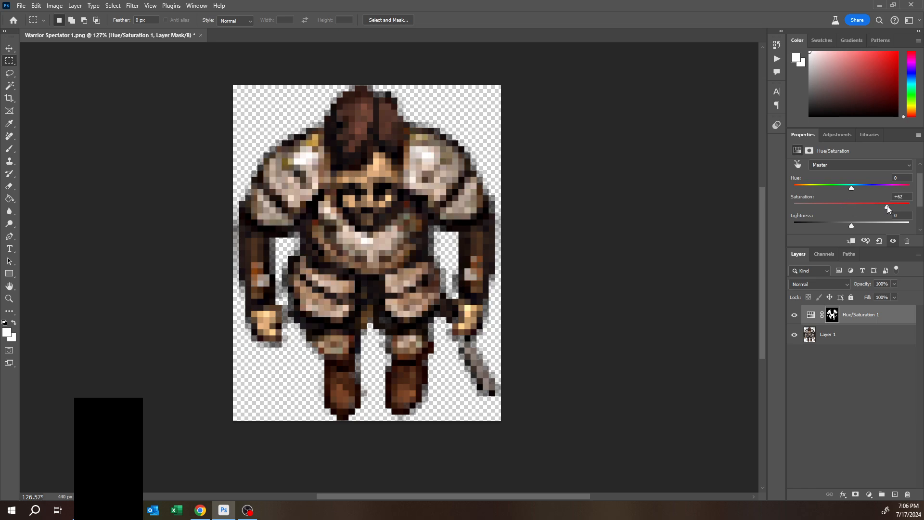
{"action": "left_click_drag", "start_coordinate": [854, 188], "coordinate": [857, 189]}
{"action": "left_click_drag", "start_coordinate": [858, 189], "coordinate": [855, 188]}
- Set the adjustment's hue and saturation to 0 and its lightness to -42
{"action": "left_click", "coordinate": [905, 179]}
{"action": "type", "text": "0"}
{"action": "left_click", "coordinate": [901, 197]}
{"action": "type", "text": "0"}
{"action": "left_click_drag", "start_coordinate": [850, 225], "coordinate": [828, 228]}
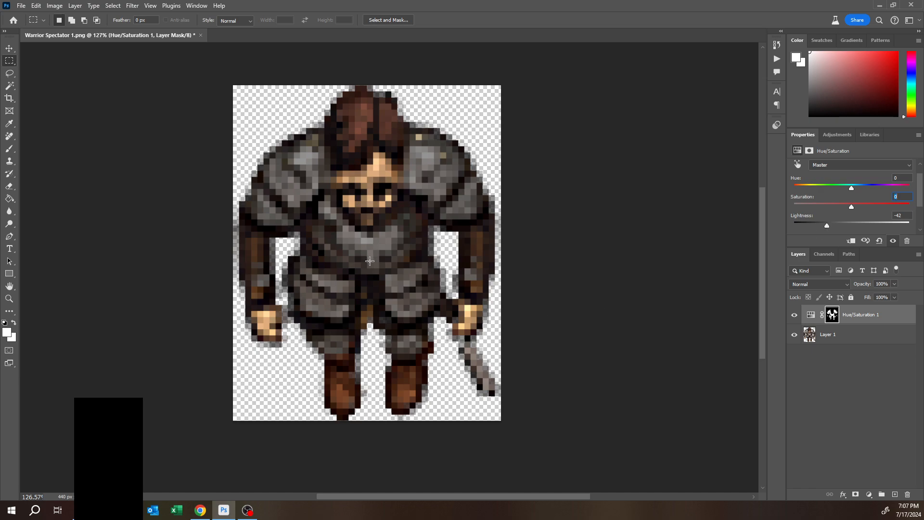
- On Layer 1, use the Magic Wand with Contiguous enabled to select a single gray pixel on the right shoulder armor
{"action": "left_click", "coordinate": [9, 85]}
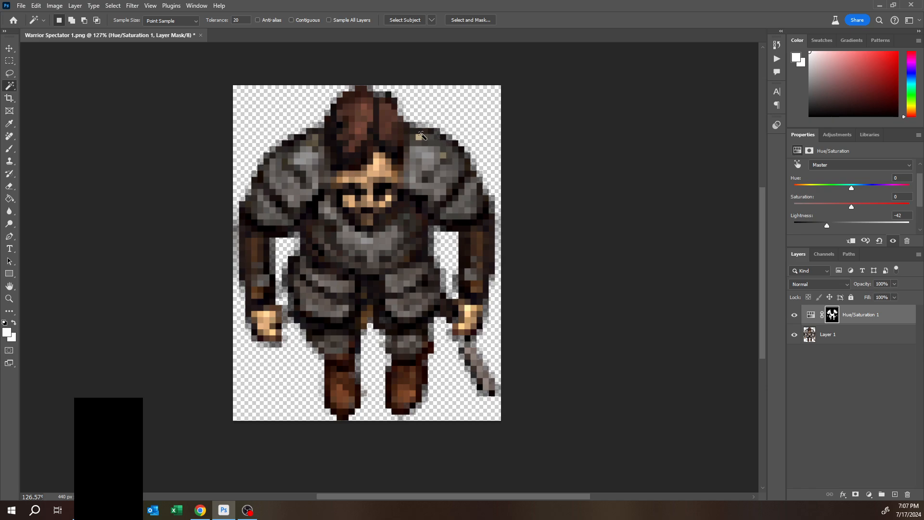
{"action": "left_click", "coordinate": [837, 338]}
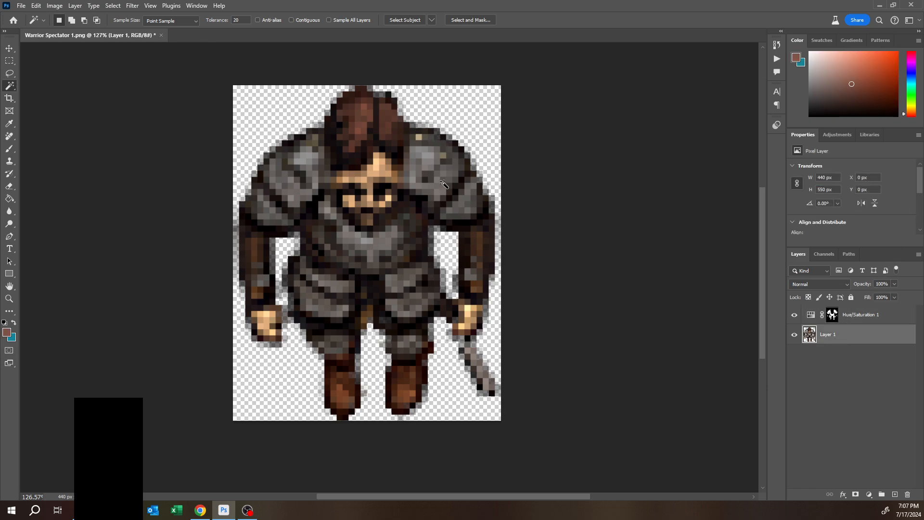
{"action": "scroll", "coordinate": [422, 147], "scroll_direction": "up", "scroll_amount": 5}
{"action": "scroll", "coordinate": [422, 147], "scroll_direction": "up", "scroll_amount": 1}
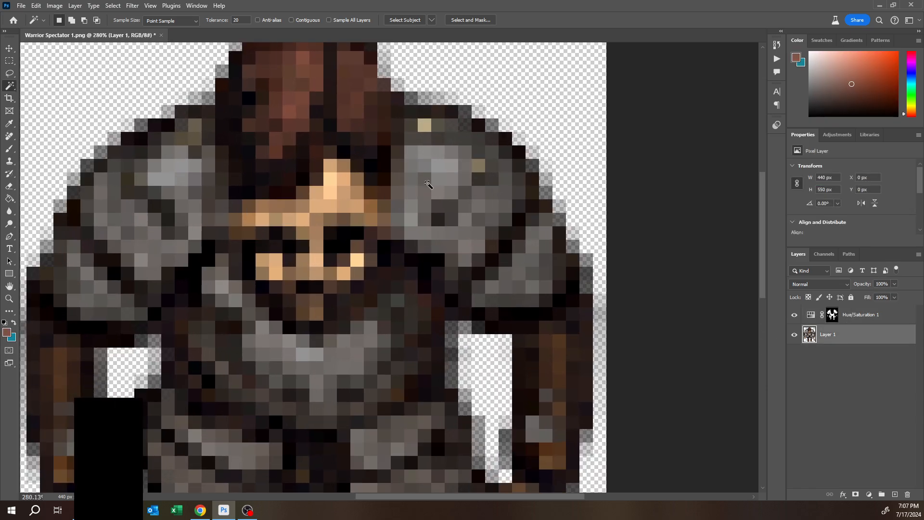
{"action": "left_click", "coordinate": [464, 190]}
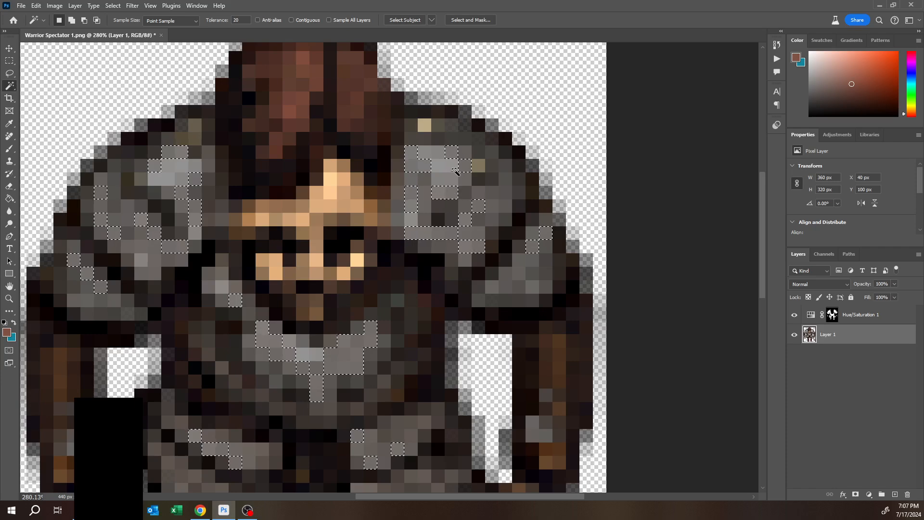
{"action": "left_click", "coordinate": [291, 20]}
{"action": "left_click", "coordinate": [506, 221]}
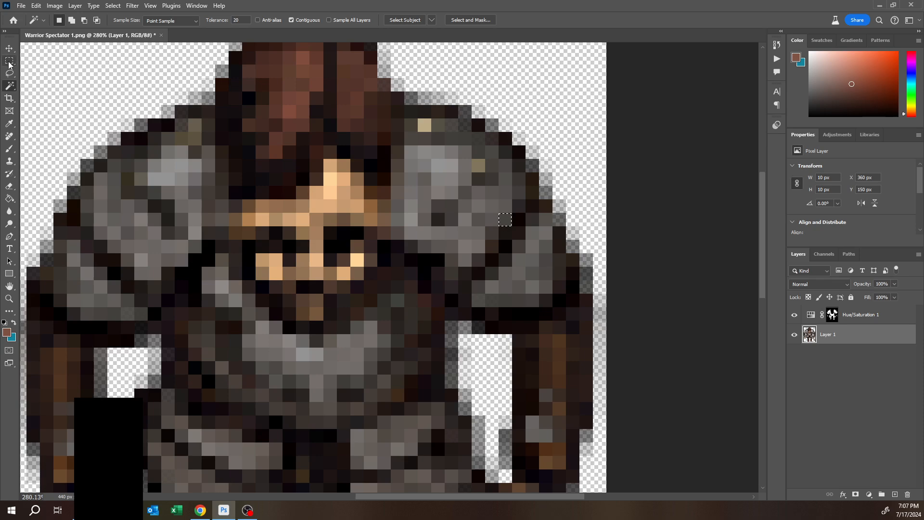
- Copy the selected pixel onto new layers and move a pasted copy up onto the right shoulder armor
{"action": "key", "text": "ctrl+j"}
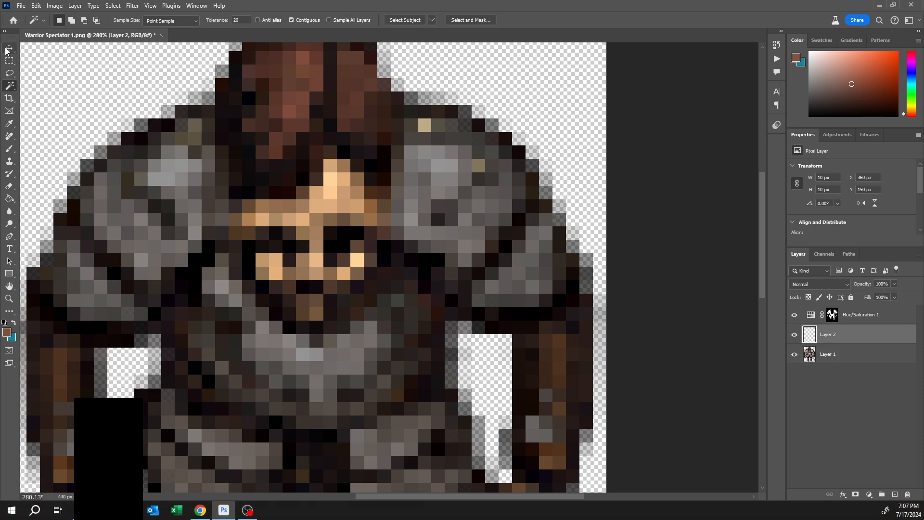
{"action": "left_click", "coordinate": [8, 48]}
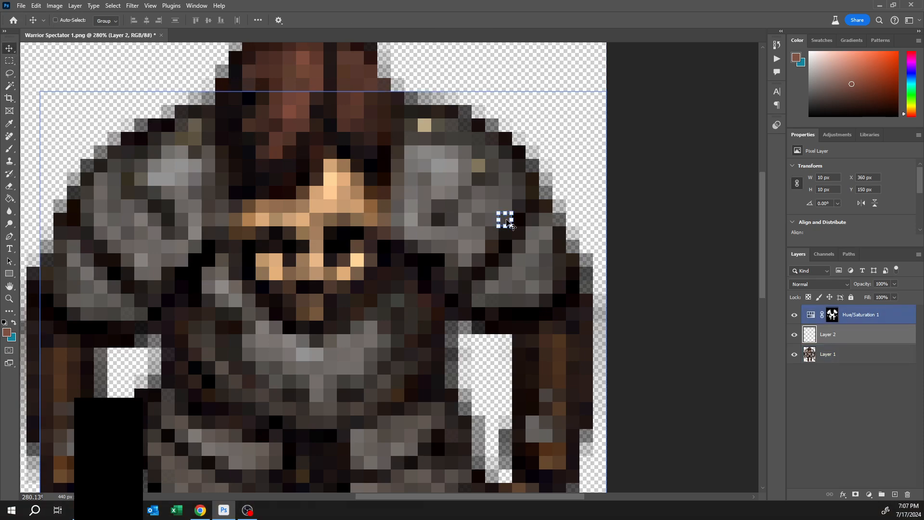
{"action": "left_click_drag", "start_coordinate": [509, 223], "coordinate": [426, 128]}
{"action": "key", "text": "ctrl+v"}
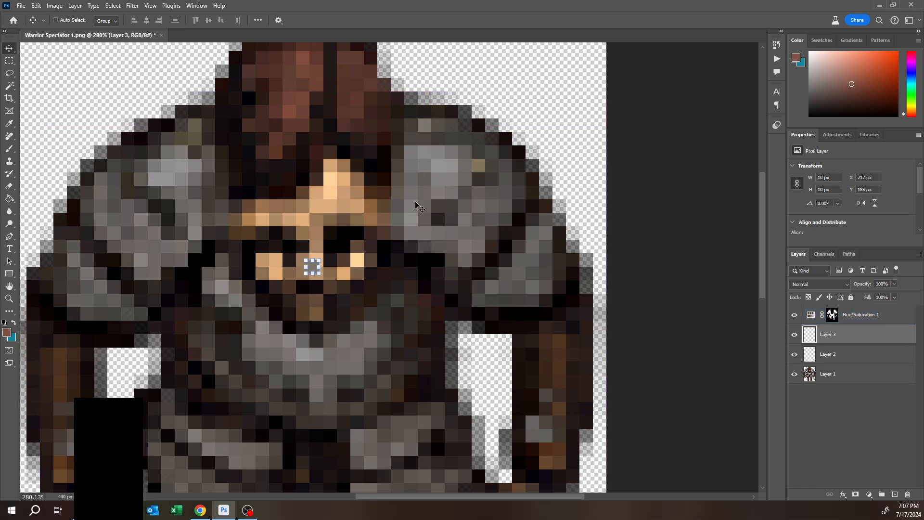
{"action": "left_click_drag", "start_coordinate": [311, 268], "coordinate": [478, 167]}
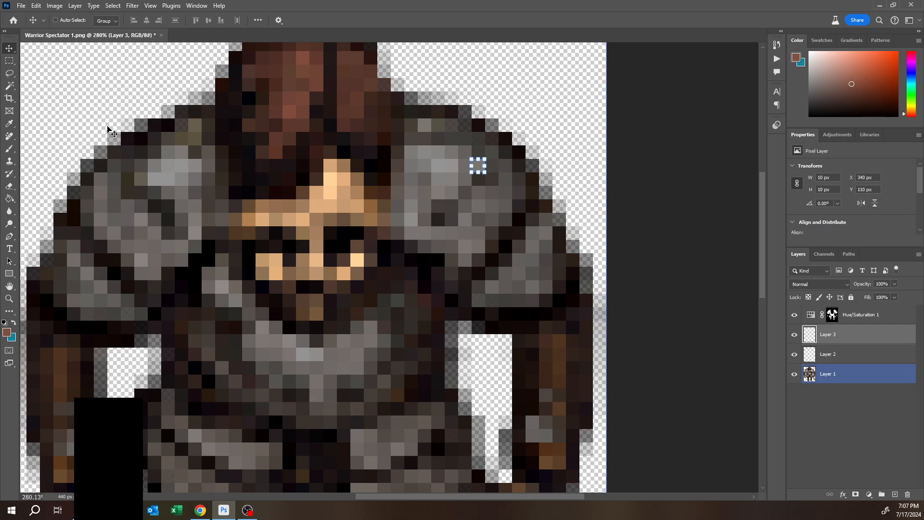
- Save a copy of the sprite as a PNG named Warrior Spectator 3.png in the Spectators folder
{"action": "key", "text": "m"}
{"action": "scroll", "coordinate": [123, 156], "scroll_direction": "down", "scroll_amount": 2}
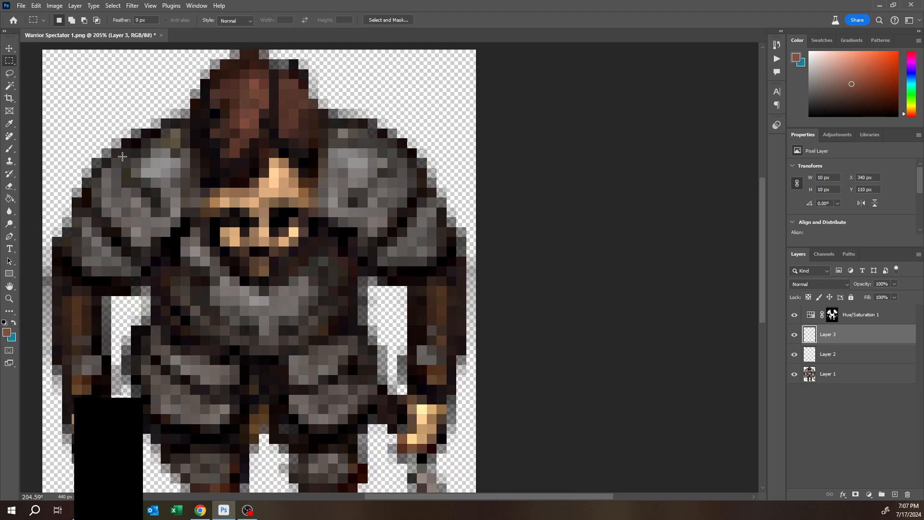
{"action": "scroll", "coordinate": [123, 157], "scroll_direction": "down", "scroll_amount": 4}
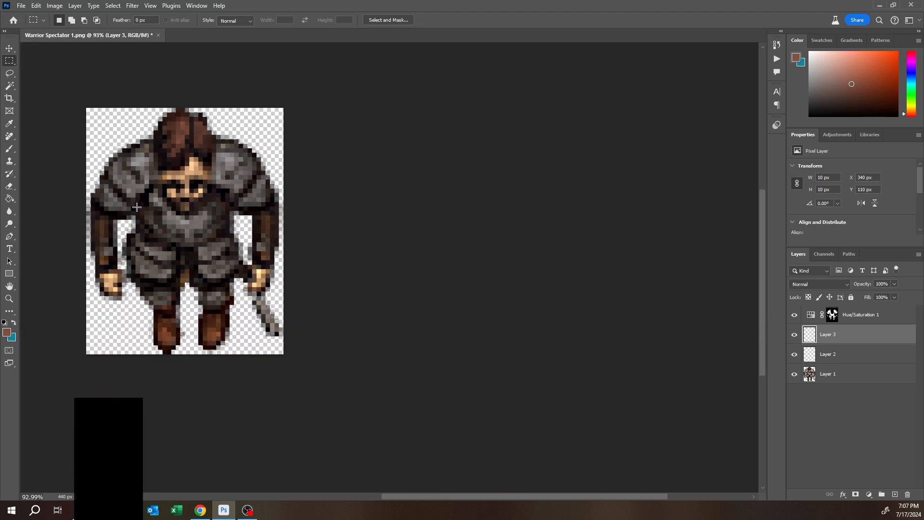
{"action": "left_click_drag", "start_coordinate": [218, 196], "coordinate": [258, 200]}
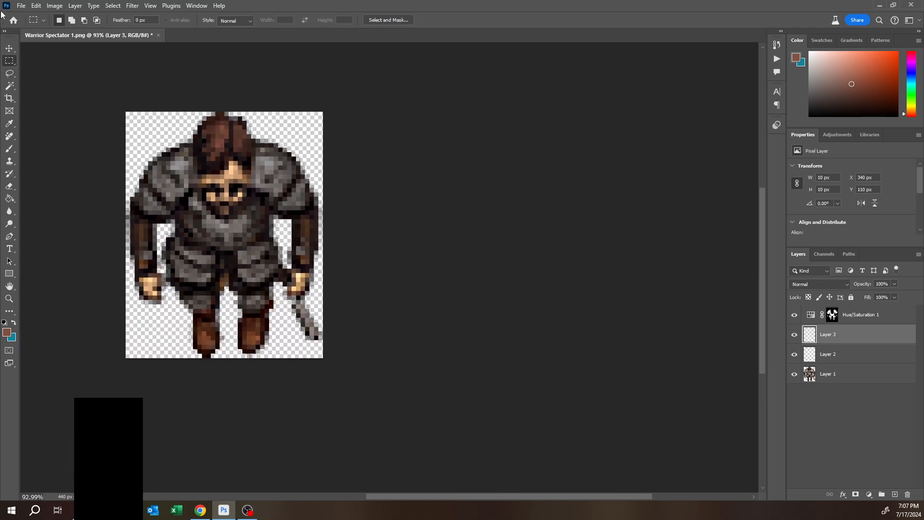
{"action": "left_click", "coordinate": [22, 5]}
{"action": "left_click", "coordinate": [41, 131]}
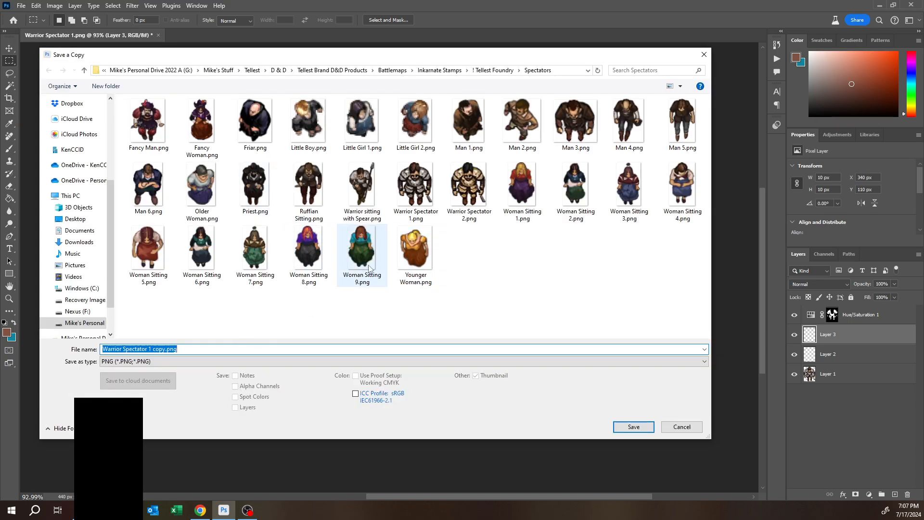
{"action": "left_click", "coordinate": [448, 191]}
{"action": "left_click", "coordinate": [154, 348]}
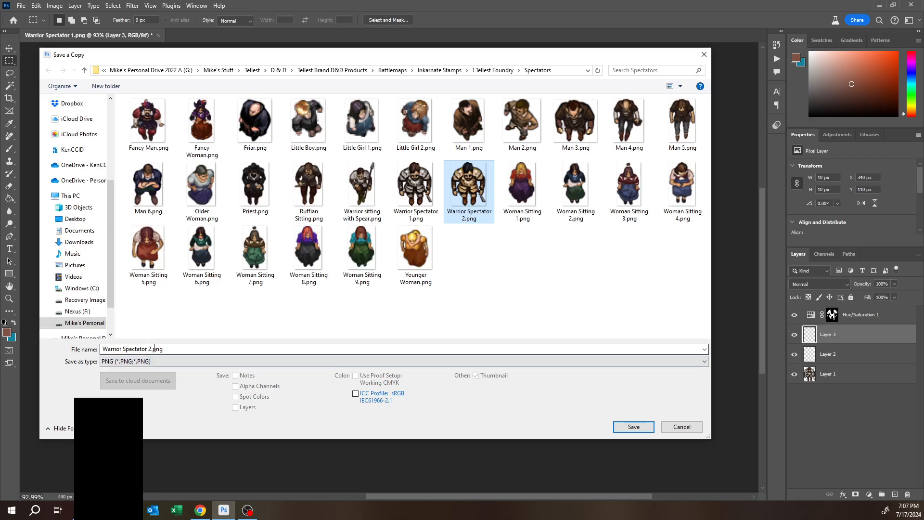
{"action": "key", "text": "BackSpace"}
{"action": "type", "text": "3"}
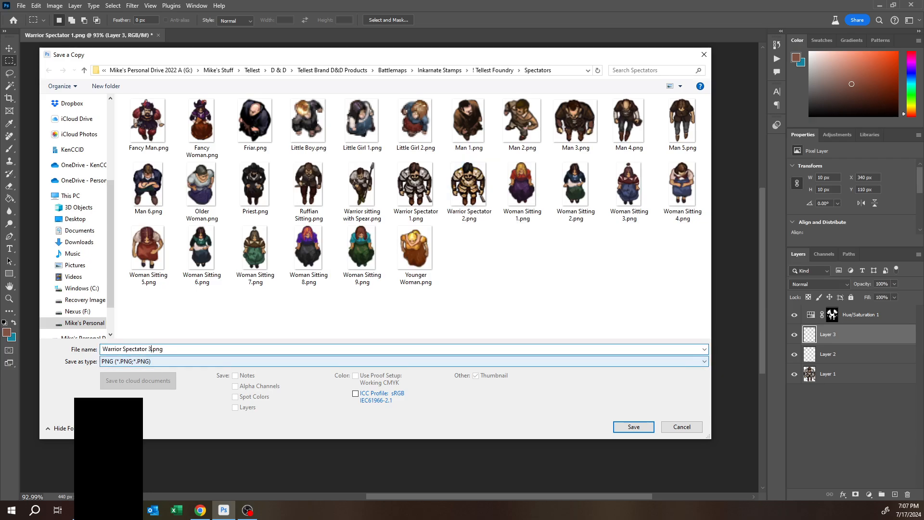
{"action": "key", "text": "Return"}
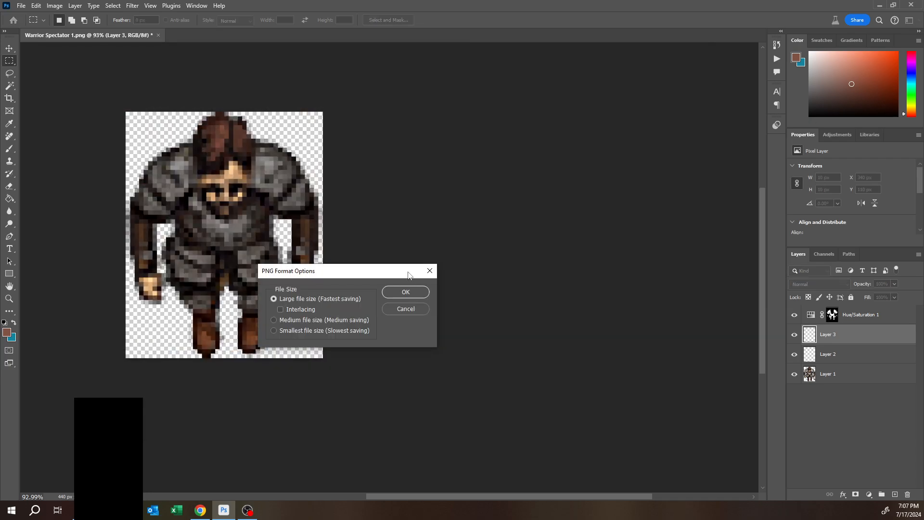
{"action": "left_click", "coordinate": [406, 291]}
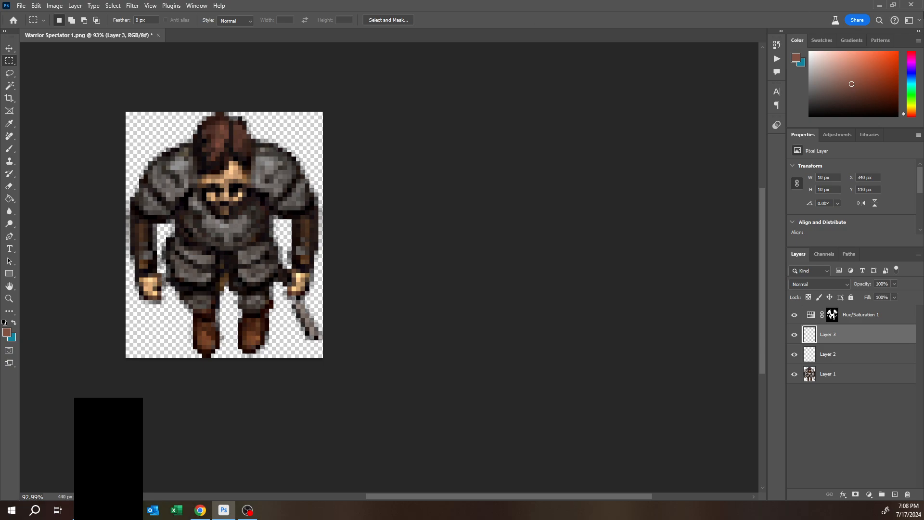
- Quit Photoshop without saving changes to the original document and switch to the browser
{"action": "left_click", "coordinate": [911, 4]}
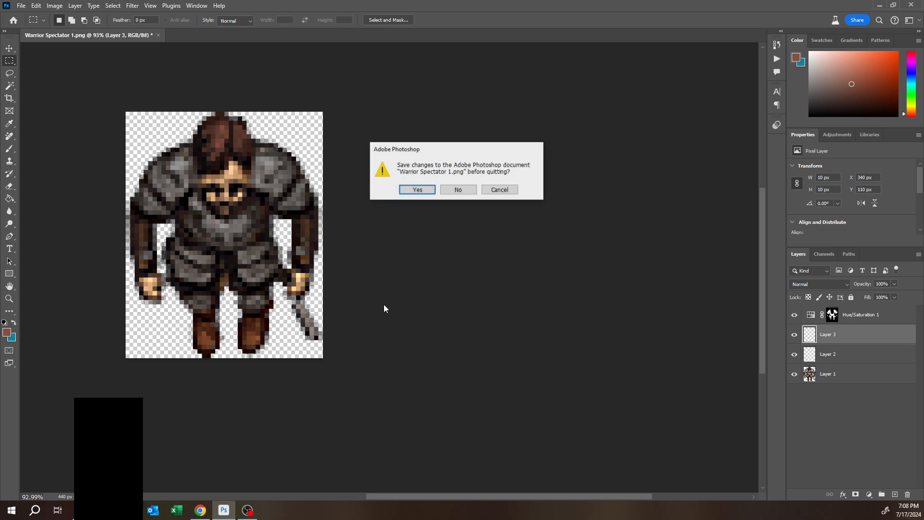
{"action": "left_click", "coordinate": [444, 189]}
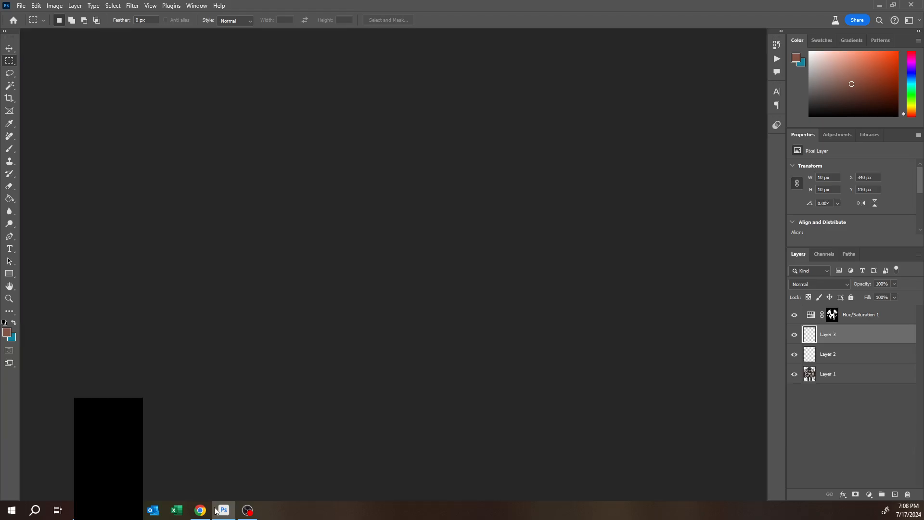
{"action": "left_click", "coordinate": [208, 513]}
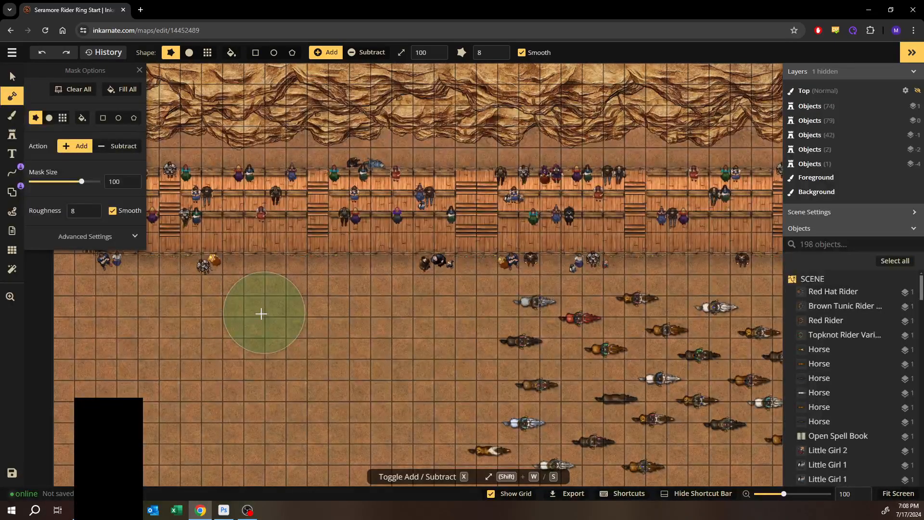
- Leave the Inkarnate map editor and return to the maps list
{"action": "left_click", "coordinate": [12, 52]}
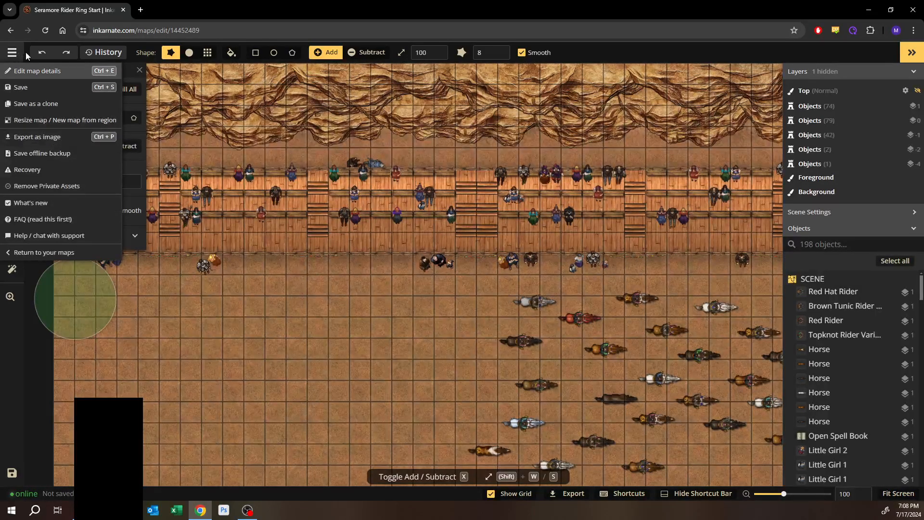
{"action": "left_click", "coordinate": [12, 52]}
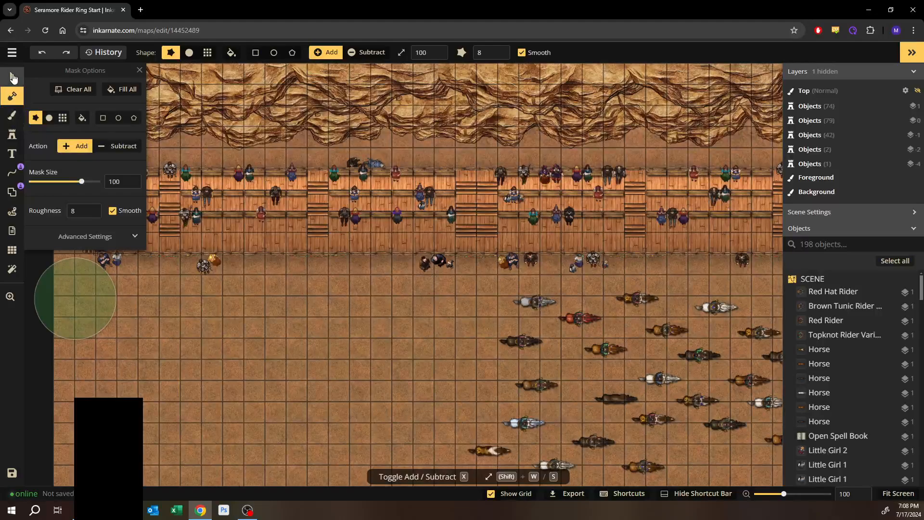
{"action": "left_click", "coordinate": [13, 77]}
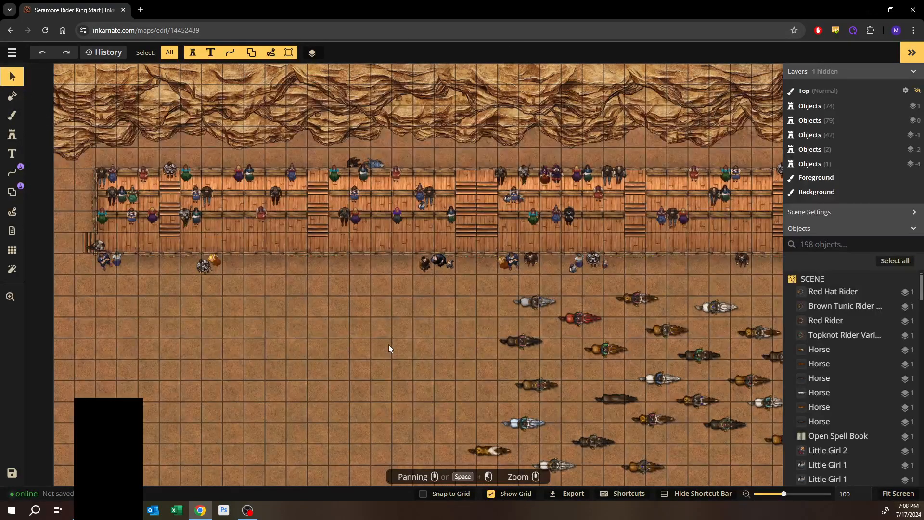
{"action": "left_click_drag", "start_coordinate": [419, 346], "coordinate": [318, 307]}
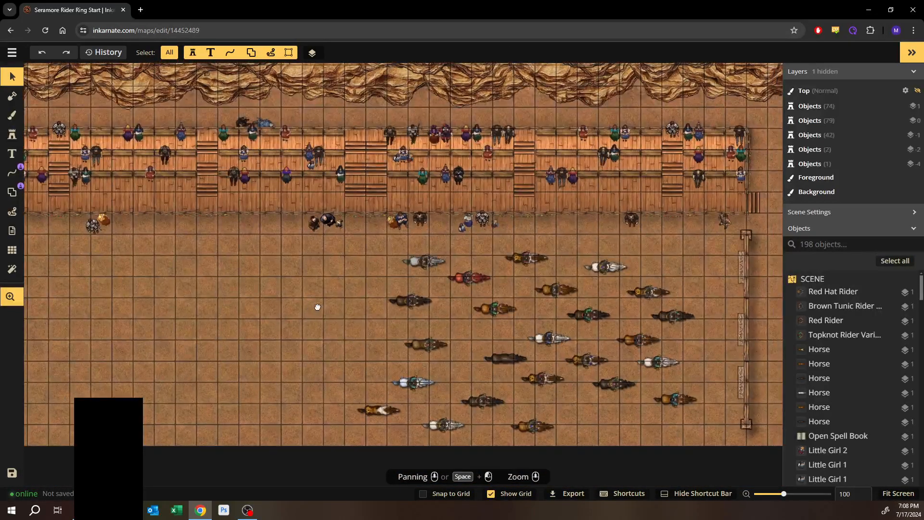
{"action": "left_click_drag", "start_coordinate": [277, 274], "coordinate": [320, 293]}
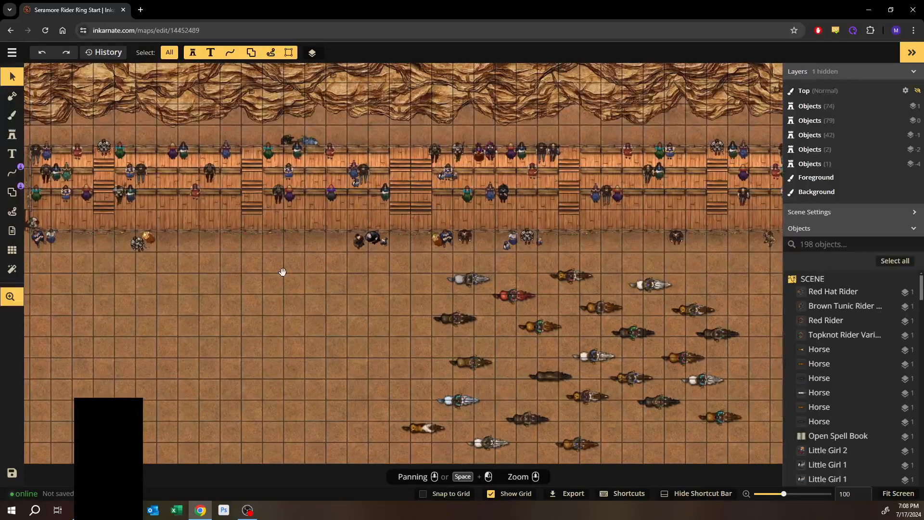
{"action": "left_click", "coordinate": [12, 52]}
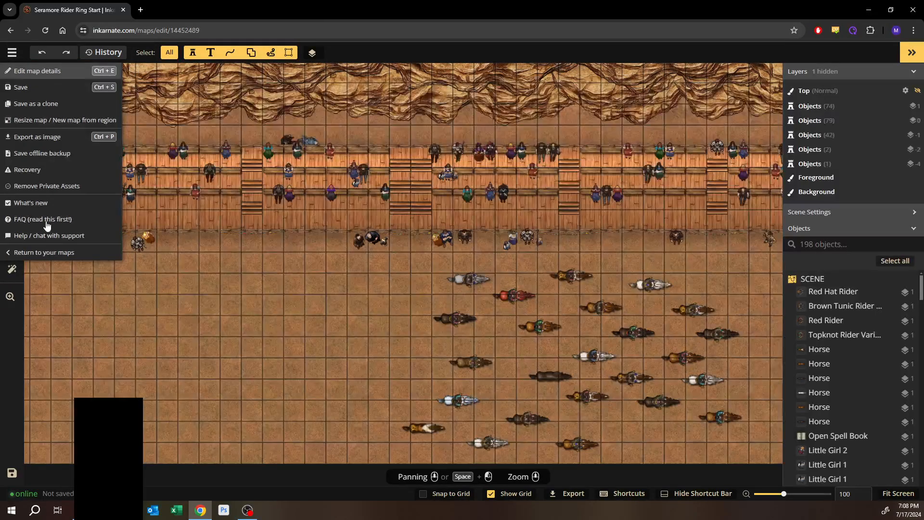
{"action": "left_click", "coordinate": [29, 254]}
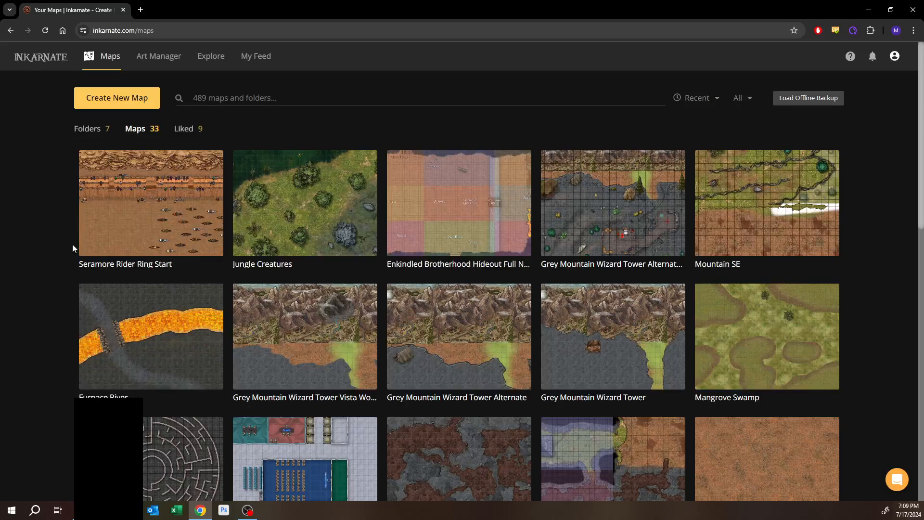
- Open the Art Manager
{"action": "mouse_move", "coordinate": [82, 239]}
{"action": "mouse_move", "coordinate": [137, 207]}
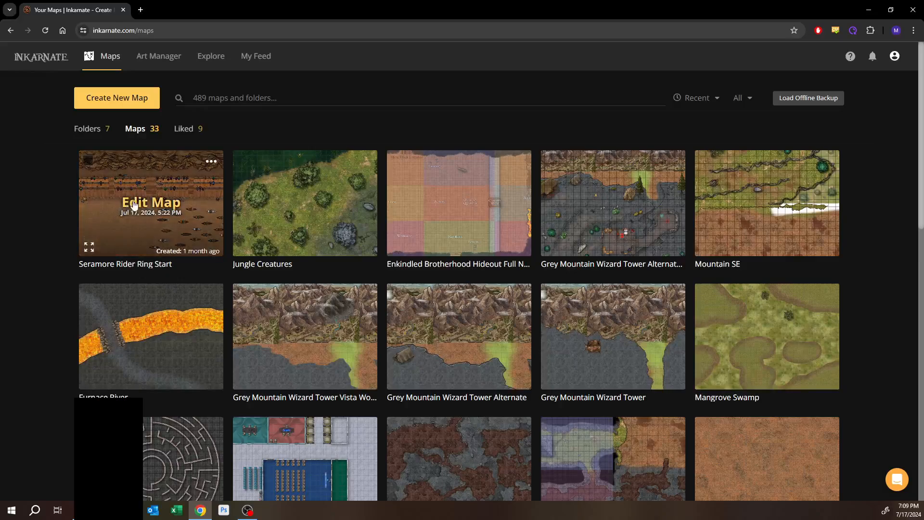
{"action": "left_click", "coordinate": [152, 60]}
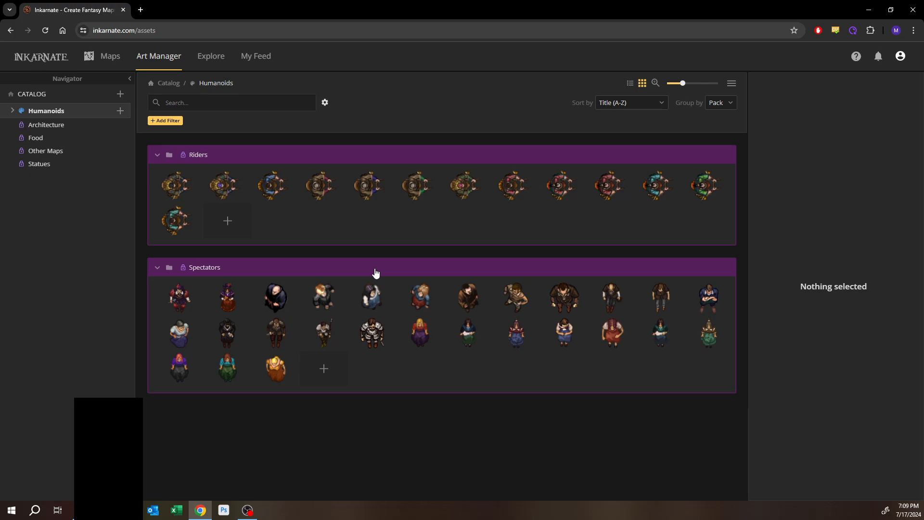
- Upload Warrior Spectator 2.png and Warrior Spectator 3.png as new stamps in the Spectators pack, then return to Maps
{"action": "left_click", "coordinate": [323, 379]}
{"action": "left_click", "coordinate": [315, 395]}
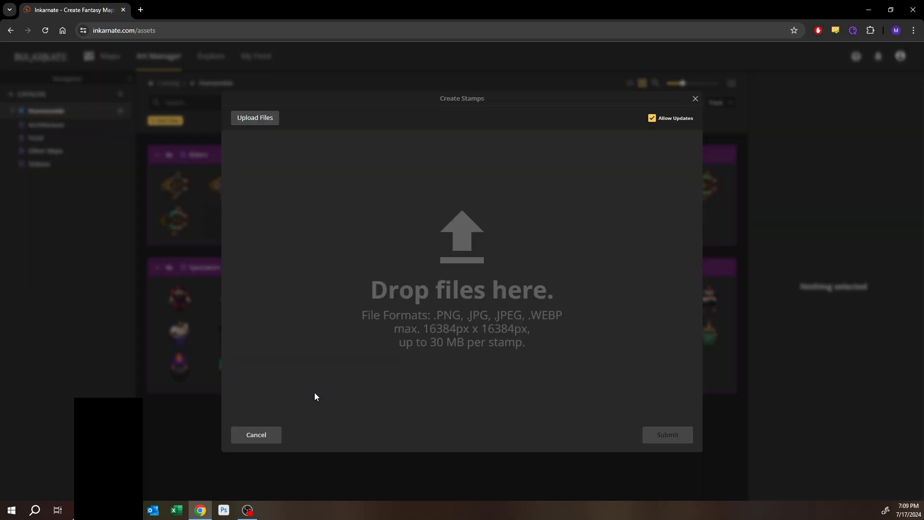
{"action": "left_click", "coordinate": [268, 121]}
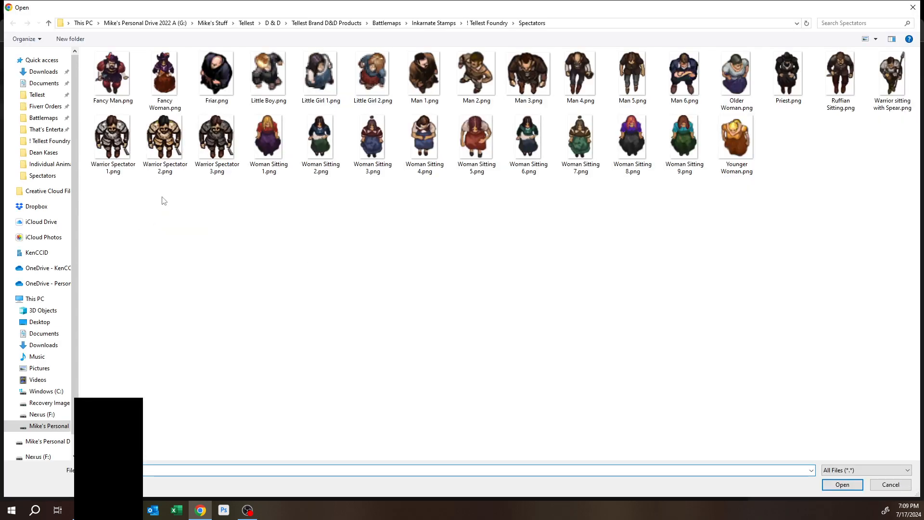
{"action": "left_click_drag", "start_coordinate": [165, 197], "coordinate": [242, 114]}
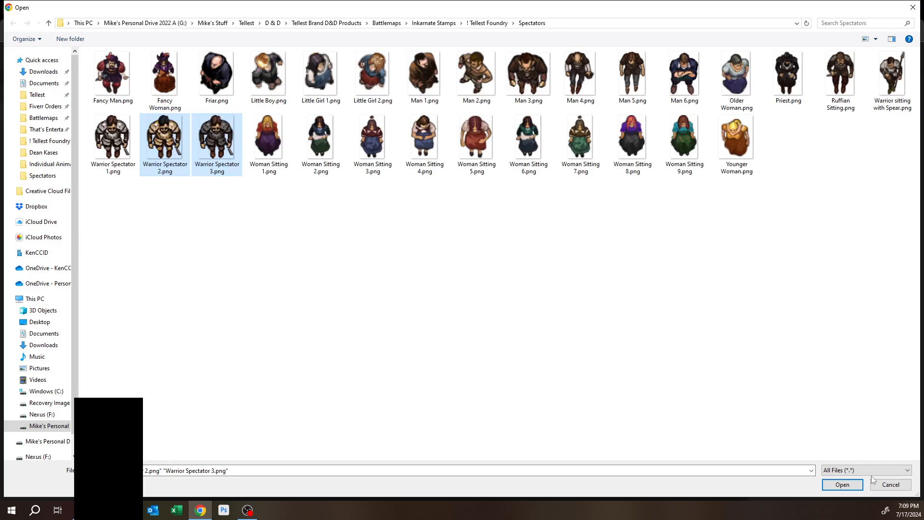
{"action": "left_click", "coordinate": [842, 484]}
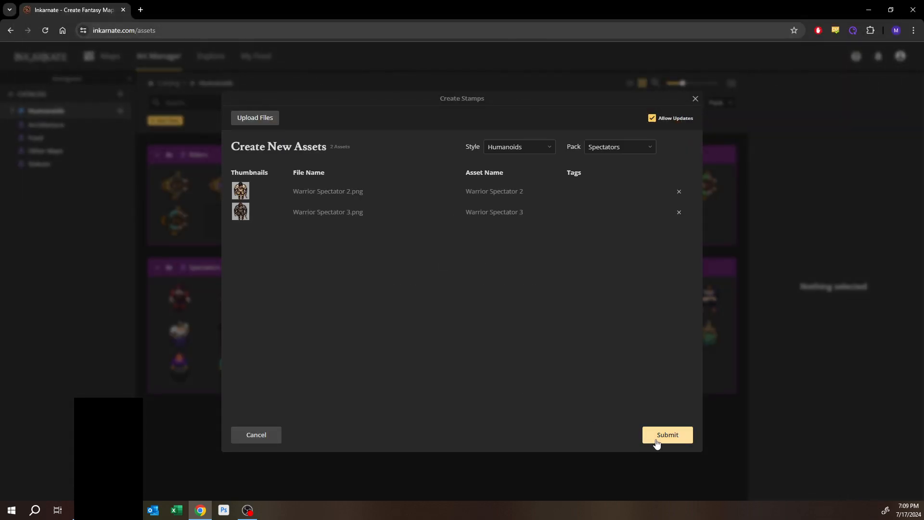
{"action": "left_click", "coordinate": [661, 441]}
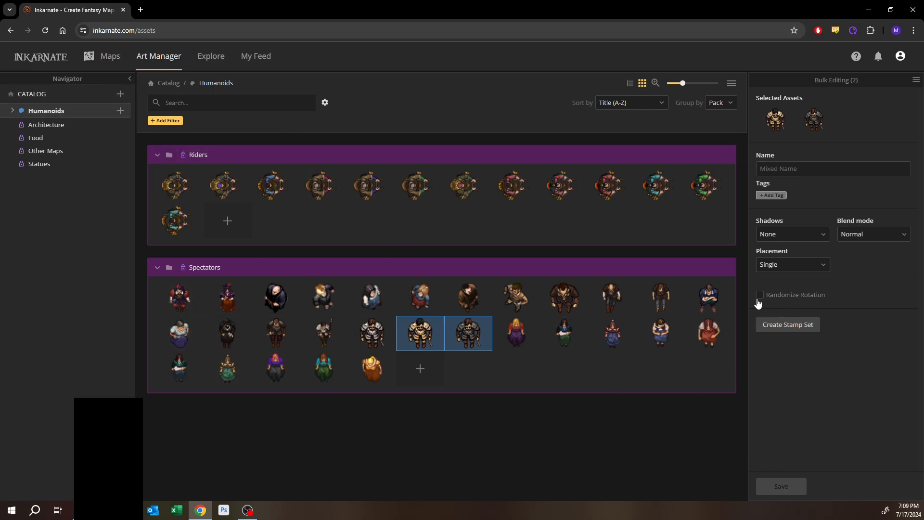
{"action": "left_click", "coordinate": [109, 66]}
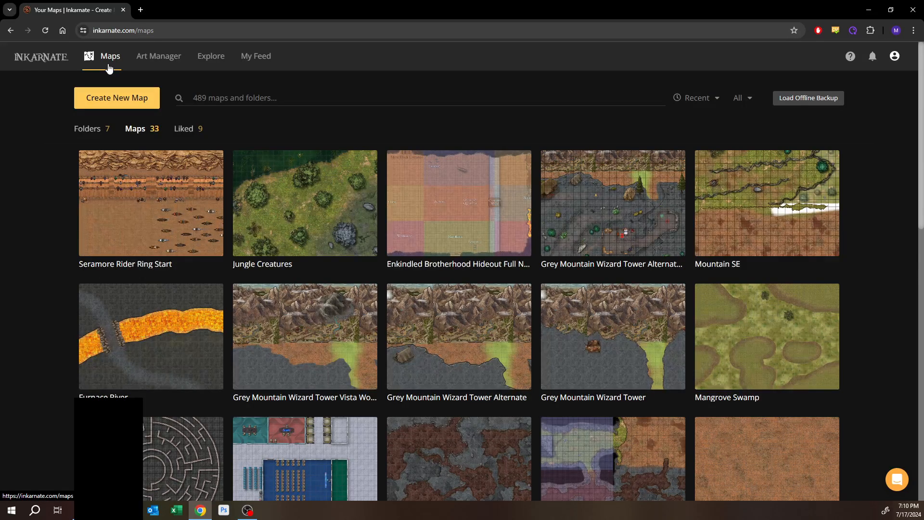
- Open the Seramore Rider Ring Start map in the editor
{"action": "mouse_move", "coordinate": [136, 230]}
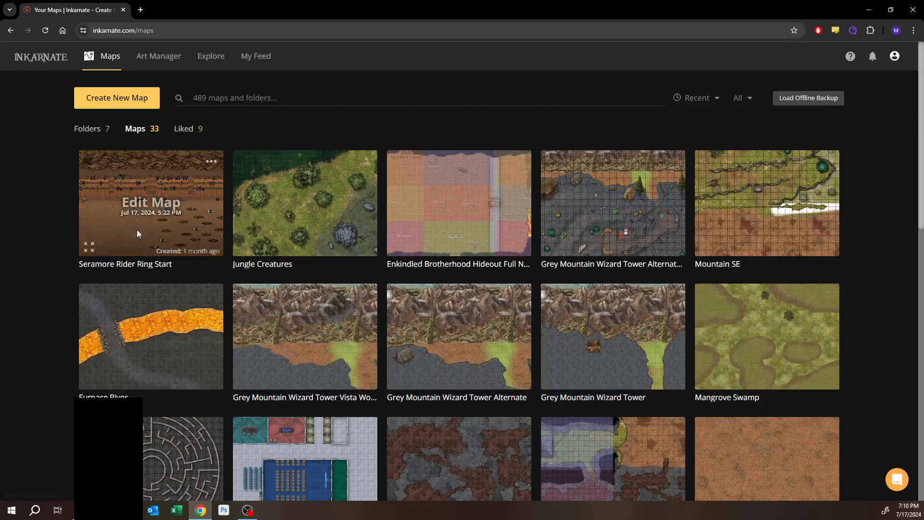
{"action": "left_click", "coordinate": [138, 205]}
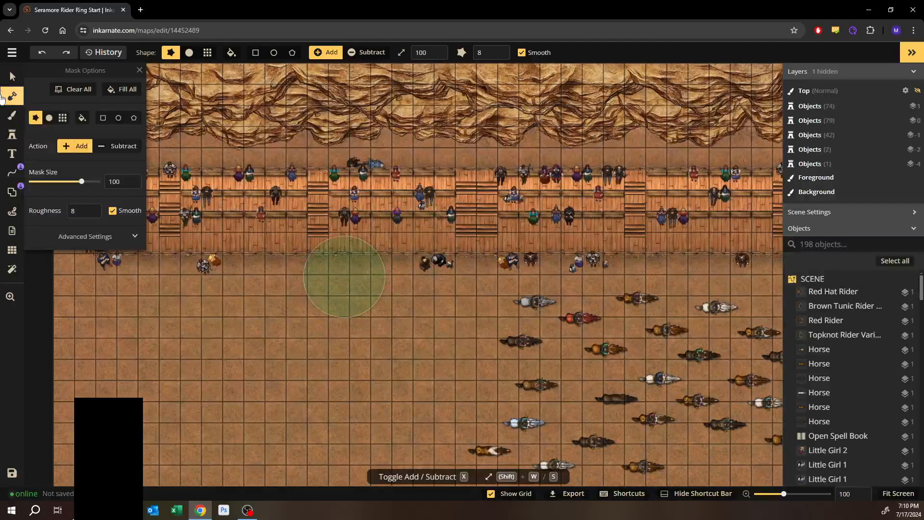
{"action": "left_click", "coordinate": [12, 76]}
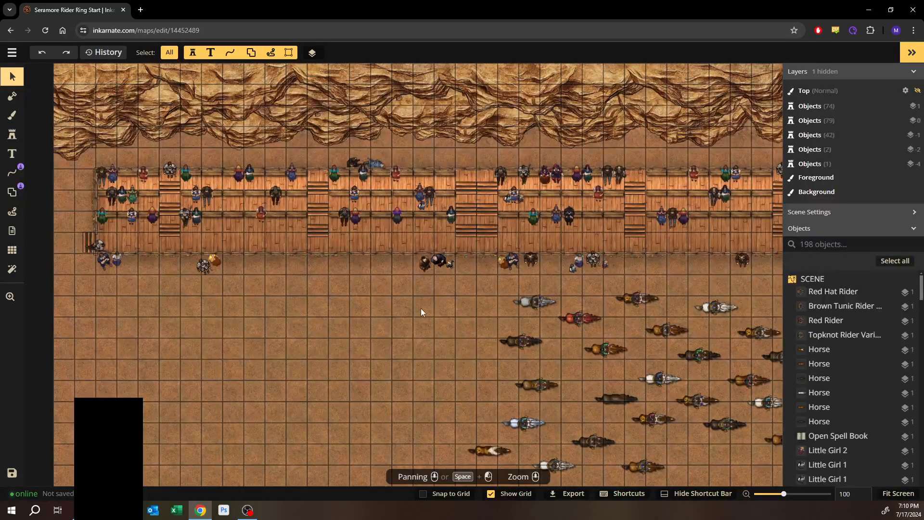
{"action": "left_click_drag", "start_coordinate": [421, 310], "coordinate": [317, 264]}
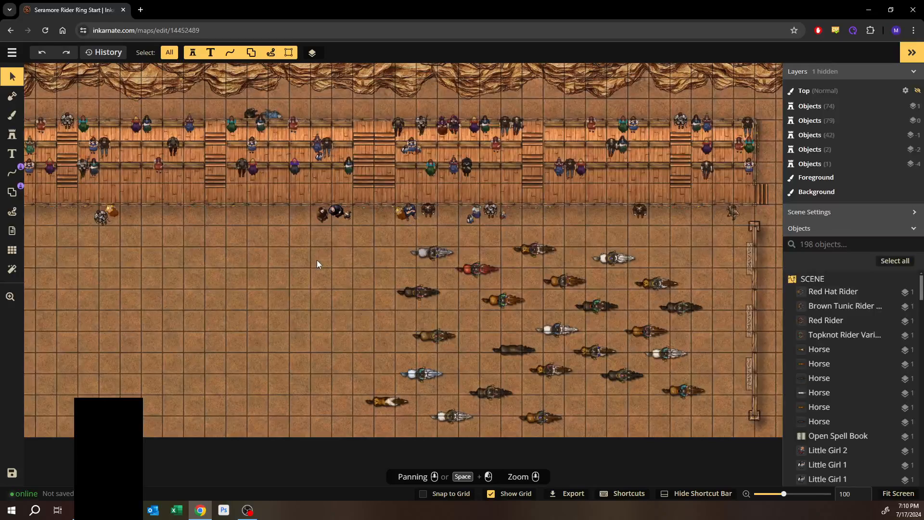
{"action": "left_click_drag", "start_coordinate": [336, 259], "coordinate": [305, 285]}
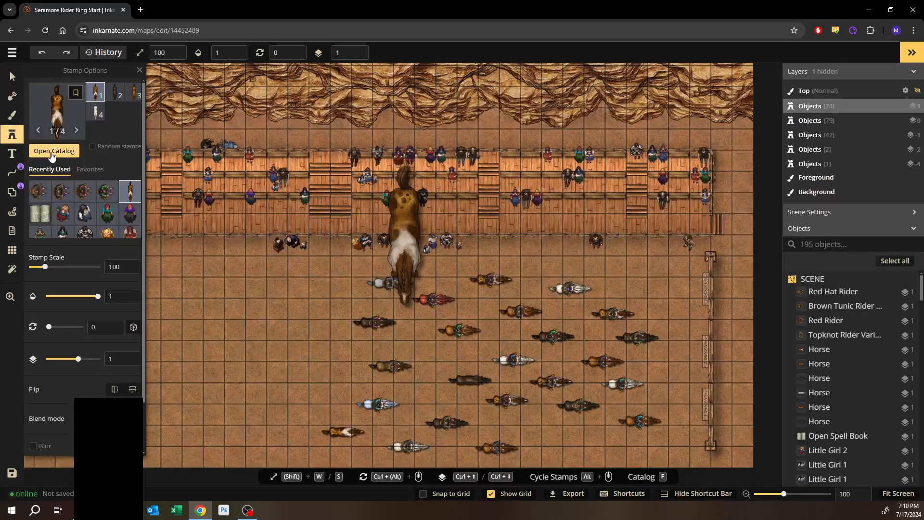
- Pick the Warrior Spectator 2 stamp from the Spectators pack and set the stamp scale to 30
{"action": "left_click", "coordinate": [78, 154]}
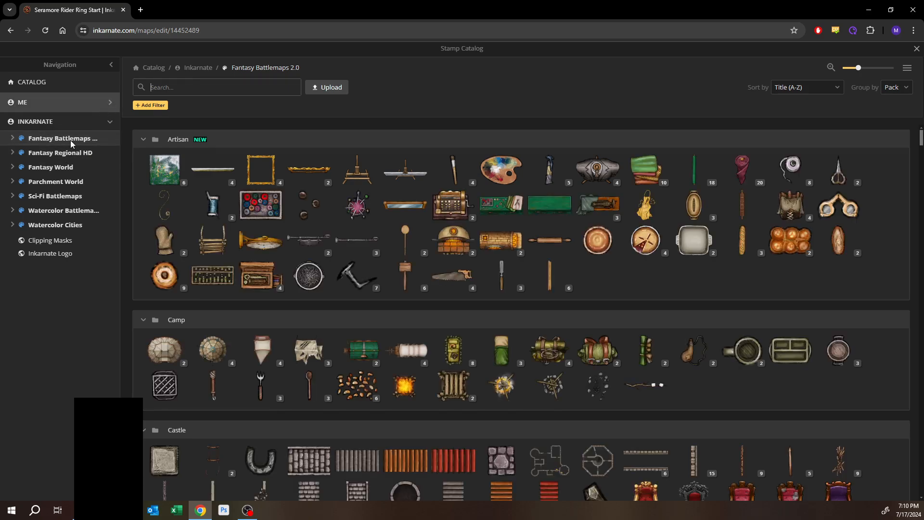
{"action": "left_click", "coordinate": [110, 102]}
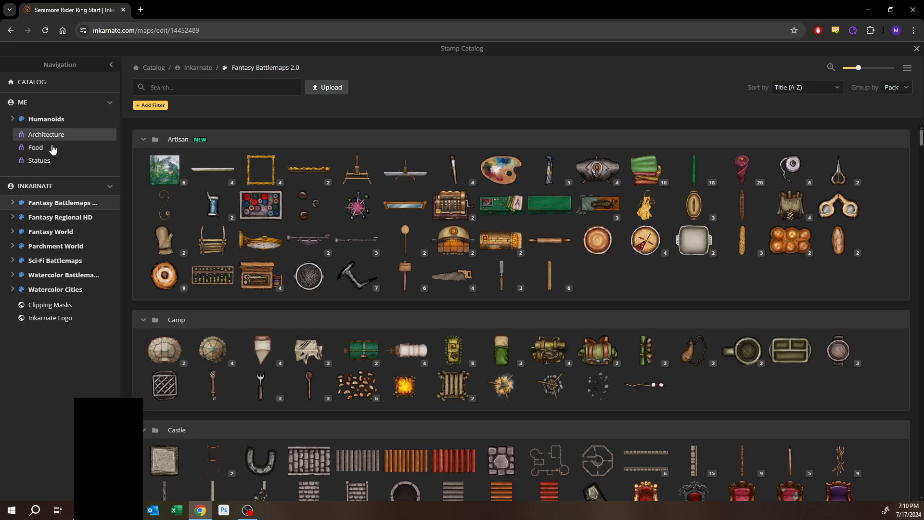
{"action": "left_click", "coordinate": [13, 119]}
{"action": "left_click", "coordinate": [40, 148]}
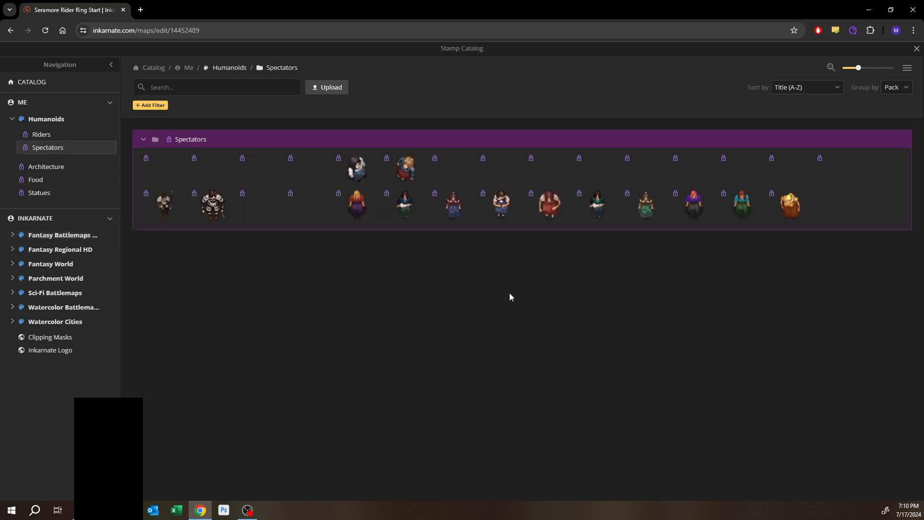
{"action": "left_click", "coordinate": [252, 213]}
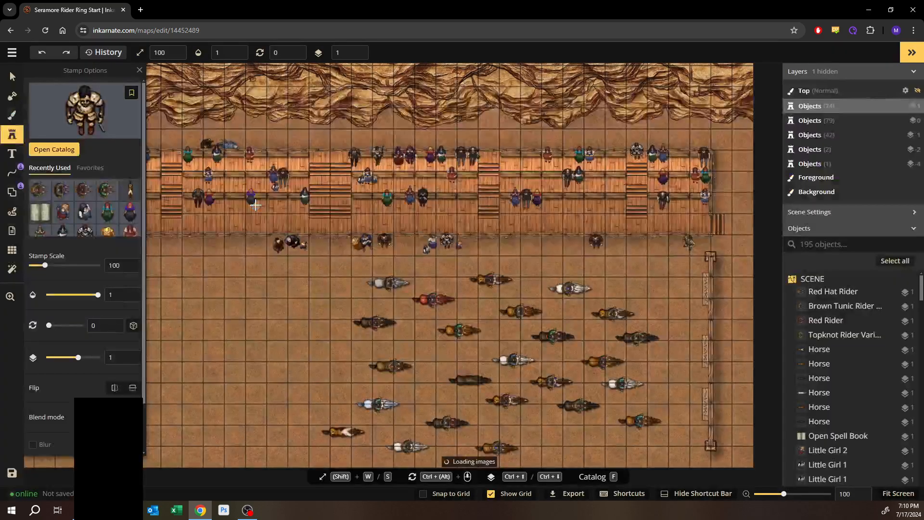
{"action": "scroll", "coordinate": [288, 233], "scroll_direction": "up", "scroll_amount": 3}
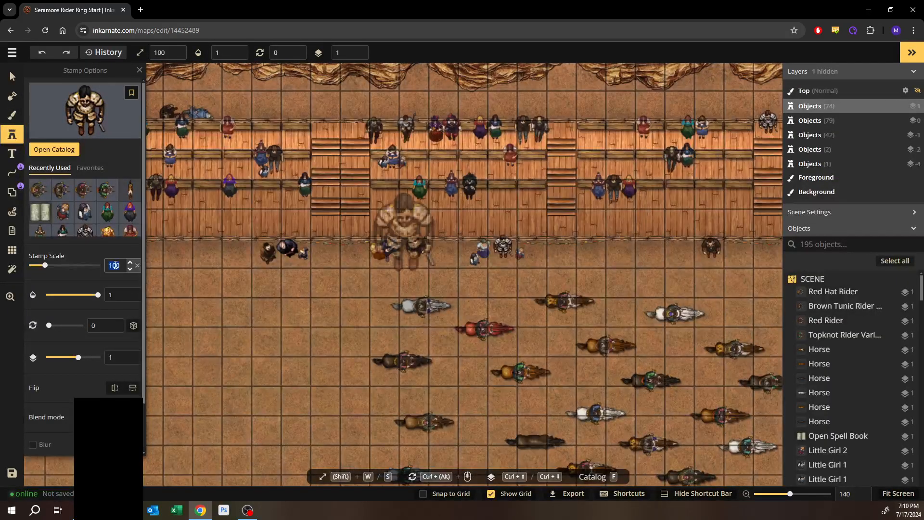
{"action": "type", "text": "30"}
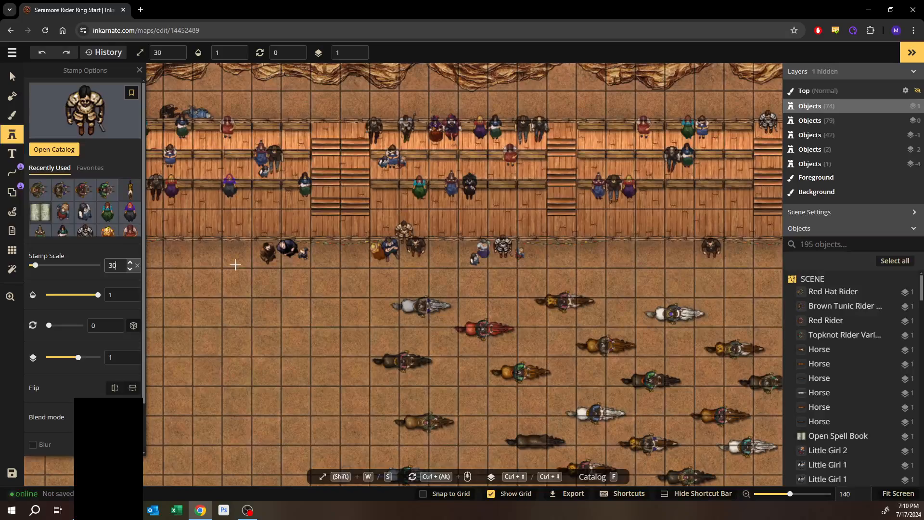
- Place the Warrior Spectator 2 stamp in the upper stands at the top of the stairs
{"action": "scroll", "coordinate": [330, 264], "scroll_direction": "up", "scroll_amount": 3}
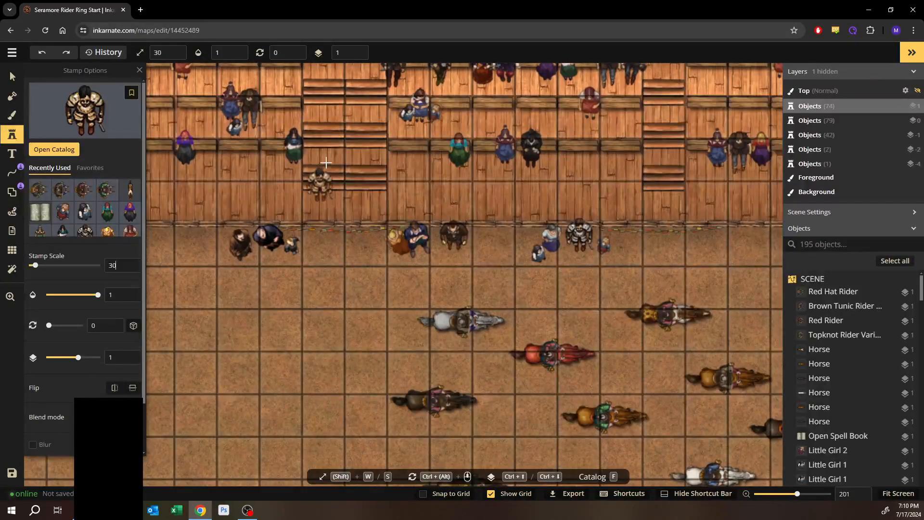
{"action": "left_click_drag", "start_coordinate": [333, 168], "coordinate": [408, 297]}
{"action": "scroll", "coordinate": [407, 292], "scroll_direction": "down", "scroll_amount": 2}
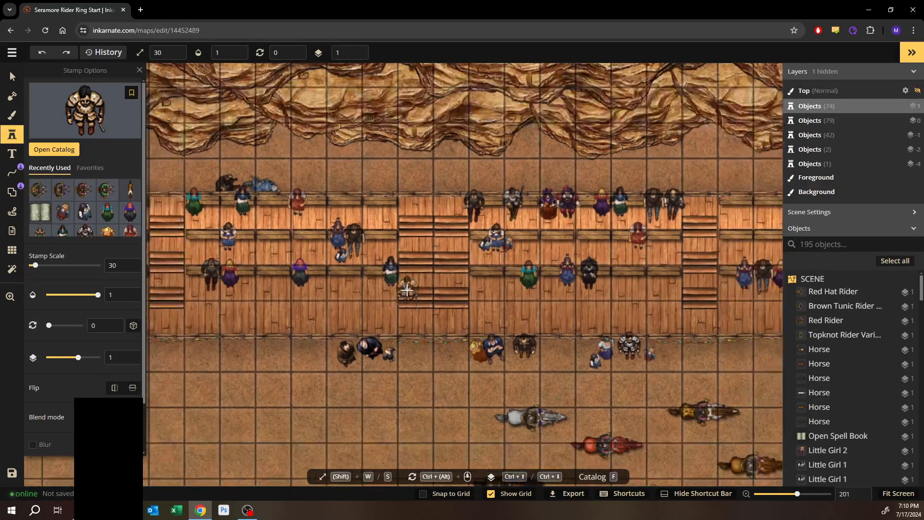
{"action": "scroll", "coordinate": [407, 291], "scroll_direction": "down", "scroll_amount": 6}
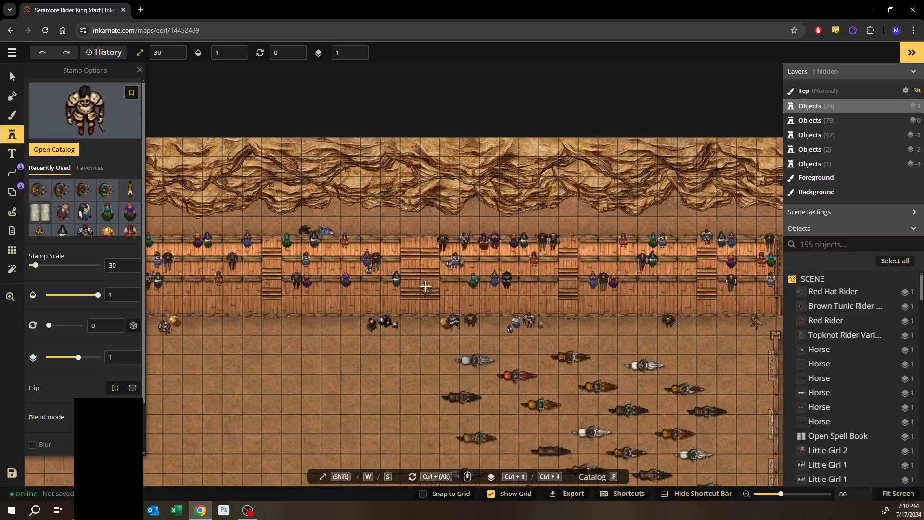
{"action": "scroll", "coordinate": [426, 287], "scroll_direction": "up", "scroll_amount": 5}
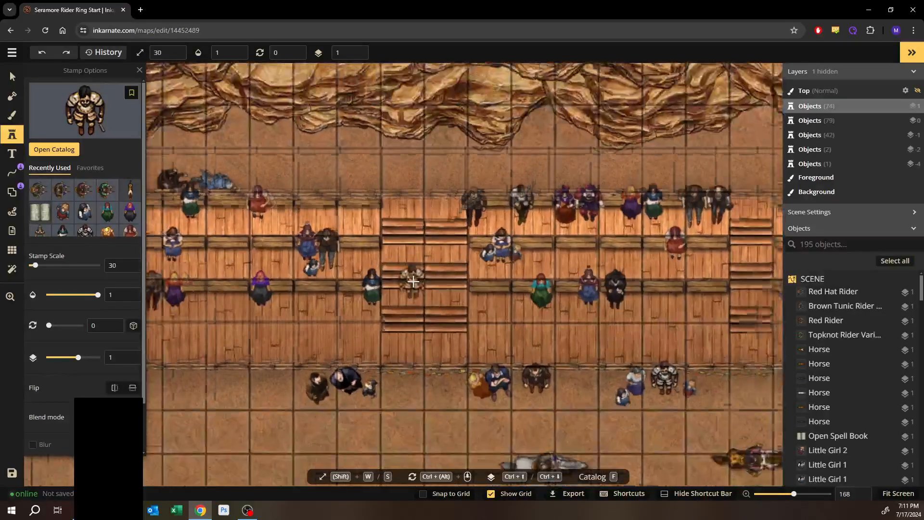
{"action": "scroll", "coordinate": [413, 281], "scroll_direction": "up", "scroll_amount": 4}
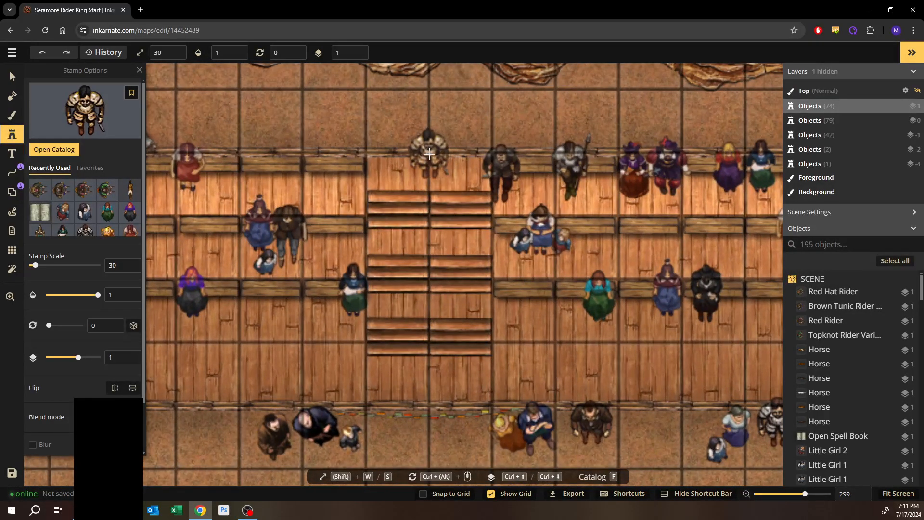
{"action": "left_click", "coordinate": [428, 157]}
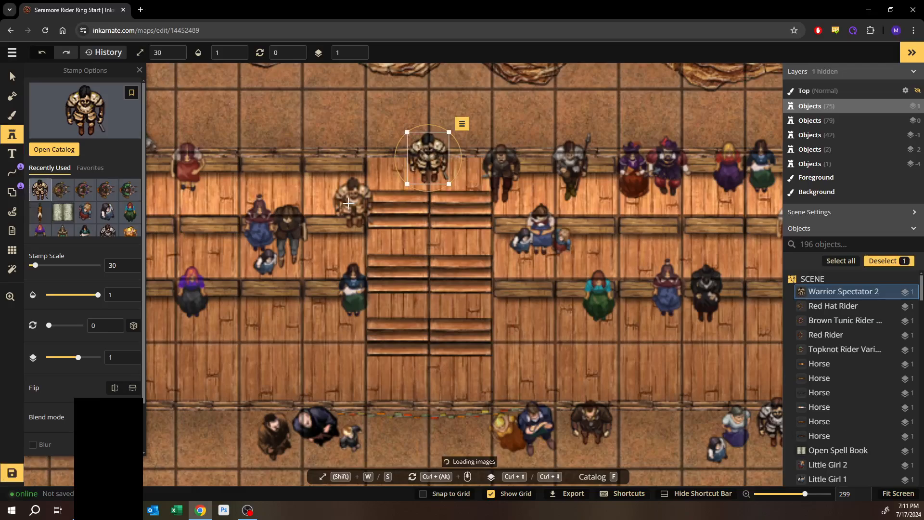
{"action": "left_click_drag", "start_coordinate": [422, 250], "coordinate": [458, 151]}
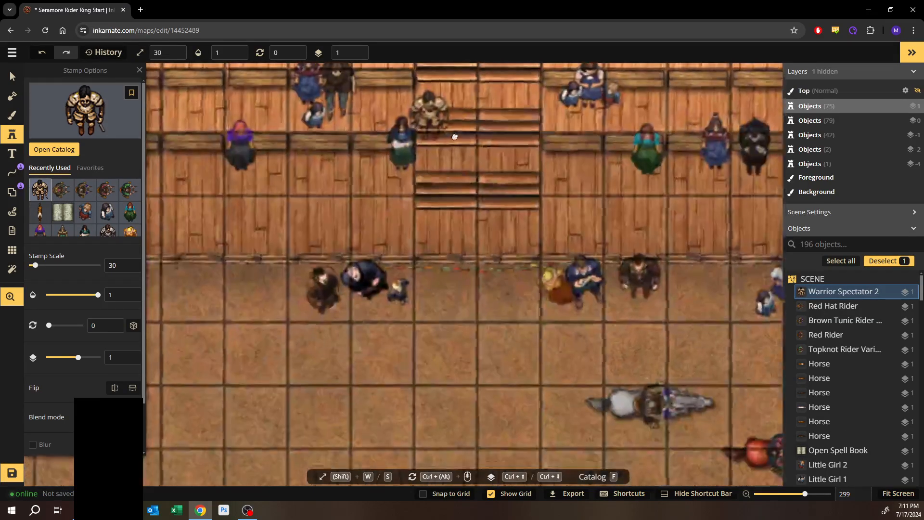
{"action": "scroll", "coordinate": [457, 152], "scroll_direction": "down", "scroll_amount": 1}
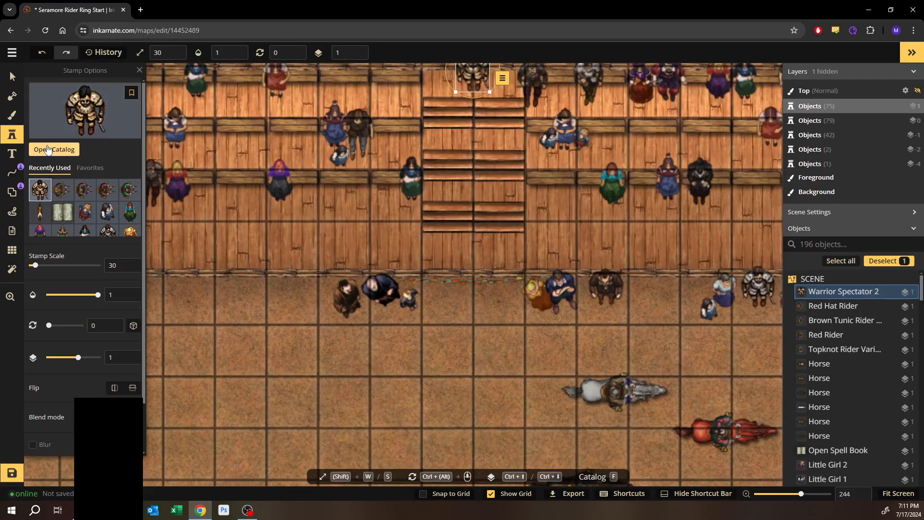
- Pick the Warrior Spectator 3 stamp and place it rotated 90° at the left end of the stands
{"action": "left_click", "coordinate": [48, 150]}
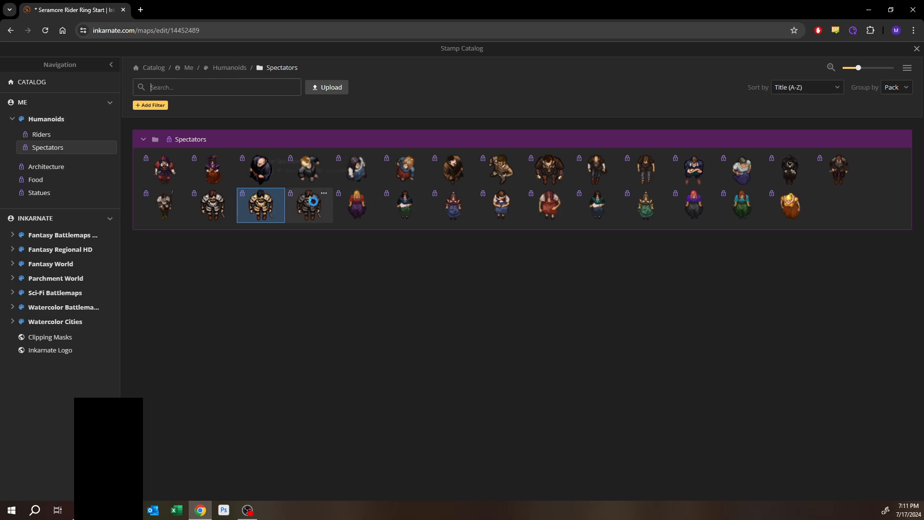
{"action": "left_click", "coordinate": [313, 202]}
{"action": "scroll", "coordinate": [625, 210], "scroll_direction": "up", "scroll_amount": 1}
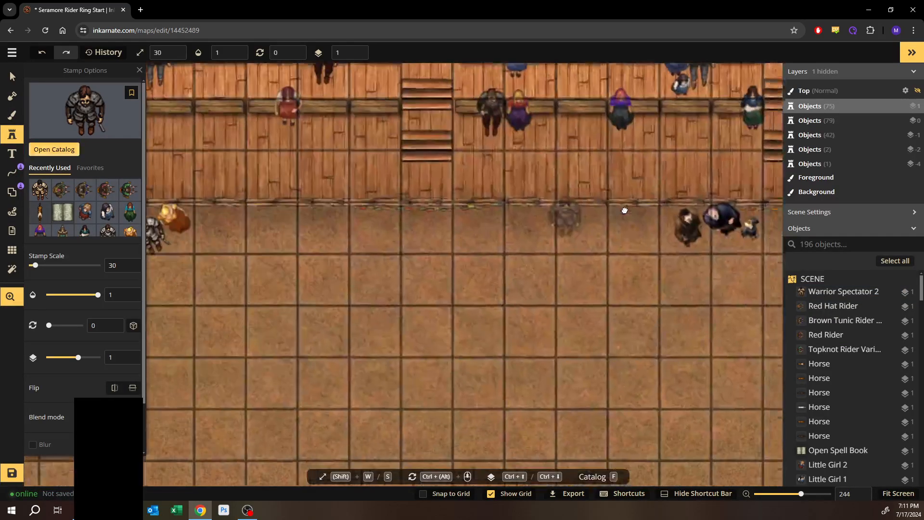
{"action": "left_click_drag", "start_coordinate": [625, 210], "coordinate": [707, 222]}
{"action": "left_click_drag", "start_coordinate": [184, 247], "coordinate": [555, 262]}
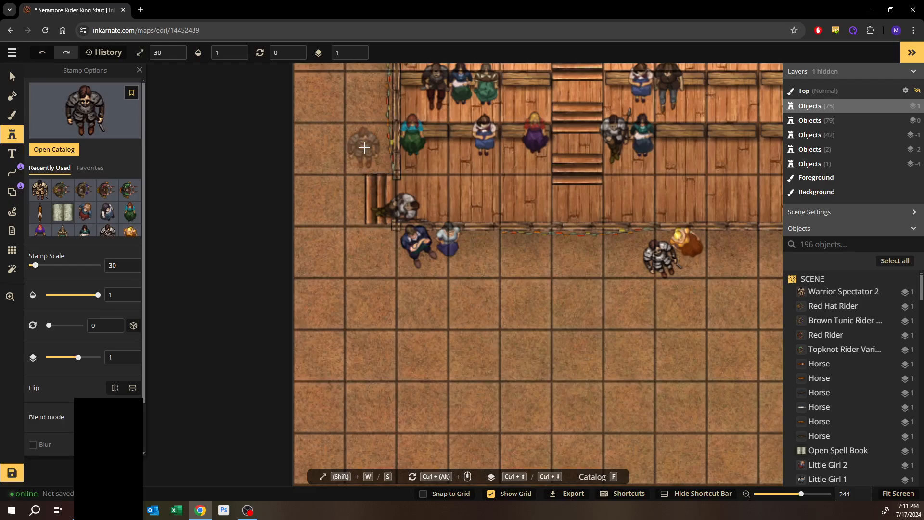
{"action": "left_click", "coordinate": [367, 145]}
{"action": "left_click_drag", "start_coordinate": [380, 122], "coordinate": [400, 147]}
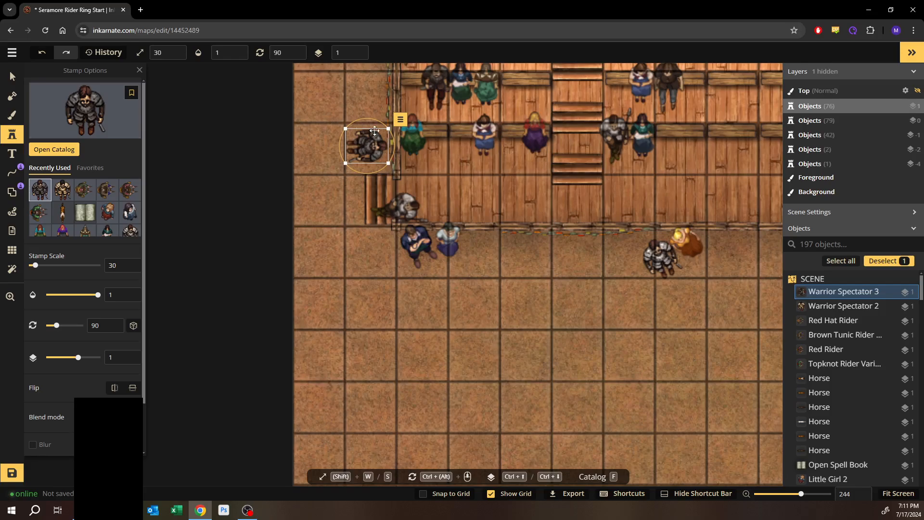
- Place another Warrior Spectator 3 beside the right end of the stands and rotate it to 264°
{"action": "key", "text": "space"}
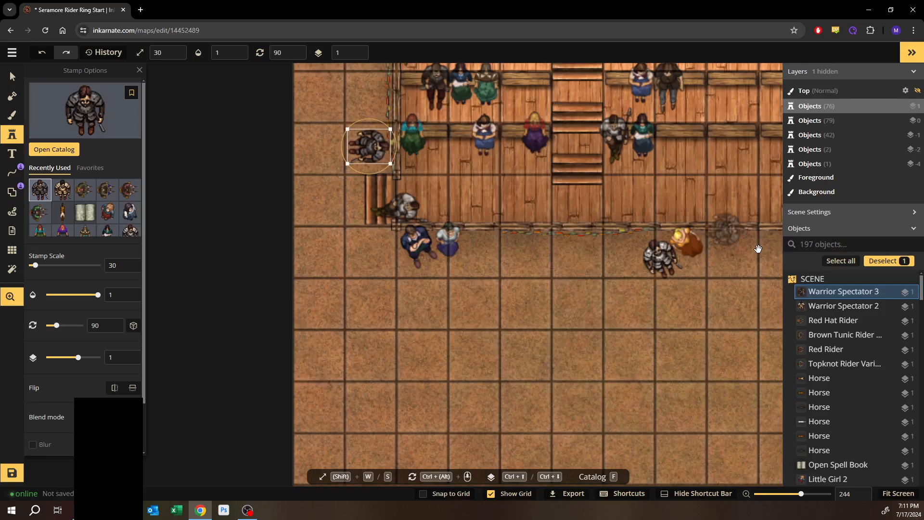
{"action": "left_click_drag", "start_coordinate": [748, 250], "coordinate": [320, 301]}
{"action": "left_click_drag", "start_coordinate": [730, 234], "coordinate": [146, 298]}
{"action": "left_click_drag", "start_coordinate": [729, 246], "coordinate": [232, 282]}
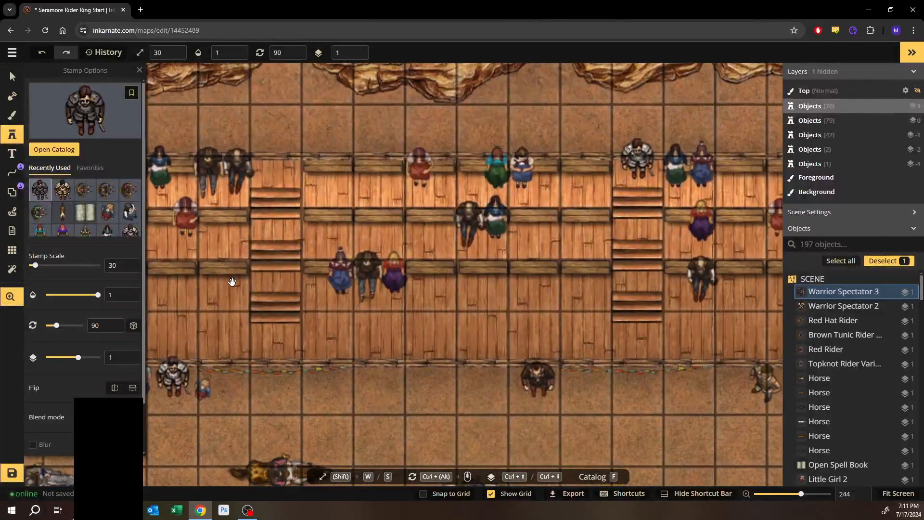
{"action": "left_click_drag", "start_coordinate": [697, 313], "coordinate": [402, 297]}
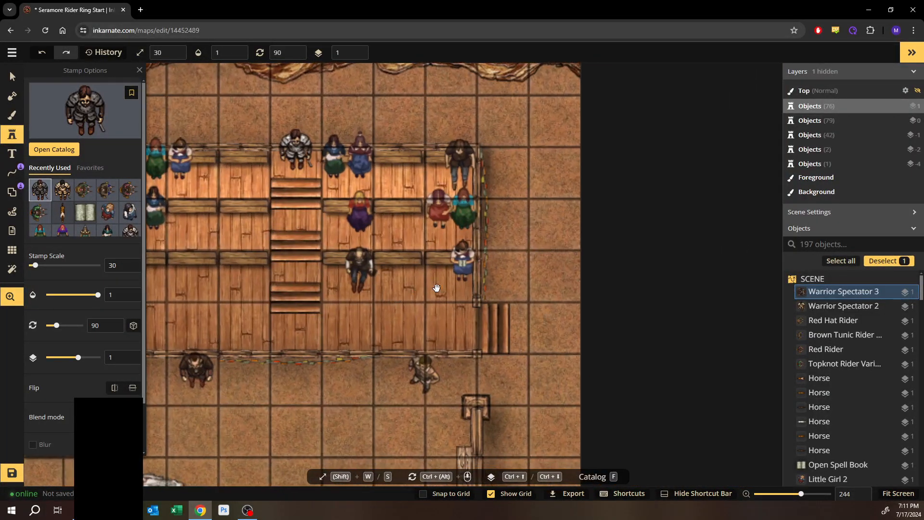
{"action": "left_click", "coordinate": [507, 279]}
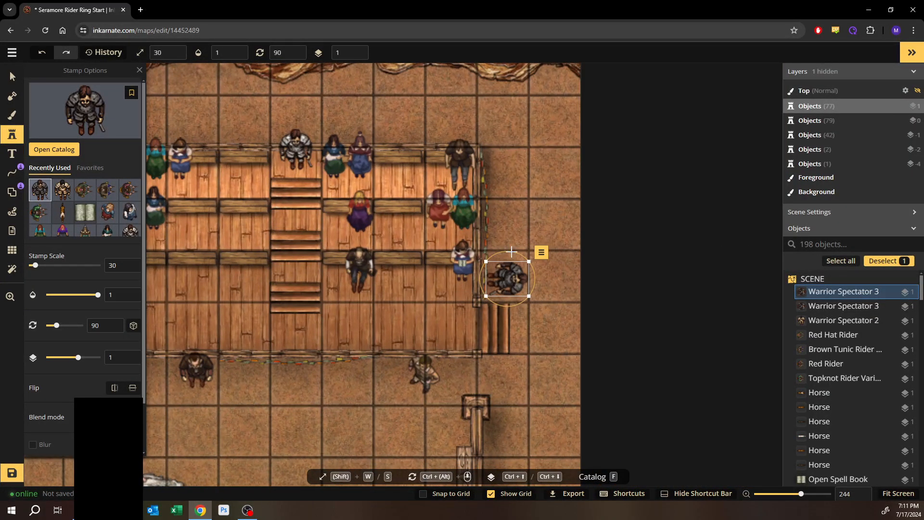
{"action": "left_click_drag", "start_coordinate": [511, 251], "coordinate": [505, 318]}
{"action": "left_click_drag", "start_coordinate": [504, 275], "coordinate": [498, 274]}
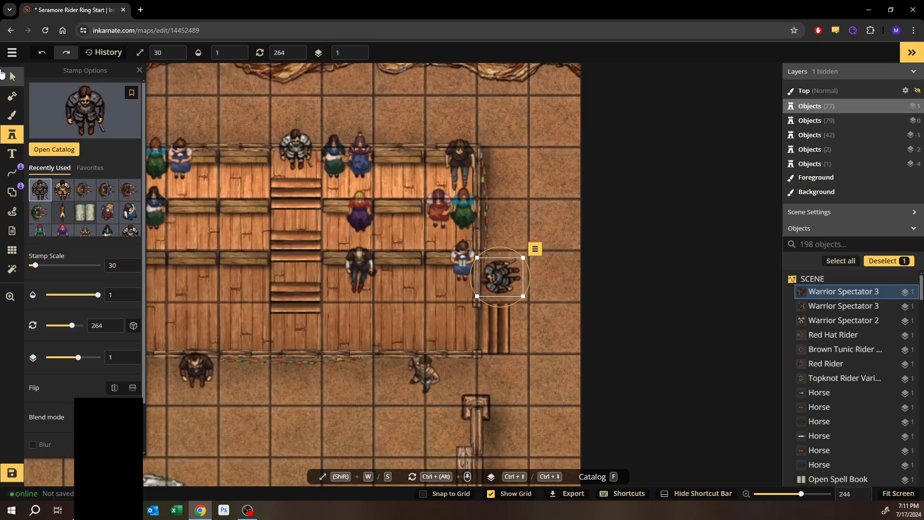
{"action": "left_click", "coordinate": [12, 76]}
{"action": "left_click", "coordinate": [172, 88]}
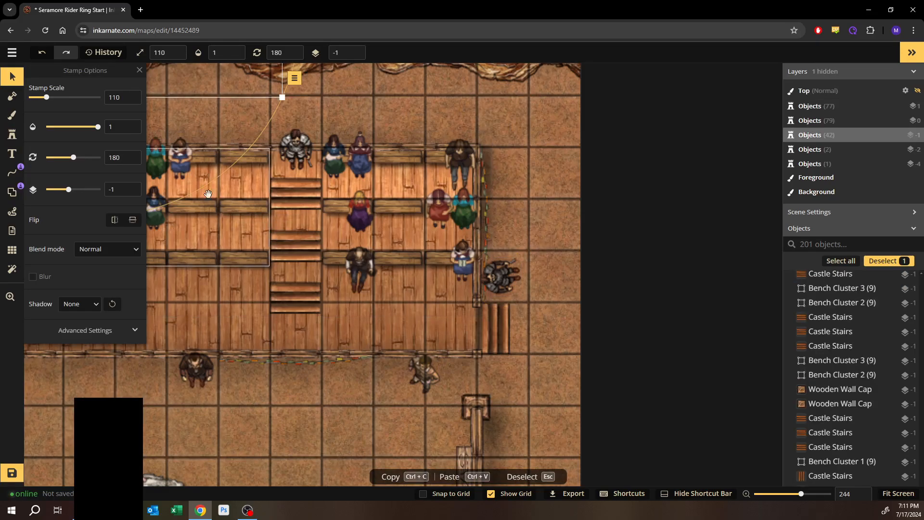
{"action": "key", "text": "space"}
{"action": "left_click_drag", "start_coordinate": [112, 366], "coordinate": [316, 278]}
{"action": "scroll", "coordinate": [288, 305], "scroll_direction": "down", "scroll_amount": 3}
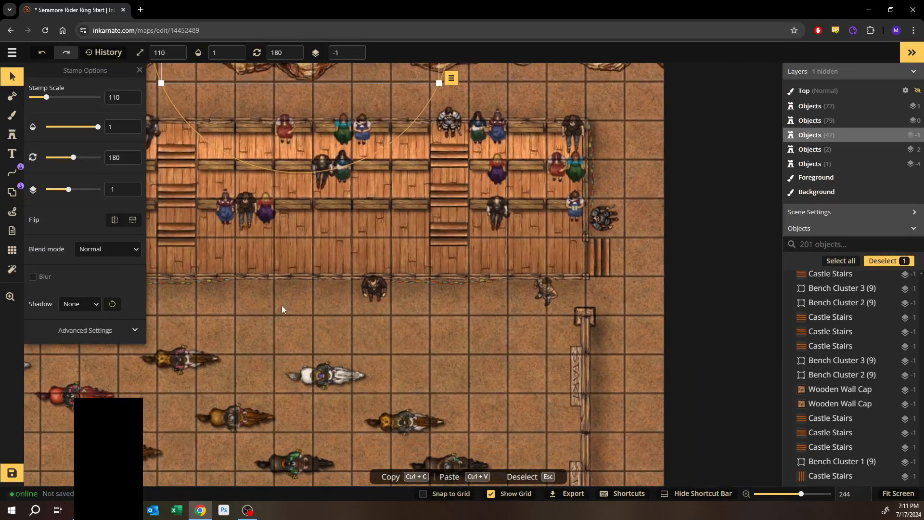
{"action": "left_click", "coordinate": [282, 305]}
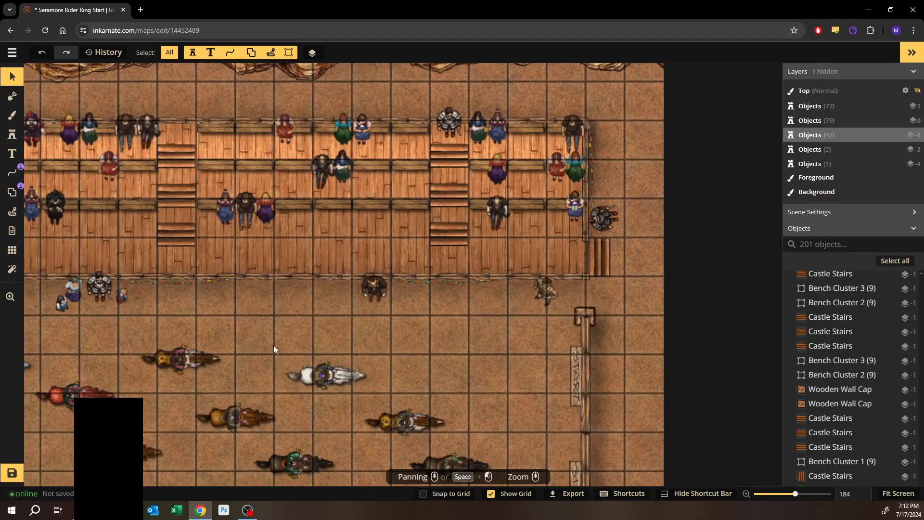
- Return to the Stamp tool
{"action": "left_click_drag", "start_coordinate": [247, 294], "coordinate": [380, 283]}
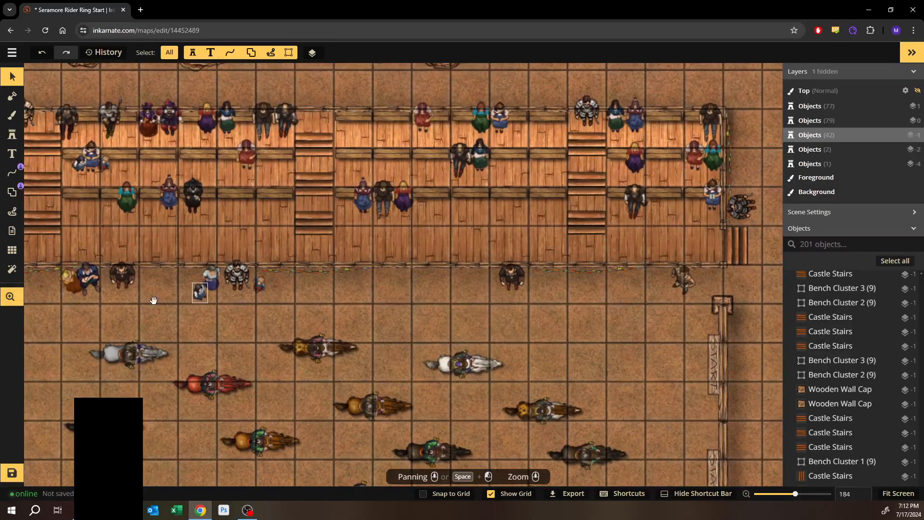
{"action": "left_click_drag", "start_coordinate": [152, 301], "coordinate": [406, 318]}
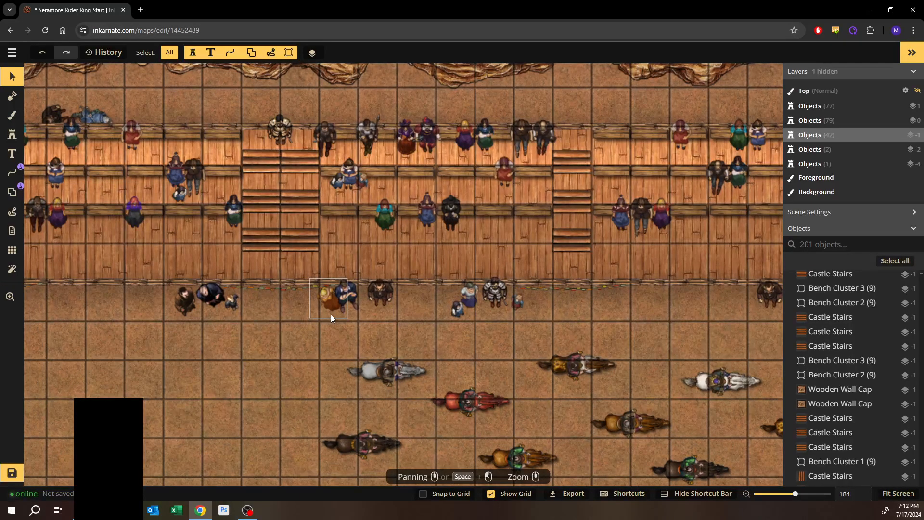
{"action": "left_click_drag", "start_coordinate": [157, 318], "coordinate": [523, 328]}
{"action": "left_click_drag", "start_coordinate": [285, 355], "coordinate": [382, 322]}
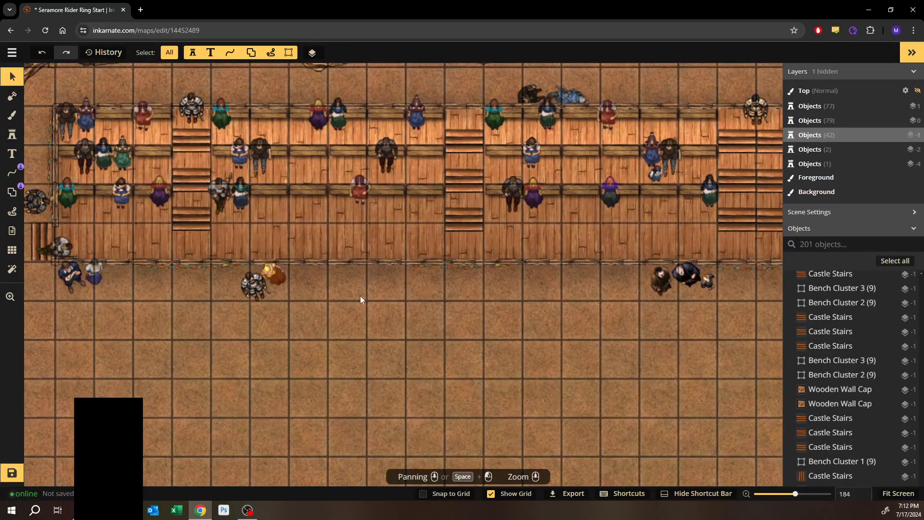
{"action": "left_click", "coordinate": [10, 134]}
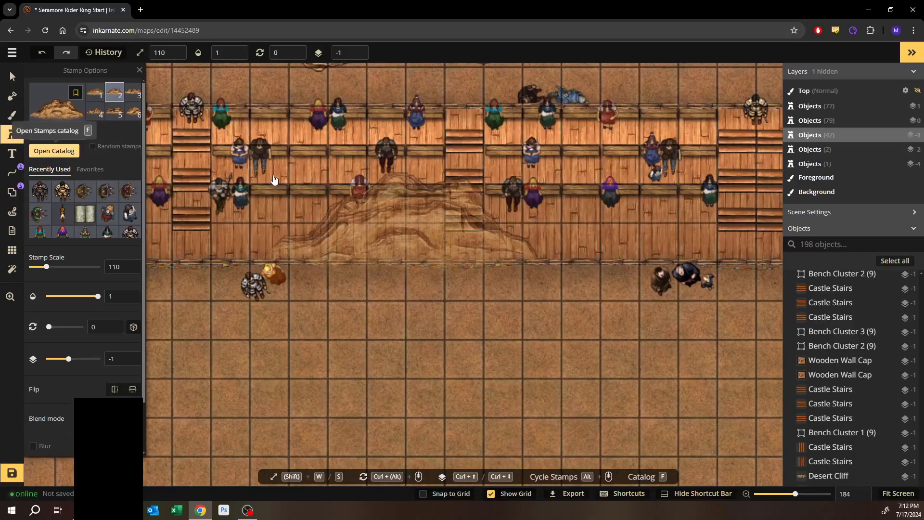
- Pick the Warrior Sitting stamp from the Spectators catalog, set its stamp scale to 30, and place it on the middle bench row
{"action": "left_click", "coordinate": [54, 156]}
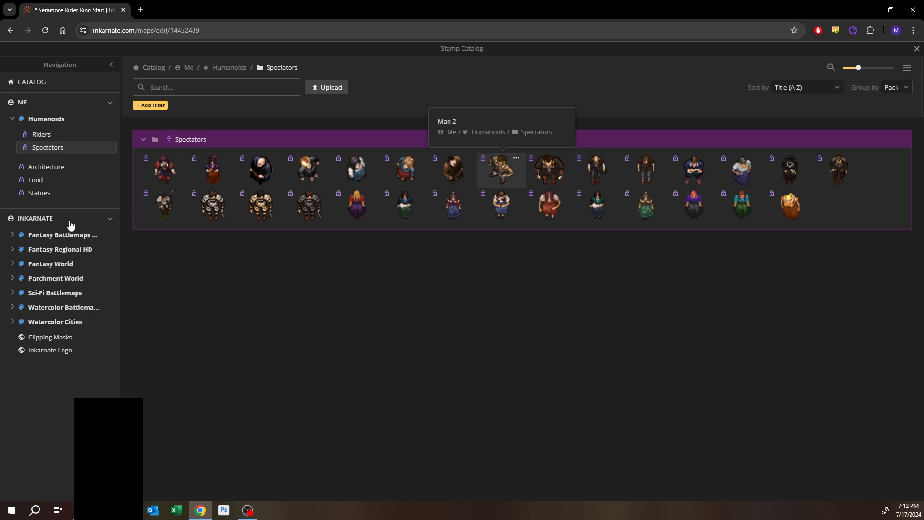
{"action": "left_click", "coordinate": [169, 215]}
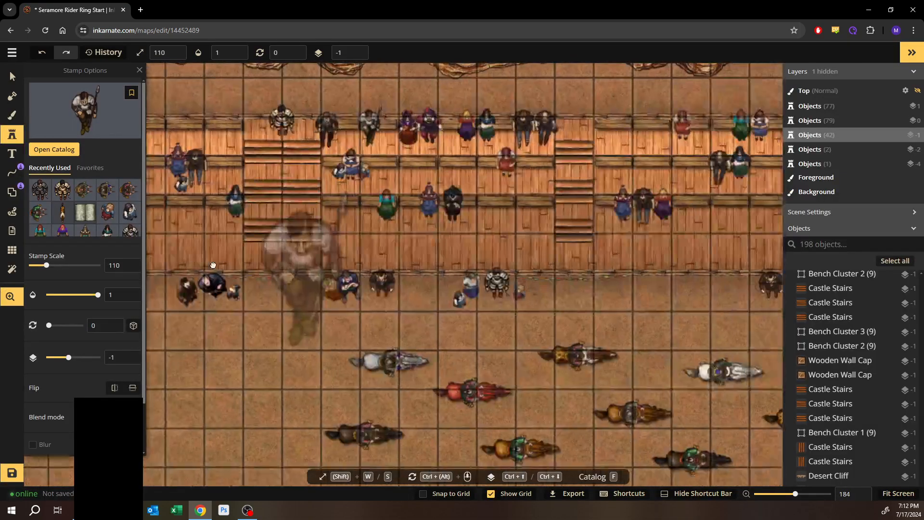
{"action": "left_click_drag", "start_coordinate": [213, 265], "coordinate": [119, 265]}
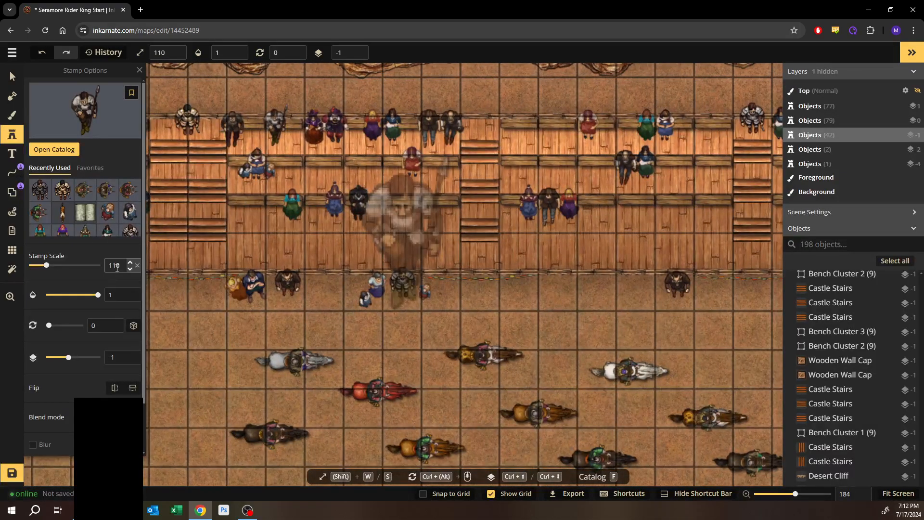
{"action": "type", "text": "30"}
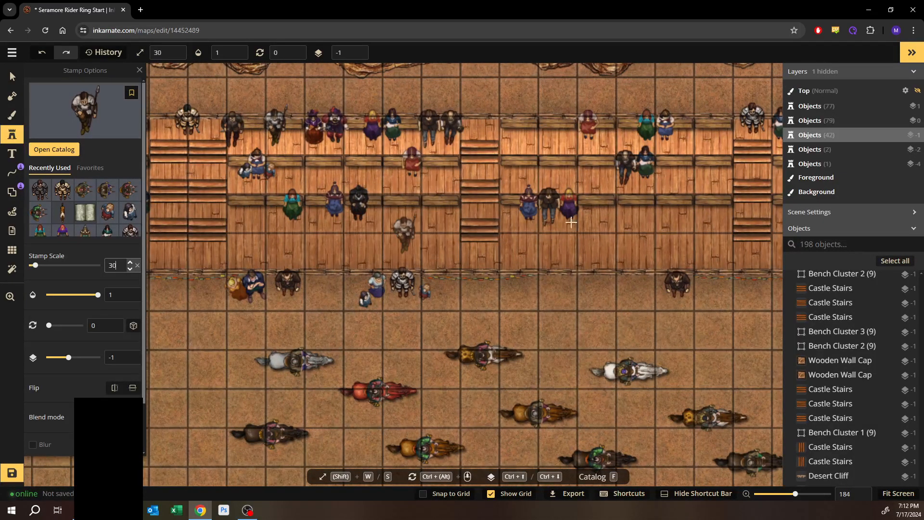
{"action": "left_click_drag", "start_coordinate": [680, 257], "coordinate": [262, 267]}
{"action": "scroll", "coordinate": [298, 197], "scroll_direction": "up", "scroll_amount": 5}
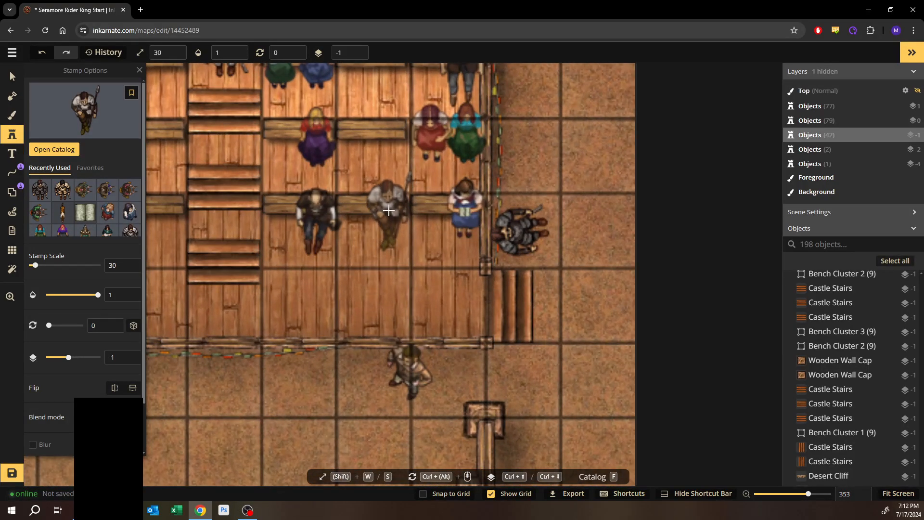
{"action": "left_click", "coordinate": [389, 210]}
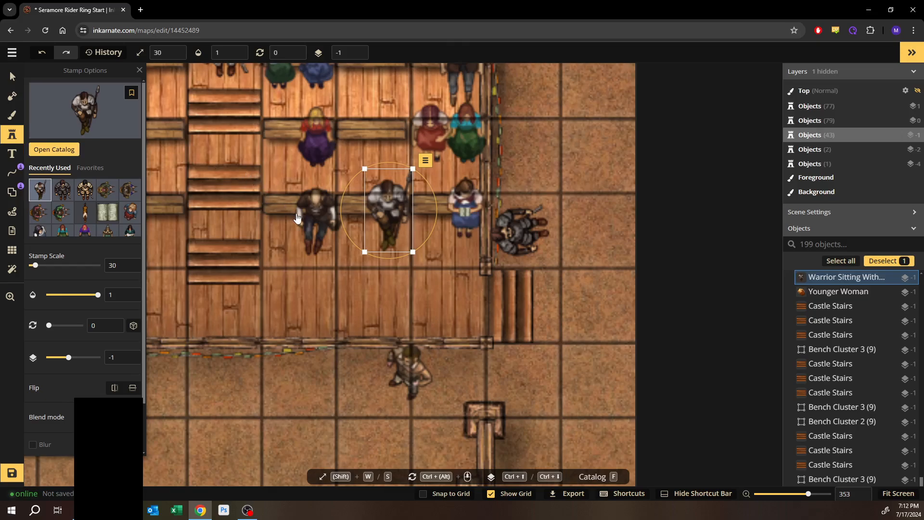
- Pick the Little Girl 2 stamp and place it beside the seated woman in the stands, rotated to 312°
{"action": "left_click", "coordinate": [54, 149]}
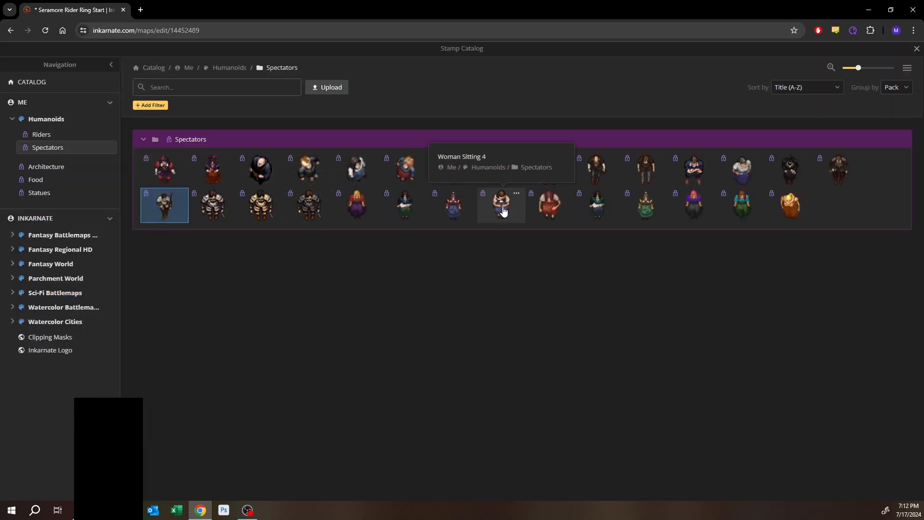
{"action": "left_click", "coordinate": [394, 184]}
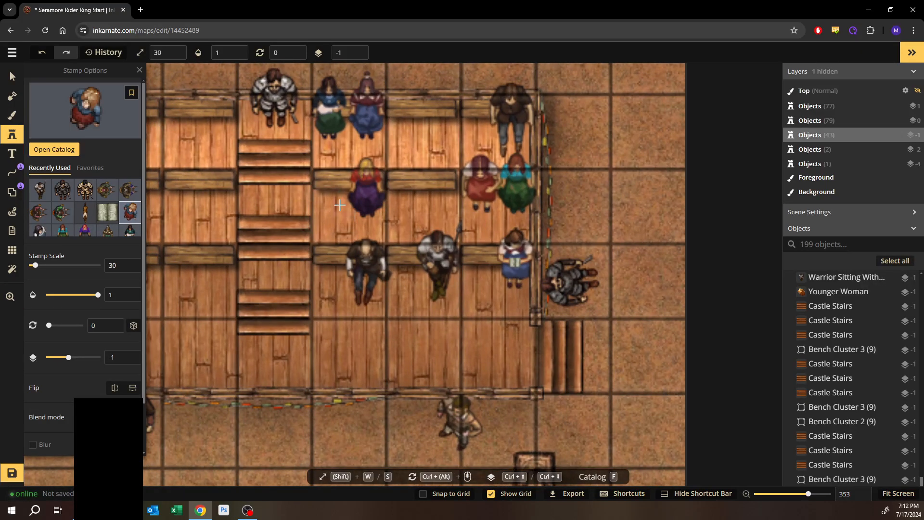
{"action": "left_click", "coordinate": [340, 204]}
{"action": "left_click_drag", "start_coordinate": [339, 183], "coordinate": [316, 191]}
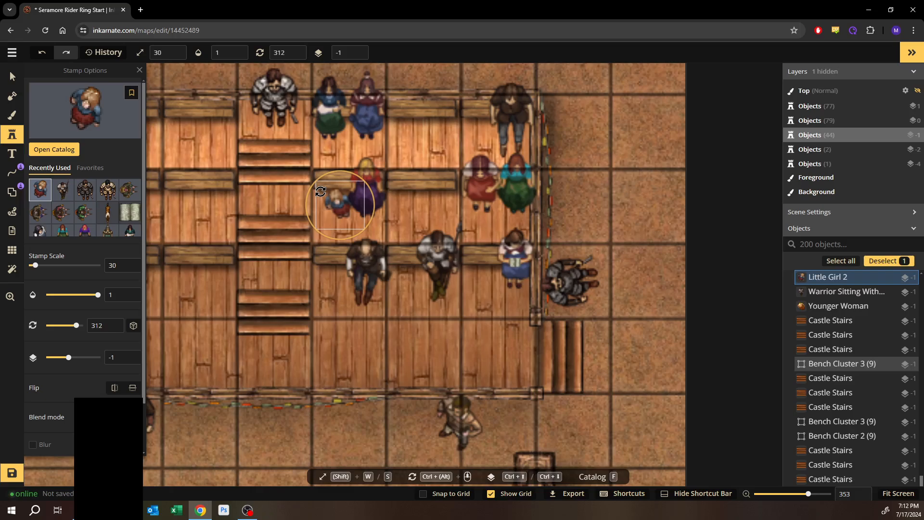
- Place another Little Girl 2 beside the spectators on the lower bench and raise it to layer 0
{"action": "scroll", "coordinate": [294, 224], "scroll_direction": "left", "scroll_amount": 10}
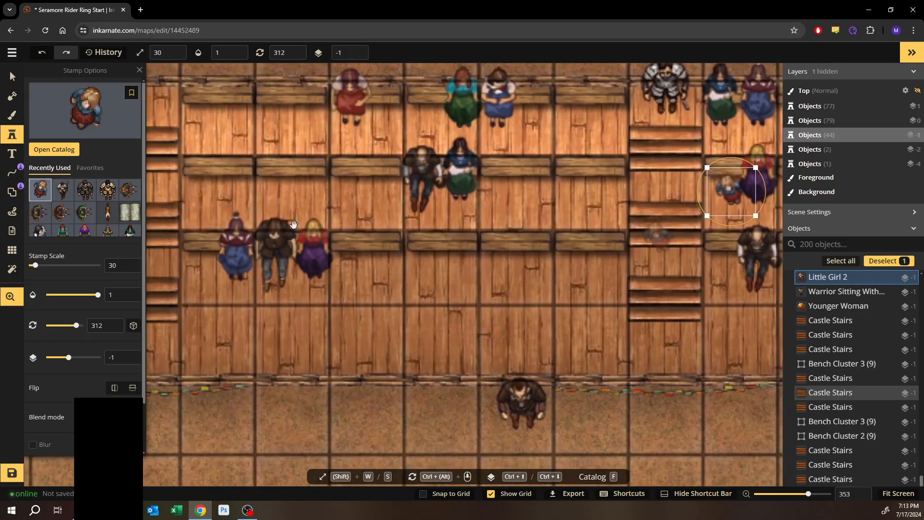
{"action": "scroll", "coordinate": [280, 219], "scroll_direction": "left", "scroll_amount": 3}
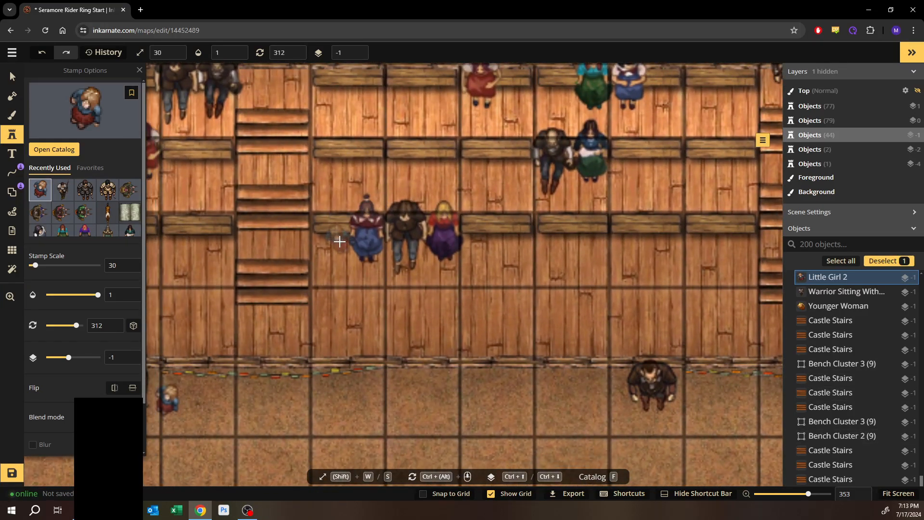
{"action": "left_click", "coordinate": [471, 244]}
{"action": "scroll", "coordinate": [399, 277], "scroll_direction": "left", "scroll_amount": 2}
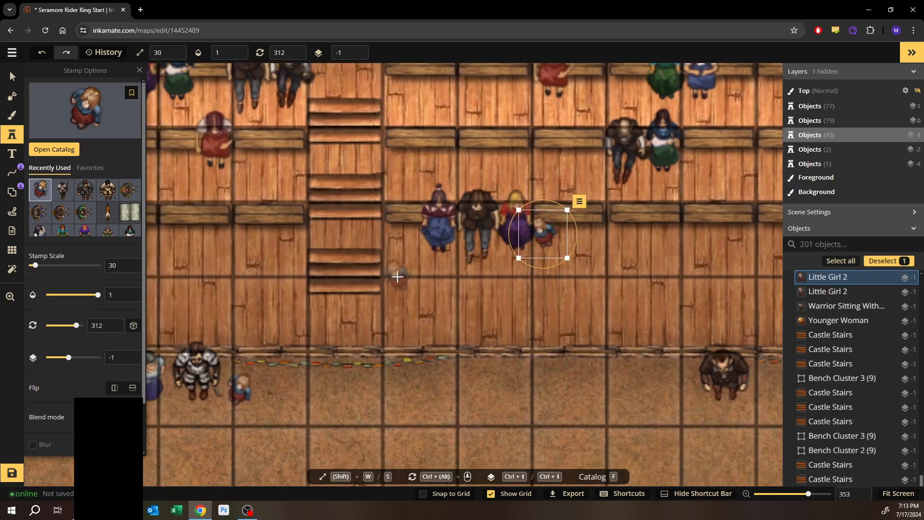
{"action": "key", "text": "ctrl+bracketright"}
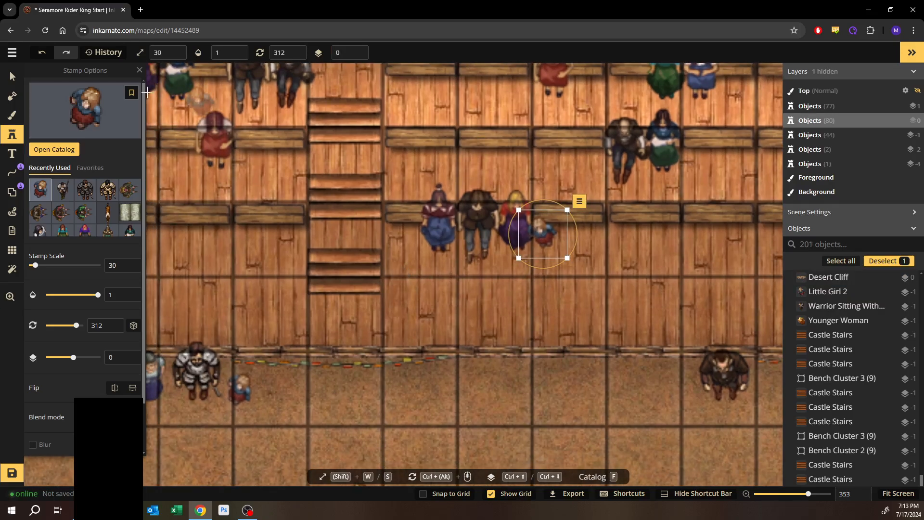
- Place a third Little Girl 2 next to the seated woman on the upper bench row
{"action": "scroll", "coordinate": [289, 241], "scroll_direction": "left", "scroll_amount": 8}
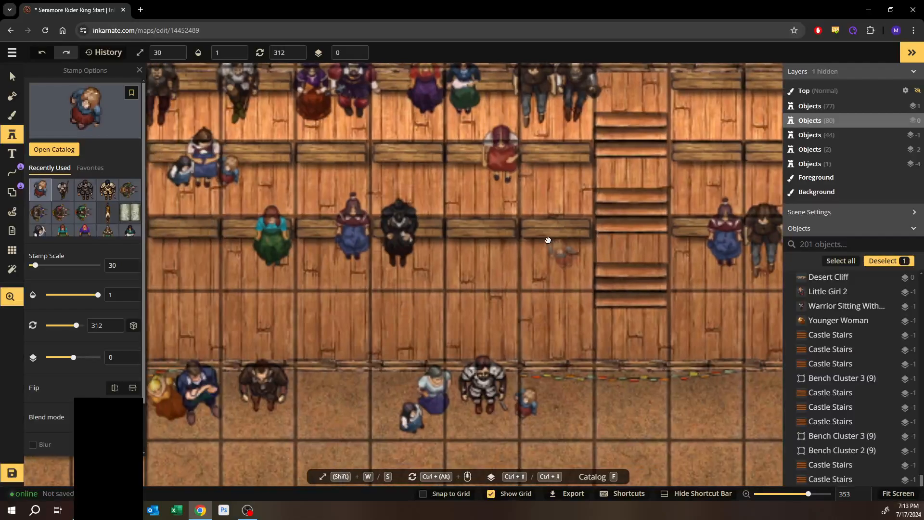
{"action": "left_click_drag", "start_coordinate": [215, 212], "coordinate": [708, 218]}
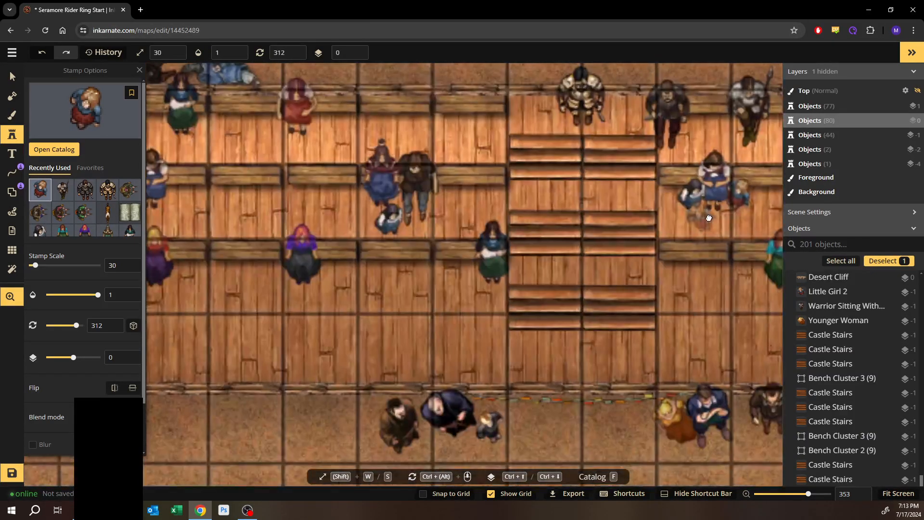
{"action": "left_click_drag", "start_coordinate": [271, 209], "coordinate": [577, 228]}
{"action": "left_click_drag", "start_coordinate": [340, 195], "coordinate": [610, 174]}
{"action": "left_click_drag", "start_coordinate": [321, 195], "coordinate": [422, 195]}
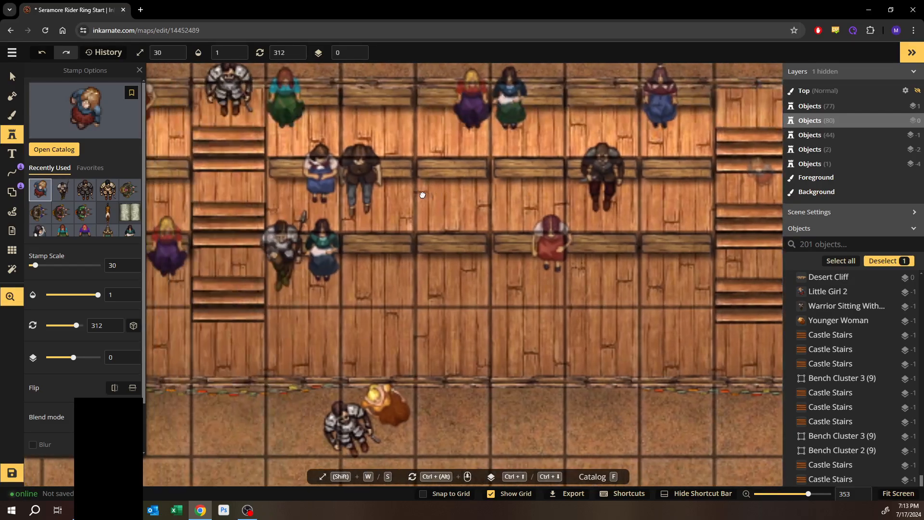
{"action": "key", "text": "space"}
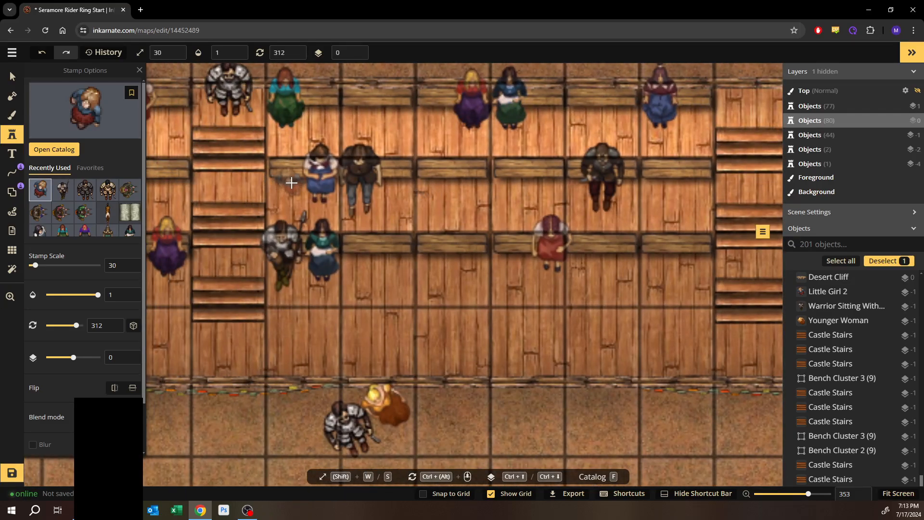
{"action": "left_click", "coordinate": [291, 183]}
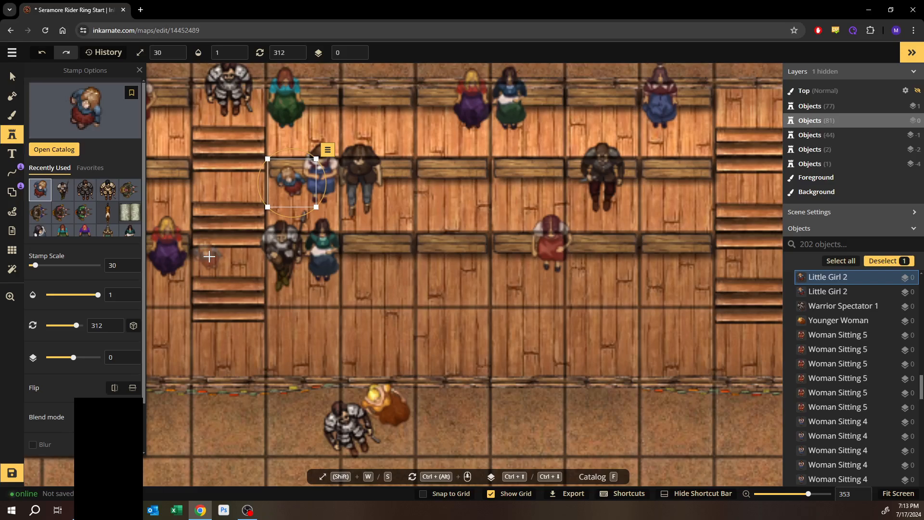
- Survey the spectator stands across the map with the Select tool for empty bench spots
{"action": "left_click", "coordinate": [12, 76]}
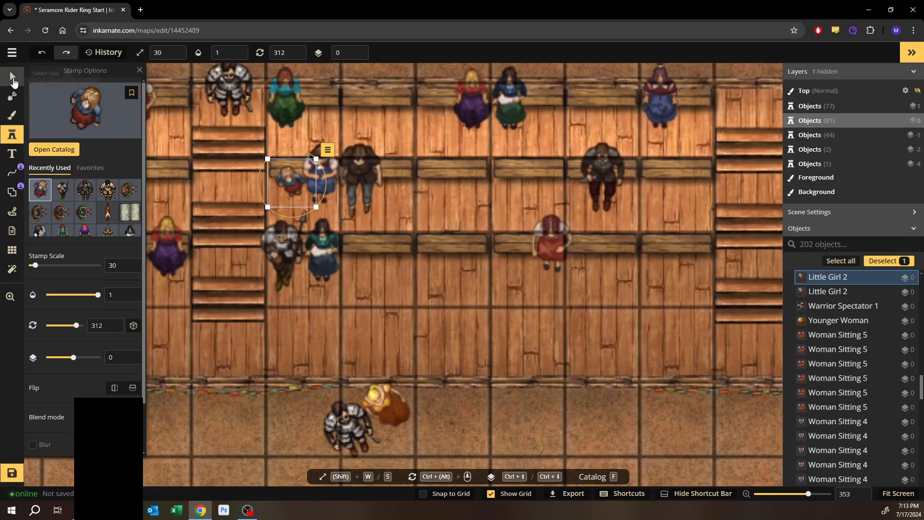
{"action": "left_click", "coordinate": [403, 289]}
{"action": "scroll", "coordinate": [389, 309], "scroll_direction": "down", "scroll_amount": 4}
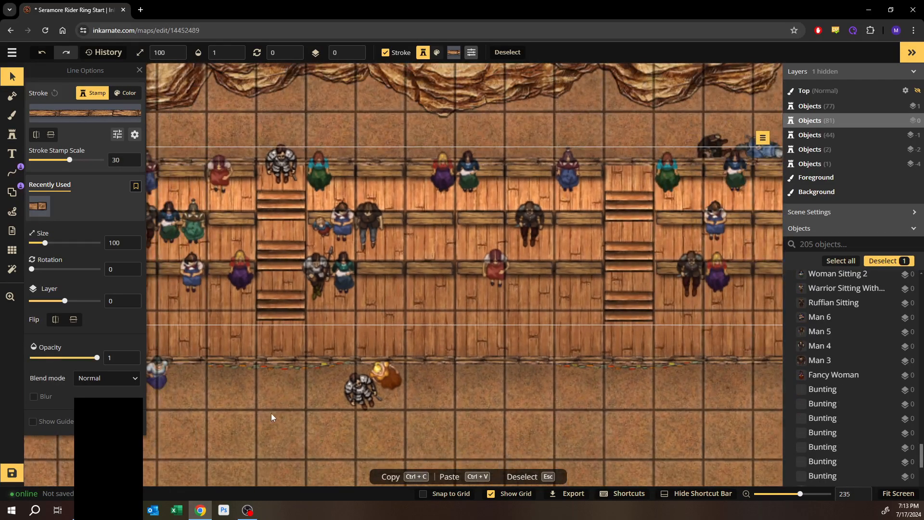
{"action": "left_click_drag", "start_coordinate": [271, 409], "coordinate": [442, 347]}
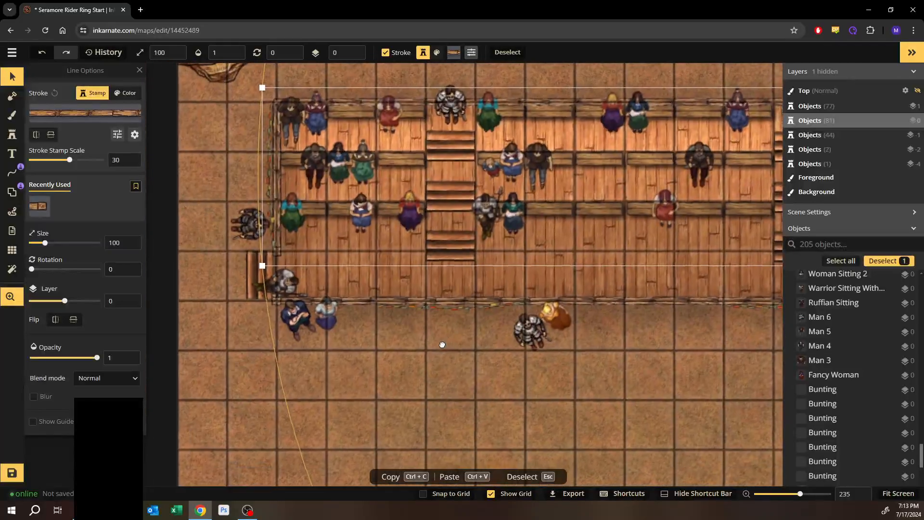
{"action": "left_click", "coordinate": [216, 341]}
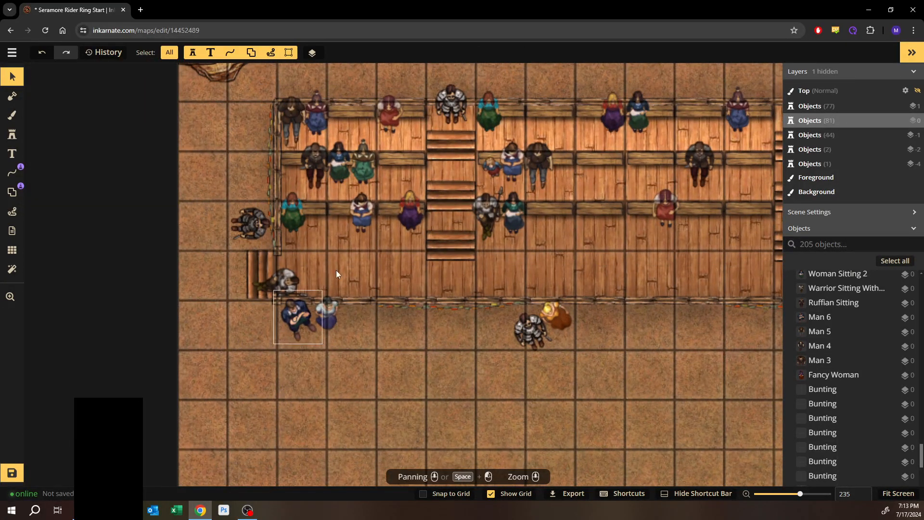
{"action": "key", "text": "space"}
{"action": "left_click_drag", "start_coordinate": [344, 263], "coordinate": [315, 283]}
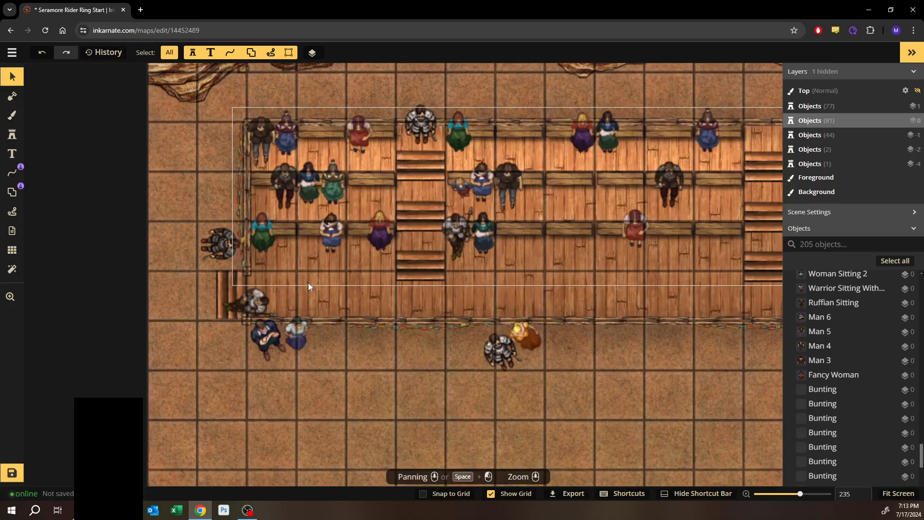
{"action": "key", "text": "space"}
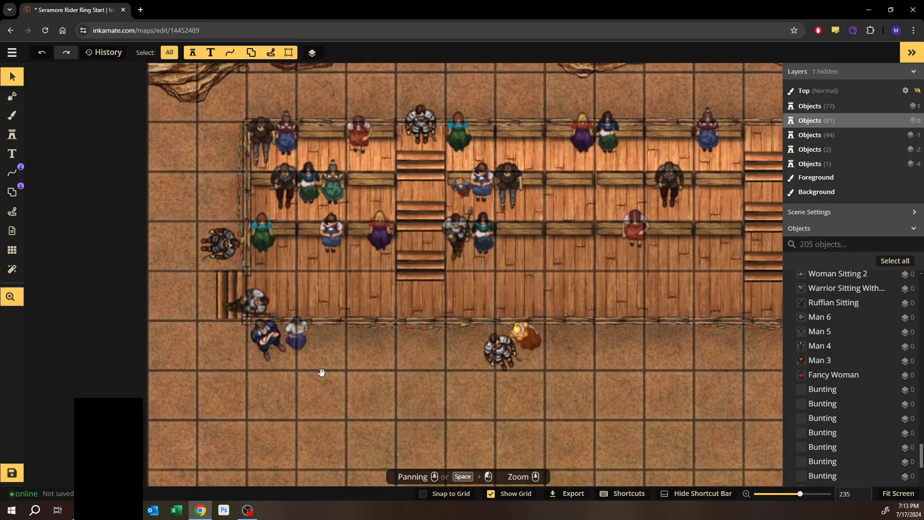
{"action": "left_click_drag", "start_coordinate": [319, 374], "coordinate": [204, 333]}
{"action": "key", "text": "space"}
{"action": "left_click_drag", "start_coordinate": [365, 309], "coordinate": [248, 347]}
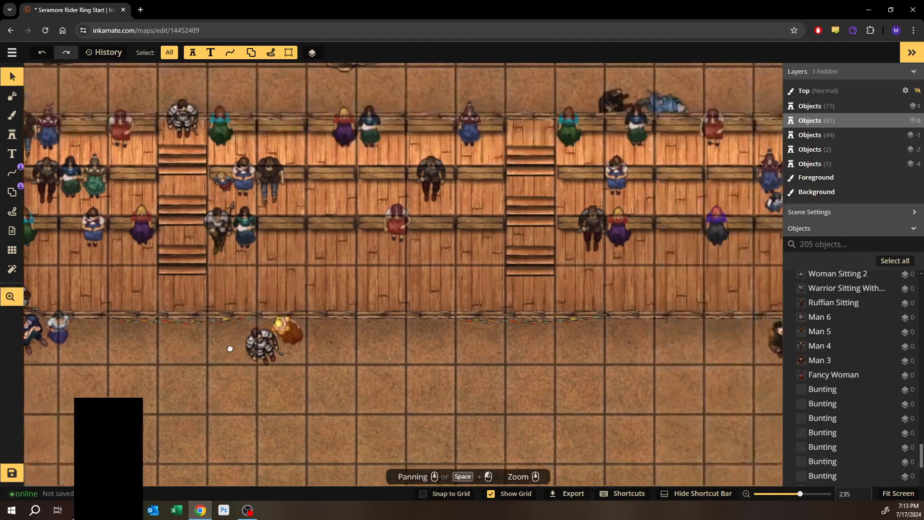
{"action": "left_click_drag", "start_coordinate": [551, 363], "coordinate": [343, 329]}
{"action": "left_click_drag", "start_coordinate": [412, 333], "coordinate": [217, 329]}
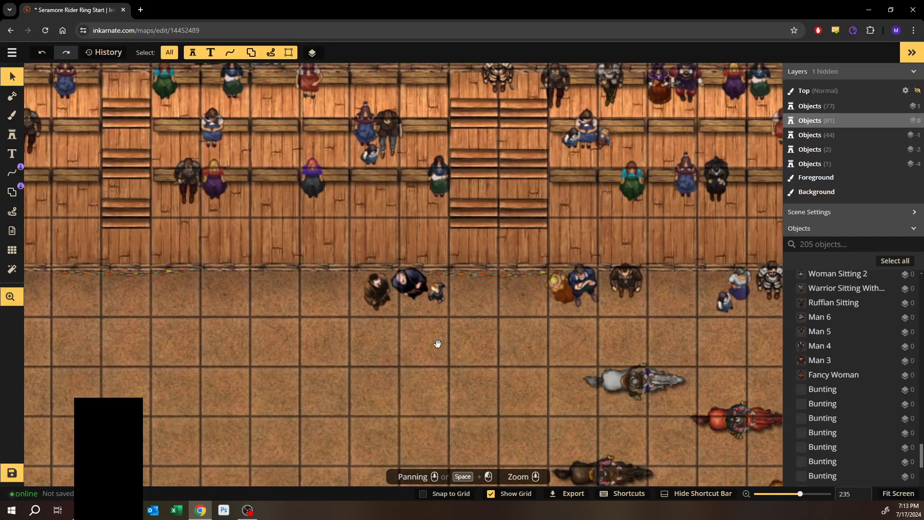
{"action": "left_click_drag", "start_coordinate": [438, 343], "coordinate": [321, 356]}
{"action": "left_click_drag", "start_coordinate": [464, 368], "coordinate": [317, 385]}
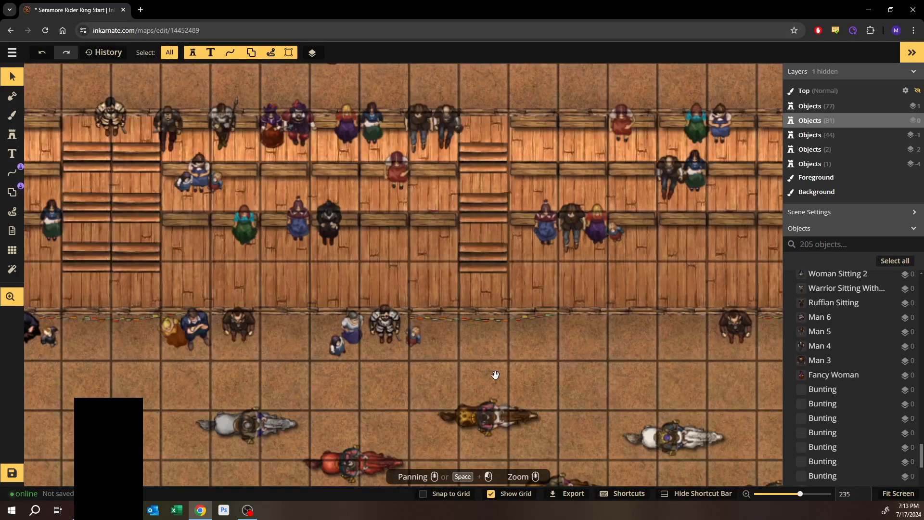
{"action": "left_click_drag", "start_coordinate": [496, 374], "coordinate": [347, 368]}
{"action": "left_click_drag", "start_coordinate": [526, 374], "coordinate": [321, 380]}
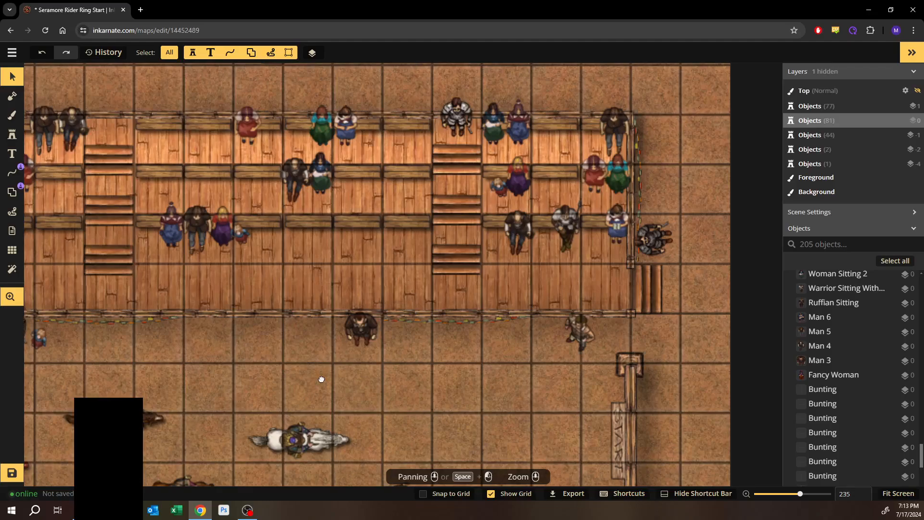
- Pick up the Man 5 stamp from an existing spectator and place a copy on the bench beside the central stairs
{"action": "left_click", "coordinate": [46, 119]}
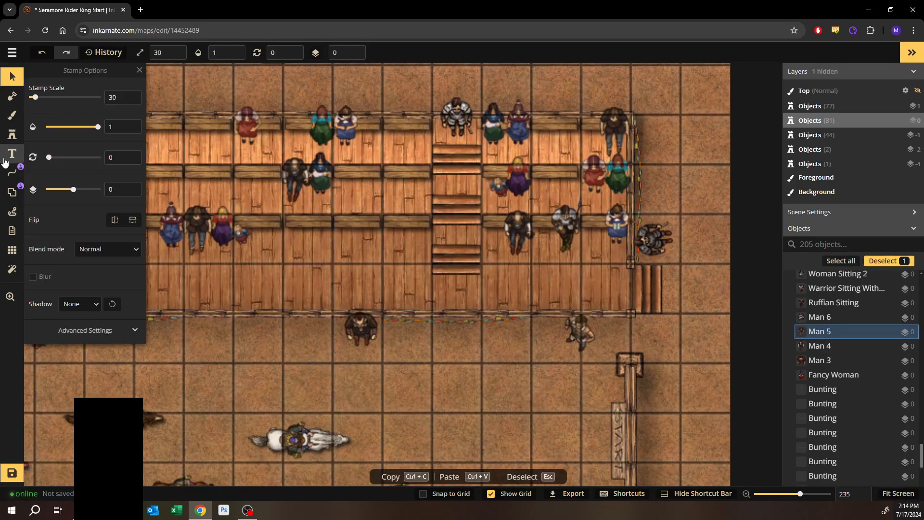
{"action": "left_click", "coordinate": [12, 135]}
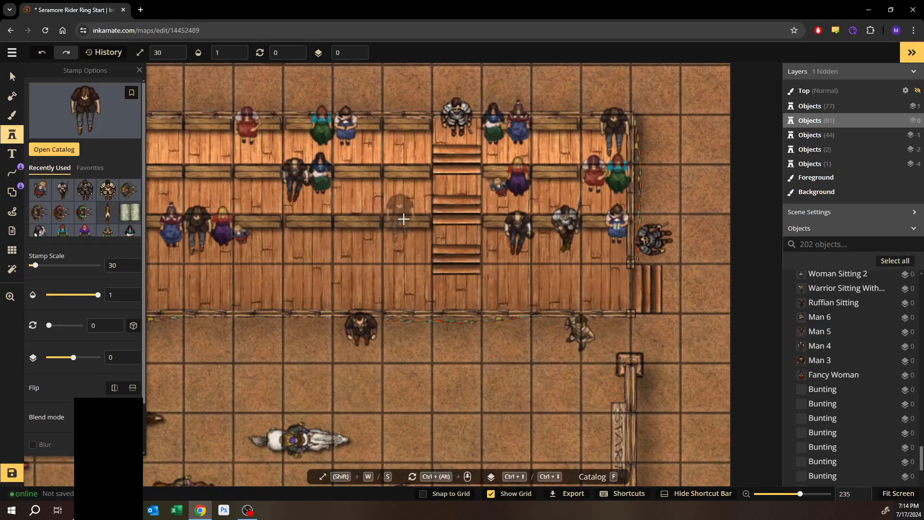
{"action": "scroll", "coordinate": [404, 219], "scroll_direction": "up", "scroll_amount": 1}
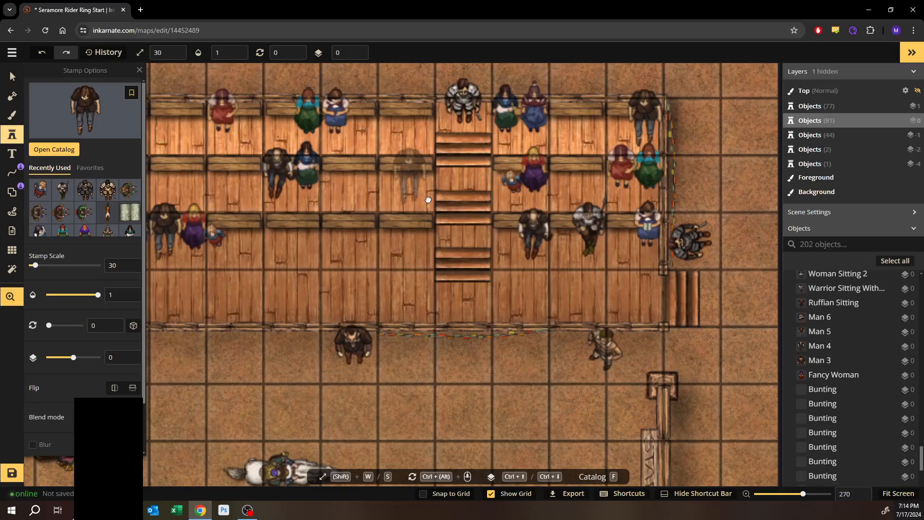
{"action": "left_click_drag", "start_coordinate": [429, 199], "coordinate": [440, 211]}
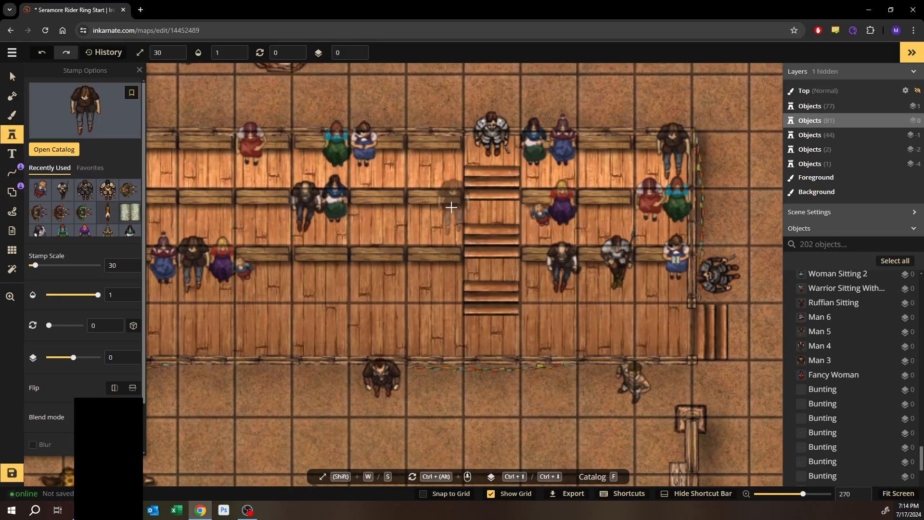
{"action": "left_click", "coordinate": [451, 207]}
- Place another Man 5 on the lower bench next to the woman in green
{"action": "left_click_drag", "start_coordinate": [435, 262], "coordinate": [659, 240]}
{"action": "left_click_drag", "start_coordinate": [295, 260], "coordinate": [501, 261]}
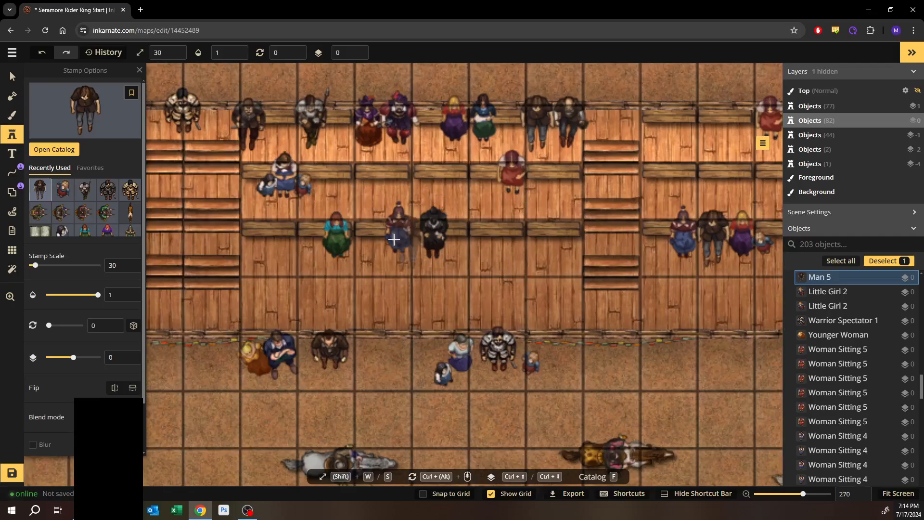
{"action": "left_click", "coordinate": [371, 234]}
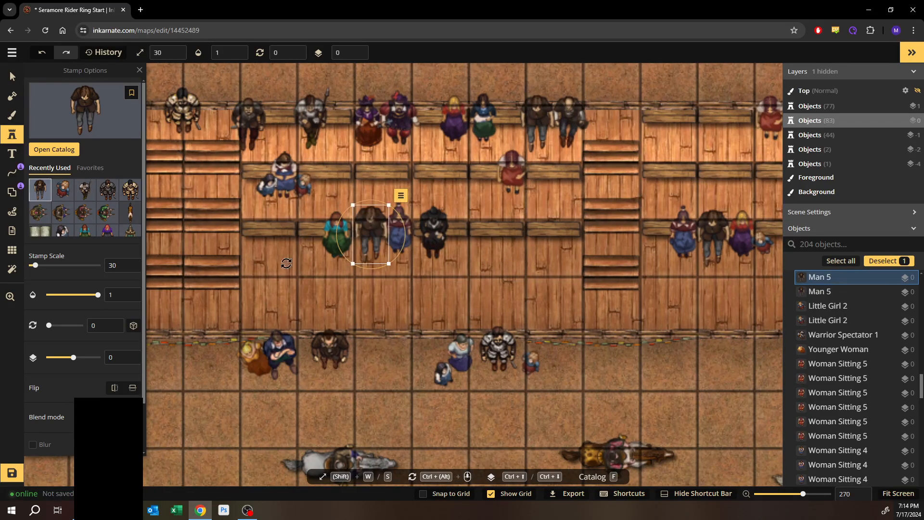
{"action": "left_click_drag", "start_coordinate": [242, 207], "coordinate": [575, 207]}
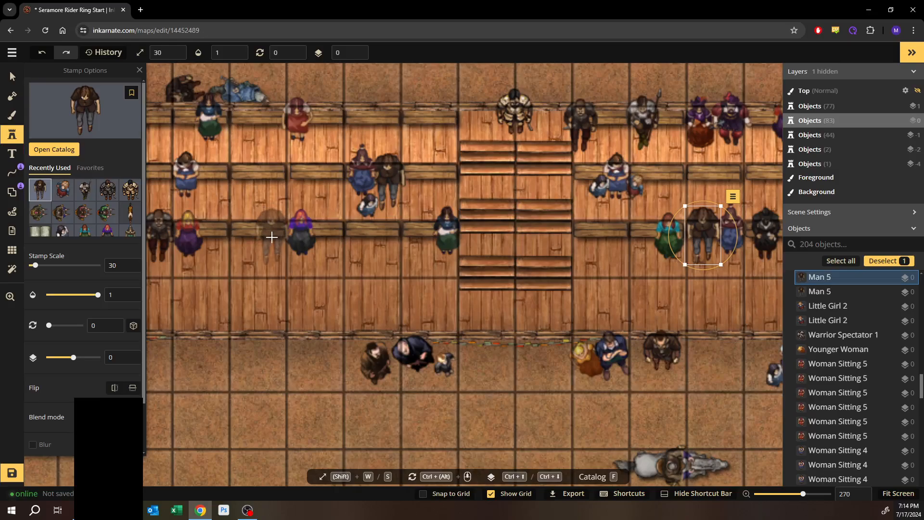
- Place three more Man 5 spectators on empty bench spots across the stands
{"action": "left_click", "coordinate": [271, 237]}
{"action": "left_click_drag", "start_coordinate": [249, 205], "coordinate": [529, 186]}
{"action": "left_click_drag", "start_coordinate": [367, 197], "coordinate": [494, 204]}
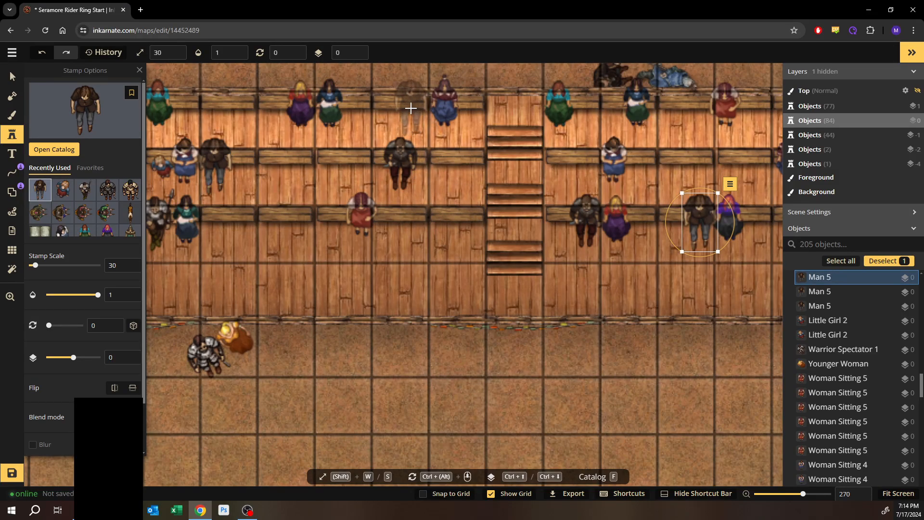
{"action": "left_click", "coordinate": [411, 108]}
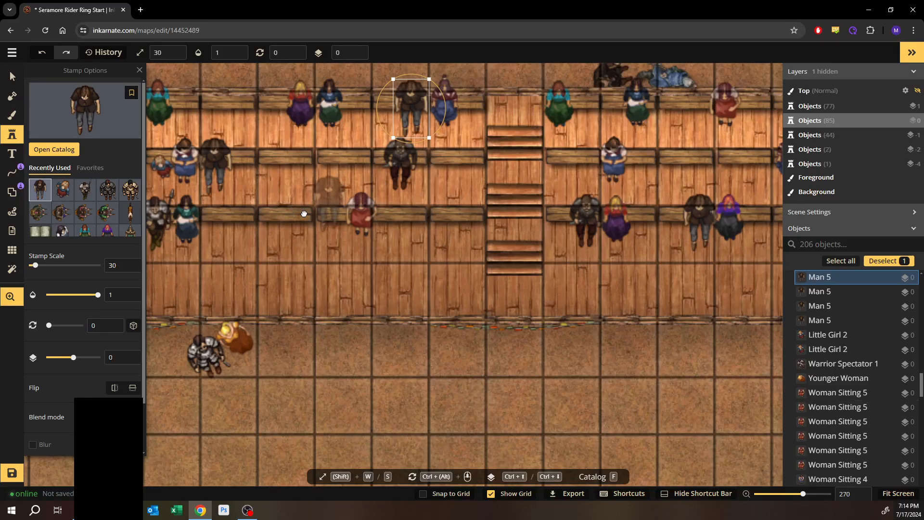
{"action": "left_click_drag", "start_coordinate": [277, 211], "coordinate": [572, 217]}
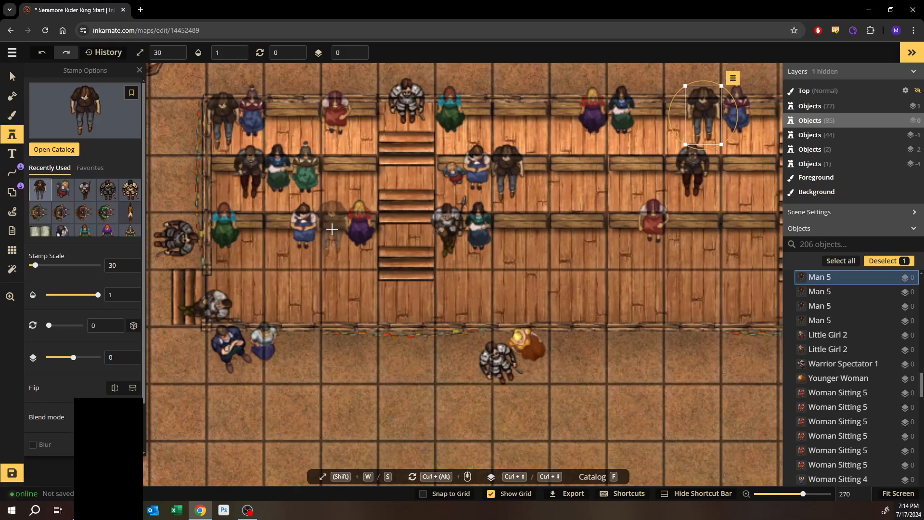
{"action": "left_click", "coordinate": [266, 228]}
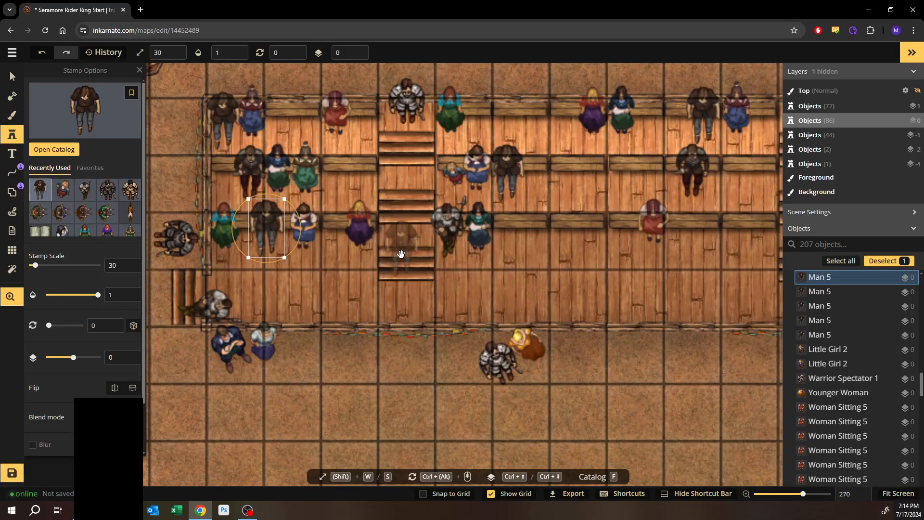
- Pick up the Man 4 stamp from a seated spectator and place a copy on the upper bench near the stairs
{"action": "left_click_drag", "start_coordinate": [403, 253], "coordinate": [270, 263]}
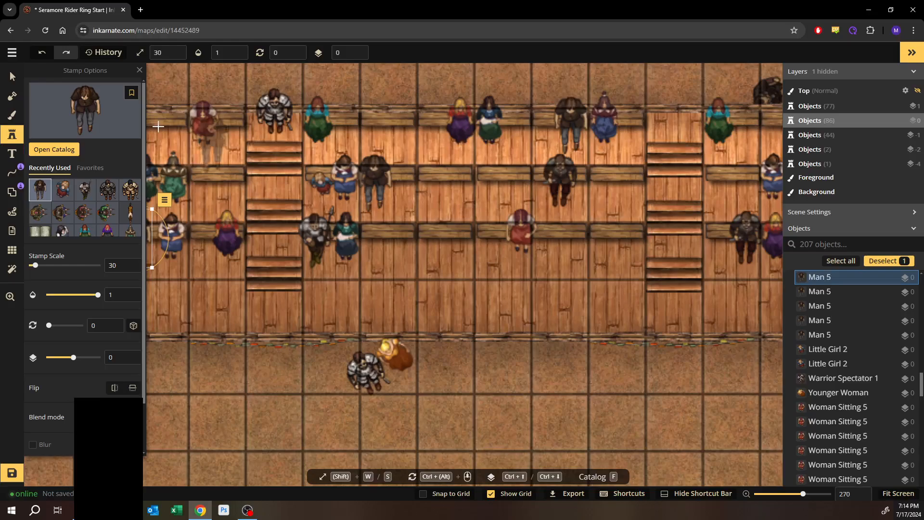
{"action": "left_click", "coordinate": [13, 77]}
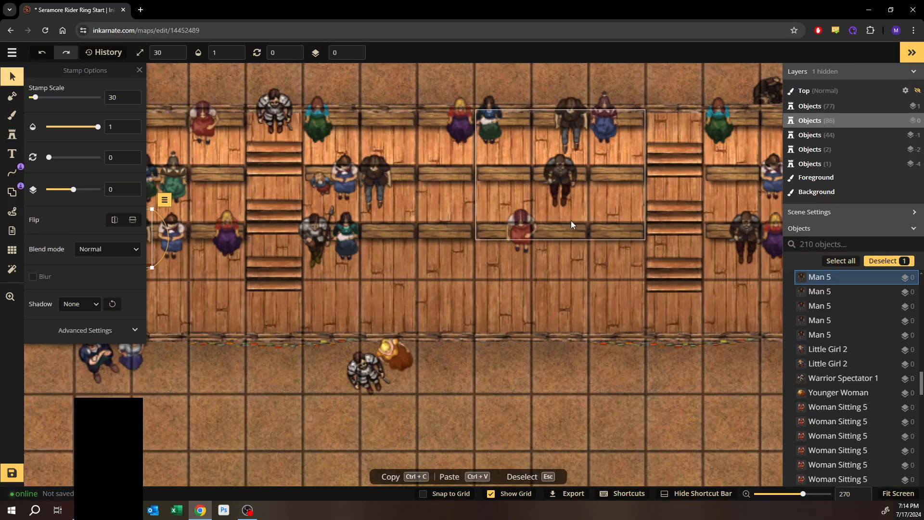
{"action": "key", "text": "space"}
{"action": "left_click_drag", "start_coordinate": [590, 252], "coordinate": [377, 257]}
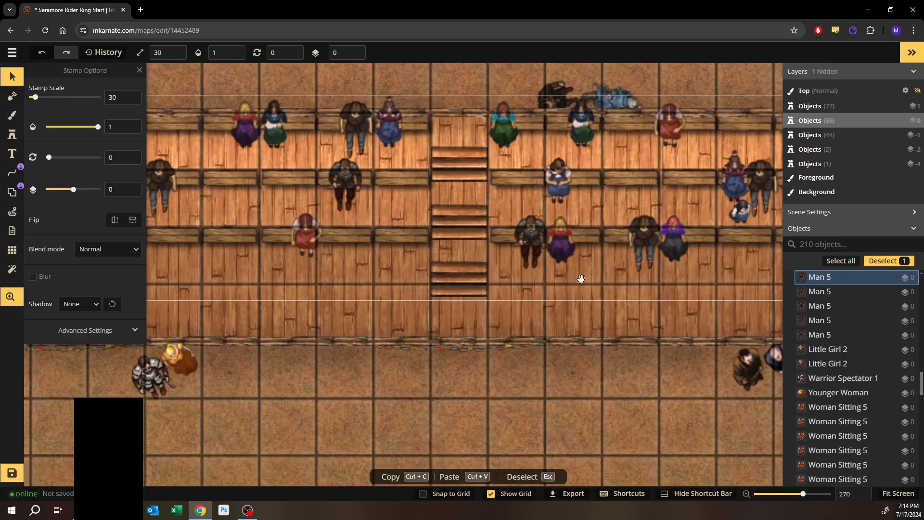
{"action": "left_click_drag", "start_coordinate": [581, 279], "coordinate": [371, 283]}
{"action": "left_click_drag", "start_coordinate": [548, 275], "coordinate": [325, 285]}
{"action": "left_click_drag", "start_coordinate": [707, 312], "coordinate": [646, 324]}
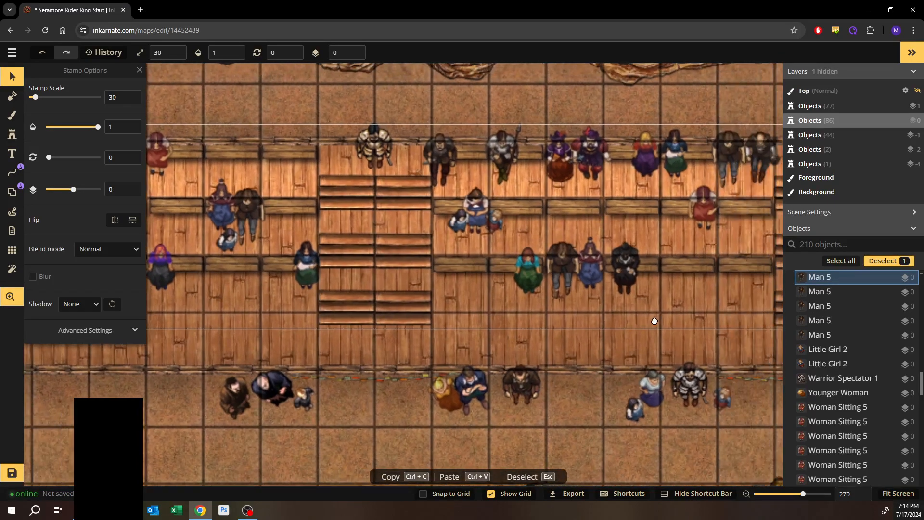
{"action": "left_click_drag", "start_coordinate": [747, 176], "coordinate": [603, 177]}
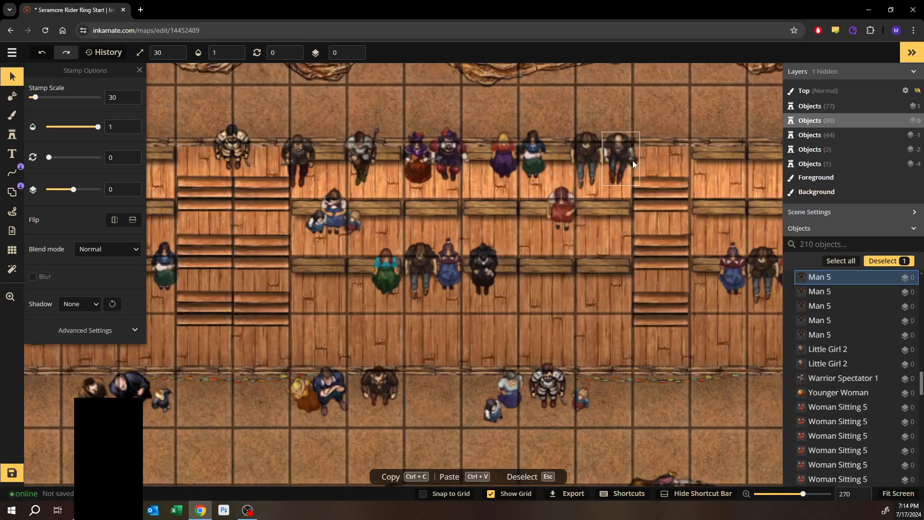
{"action": "left_click", "coordinate": [633, 161]}
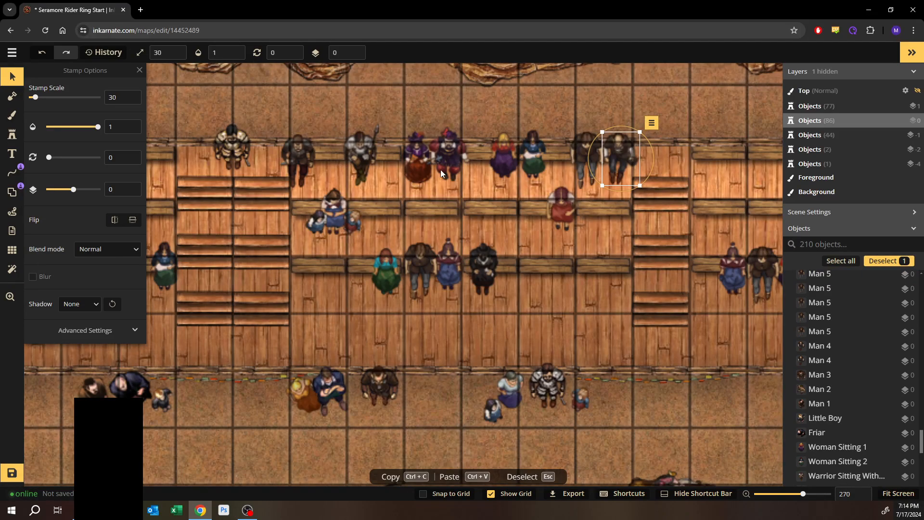
{"action": "left_click", "coordinate": [12, 137]}
{"action": "left_click_drag", "start_coordinate": [645, 227], "coordinate": [321, 235]}
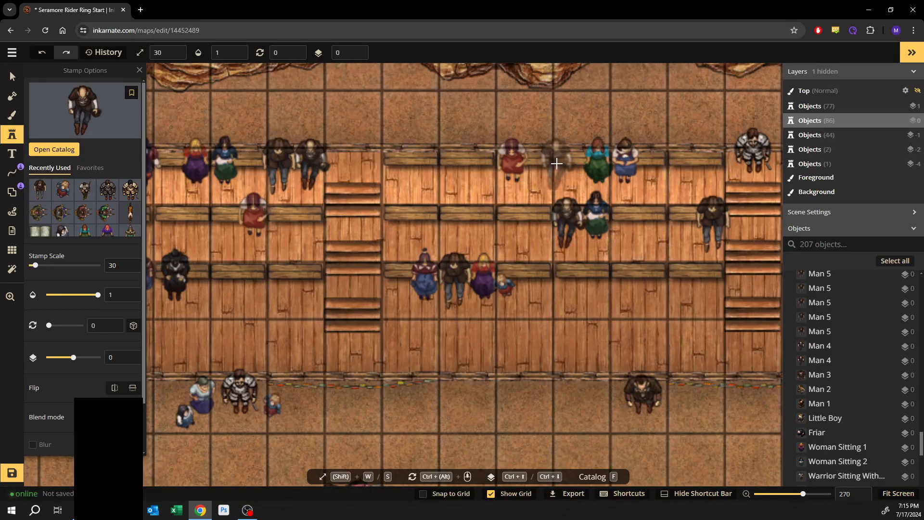
{"action": "left_click", "coordinate": [555, 163]}
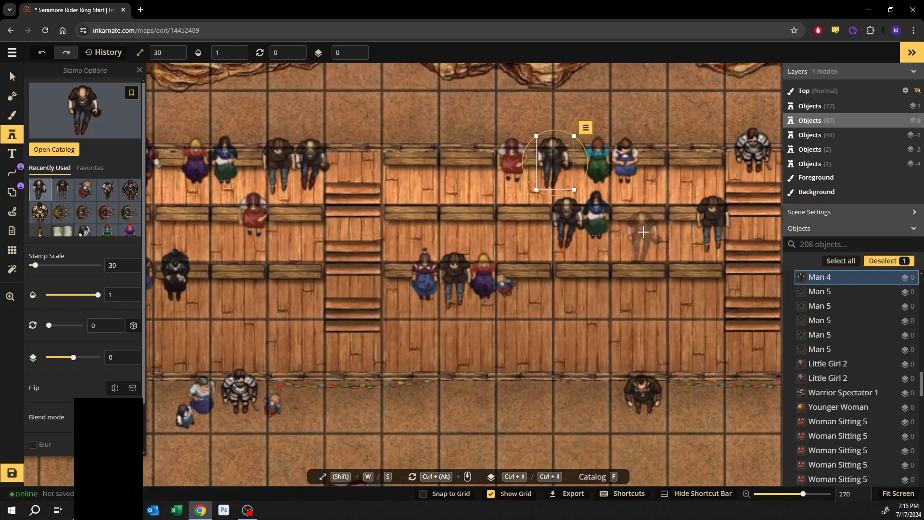
{"action": "key", "text": "ctrl+z"}
{"action": "left_click_drag", "start_coordinate": [628, 255], "coordinate": [325, 265]}
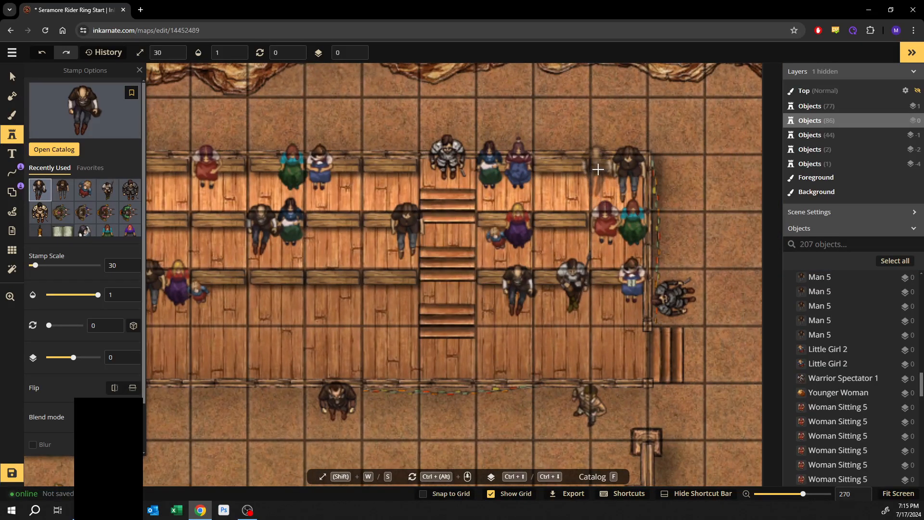
{"action": "left_click", "coordinate": [596, 172]}
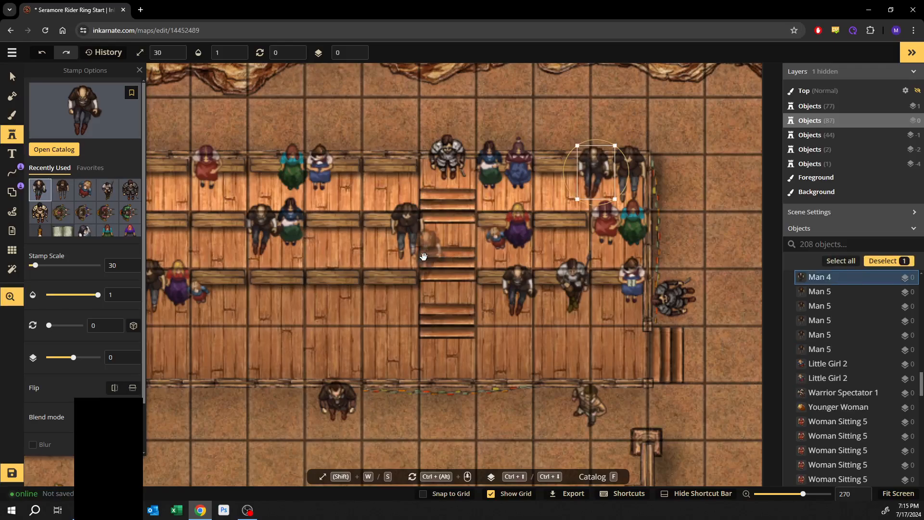
- Place two more Man 4 spectators on the left-side benches beside the seated women
{"action": "left_click_drag", "start_coordinate": [229, 257], "coordinate": [511, 197]}
{"action": "left_click_drag", "start_coordinate": [455, 208], "coordinate": [707, 202]}
{"action": "left_click_drag", "start_coordinate": [423, 210], "coordinate": [495, 208]}
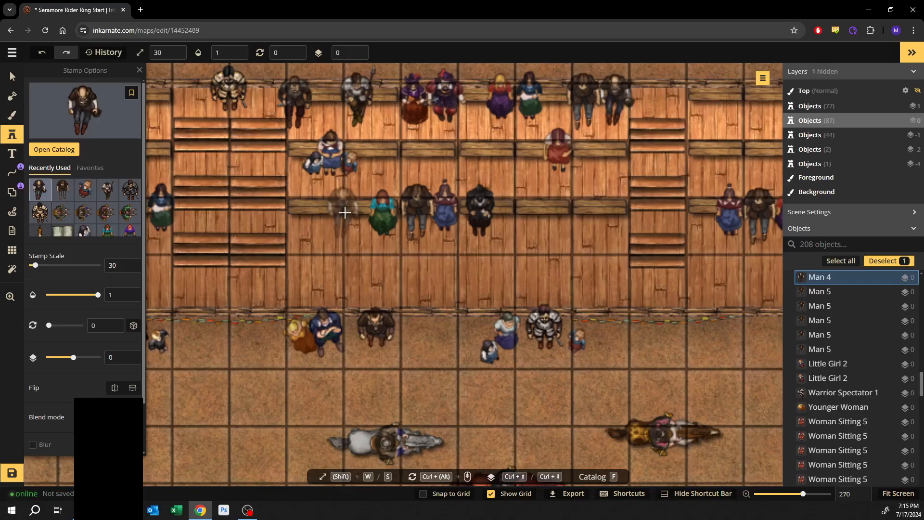
{"action": "left_click", "coordinate": [345, 213]}
{"action": "left_click_drag", "start_coordinate": [285, 228], "coordinate": [653, 253]}
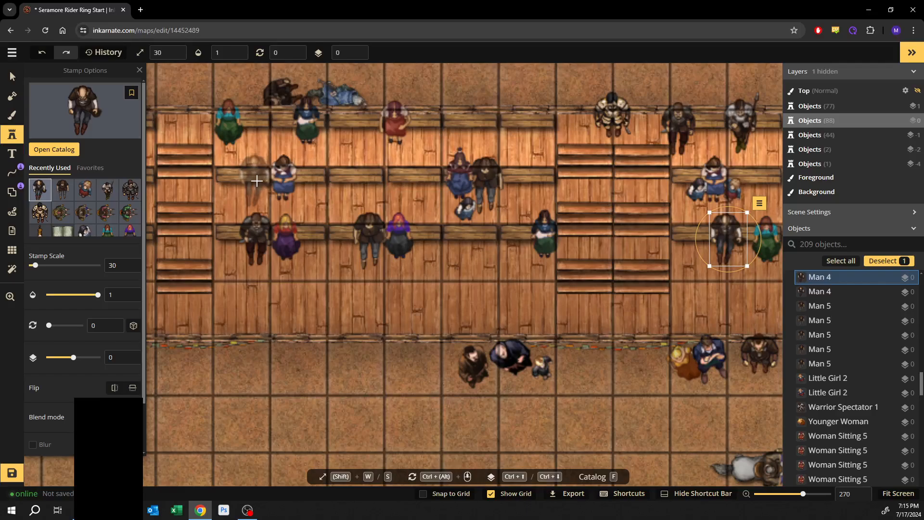
{"action": "left_click", "coordinate": [256, 181]}
- Place two more Man 4 spectators, one on the upper bench and one beside the central stairs
{"action": "left_click_drag", "start_coordinate": [264, 218], "coordinate": [472, 210]}
{"action": "left_click_drag", "start_coordinate": [372, 253], "coordinate": [454, 219]}
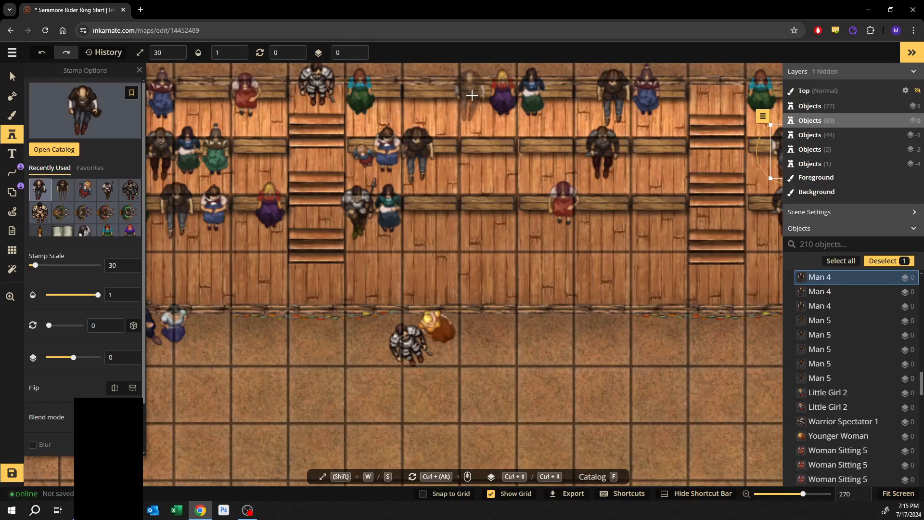
{"action": "left_click", "coordinate": [472, 94]}
{"action": "left_click_drag", "start_coordinate": [387, 192], "coordinate": [502, 188]}
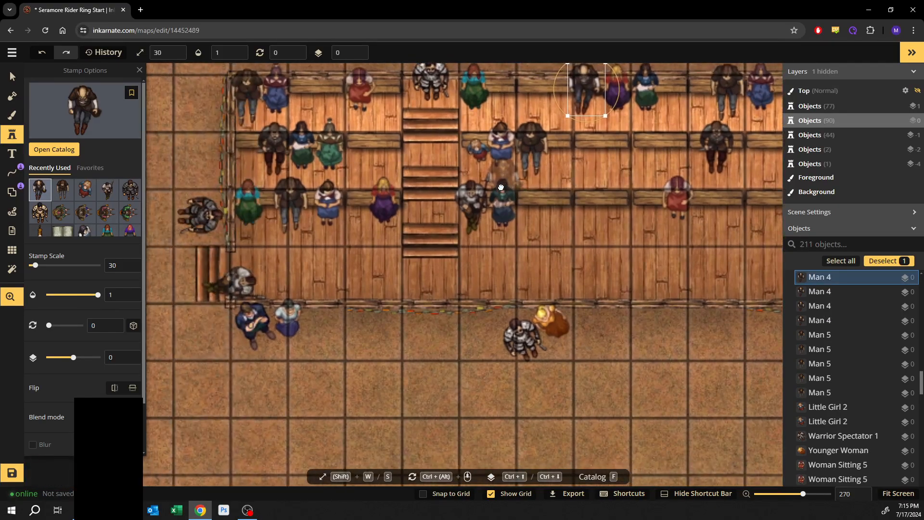
{"action": "left_click", "coordinate": [385, 145]}
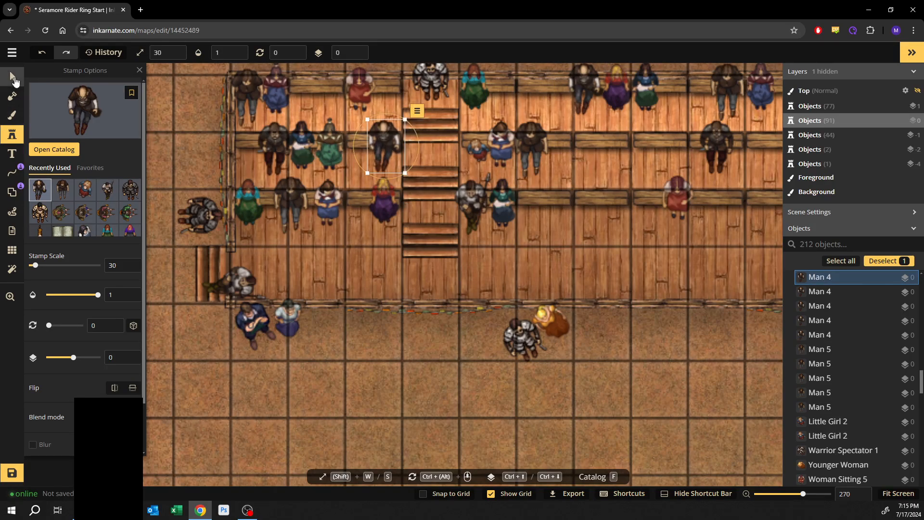
- Pick up the Woman Sitting 3 stamp from a spectator and place a copy on an empty middle bench spot
{"action": "left_click", "coordinate": [14, 78]}
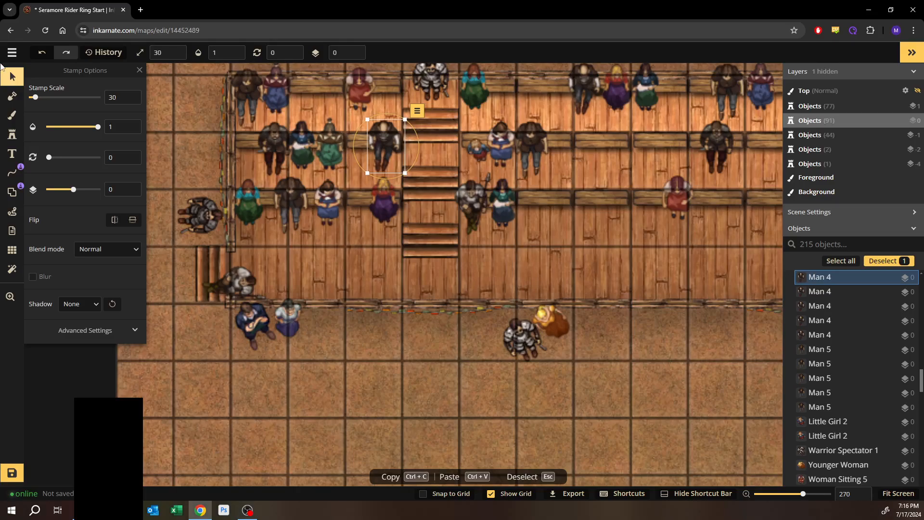
{"action": "key", "text": "space"}
{"action": "left_click_drag", "start_coordinate": [582, 202], "coordinate": [456, 249]}
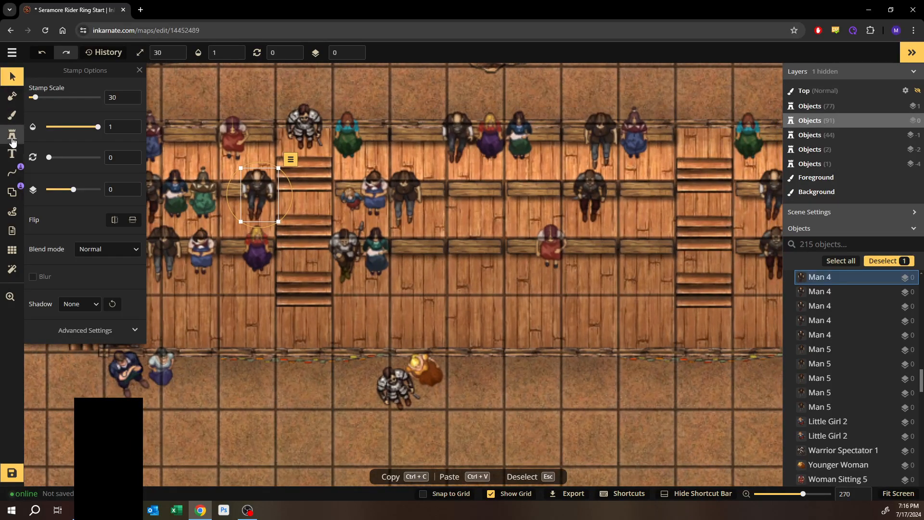
{"action": "left_click", "coordinate": [12, 76]}
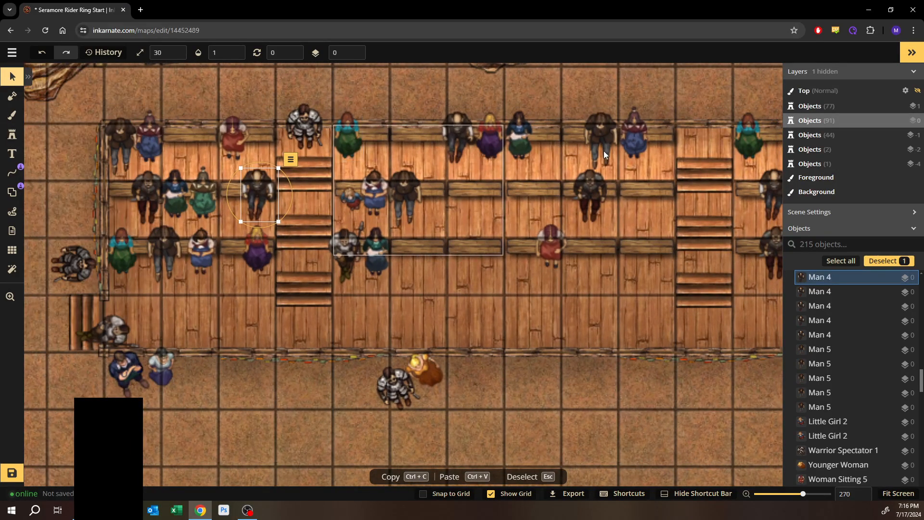
{"action": "left_click", "coordinate": [636, 137]}
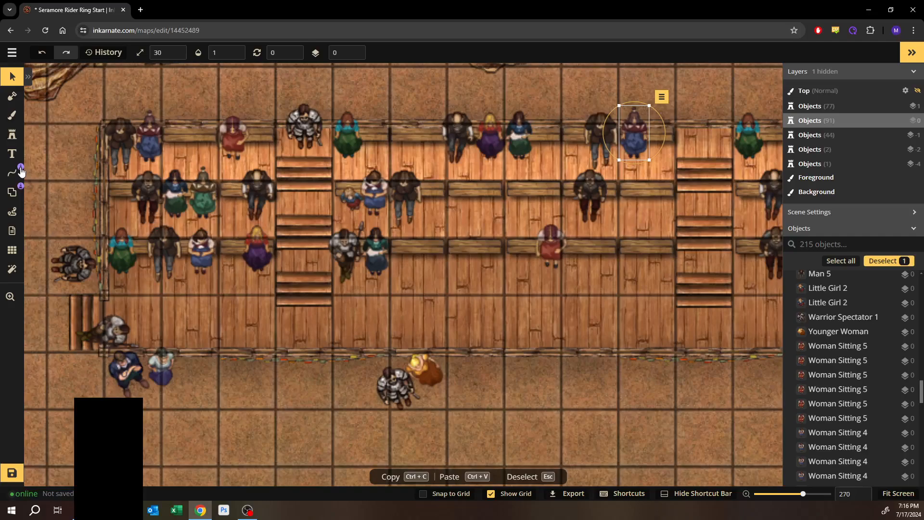
{"action": "left_click", "coordinate": [13, 136]}
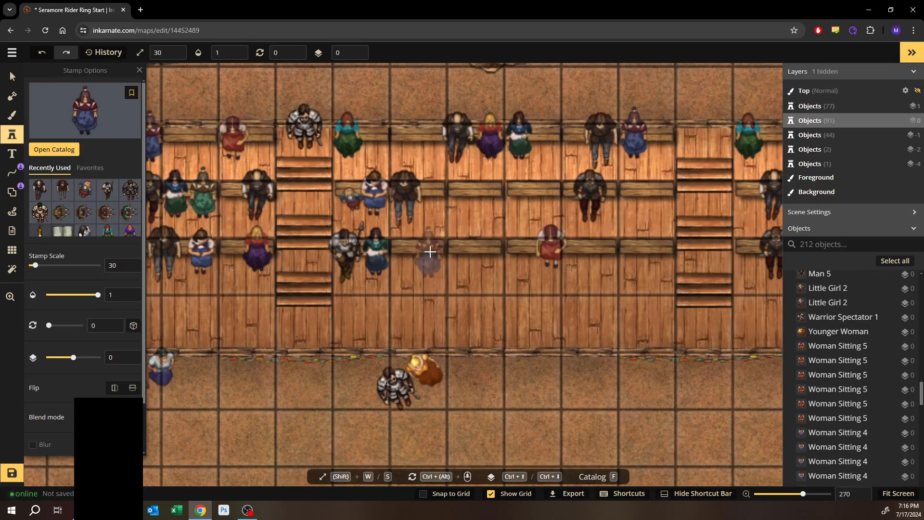
{"action": "left_click", "coordinate": [430, 252]}
- Pick up the Warrior Spectator 1 stamp from the armored figure by the rail and place a copy along the arena's edge
{"action": "left_click_drag", "start_coordinate": [543, 293], "coordinate": [308, 260]}
{"action": "left_click_drag", "start_coordinate": [602, 275], "coordinate": [394, 285]}
{"action": "left_click_drag", "start_coordinate": [573, 306], "coordinate": [422, 258]}
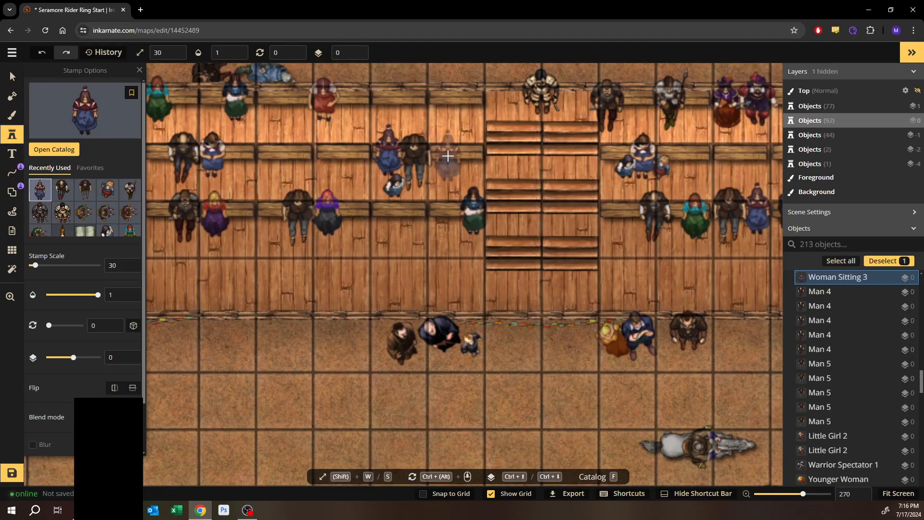
{"action": "left_click_drag", "start_coordinate": [612, 191], "coordinate": [323, 187]}
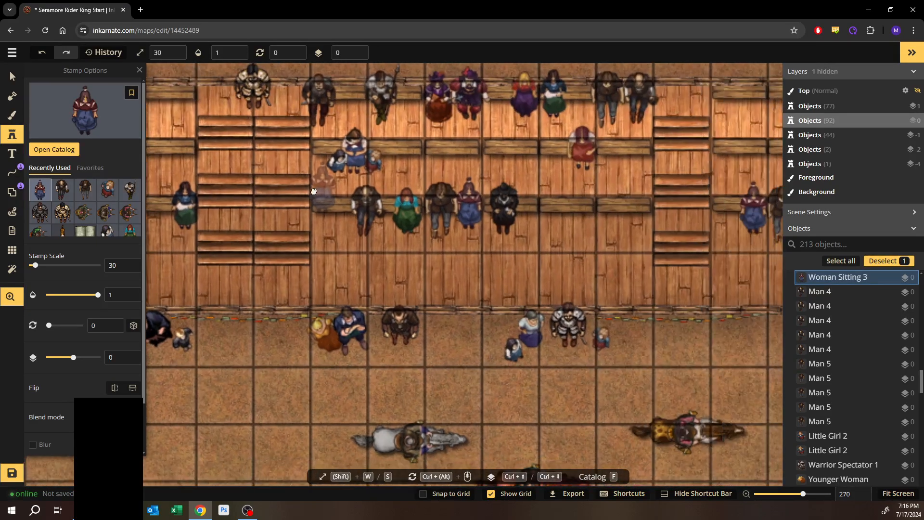
{"action": "left_click_drag", "start_coordinate": [432, 190], "coordinate": [424, 189]}
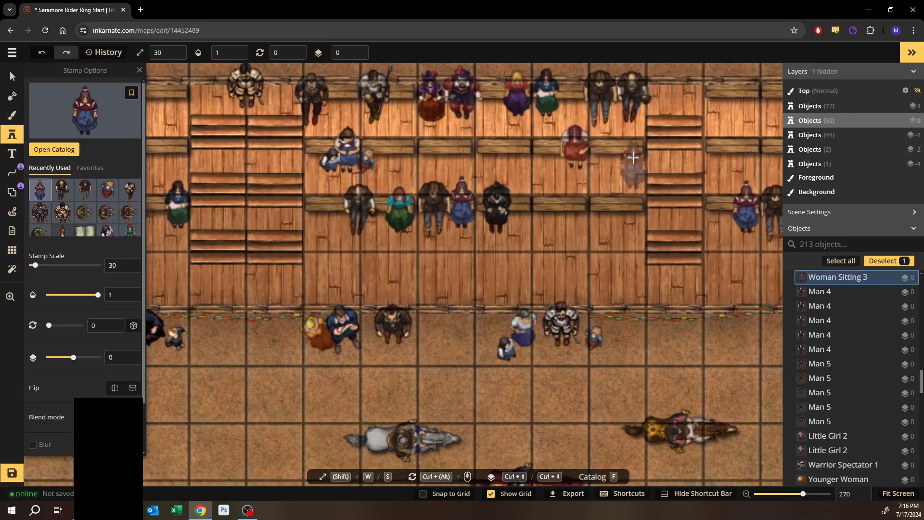
{"action": "left_click_drag", "start_coordinate": [630, 141], "coordinate": [277, 206]}
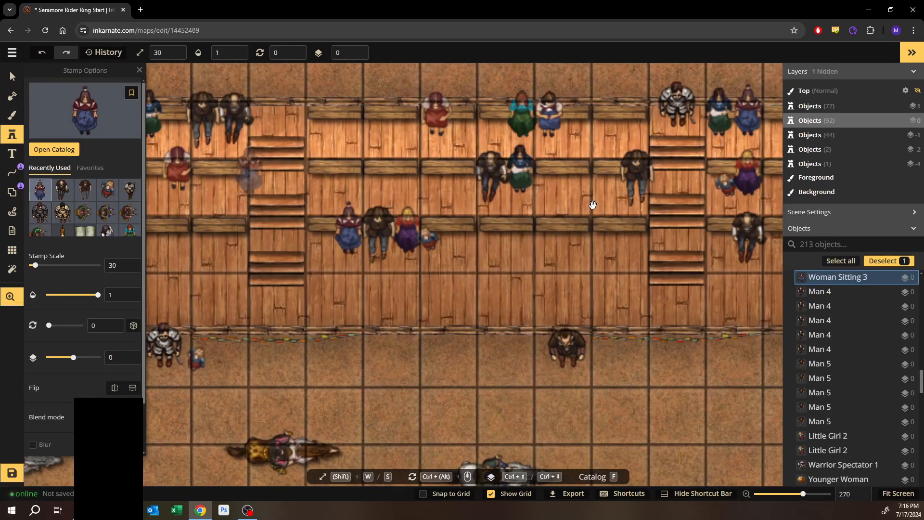
{"action": "left_click_drag", "start_coordinate": [593, 205], "coordinate": [428, 234]}
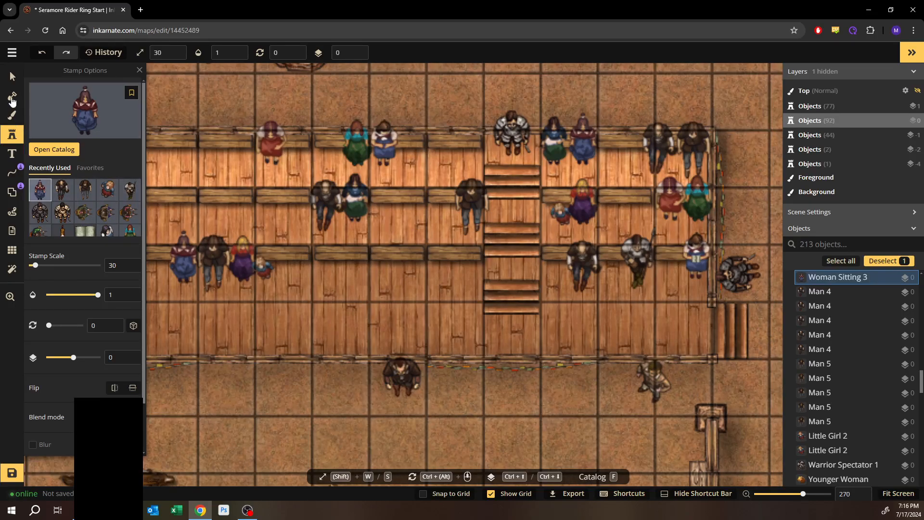
{"action": "left_click", "coordinate": [13, 77]}
{"action": "left_click_drag", "start_coordinate": [389, 333], "coordinate": [646, 214]}
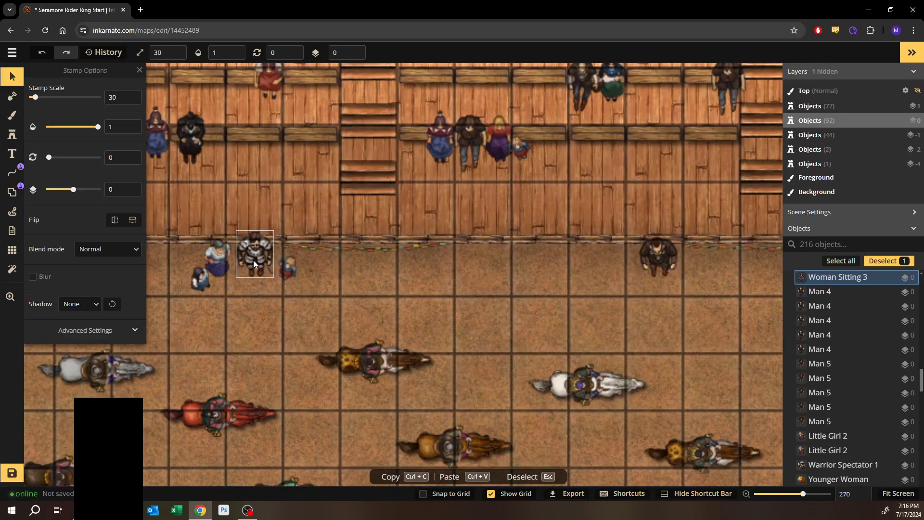
{"action": "left_click", "coordinate": [253, 260]}
{"action": "left_click", "coordinate": [13, 135]}
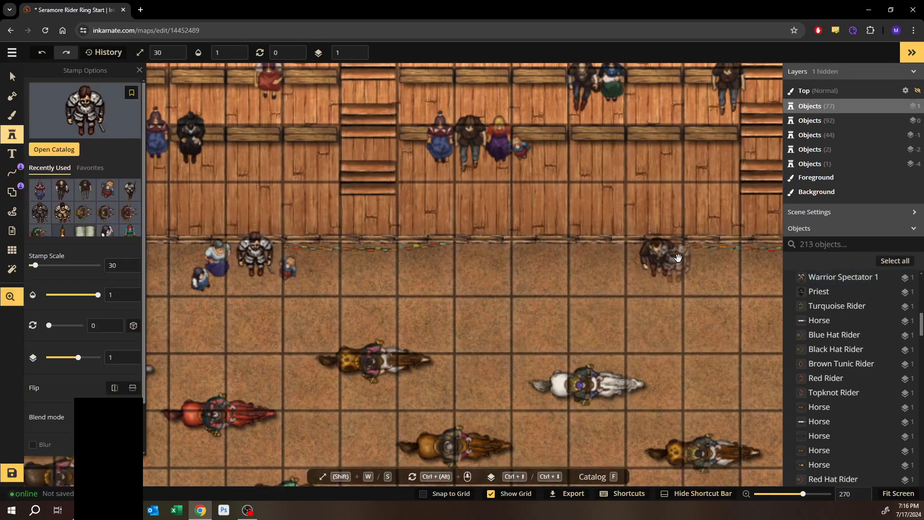
{"action": "left_click_drag", "start_coordinate": [660, 269], "coordinate": [472, 268]}
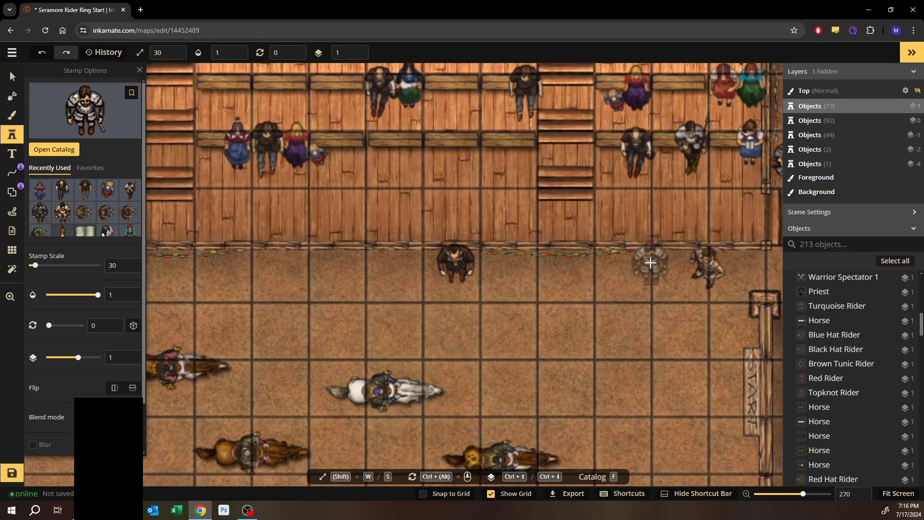
{"action": "left_click", "coordinate": [652, 262]}
- Place another Warrior Spectator 1 along the arena rail farther left
{"action": "left_click_drag", "start_coordinate": [686, 307], "coordinate": [654, 302]}
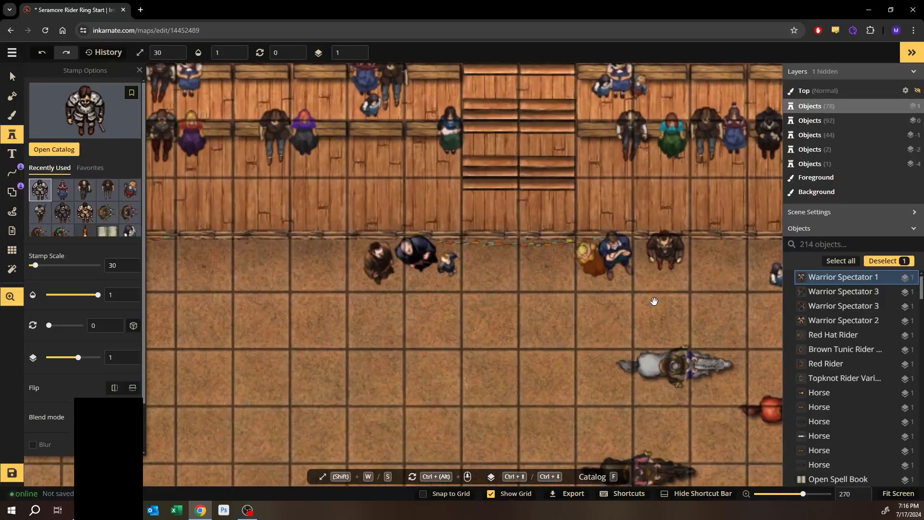
{"action": "left_click_drag", "start_coordinate": [372, 291], "coordinate": [487, 294]}
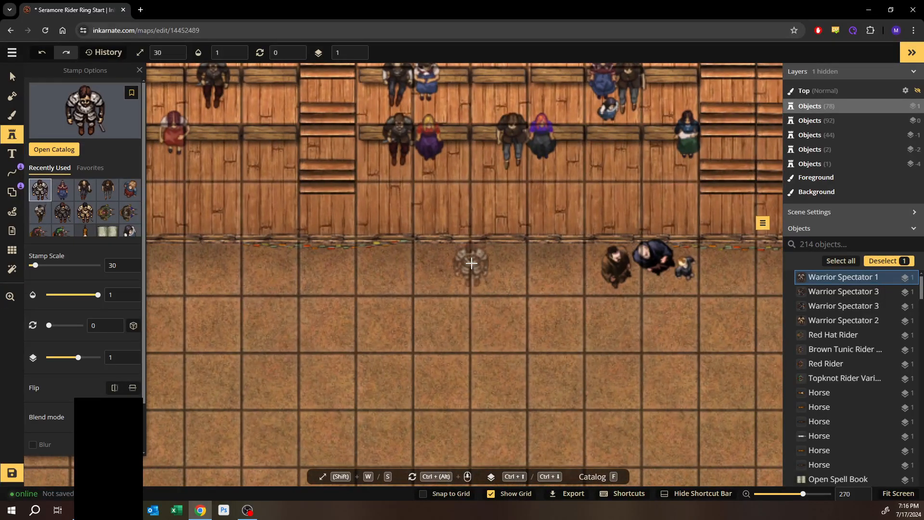
{"action": "left_click", "coordinate": [470, 257]}
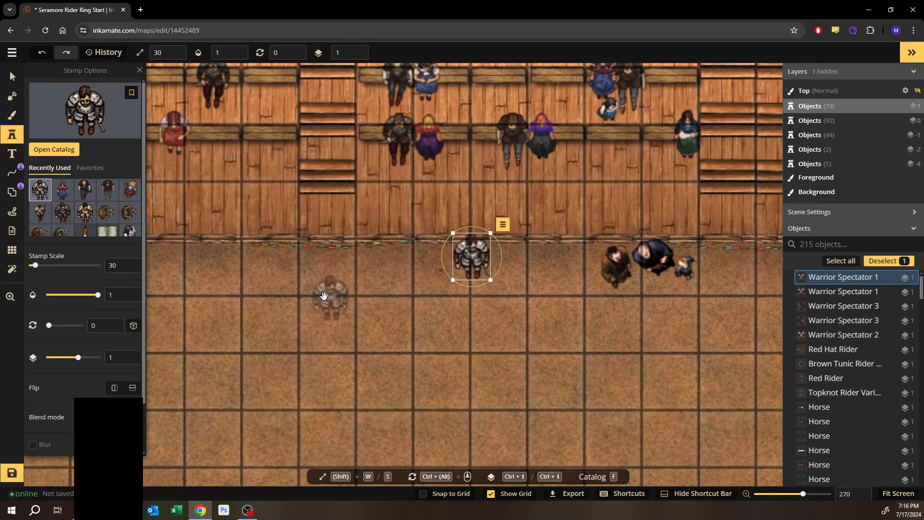
- Pick the Friar stamp from the Spectators catalog and place it beside the armored warrior at the arena rail
{"action": "key", "text": "space"}
{"action": "left_click_drag", "start_coordinate": [326, 296], "coordinate": [559, 321]}
{"action": "left_click_drag", "start_coordinate": [371, 320], "coordinate": [694, 320]}
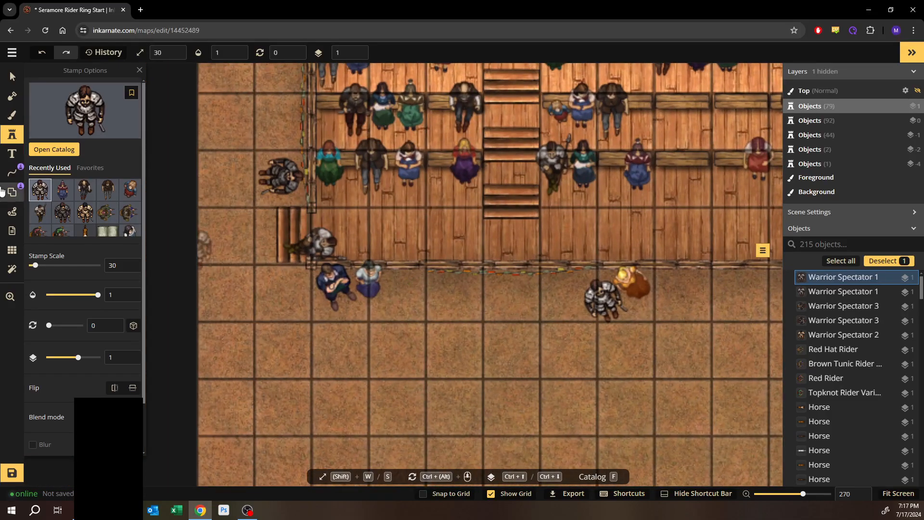
{"action": "left_click", "coordinate": [60, 151]}
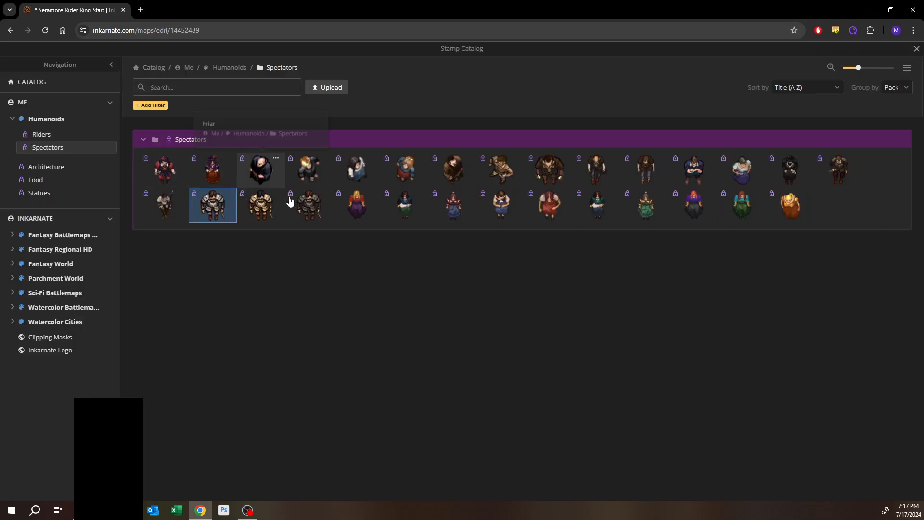
{"action": "left_click", "coordinate": [261, 169]}
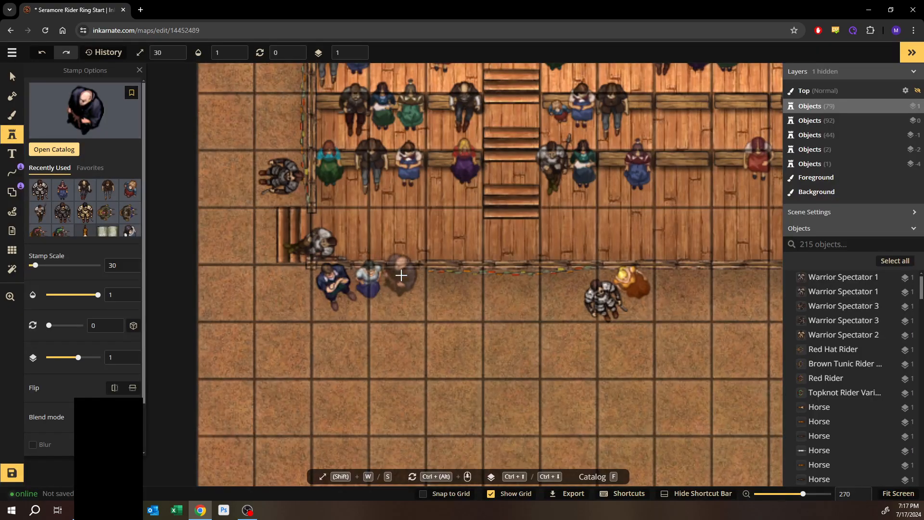
{"action": "key", "text": "space"}
{"action": "left_click_drag", "start_coordinate": [365, 294], "coordinate": [103, 308]}
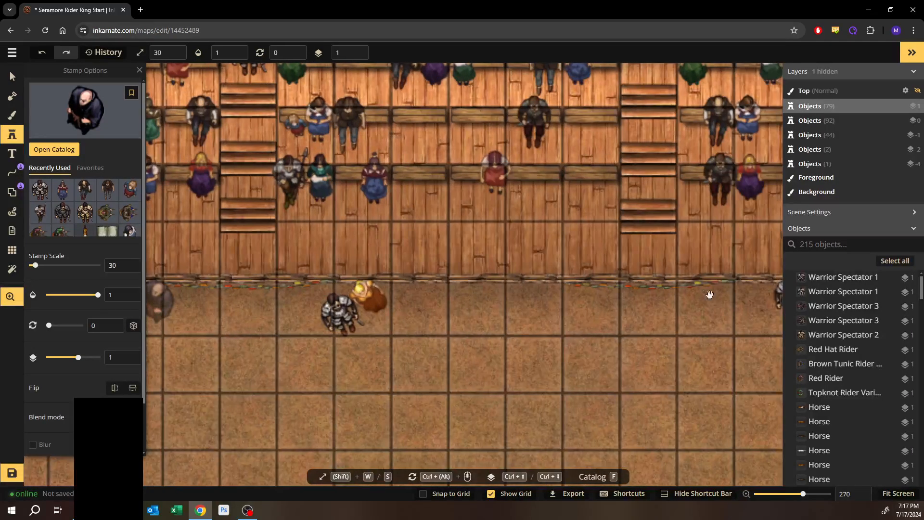
{"action": "left_click_drag", "start_coordinate": [750, 295], "coordinate": [193, 326]}
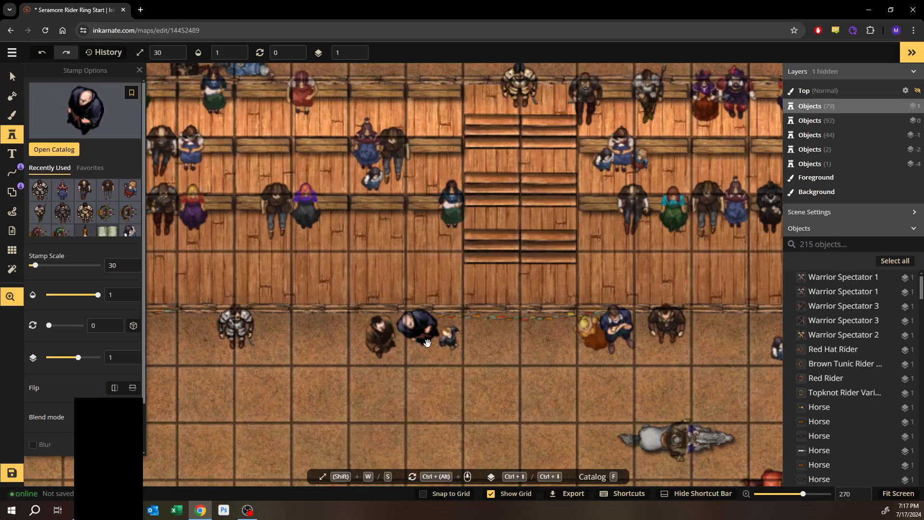
{"action": "left_click_drag", "start_coordinate": [627, 345], "coordinate": [281, 375]}
{"action": "left_click_drag", "start_coordinate": [620, 369], "coordinate": [509, 341]}
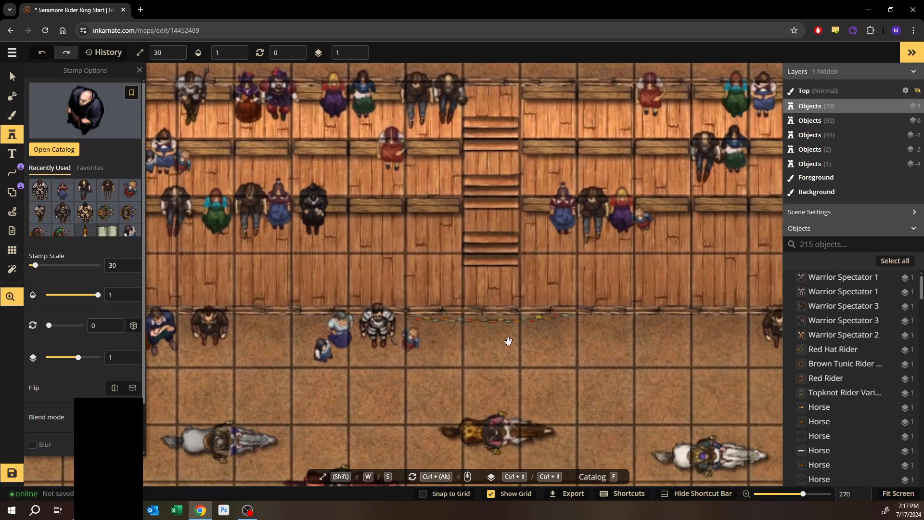
{"action": "left_click_drag", "start_coordinate": [641, 347], "coordinate": [288, 361]}
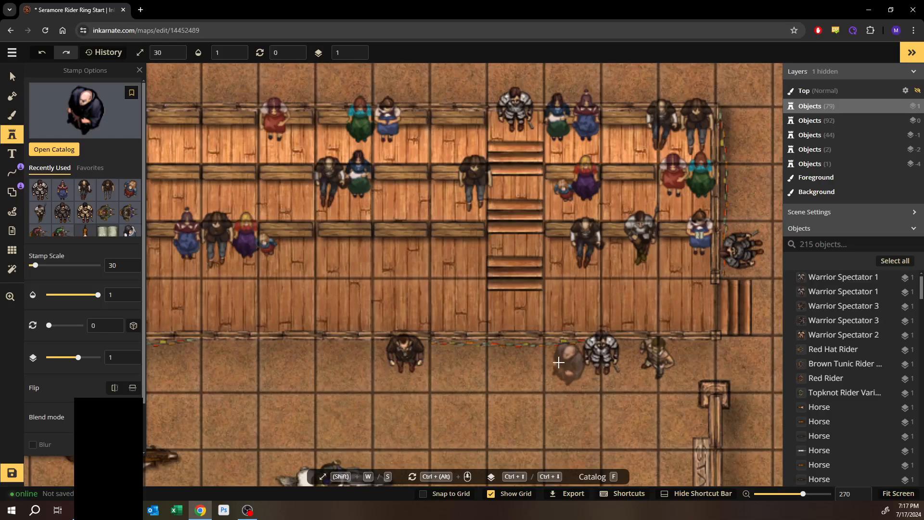
{"action": "left_click", "coordinate": [561, 359]}
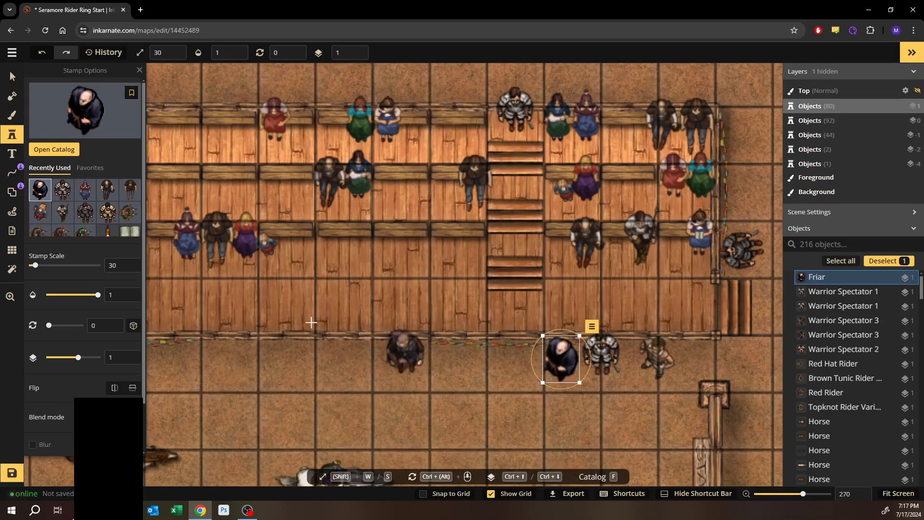
- Place a Man 2 spectator next to the warrior at the rail and rotate it to 315°
{"action": "left_click", "coordinate": [49, 150]}
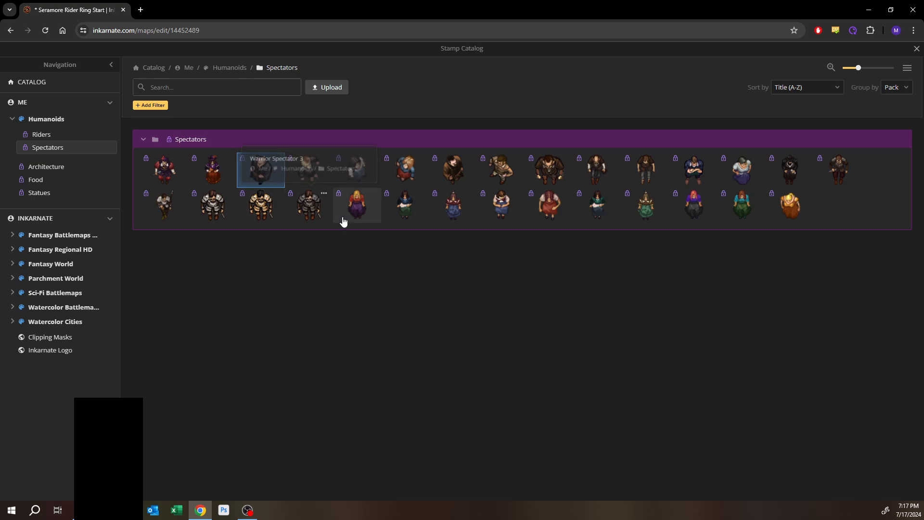
{"action": "left_click", "coordinate": [501, 170]}
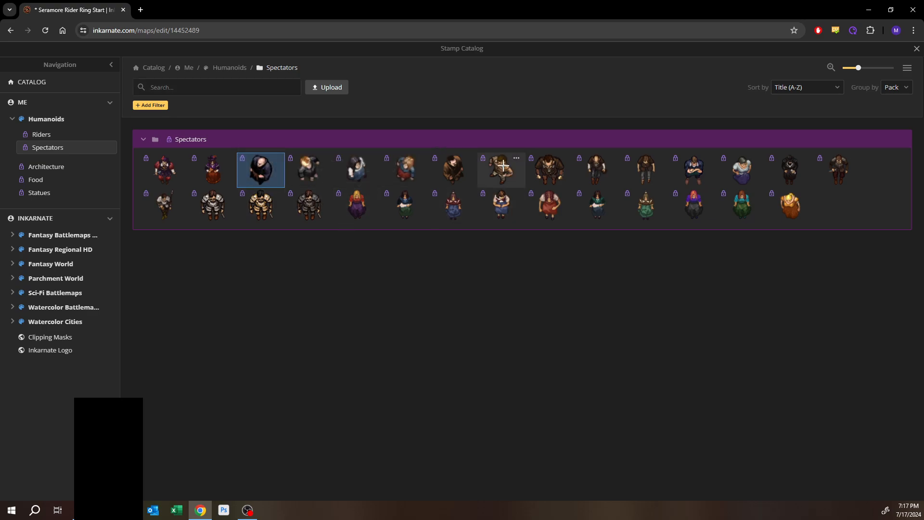
{"action": "key", "text": "space"}
{"action": "left_click_drag", "start_coordinate": [533, 359], "coordinate": [601, 331]}
{"action": "left_click_drag", "start_coordinate": [505, 333], "coordinate": [690, 298]}
{"action": "left_click_drag", "start_coordinate": [176, 283], "coordinate": [452, 291]}
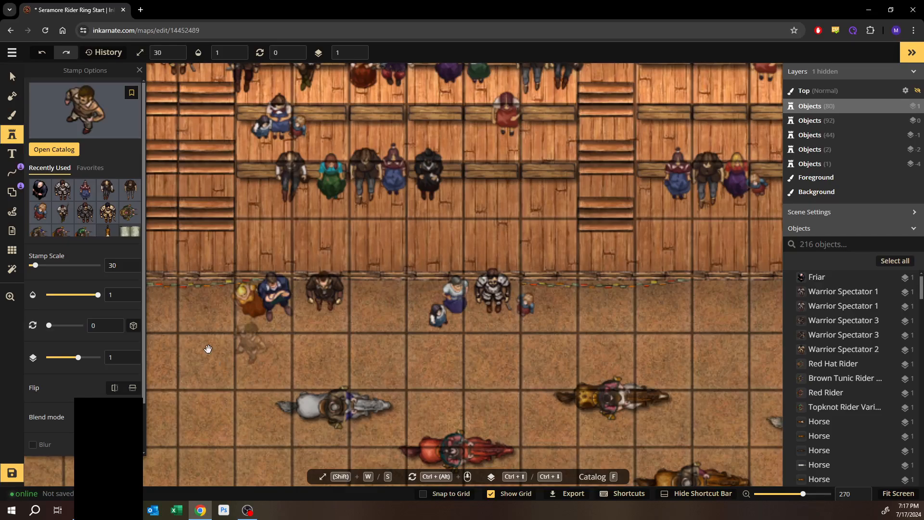
{"action": "key", "text": "space"}
{"action": "left_click_drag", "start_coordinate": [180, 312], "coordinate": [648, 331]}
{"action": "left_click_drag", "start_coordinate": [405, 316], "coordinate": [477, 314]}
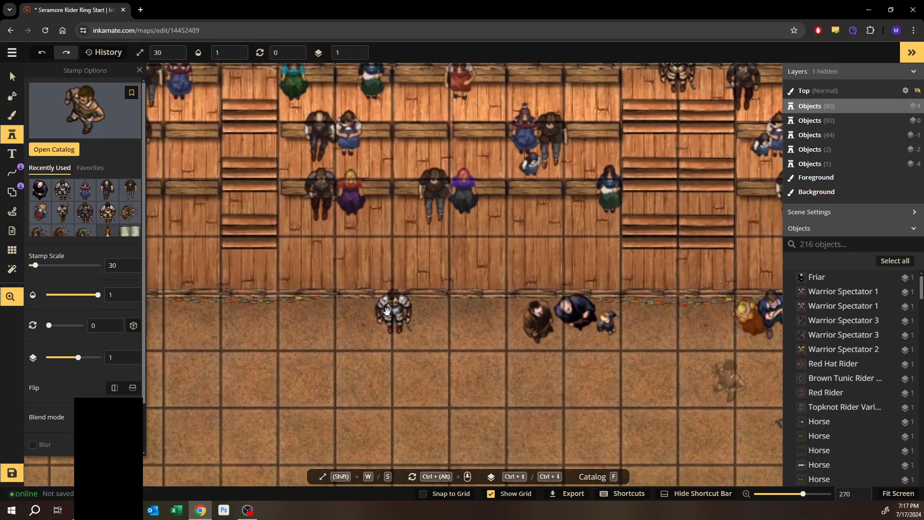
{"action": "left_click", "coordinate": [357, 314]}
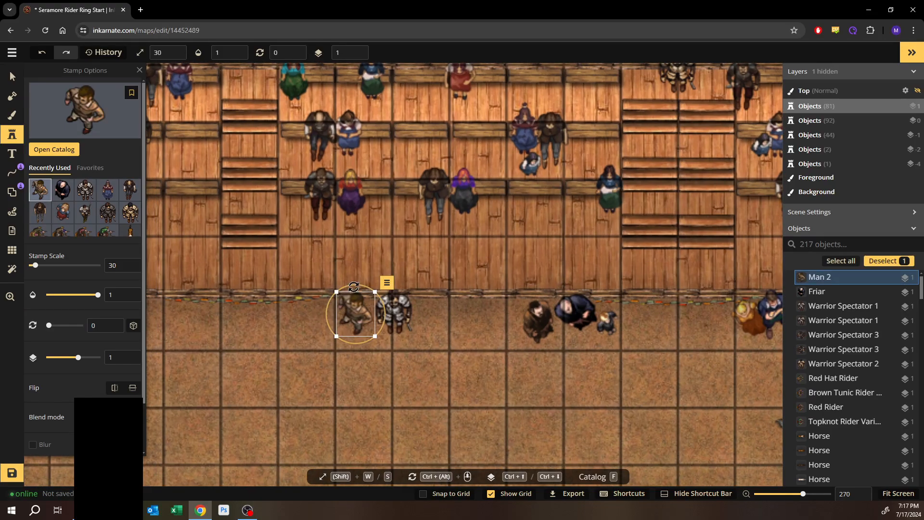
{"action": "left_click_drag", "start_coordinate": [354, 286], "coordinate": [323, 291]}
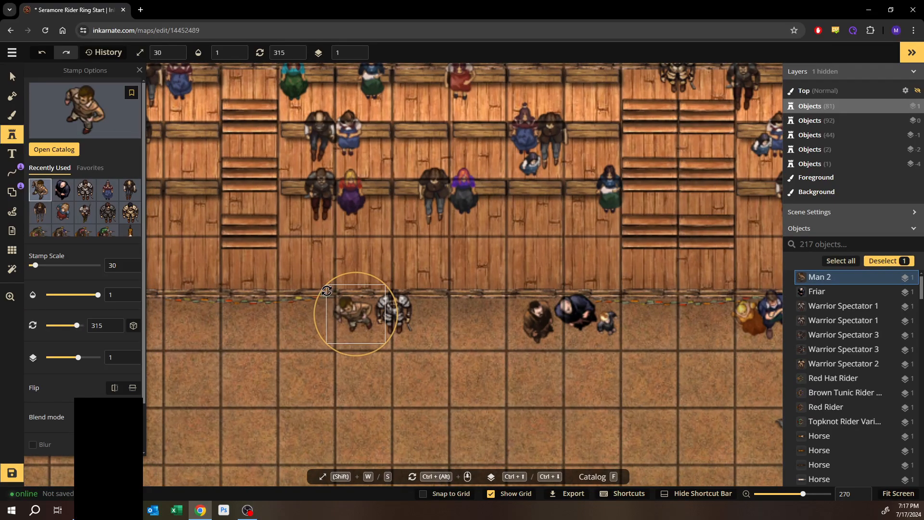
- Place another Man 2 spectator on the lowest stand tier near the central stairs
{"action": "left_click_drag", "start_coordinate": [180, 336], "coordinate": [491, 256]}
{"action": "left_click_drag", "start_coordinate": [309, 246], "coordinate": [451, 258]}
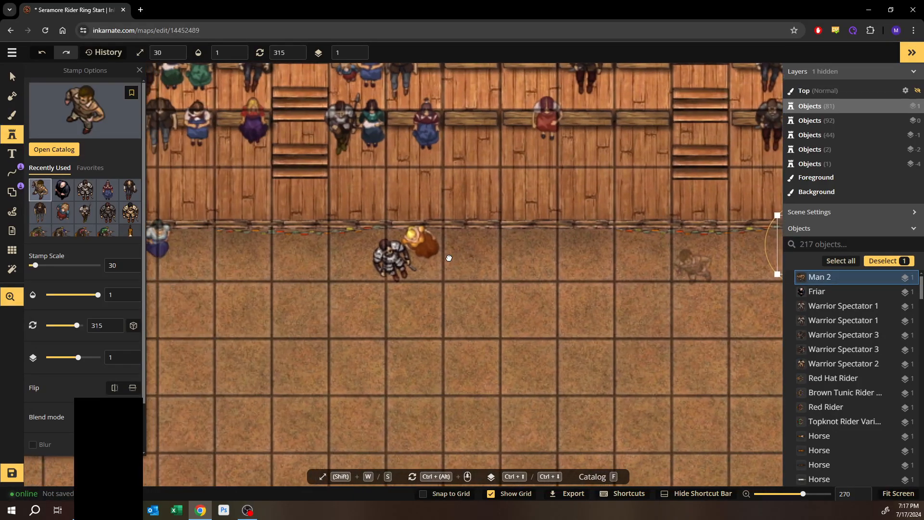
{"action": "left_click_drag", "start_coordinate": [225, 246], "coordinate": [299, 250]}
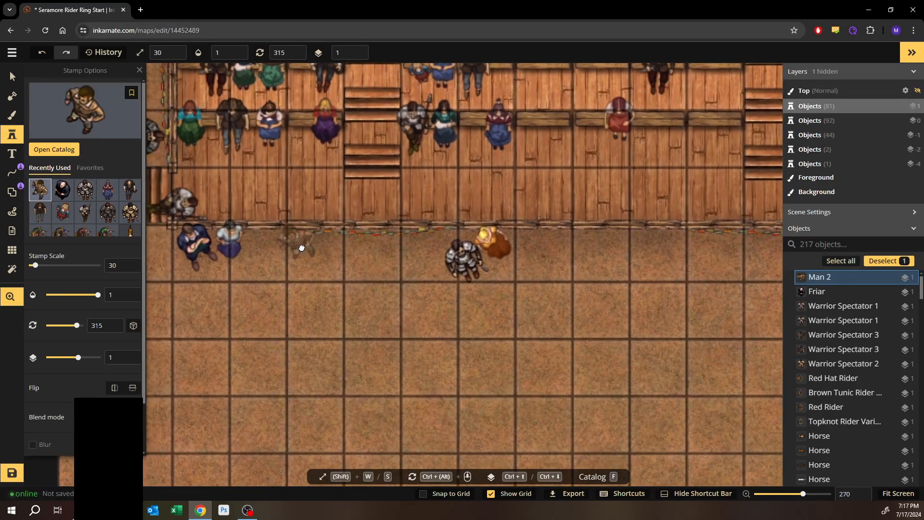
{"action": "left_click", "coordinate": [379, 202]}
{"action": "left_click_drag", "start_coordinate": [370, 201], "coordinate": [369, 203]}
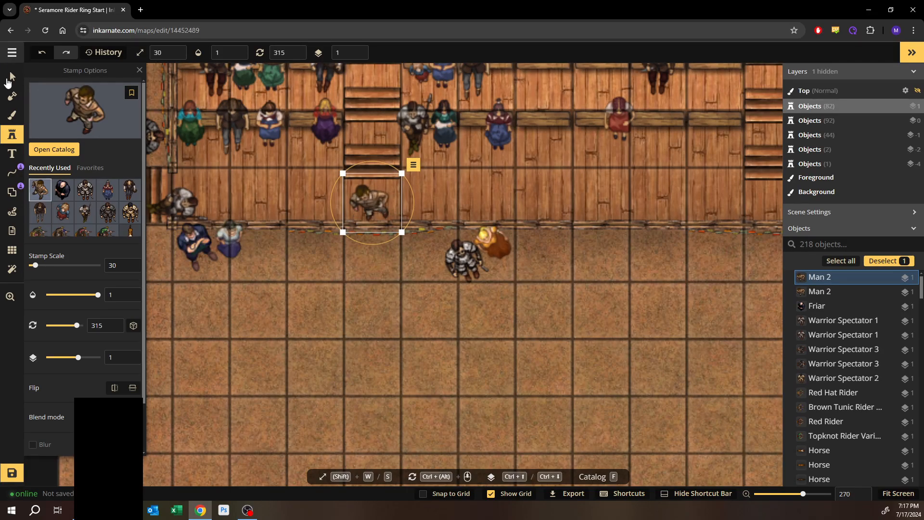
- Pick the Blue Rider stamp from the Riders catalog, set the stamp scale to 300, and place it on a riderless horse
{"action": "left_click", "coordinate": [12, 76]}
{"action": "left_click_drag", "start_coordinate": [619, 368], "coordinate": [318, 219]}
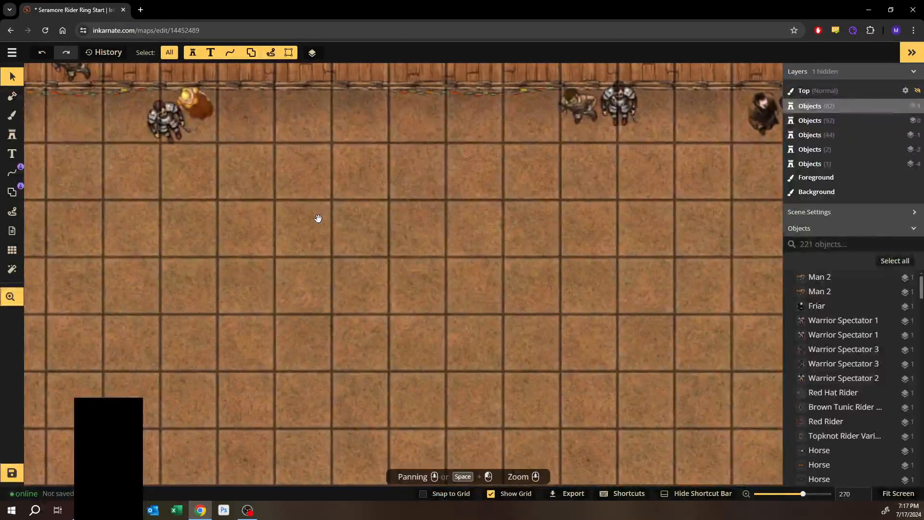
{"action": "scroll", "coordinate": [500, 279], "scroll_direction": "down", "scroll_amount": 2}
{"action": "scroll", "coordinate": [500, 284], "scroll_direction": "down", "scroll_amount": 2}
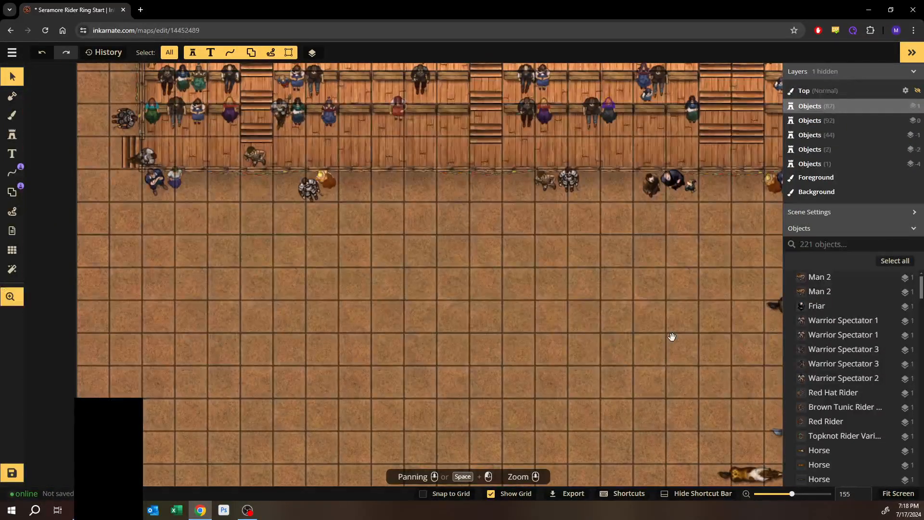
{"action": "left_click_drag", "start_coordinate": [630, 340], "coordinate": [413, 261]}
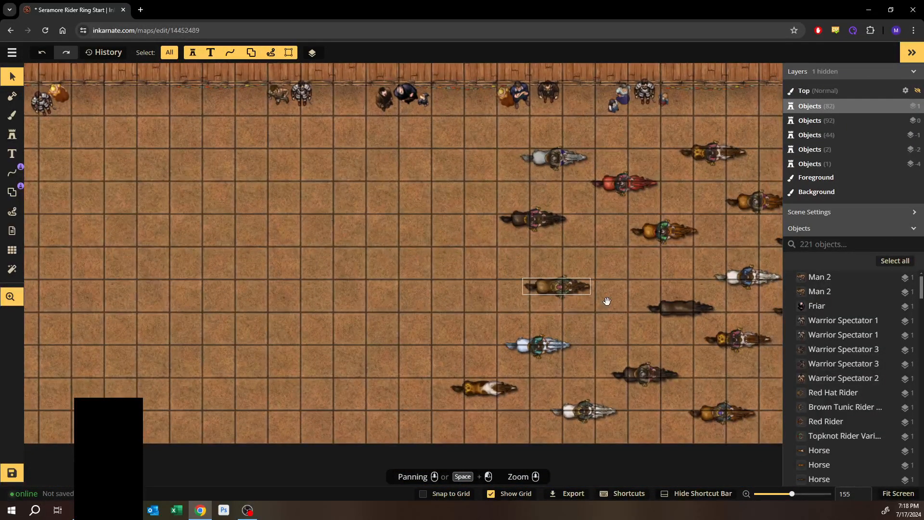
{"action": "left_click_drag", "start_coordinate": [607, 301], "coordinate": [495, 318]}
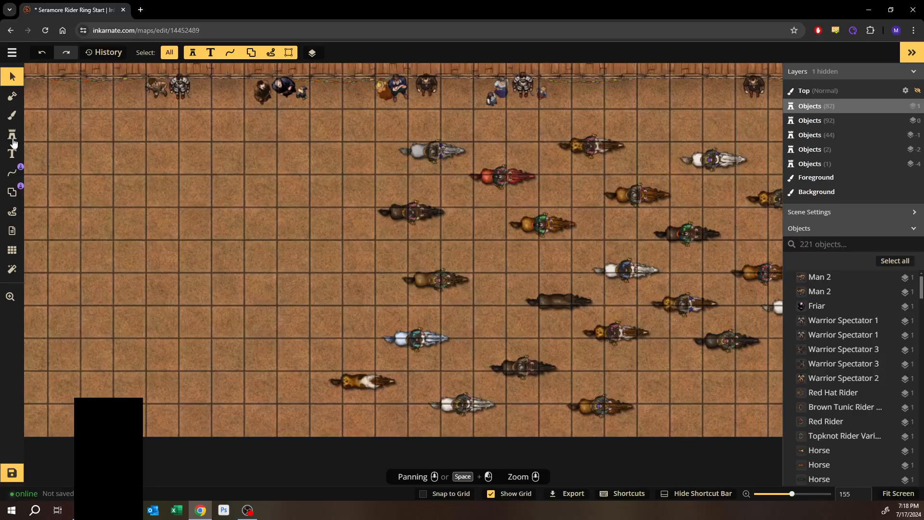
{"action": "left_click", "coordinate": [51, 150]}
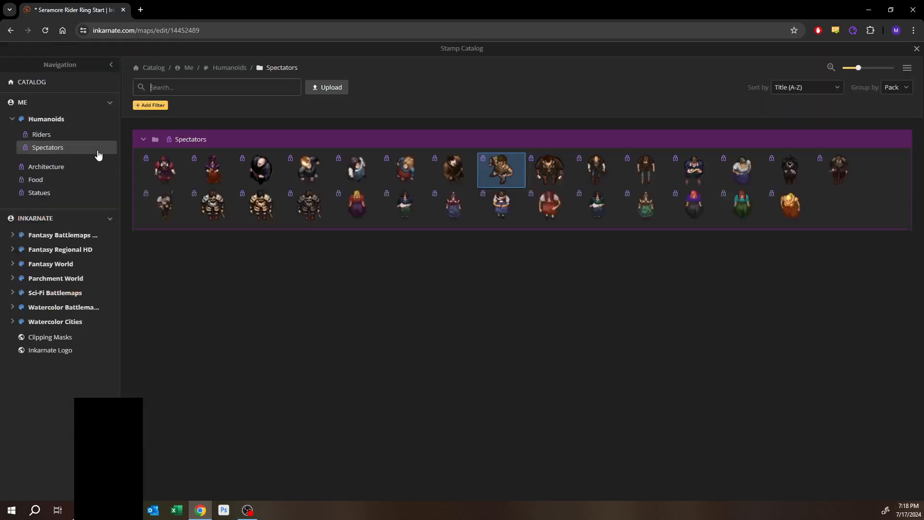
{"action": "left_click", "coordinate": [51, 139]}
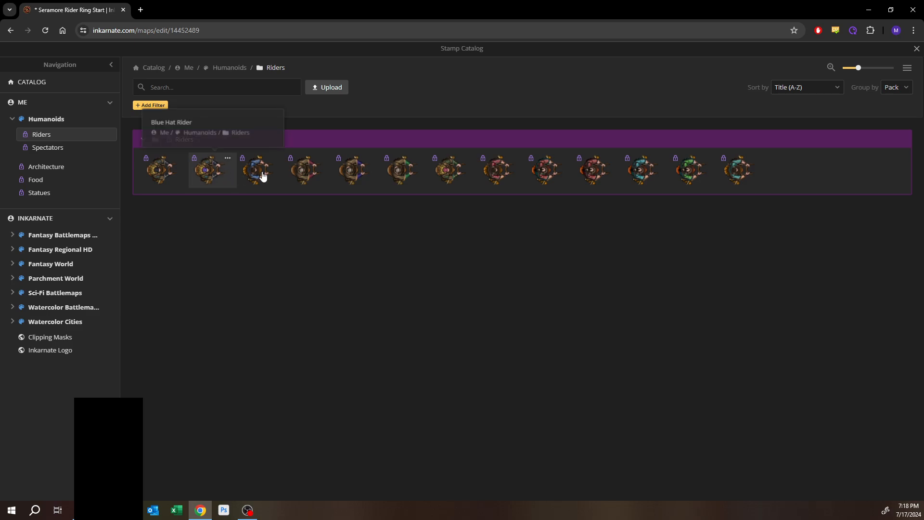
{"action": "left_click", "coordinate": [265, 176]}
{"action": "scroll", "coordinate": [322, 280], "scroll_direction": "up", "scroll_amount": 6}
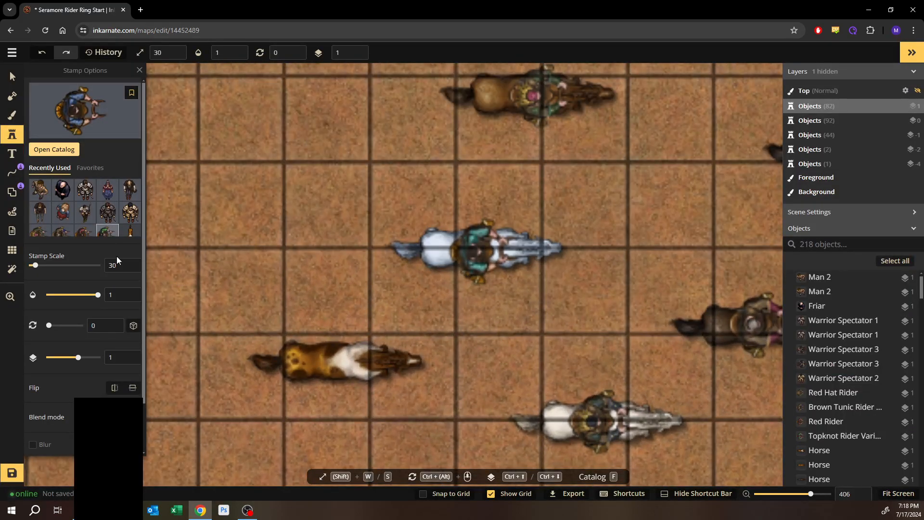
{"action": "double_click", "coordinate": [117, 266]}
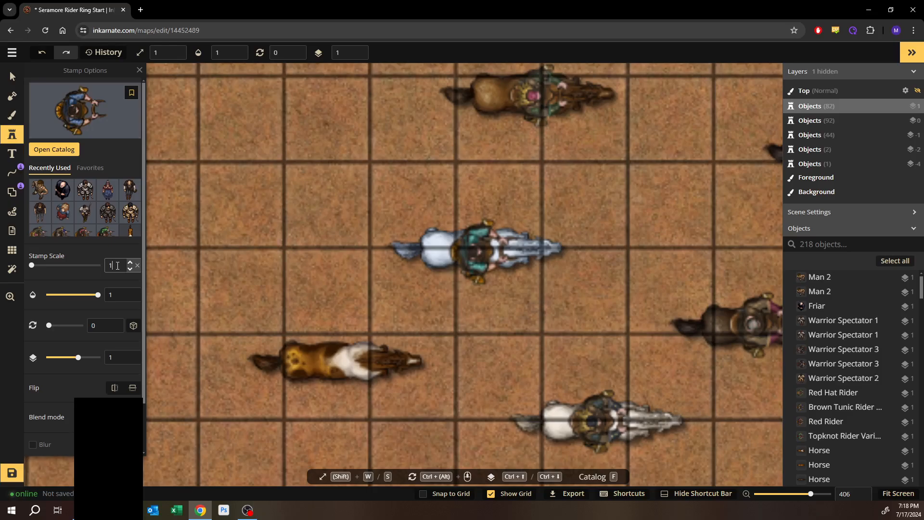
{"action": "type", "text": "300"}
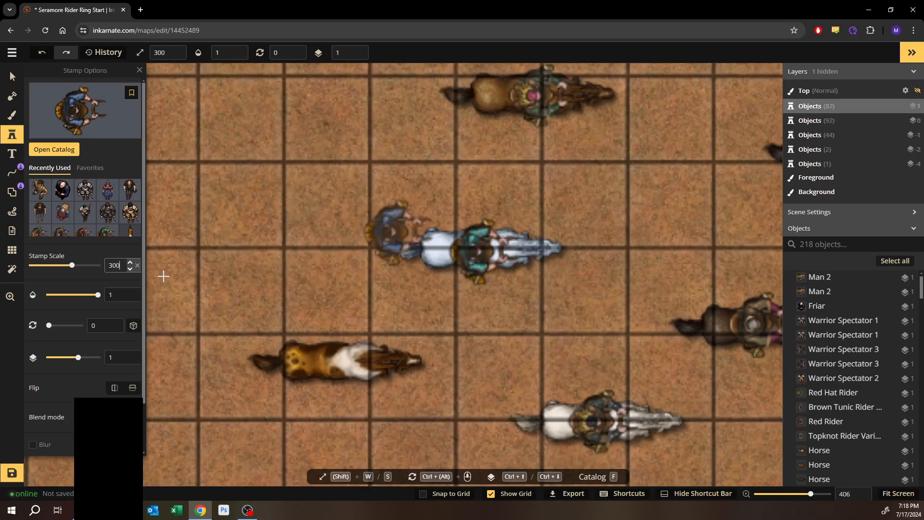
{"action": "scroll", "coordinate": [344, 371], "scroll_direction": "up", "scroll_amount": 2}
{"action": "scroll", "coordinate": [343, 371], "scroll_direction": "up", "scroll_amount": 2}
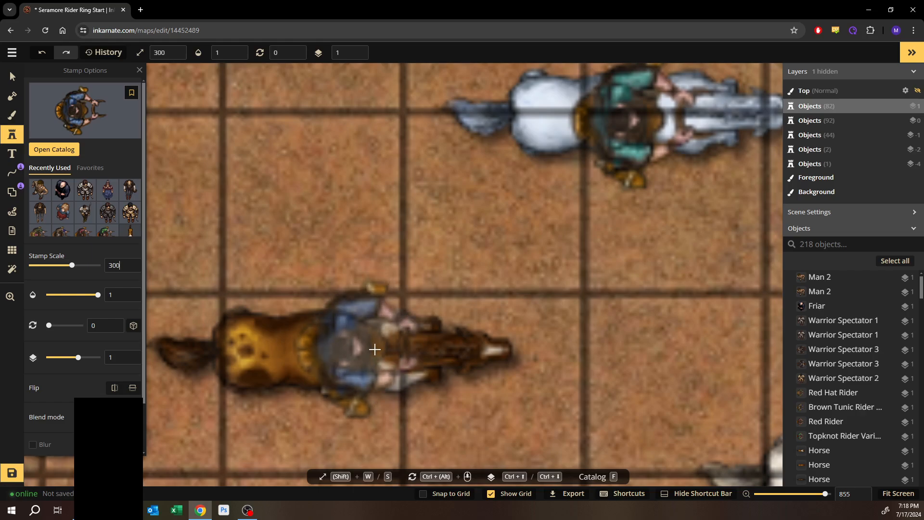
{"action": "left_click", "coordinate": [370, 350]}
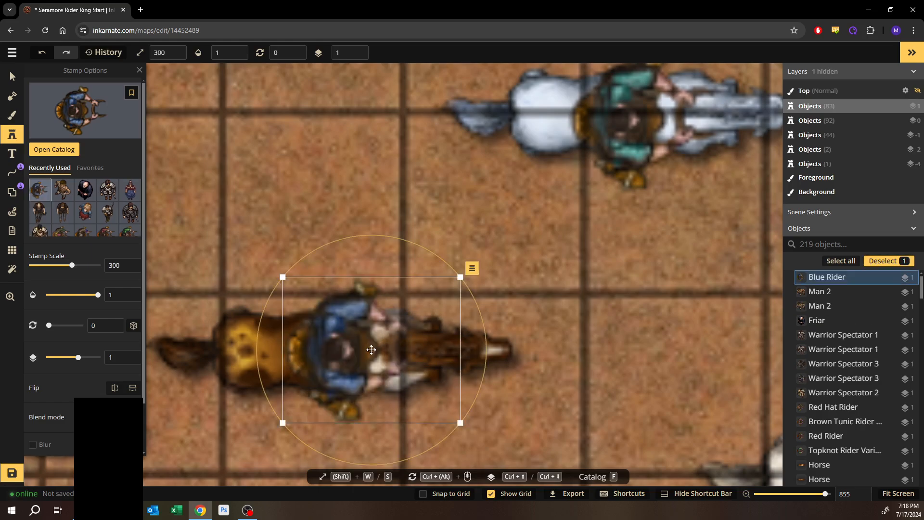
- Pick the Black Hat Rider stamp and place it on another riderless horse in the arena
{"action": "left_click_drag", "start_coordinate": [384, 187], "coordinate": [394, 362]}
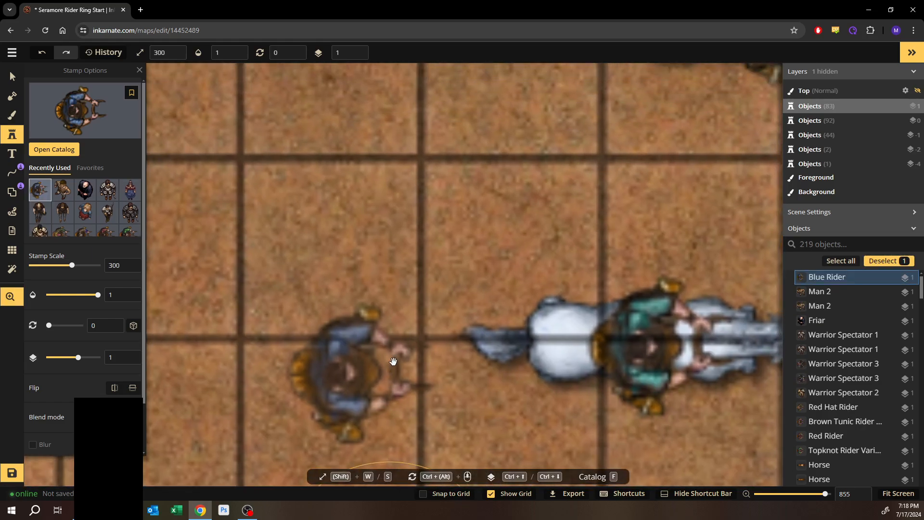
{"action": "scroll", "coordinate": [415, 258], "scroll_direction": "down", "scroll_amount": 2}
{"action": "scroll", "coordinate": [415, 257], "scroll_direction": "down", "scroll_amount": 4}
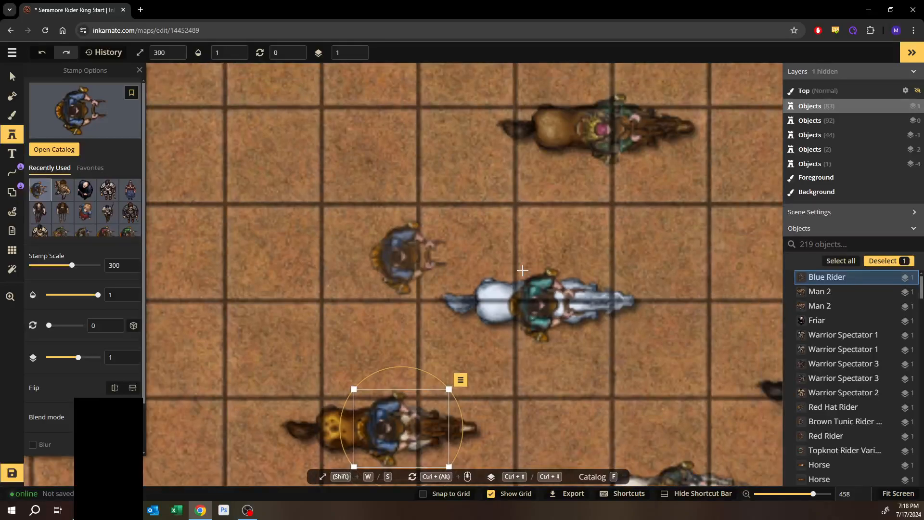
{"action": "left_click_drag", "start_coordinate": [699, 332], "coordinate": [310, 282]}
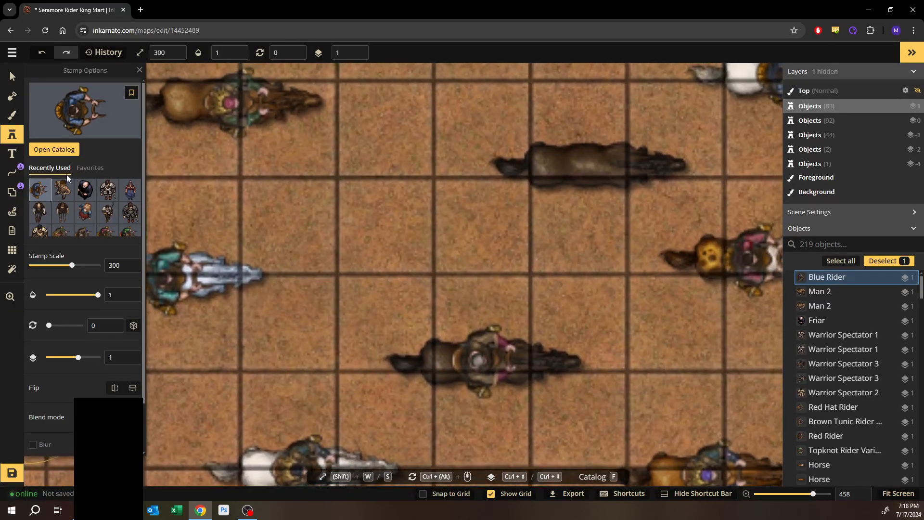
{"action": "left_click", "coordinate": [64, 153]}
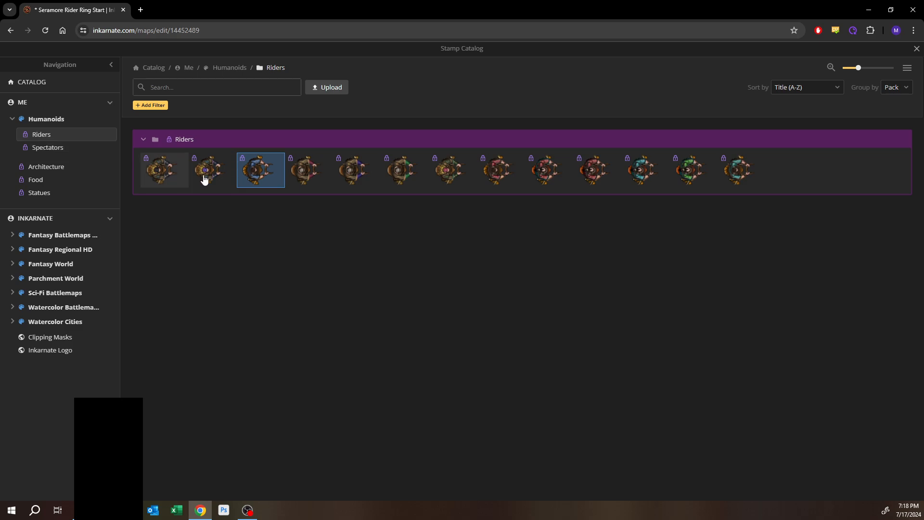
{"action": "left_click", "coordinate": [166, 176]}
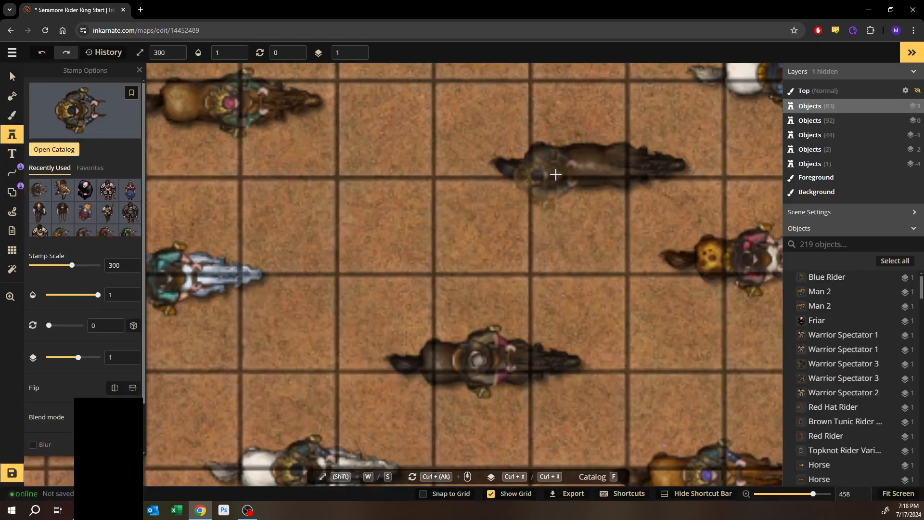
{"action": "left_click", "coordinate": [605, 165]}
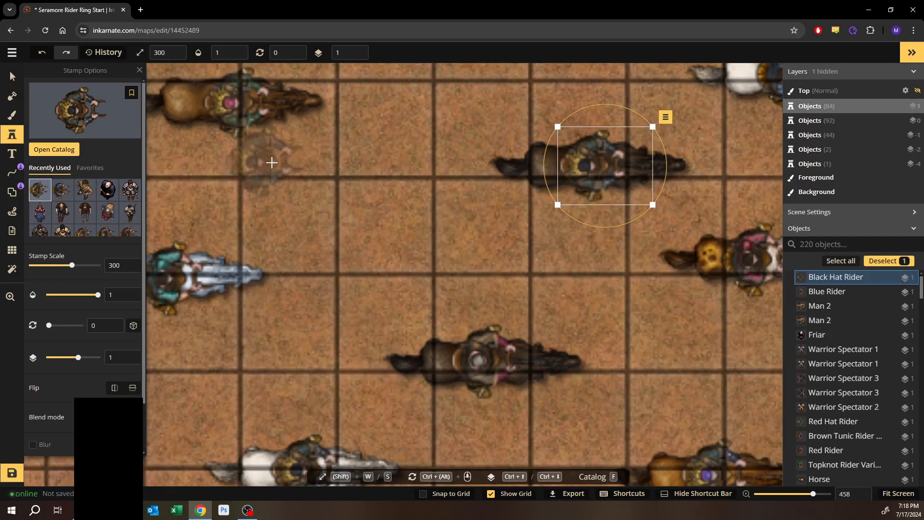
{"action": "left_click_drag", "start_coordinate": [386, 158], "coordinate": [495, 312]}
{"action": "scroll", "coordinate": [355, 236], "scroll_direction": "down", "scroll_amount": 5}
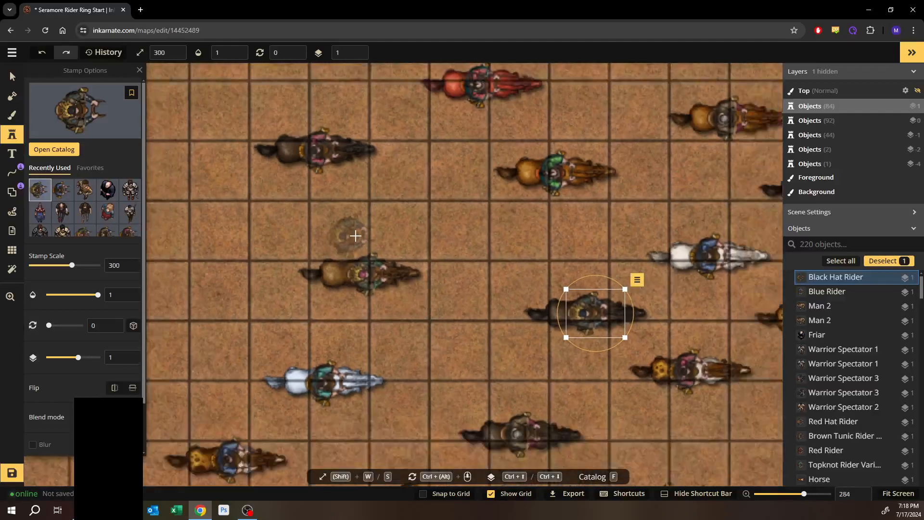
- Duplicate nine riderless horses from the arena and move the copies into the empty left side of the arena
{"action": "scroll", "coordinate": [353, 235], "scroll_direction": "down", "scroll_amount": 2}
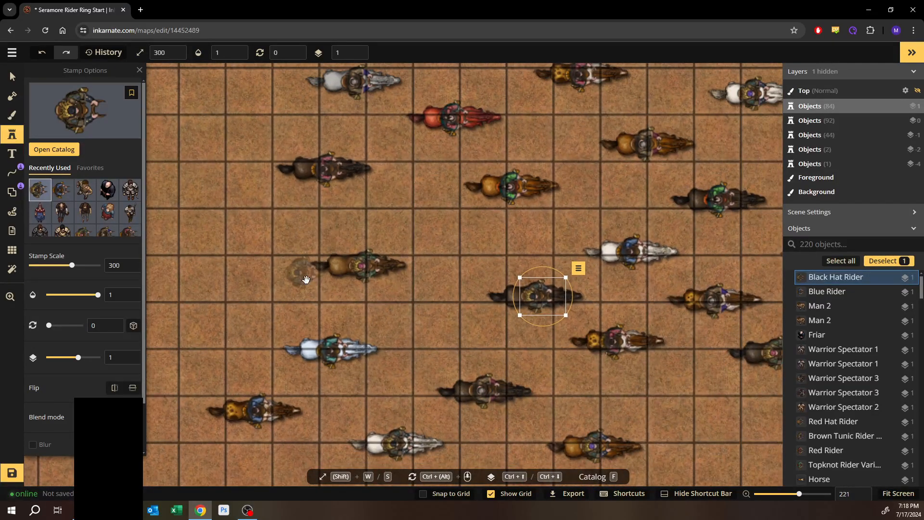
{"action": "left_click_drag", "start_coordinate": [472, 287], "coordinate": [316, 315]}
{"action": "scroll", "coordinate": [312, 308], "scroll_direction": "down", "scroll_amount": 2}
{"action": "scroll", "coordinate": [318, 297], "scroll_direction": "down", "scroll_amount": 2}
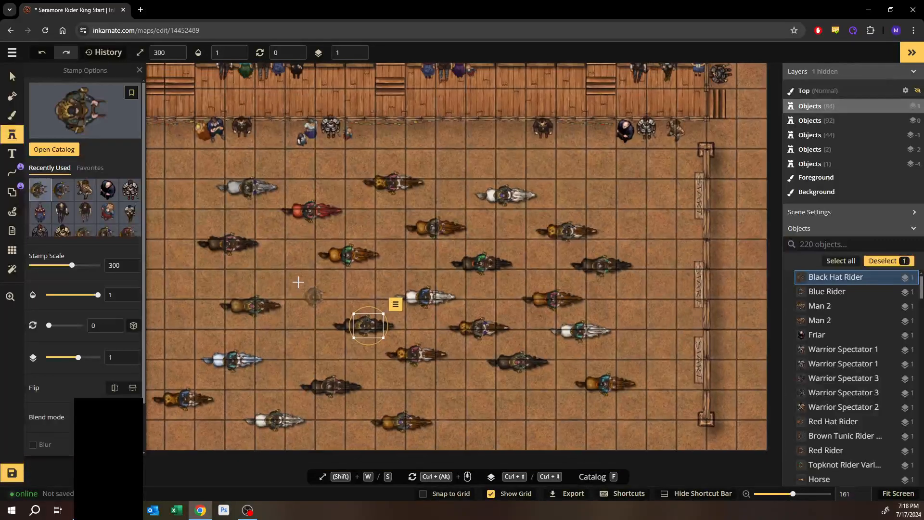
{"action": "left_click_drag", "start_coordinate": [274, 280], "coordinate": [445, 249]}
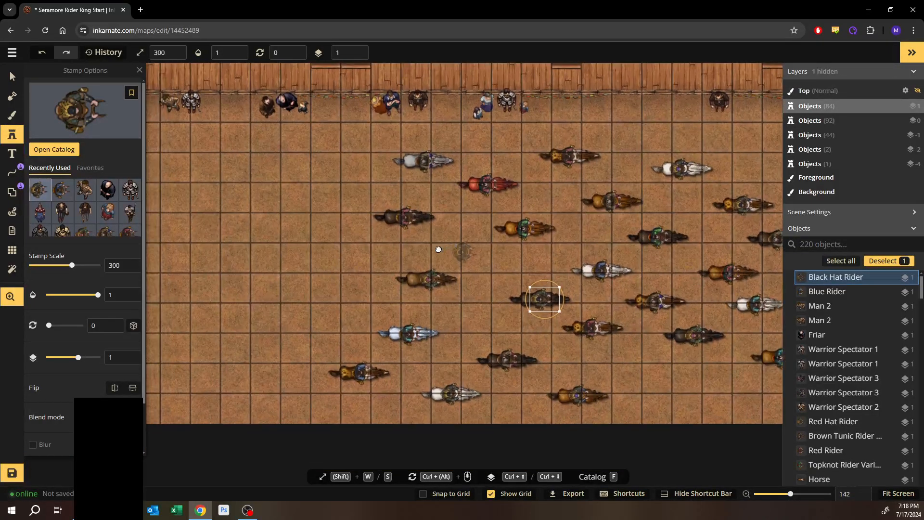
{"action": "left_click", "coordinate": [11, 73]}
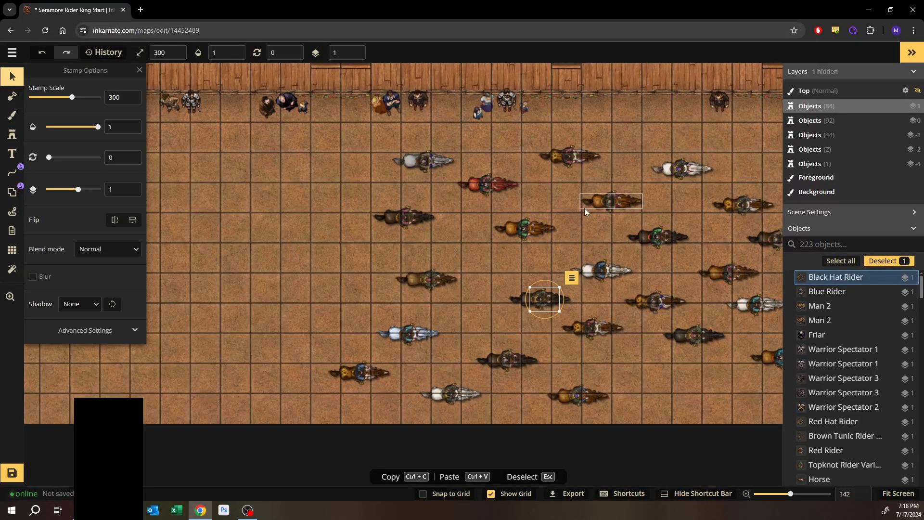
{"action": "left_click", "coordinate": [598, 207]}
{"action": "left_click", "coordinate": [507, 232], "text": "shift"}
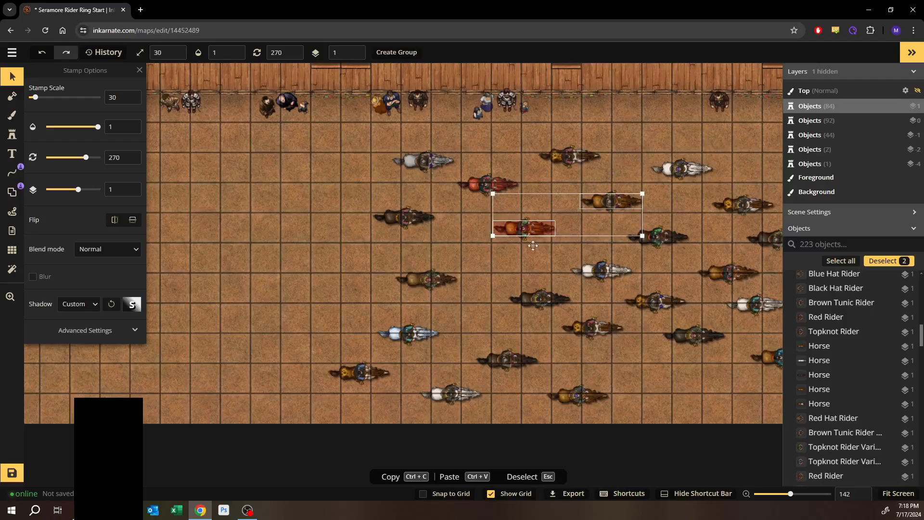
{"action": "left_click", "coordinate": [583, 272], "text": "shift"}
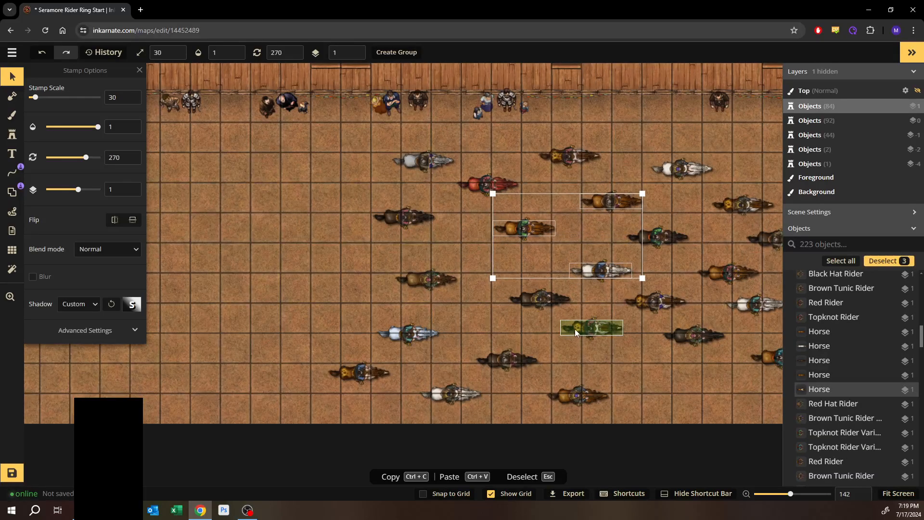
{"action": "left_click", "coordinate": [575, 328], "text": "shift"}
{"action": "left_click", "coordinate": [524, 301], "text": "shift"}
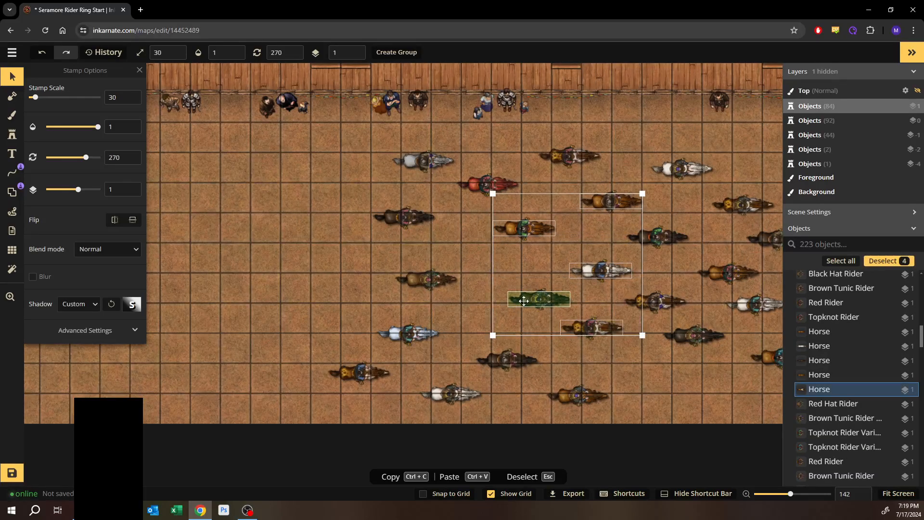
{"action": "left_click", "coordinate": [489, 362], "text": "shift"}
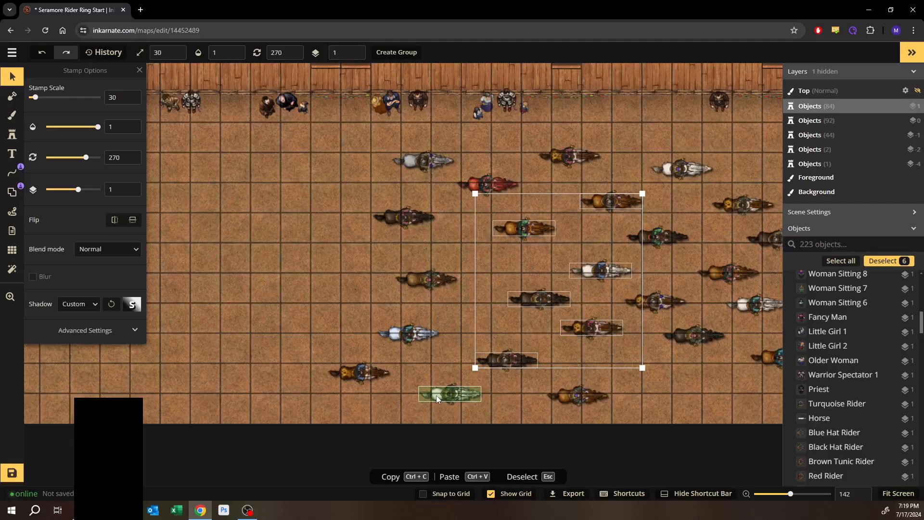
{"action": "left_click", "coordinate": [677, 335], "text": "shift"}
{"action": "left_click", "coordinate": [655, 301], "text": "shift"}
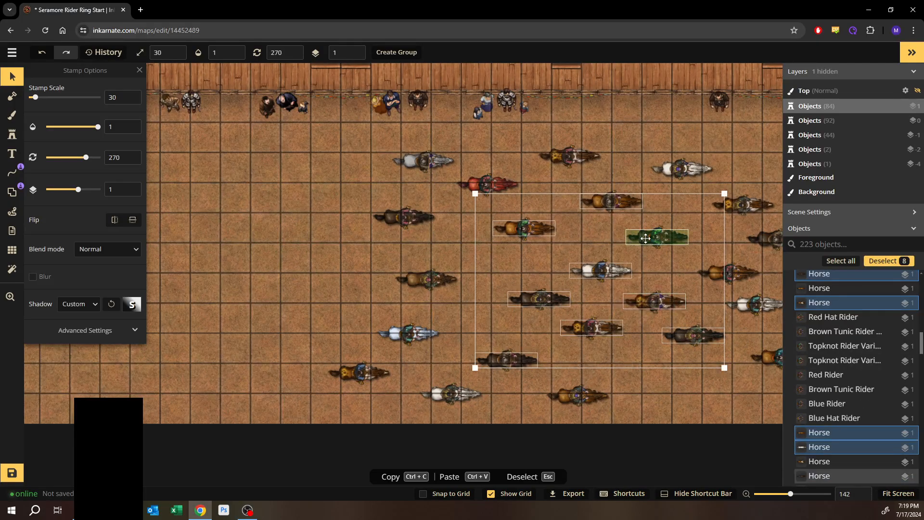
{"action": "left_click", "coordinate": [643, 236], "text": "shift"}
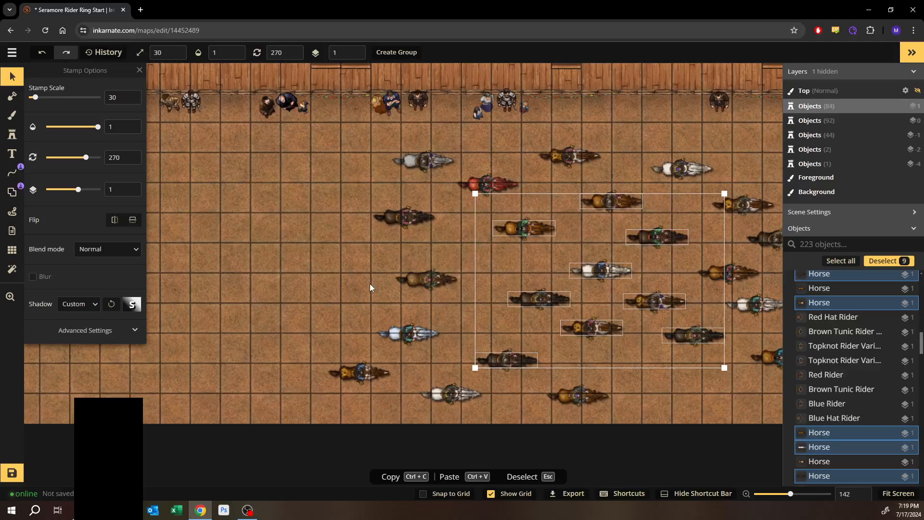
{"action": "key", "text": "ctrl+v"}
{"action": "left_click_drag", "start_coordinate": [353, 282], "coordinate": [282, 157]}
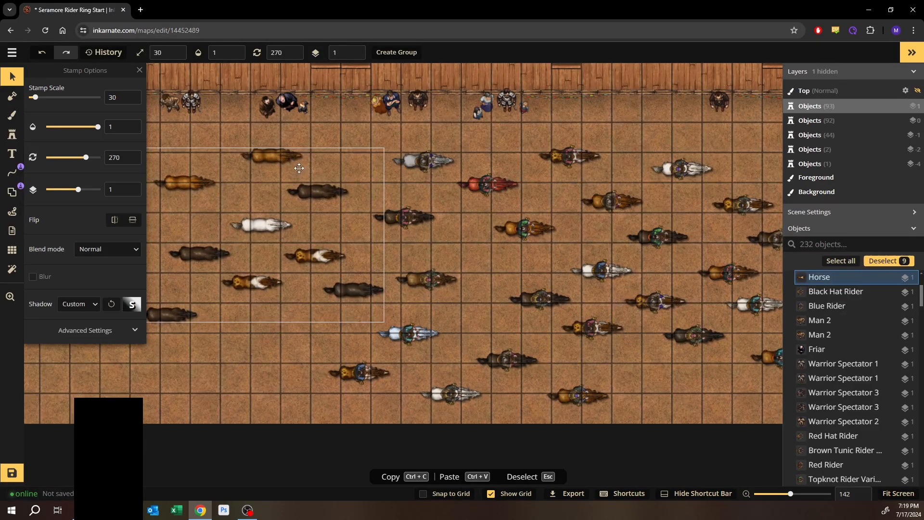
- Rearrange several of the pasted horses individually to spread them out across the left arena area
{"action": "left_click", "coordinate": [317, 191]}
{"action": "left_click_drag", "start_coordinate": [318, 192], "coordinate": [334, 188]}
{"action": "left_click_drag", "start_coordinate": [249, 282], "coordinate": [274, 348]}
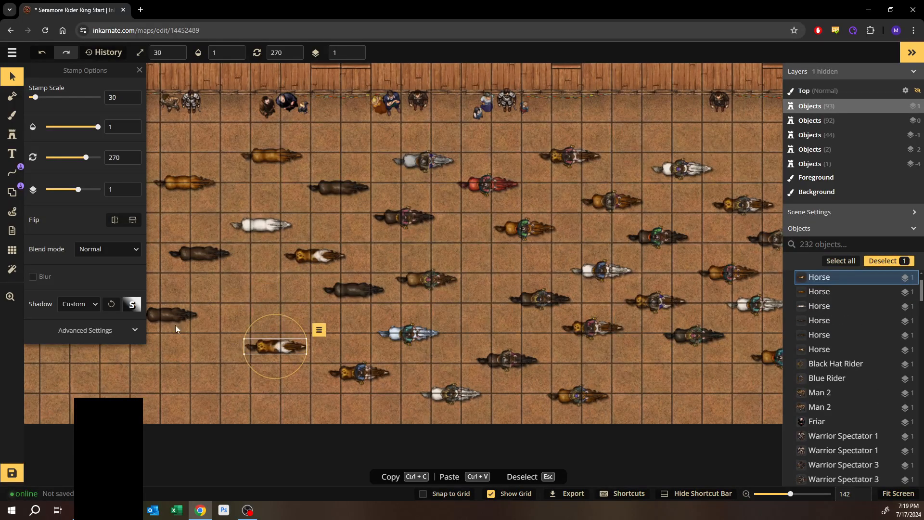
{"action": "left_click_drag", "start_coordinate": [309, 257], "coordinate": [156, 223]}
{"action": "left_click", "coordinate": [172, 313]}
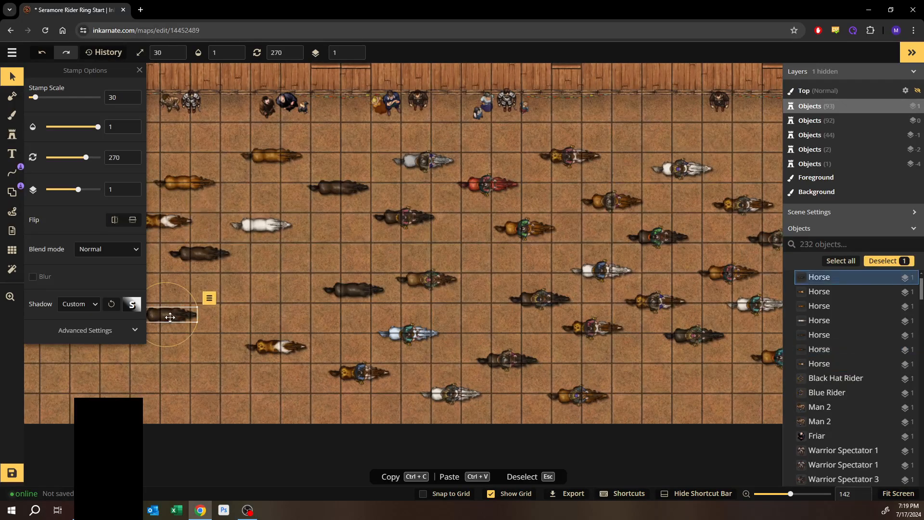
{"action": "left_click_drag", "start_coordinate": [169, 316], "coordinate": [266, 308]}
- Darken the selected dark brown horse using its Advanced Settings color adjustments
{"action": "scroll", "coordinate": [255, 311], "scroll_direction": "up", "scroll_amount": 5}
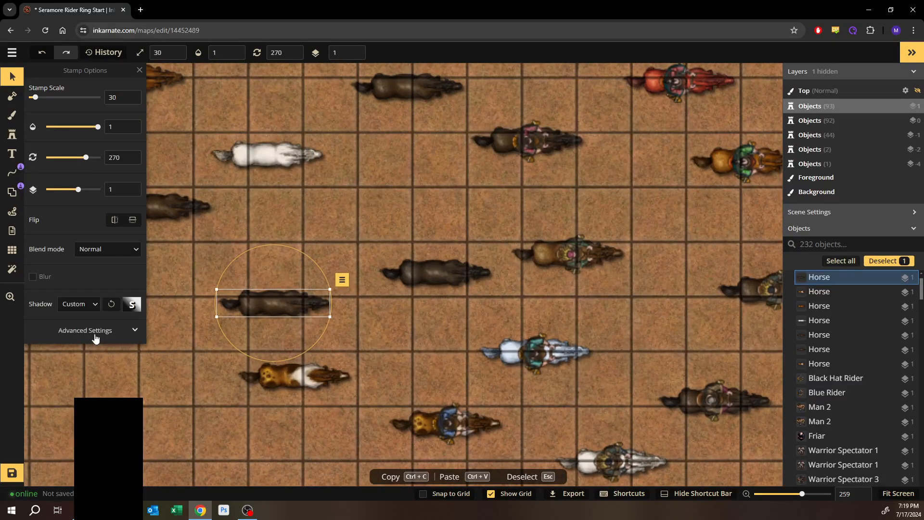
{"action": "left_click", "coordinate": [95, 338]}
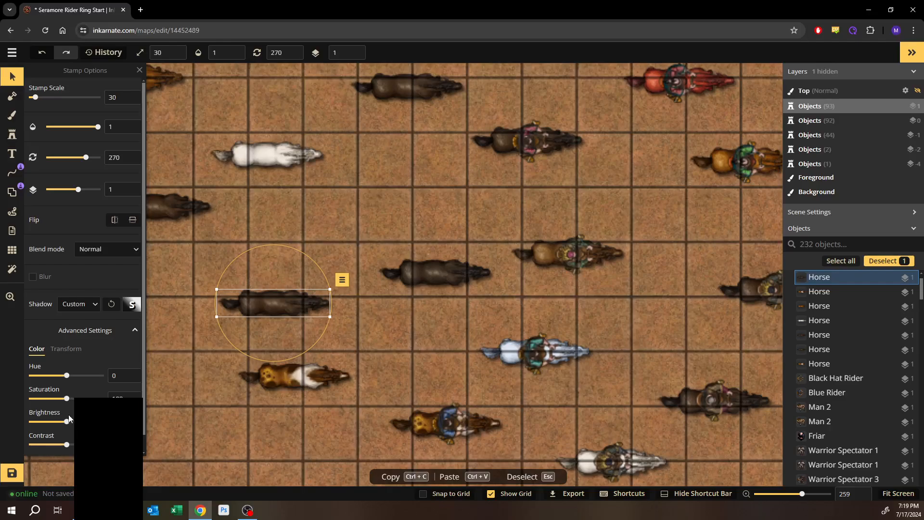
{"action": "left_click_drag", "start_coordinate": [68, 428], "coordinate": [52, 427]}
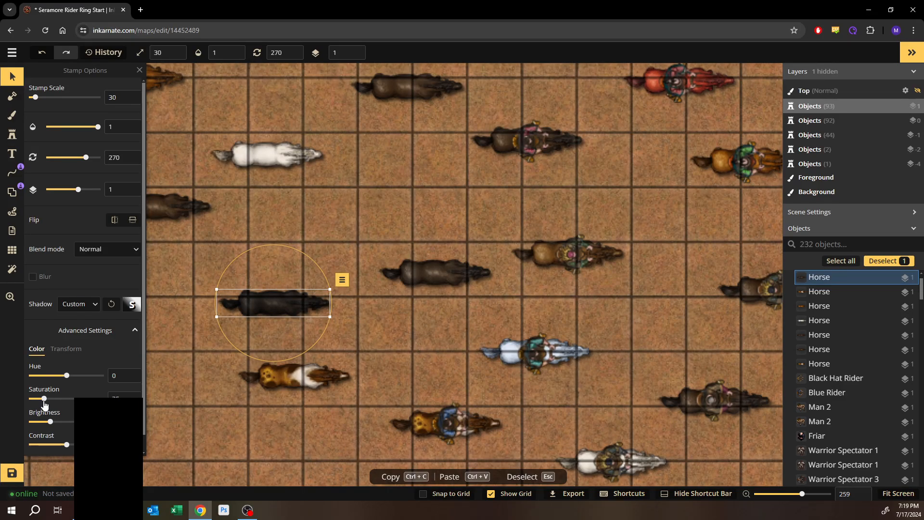
- Reposition two of the copied horses slightly on the left side of the arena
{"action": "left_click", "coordinate": [415, 333]}
{"action": "scroll", "coordinate": [414, 332], "scroll_direction": "down", "scroll_amount": 4}
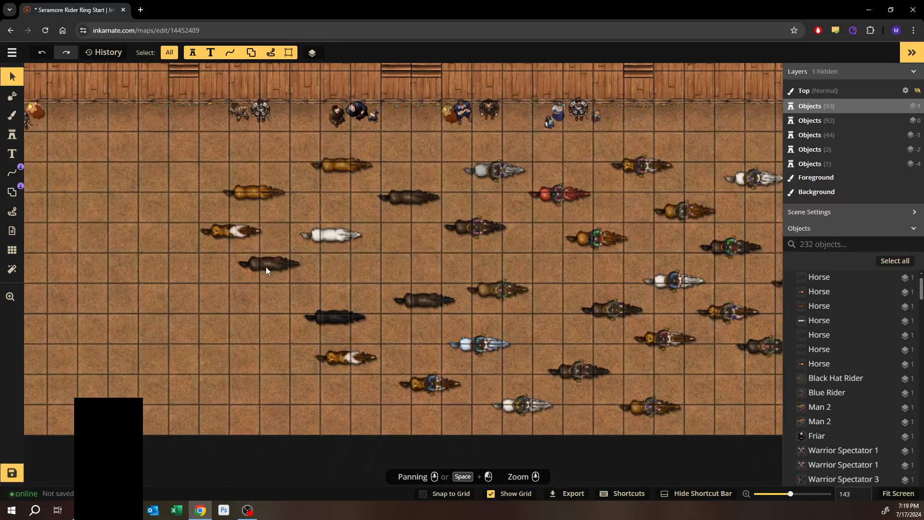
{"action": "left_click", "coordinate": [265, 265]}
{"action": "left_click", "coordinate": [251, 285]}
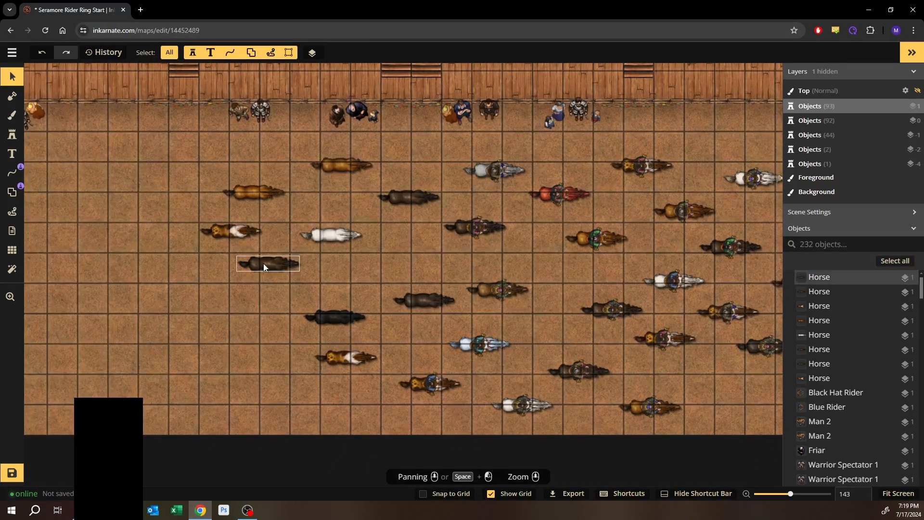
{"action": "left_click_drag", "start_coordinate": [269, 268], "coordinate": [252, 283]}
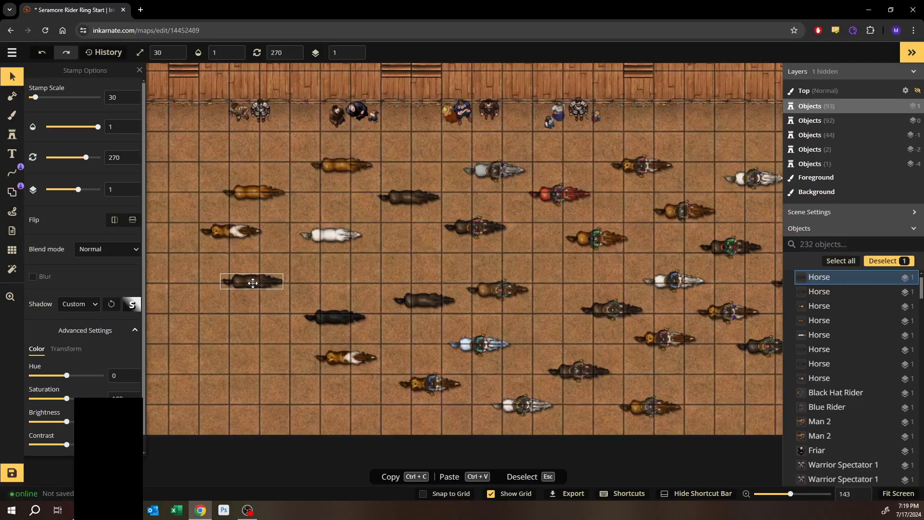
{"action": "left_click_drag", "start_coordinate": [226, 235], "coordinate": [208, 242]}
- Open the stamp catalog, search Fantasy Battlemaps 2.0 for "horse", and pick the Dead Horses stamp
{"action": "left_click", "coordinate": [12, 134]}
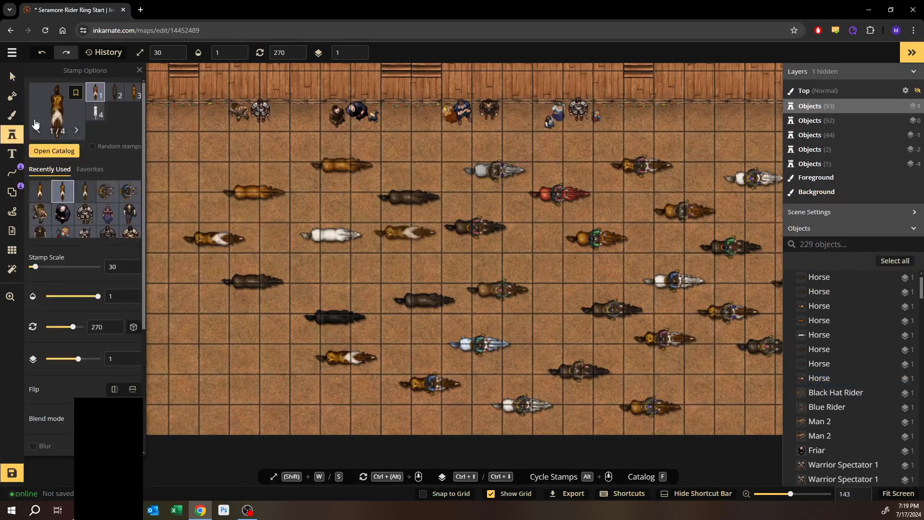
{"action": "key", "text": "f"}
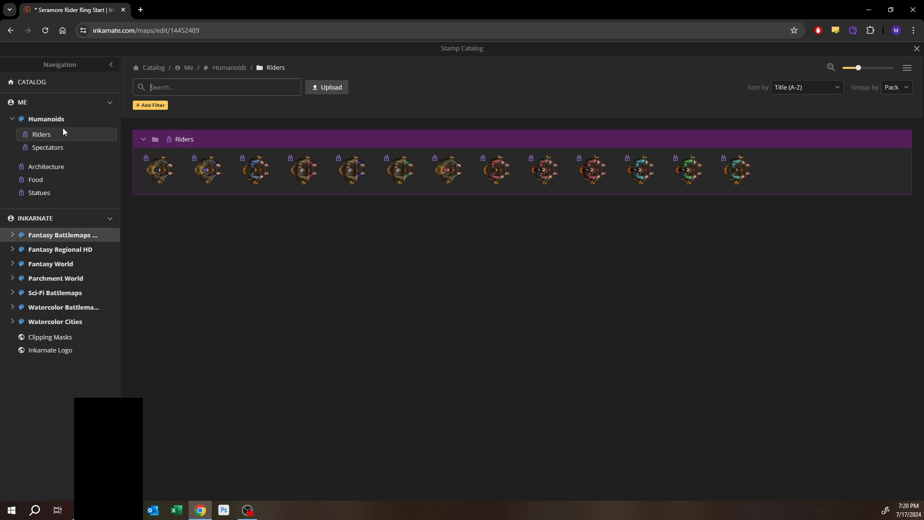
{"action": "left_click", "coordinate": [43, 238]}
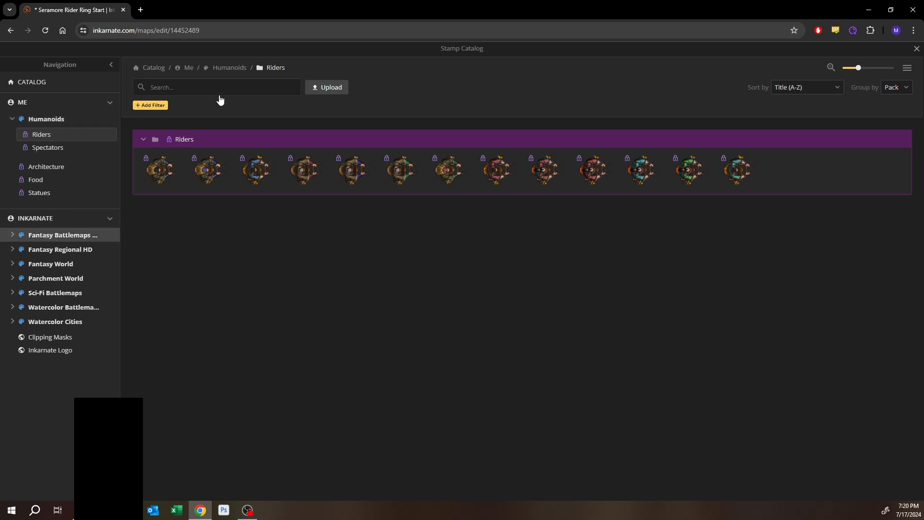
{"action": "type", "text": "h"}
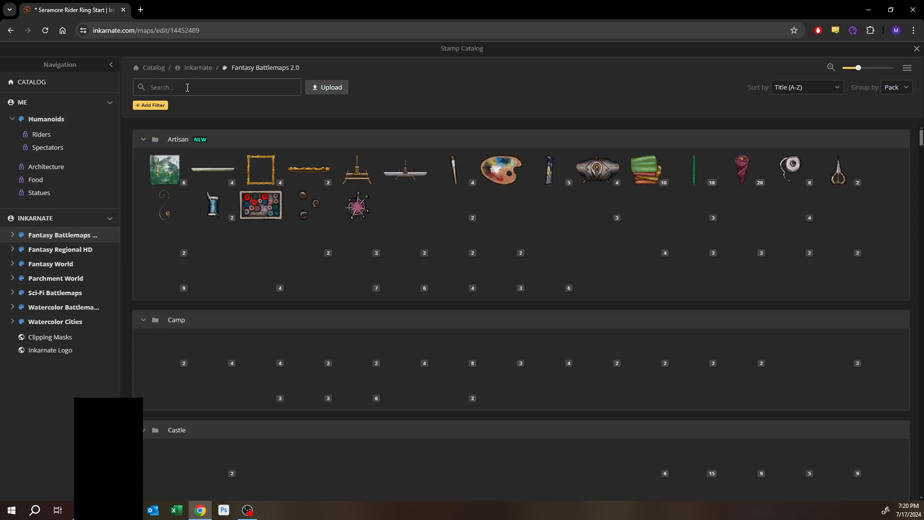
{"action": "type", "text": "e"}
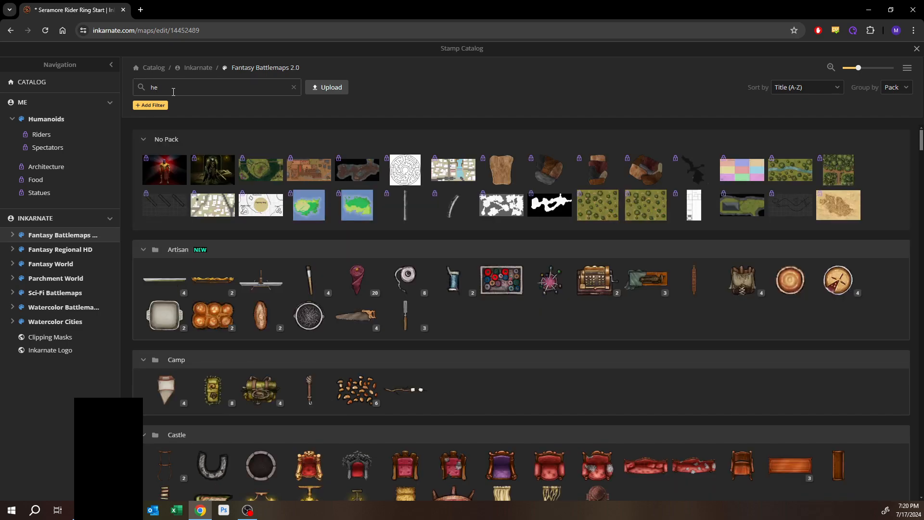
{"action": "key", "text": "BackSpace"}
{"action": "type", "text": "o"}
{"action": "type", "text": "e"}
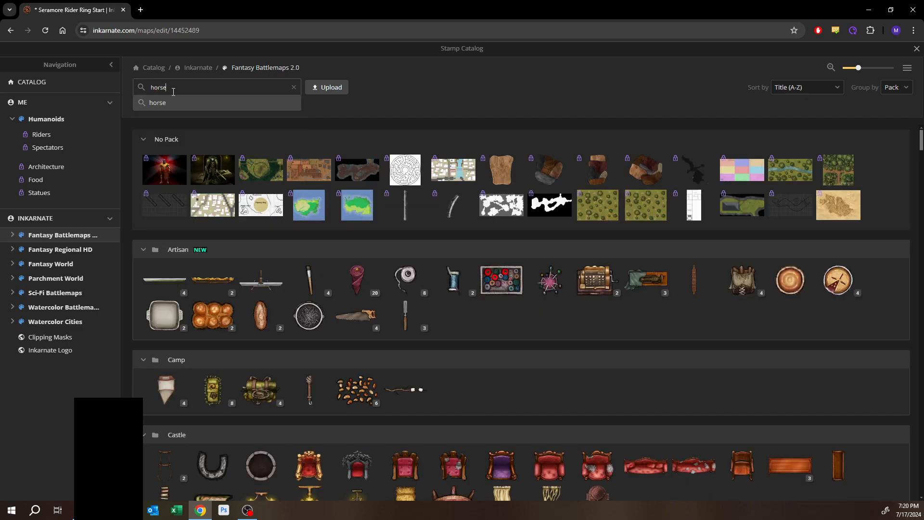
{"action": "key", "text": "Return"}
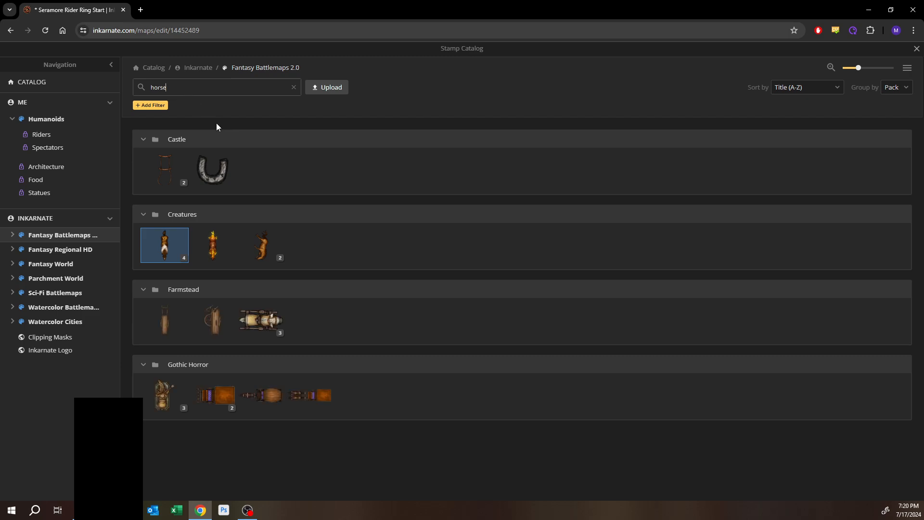
{"action": "mouse_move", "coordinate": [257, 254]}
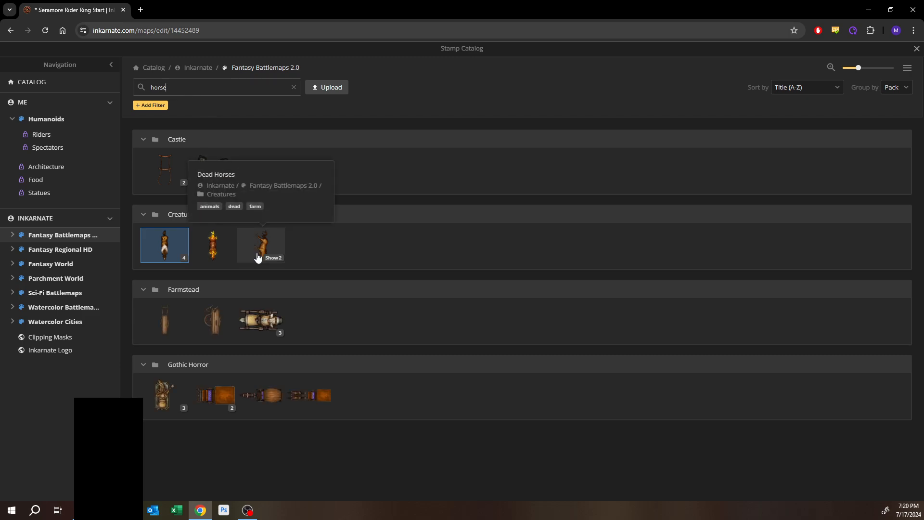
{"action": "left_click", "coordinate": [270, 255]}
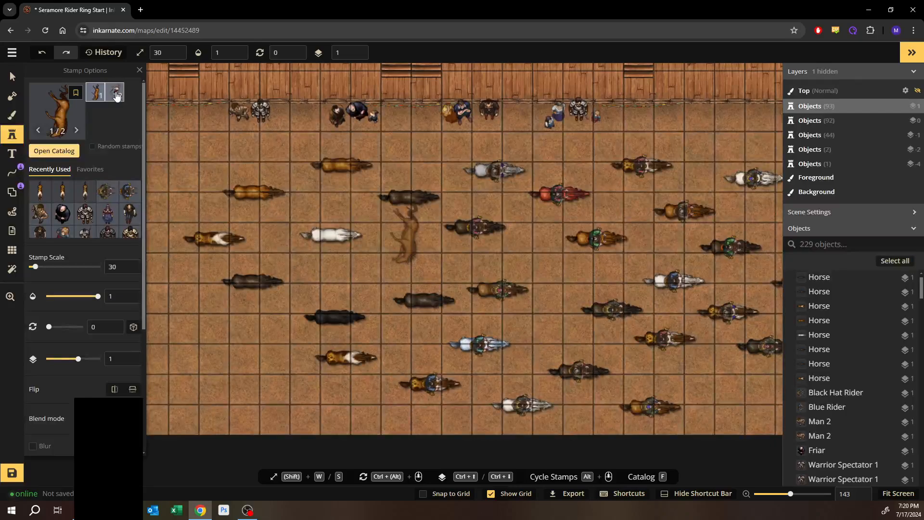
- Place the first Dead Horse variant in the arena's lower left area, rotated to 253°
{"action": "left_click", "coordinate": [116, 93]}
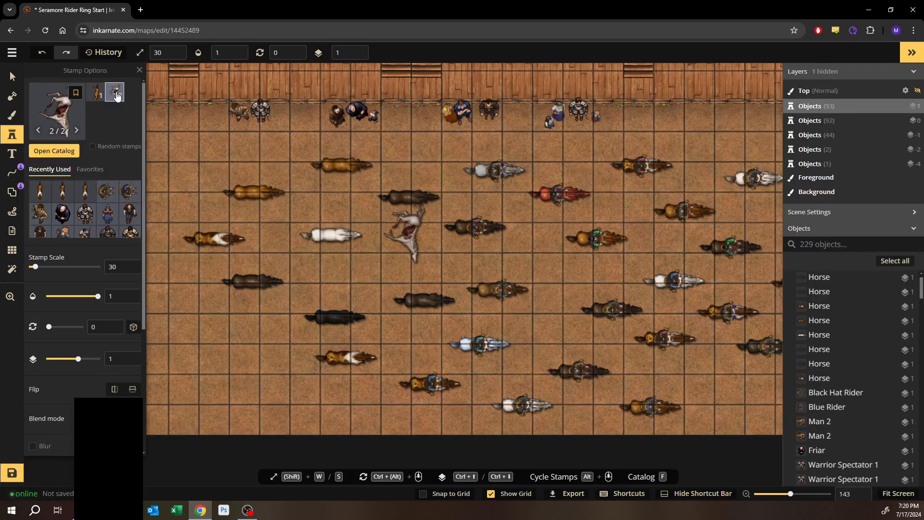
{"action": "left_click", "coordinate": [98, 94]}
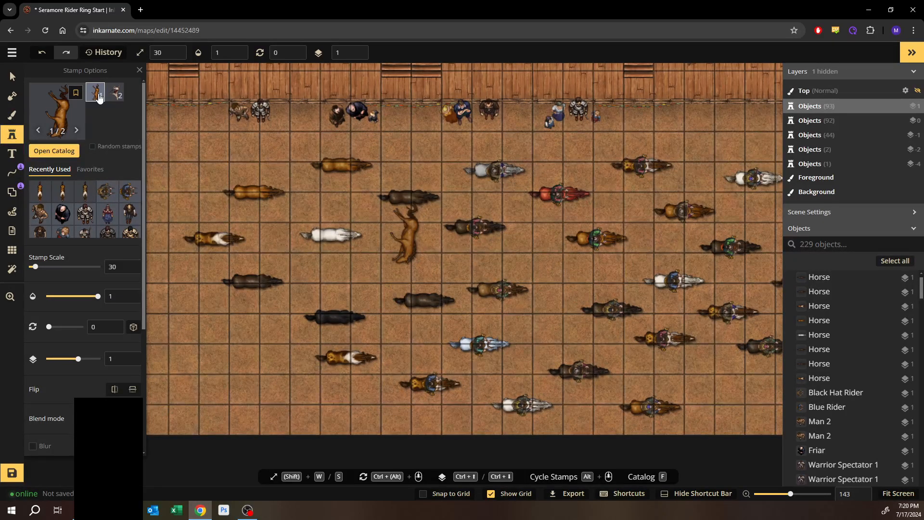
{"action": "left_click_drag", "start_coordinate": [250, 333], "coordinate": [426, 290]}
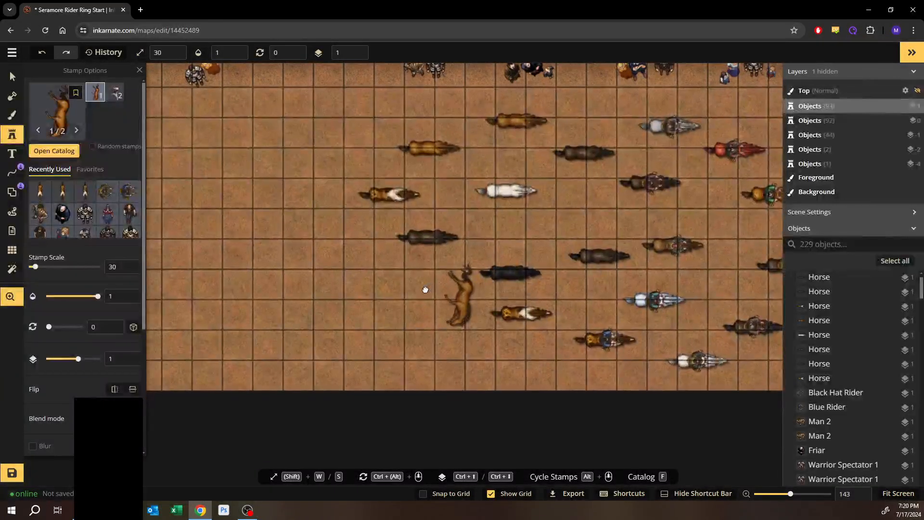
{"action": "left_click", "coordinate": [334, 331]}
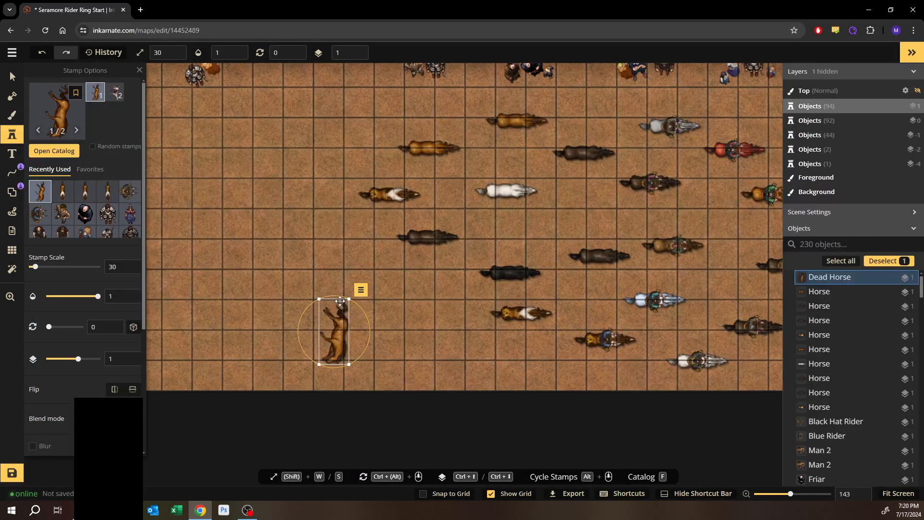
{"action": "left_click_drag", "start_coordinate": [342, 296], "coordinate": [245, 340]}
{"action": "left_click_drag", "start_coordinate": [304, 306], "coordinate": [237, 310]}
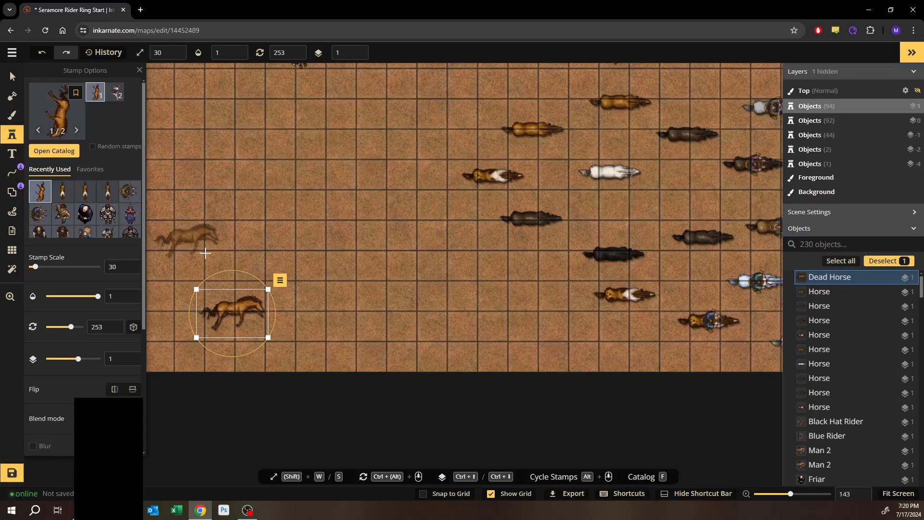
{"action": "scroll", "coordinate": [205, 317], "scroll_direction": "up", "scroll_amount": 1}
{"action": "scroll", "coordinate": [205, 317], "scroll_direction": "up", "scroll_amount": 2}
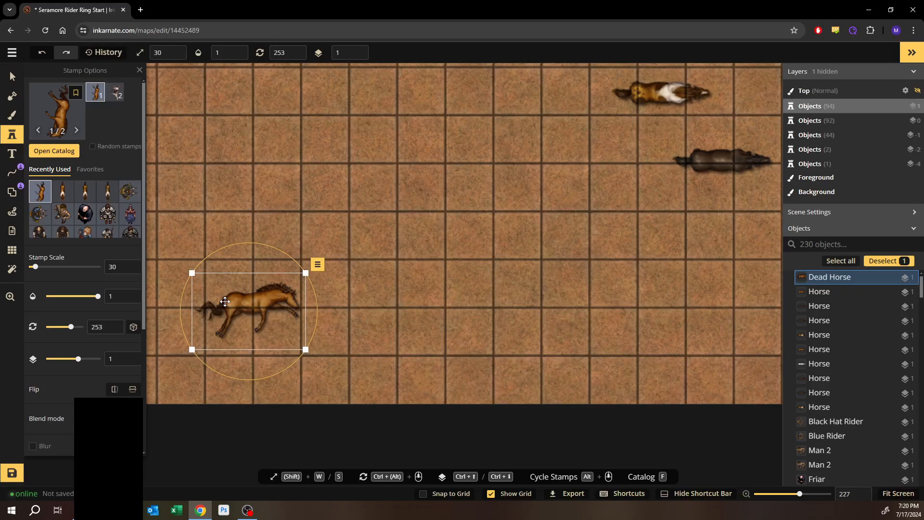
{"action": "left_click", "coordinate": [12, 77]}
{"action": "left_click", "coordinate": [369, 221]}
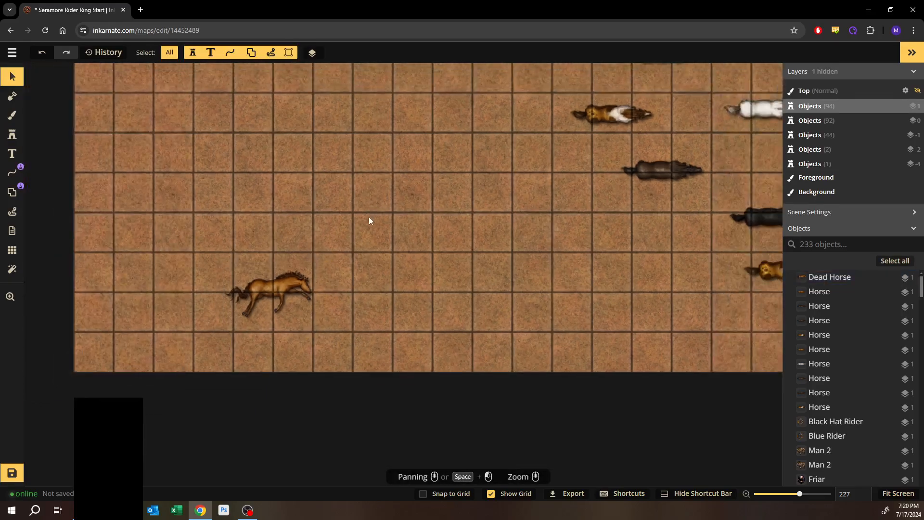
- Inspect the placed dead horse and the horses across the arena
{"action": "scroll", "coordinate": [369, 220], "scroll_direction": "down", "scroll_amount": 5}
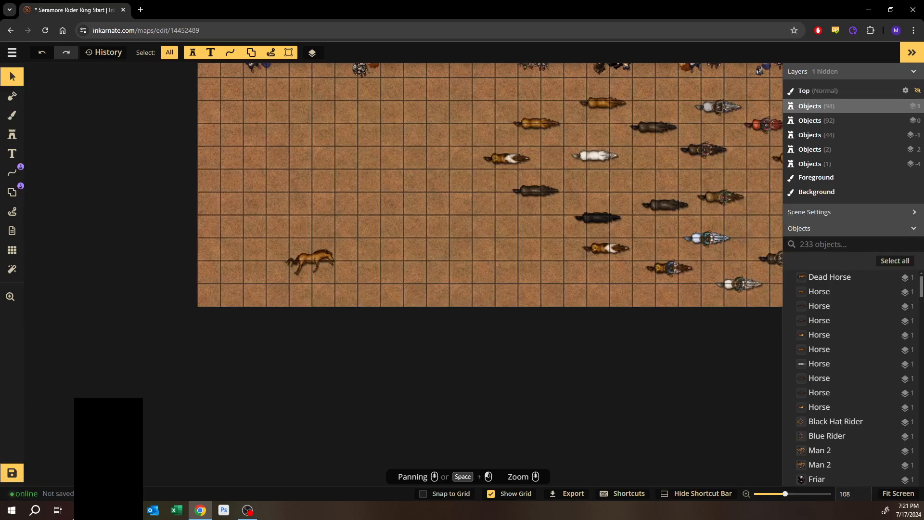
{"action": "left_click", "coordinate": [325, 259]}
{"action": "scroll", "coordinate": [324, 237], "scroll_direction": "up", "scroll_amount": 3}
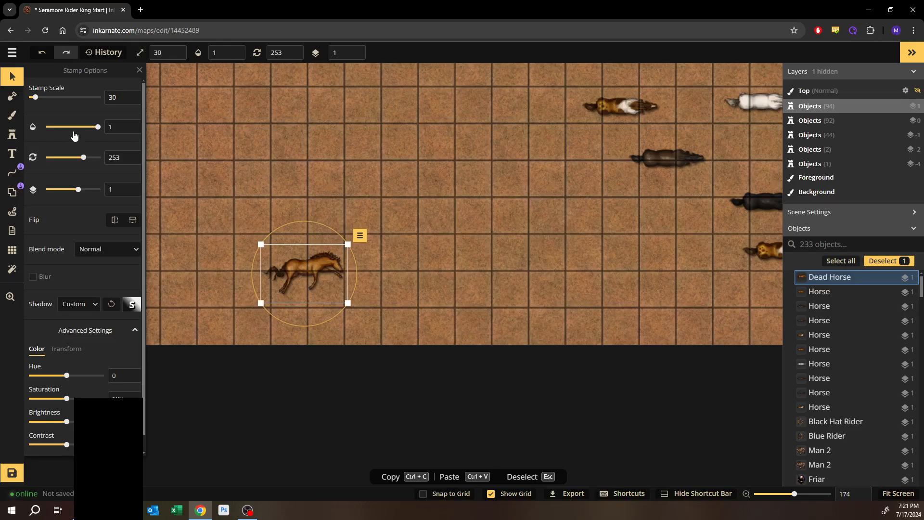
{"action": "left_click", "coordinate": [305, 139]}
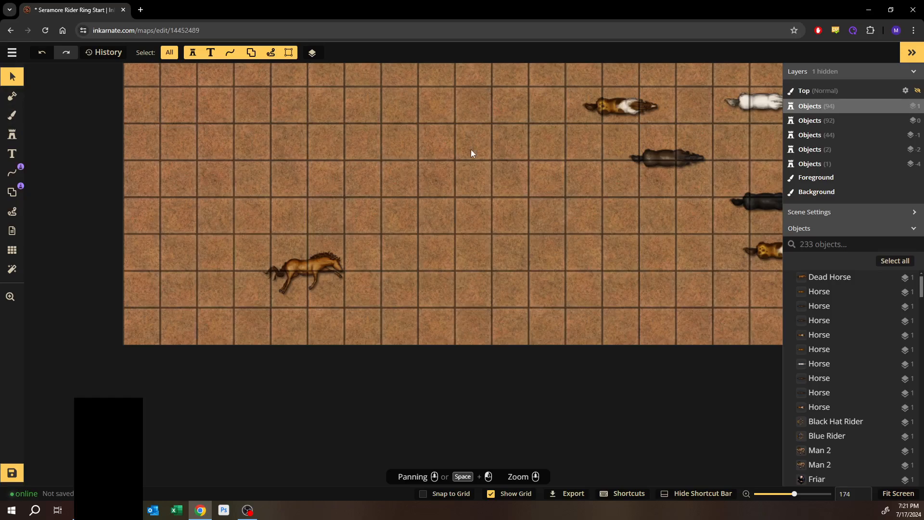
{"action": "key", "text": "space"}
{"action": "left_click_drag", "start_coordinate": [486, 175], "coordinate": [245, 252]}
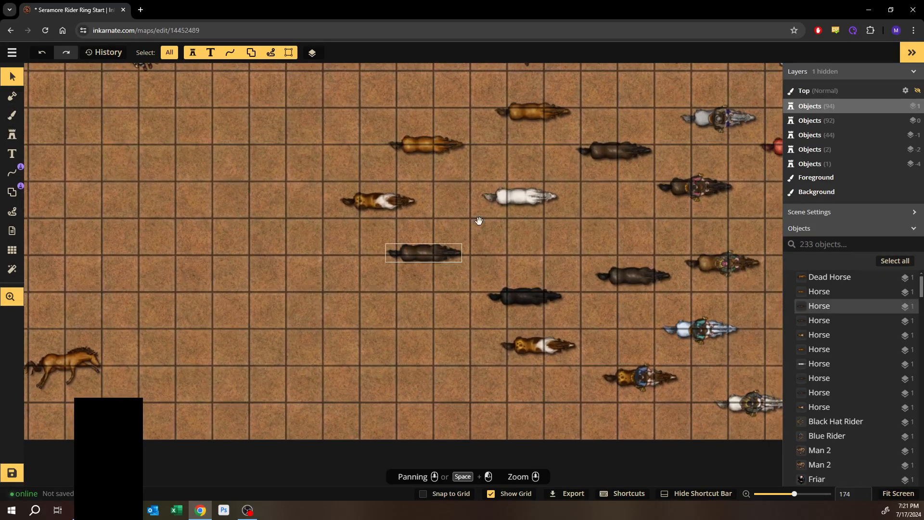
{"action": "left_click_drag", "start_coordinate": [488, 239], "coordinate": [398, 266]}
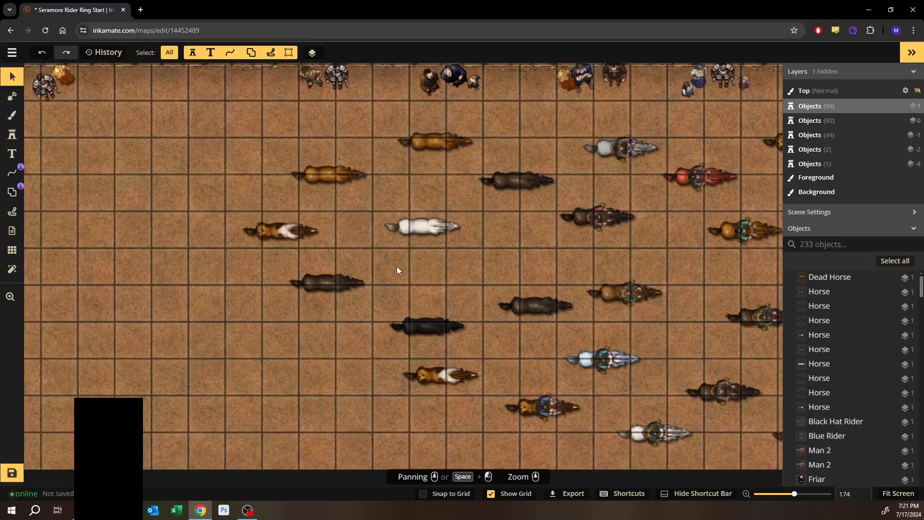
{"action": "key", "text": "space"}
{"action": "left_click_drag", "start_coordinate": [496, 244], "coordinate": [452, 264]}
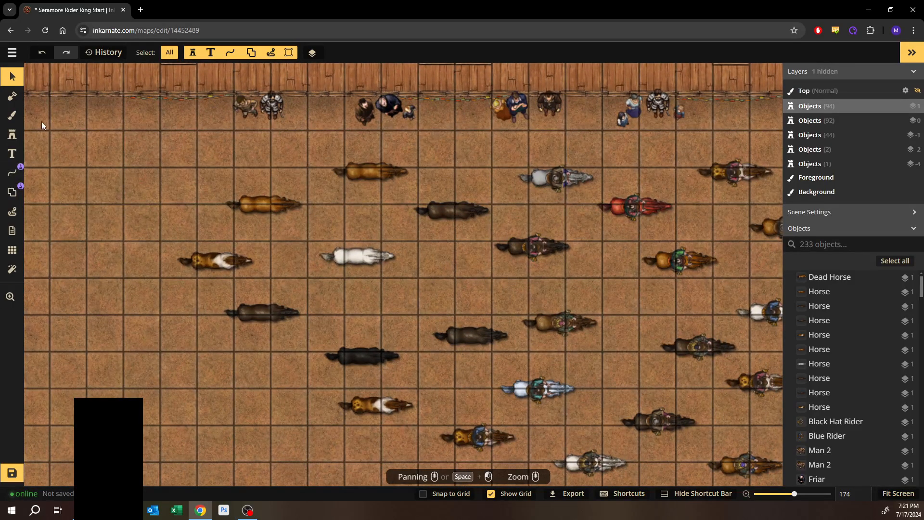
- Open the stamp catalog, clear the search, and pick Topknot Rider Variant 2 from the Riders folder
{"action": "left_click", "coordinate": [13, 134]}
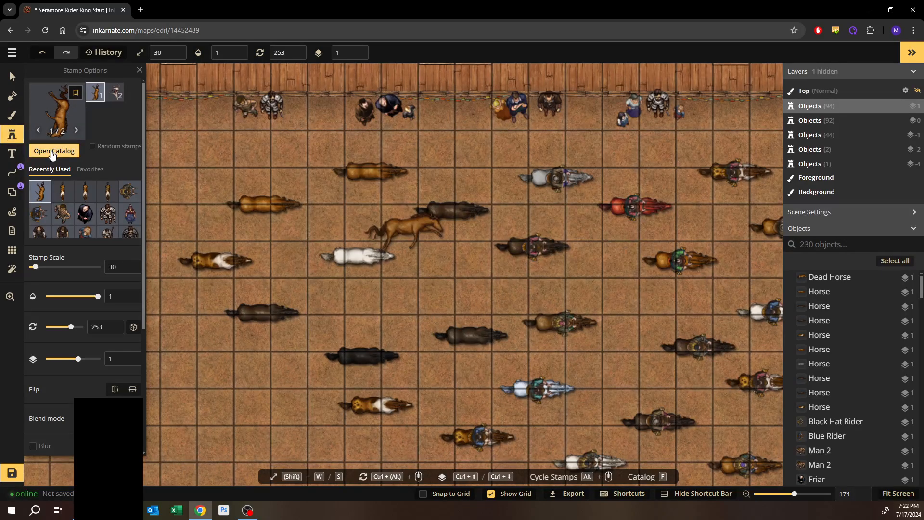
{"action": "left_click", "coordinate": [53, 152]}
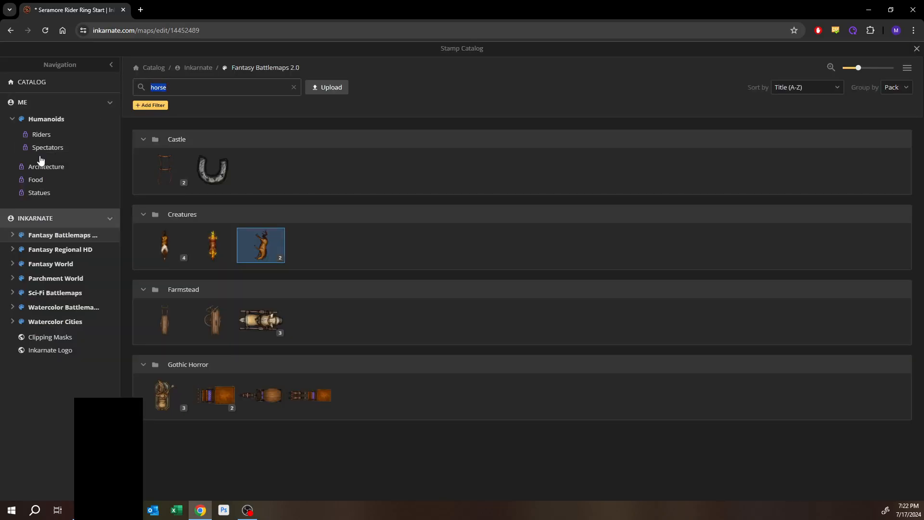
{"action": "left_click", "coordinate": [39, 140]}
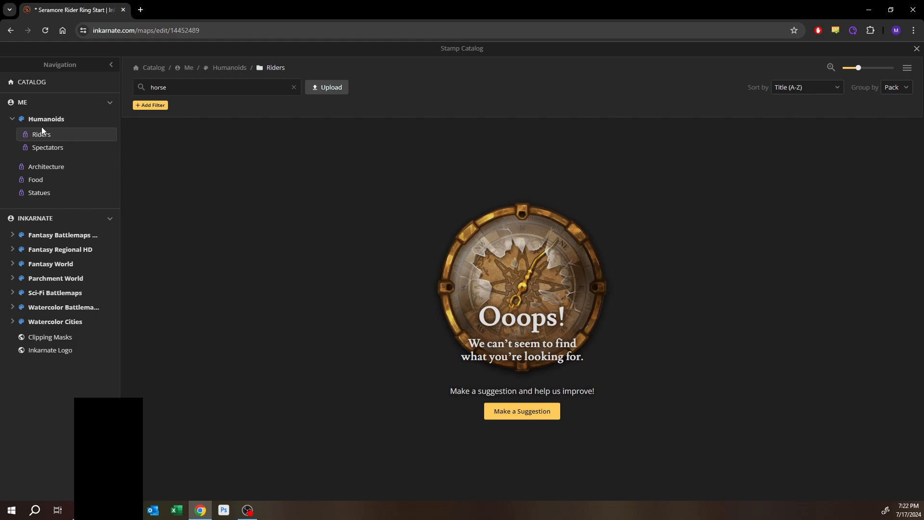
{"action": "left_click", "coordinate": [293, 88]}
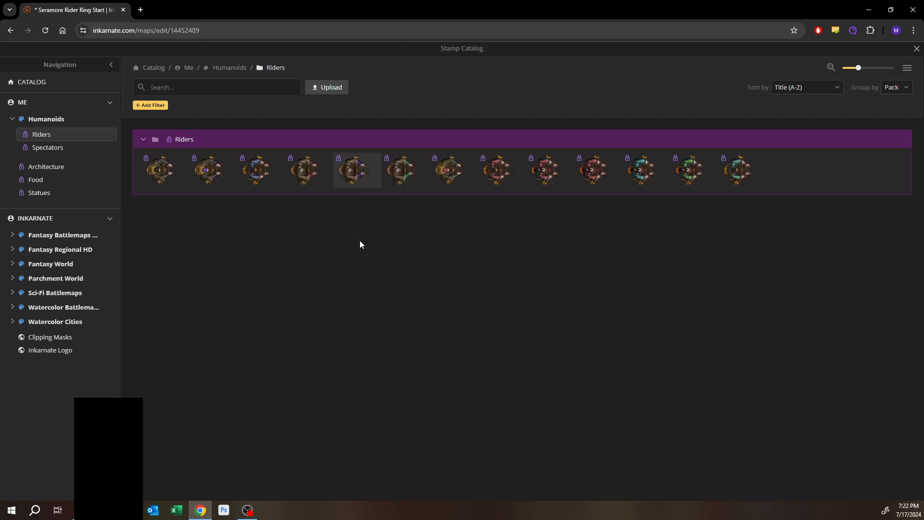
{"action": "left_click", "coordinate": [638, 173]}
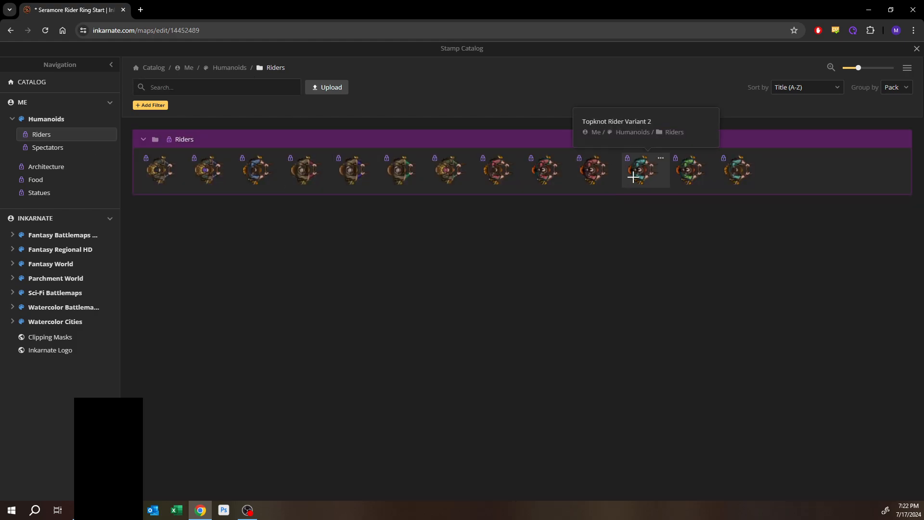
- Set the stamp scale to 300 and place the Topknot rider on a dark brown horse in the arena
{"action": "scroll", "coordinate": [450, 208], "scroll_direction": "up", "scroll_amount": 5}
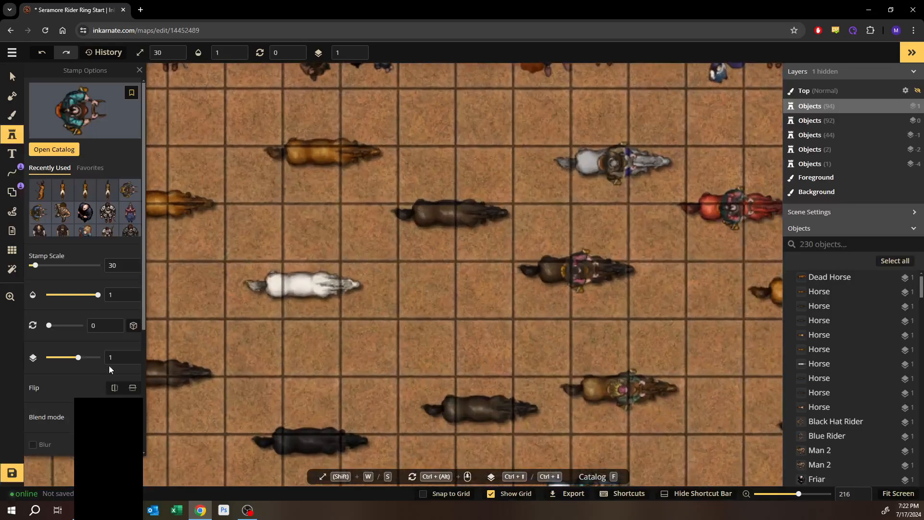
{"action": "double_click", "coordinate": [121, 265]}
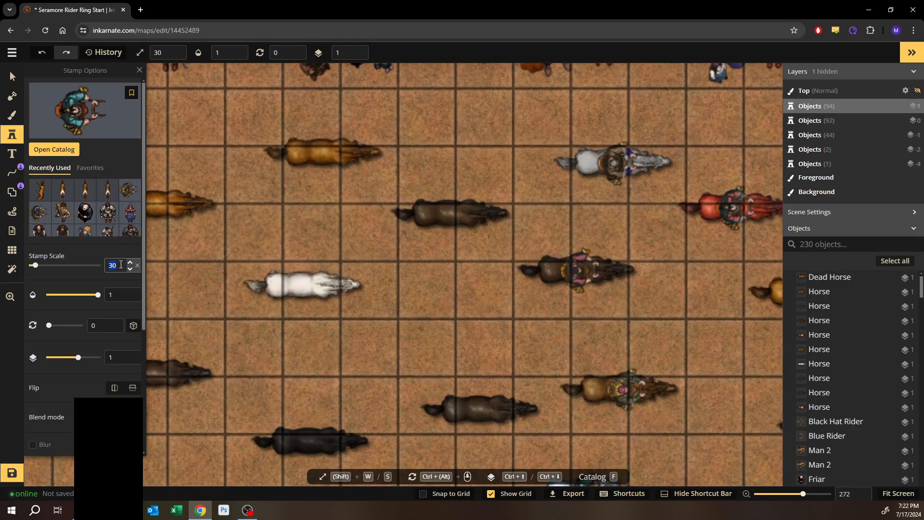
{"action": "left_click", "coordinate": [121, 265]}
{"action": "type", "text": "0"}
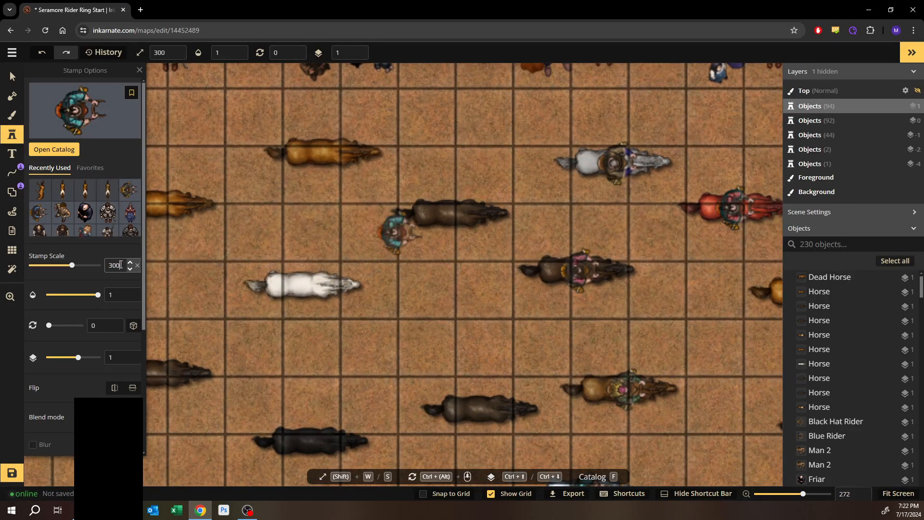
{"action": "scroll", "coordinate": [458, 219], "scroll_direction": "up", "scroll_amount": 2}
{"action": "scroll", "coordinate": [463, 219], "scroll_direction": "up", "scroll_amount": 3}
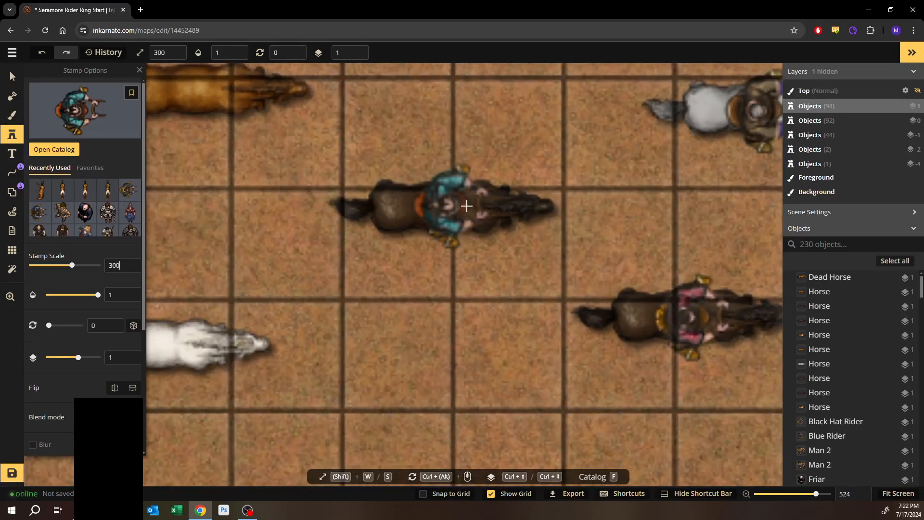
{"action": "left_click", "coordinate": [467, 206]}
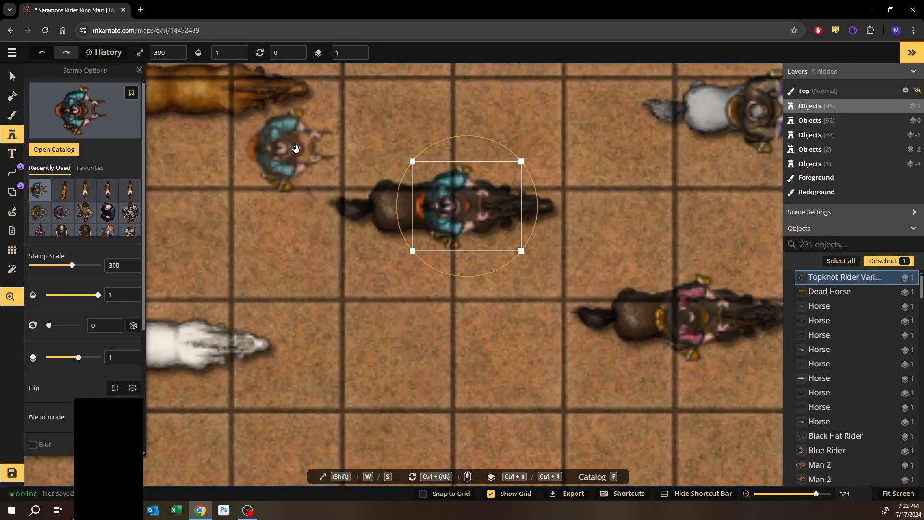
- Pick the Red Rider stamp from the Riders folder and place it on the nearby tan horse
{"action": "left_click_drag", "start_coordinate": [315, 149], "coordinate": [409, 274]}
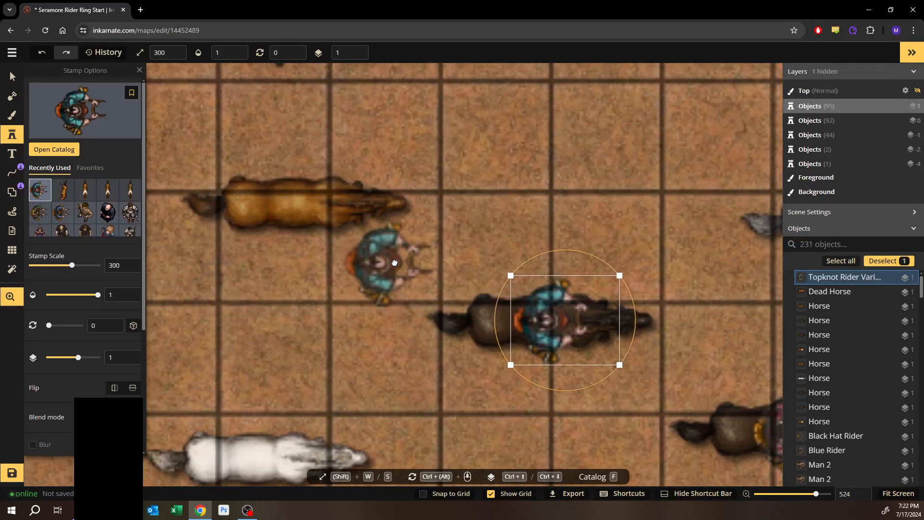
{"action": "left_click", "coordinate": [45, 150]}
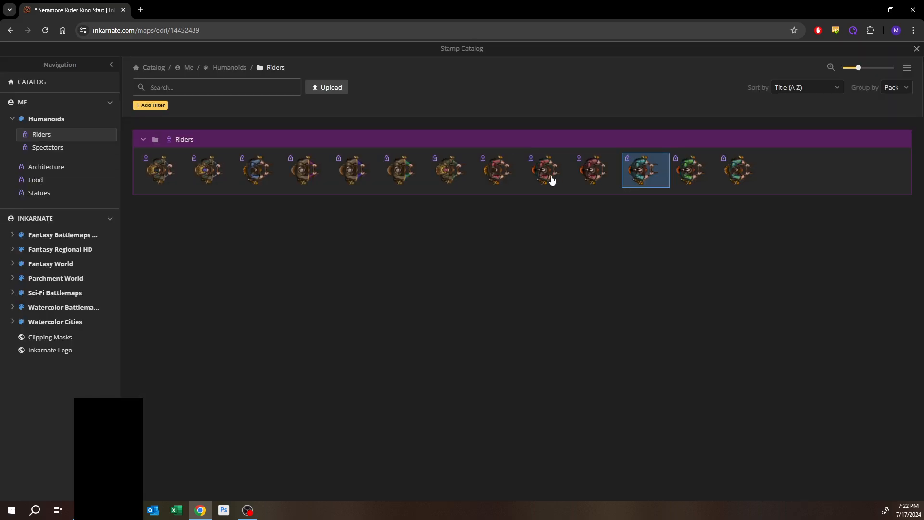
{"action": "left_click", "coordinate": [497, 177]}
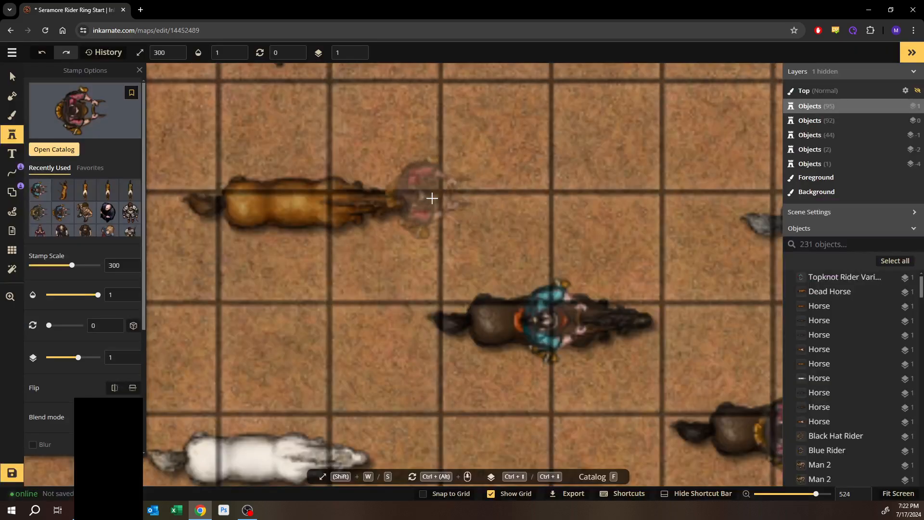
{"action": "left_click", "coordinate": [313, 202]}
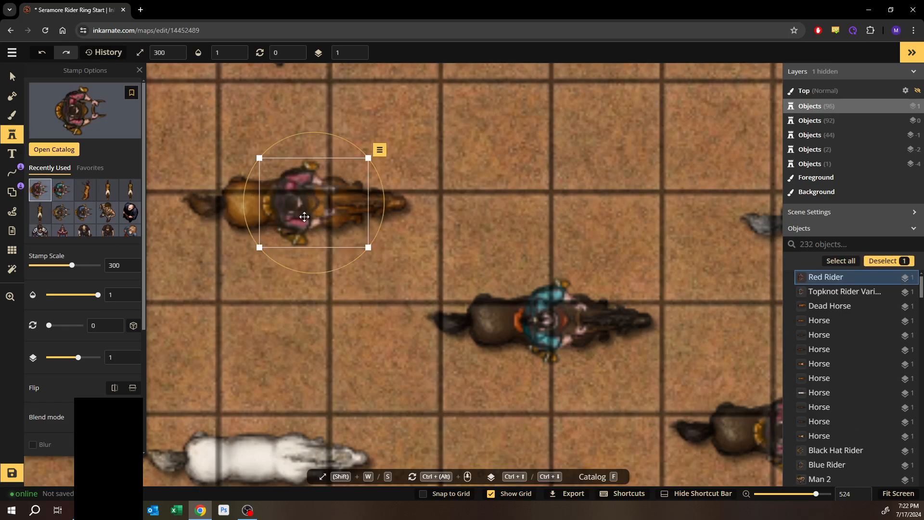
- Pick the Brown Tunic Rider stamp and place it on the white horse
{"action": "left_click_drag", "start_coordinate": [312, 294], "coordinate": [387, 123]}
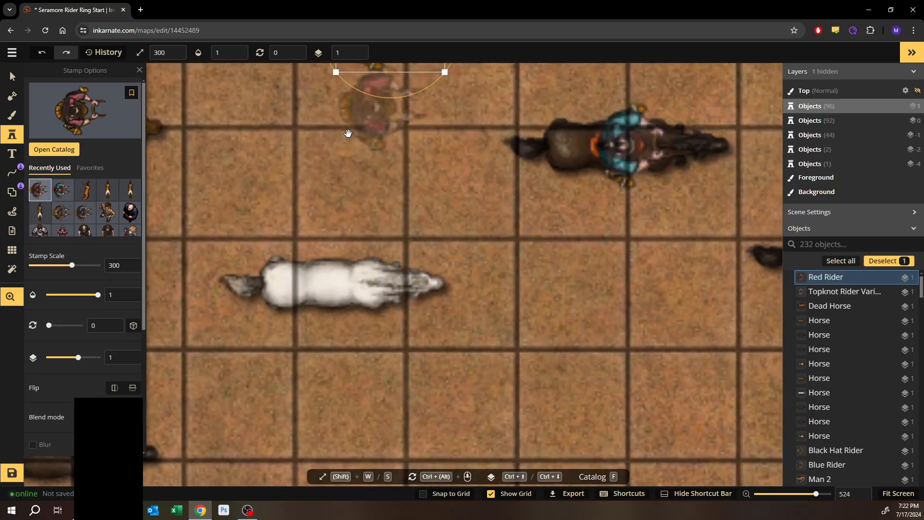
{"action": "left_click", "coordinate": [50, 150]}
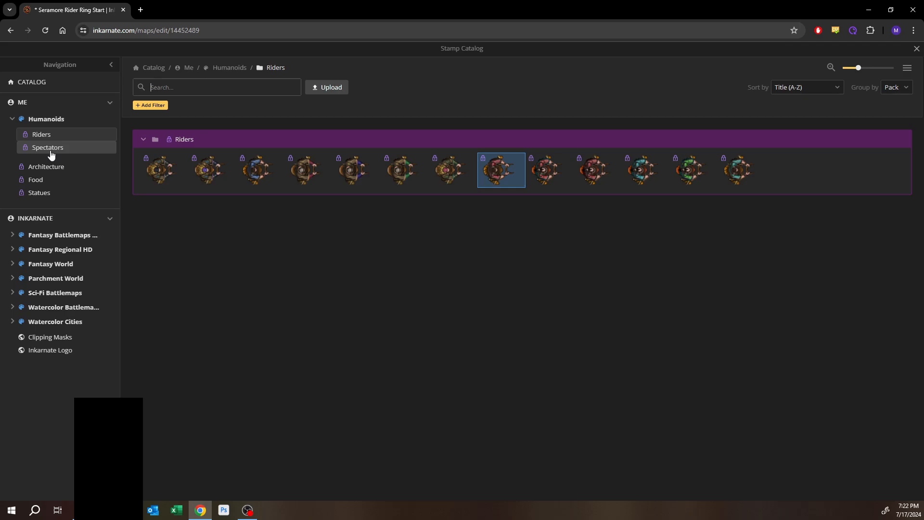
{"action": "left_click", "coordinate": [352, 170]}
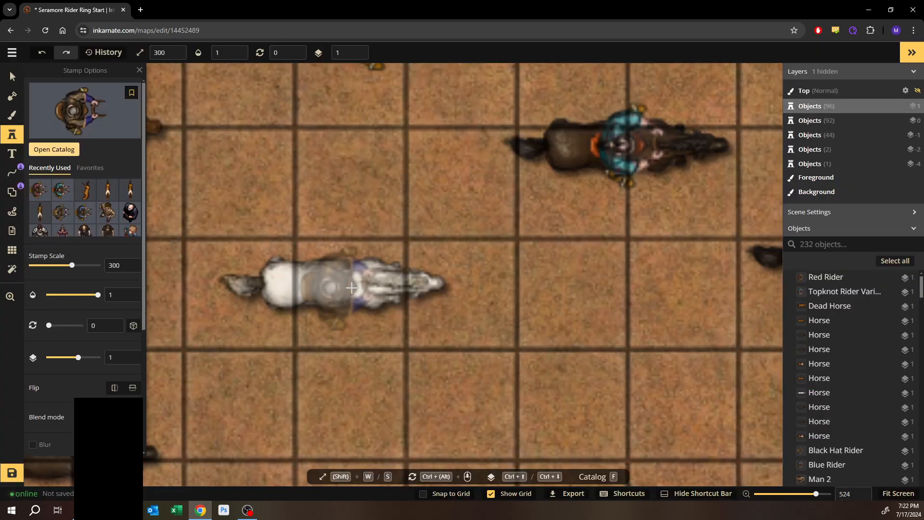
{"action": "left_click", "coordinate": [351, 288]}
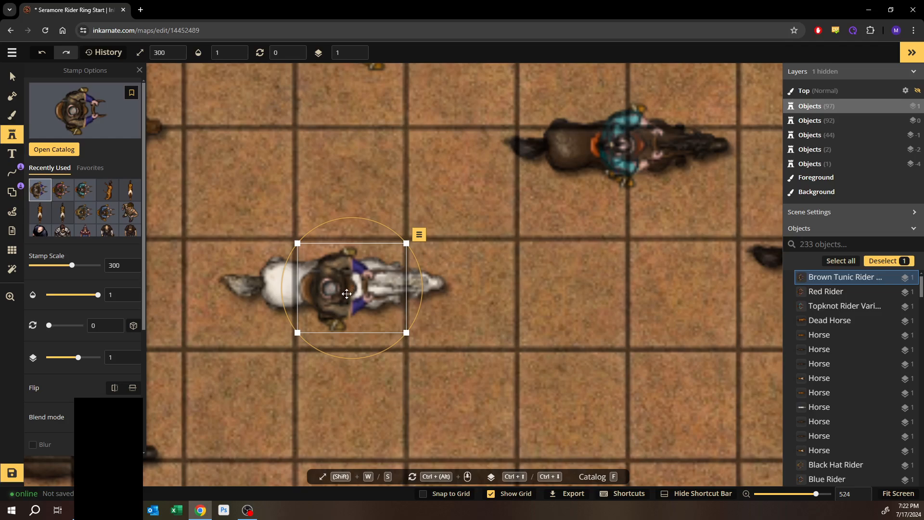
- Pick the Blue Rider stamp and place it on another dark brown horse
{"action": "left_click_drag", "start_coordinate": [358, 361], "coordinate": [358, 102]}
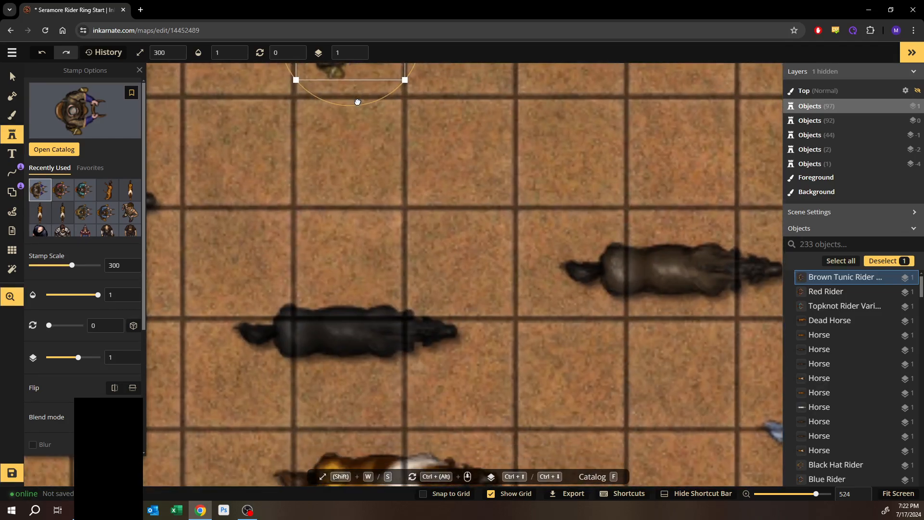
{"action": "left_click_drag", "start_coordinate": [470, 220], "coordinate": [315, 175]}
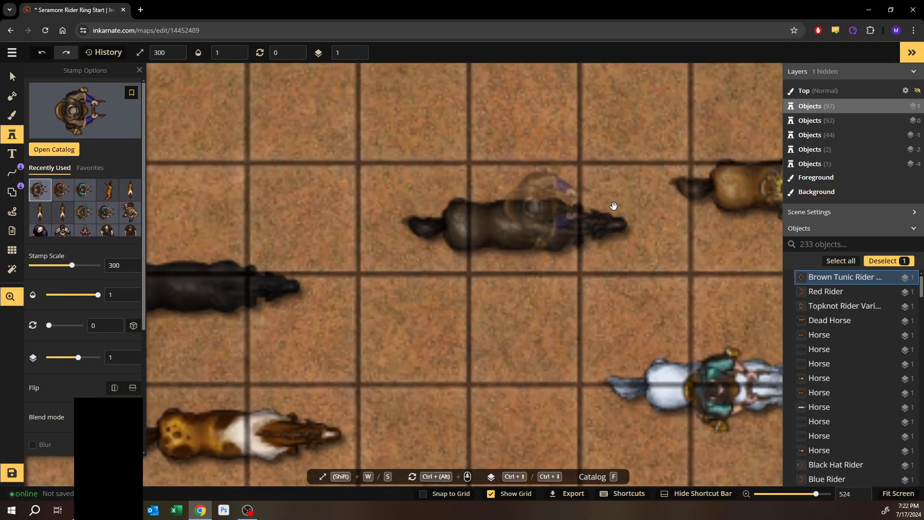
{"action": "left_click_drag", "start_coordinate": [614, 207], "coordinate": [412, 218]}
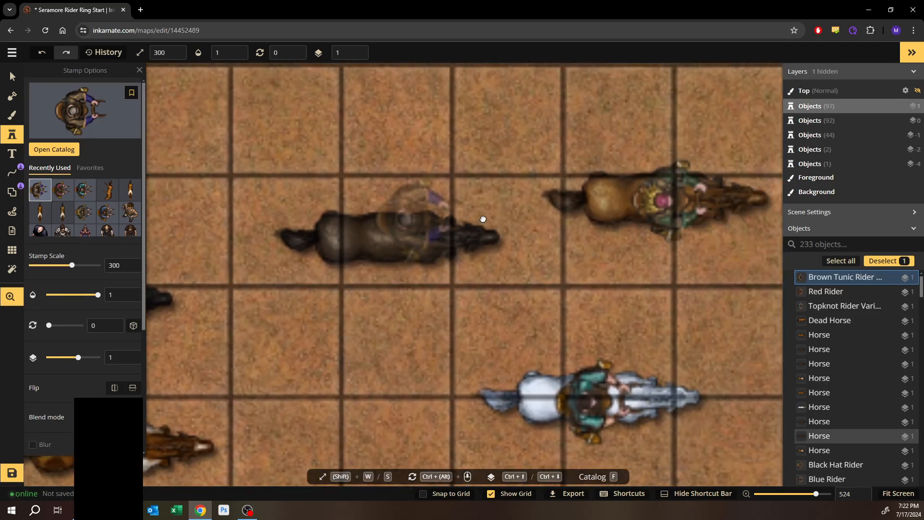
{"action": "left_click", "coordinate": [54, 150]}
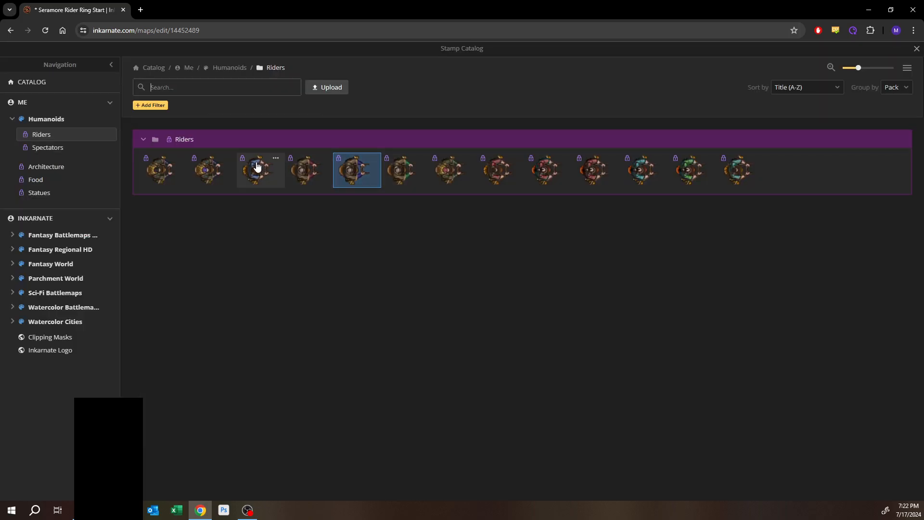
{"action": "left_click", "coordinate": [257, 169]}
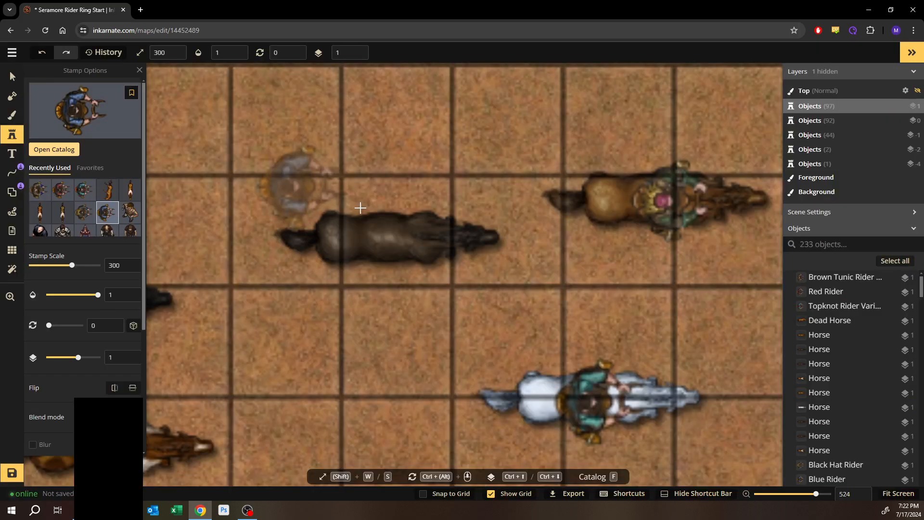
{"action": "left_click", "coordinate": [414, 239]}
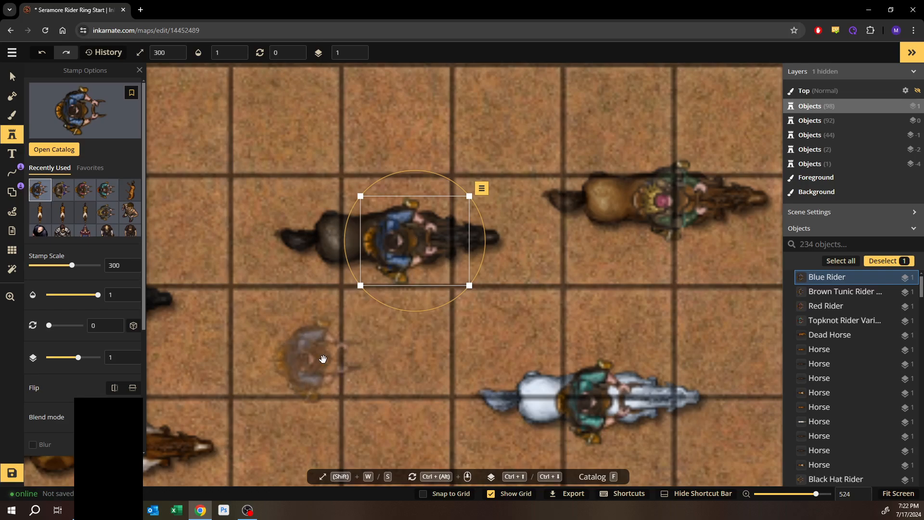
- Open the stamp catalog's Riders folder to choose another rider
{"action": "left_click_drag", "start_coordinate": [319, 355], "coordinate": [520, 151]}
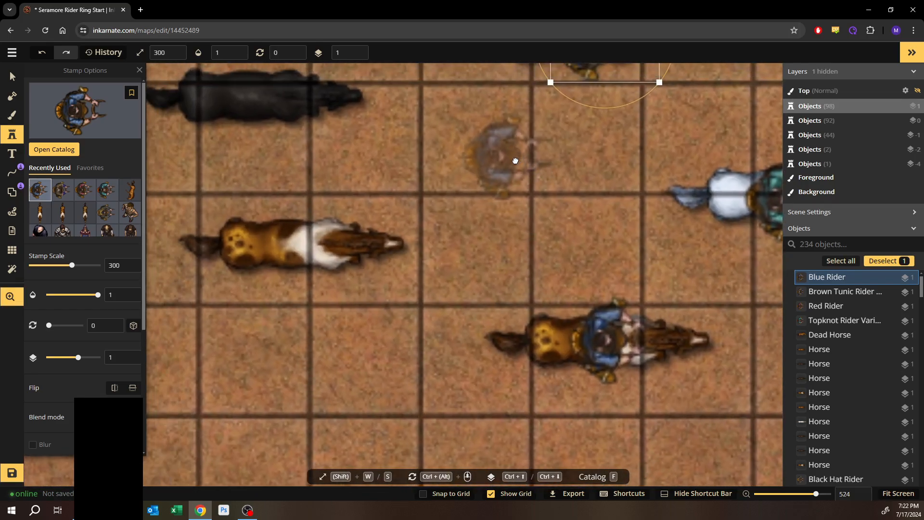
{"action": "left_click", "coordinate": [50, 153]}
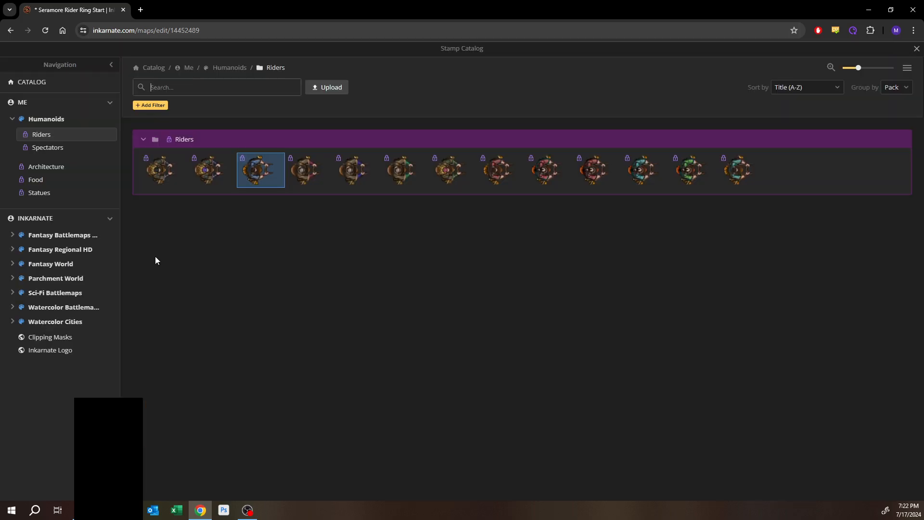
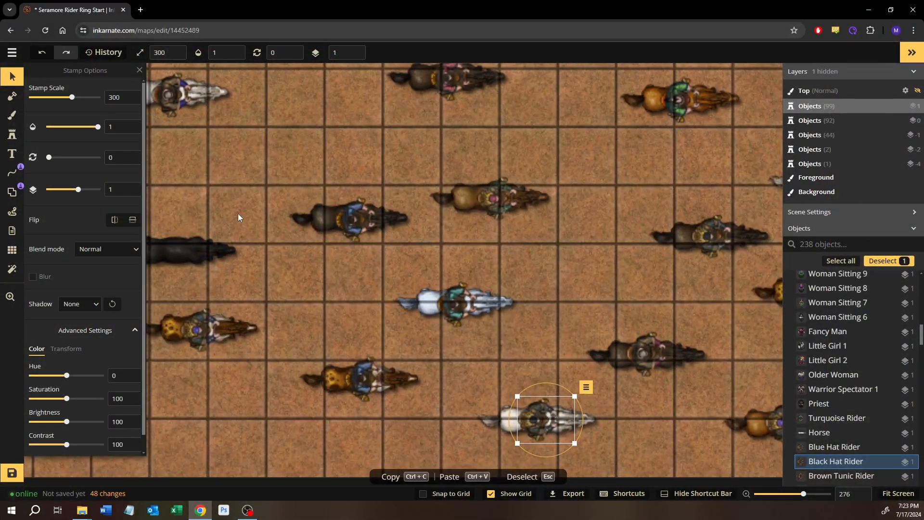
- Paste a copy of the selected rider stamp and position it on the map
{"action": "left_click", "coordinate": [227, 191]}
{"action": "left_click_drag", "start_coordinate": [228, 186], "coordinate": [308, 185]}
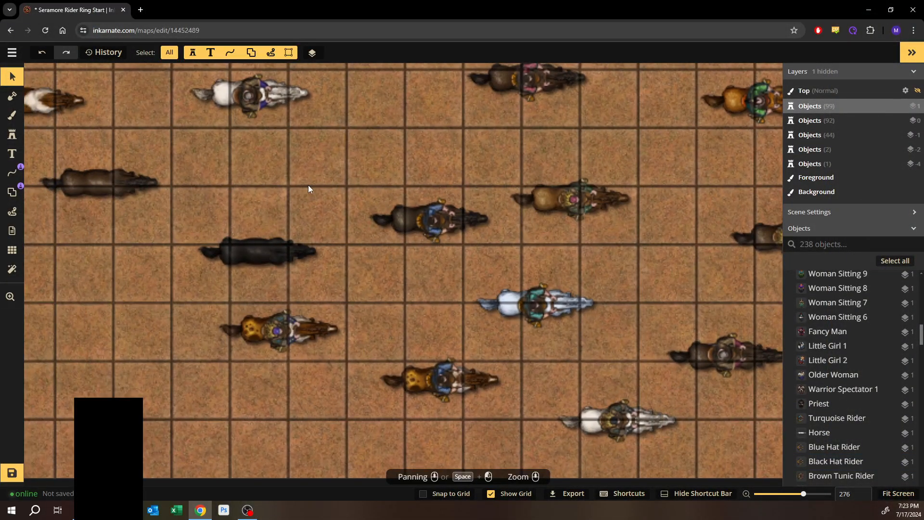
{"action": "key", "text": "ctrl+v"}
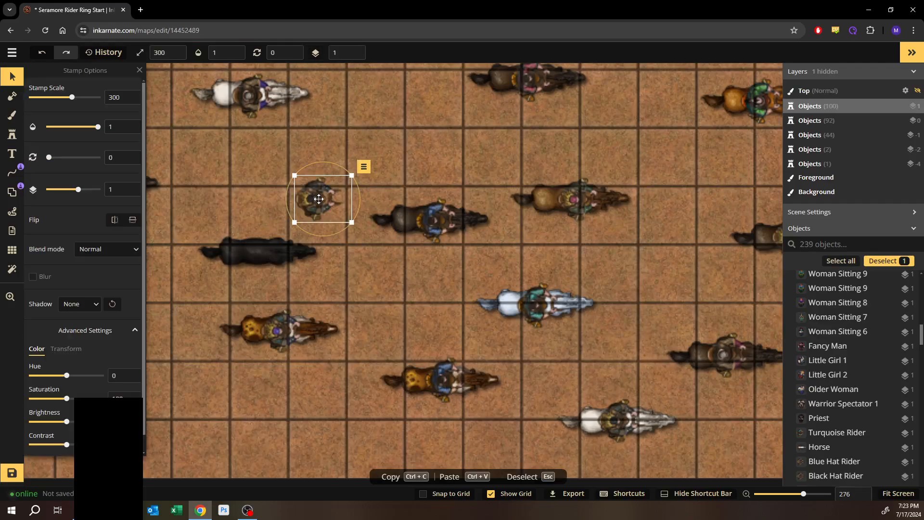
{"action": "left_click_drag", "start_coordinate": [259, 234], "coordinate": [266, 252]}
{"action": "key", "text": "Escape"}
{"action": "left_click_drag", "start_coordinate": [295, 181], "coordinate": [424, 229]}
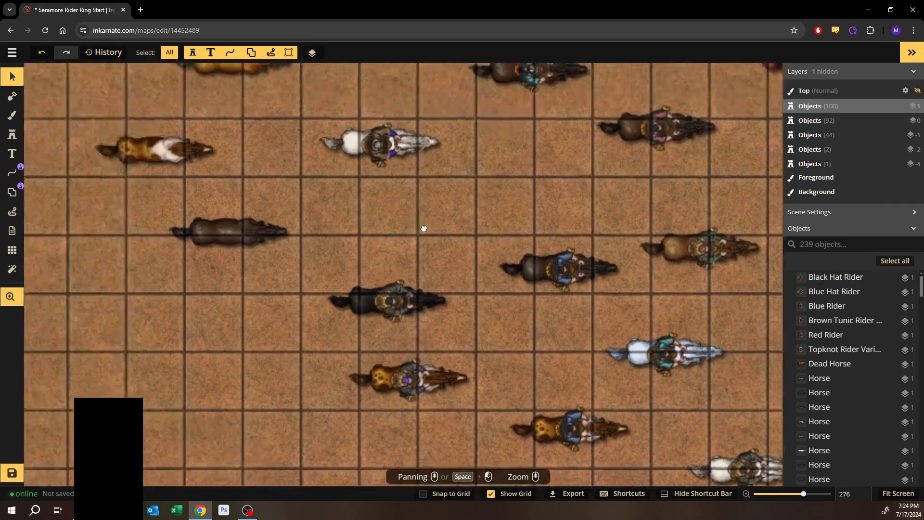
- Pick the Brown Tunic Rider variant from the Riders folder and place it on the dark brown horse
{"action": "left_click", "coordinate": [6, 137]}
{"action": "left_click", "coordinate": [51, 156]}
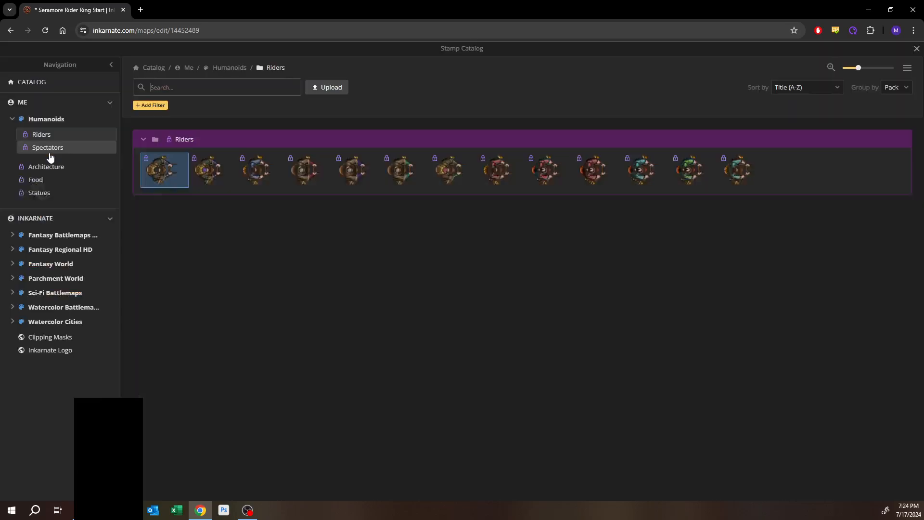
{"action": "left_click", "coordinate": [400, 173]}
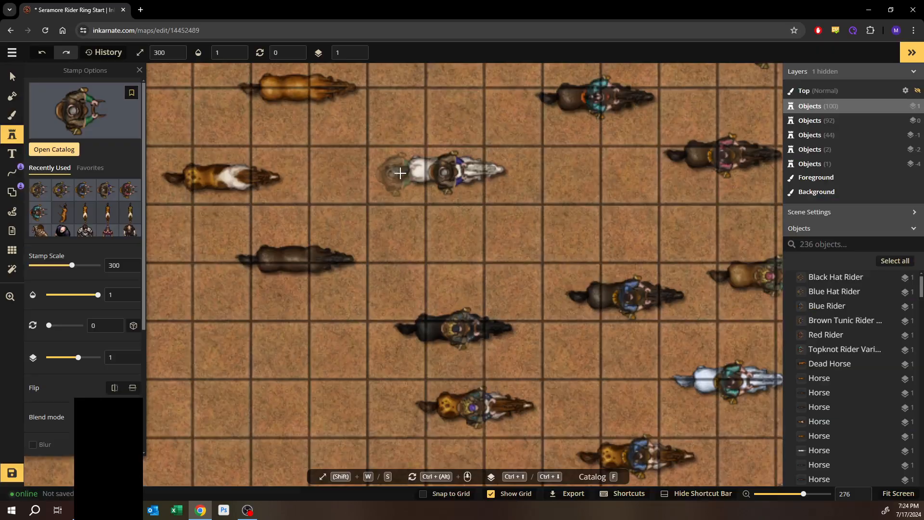
{"action": "left_click", "coordinate": [309, 255]}
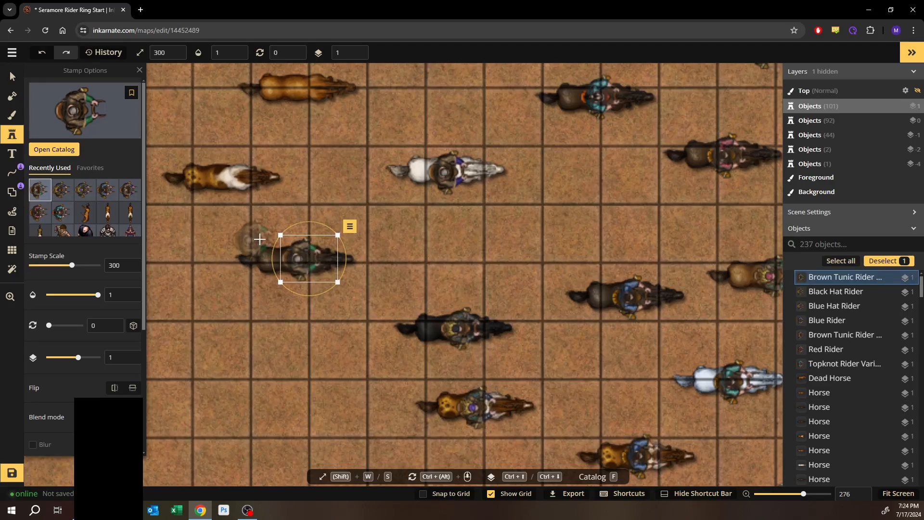
- Pick the Topknot Rider Variant stamp and place it on the brown-and-white horse
{"action": "left_click", "coordinate": [60, 151]}
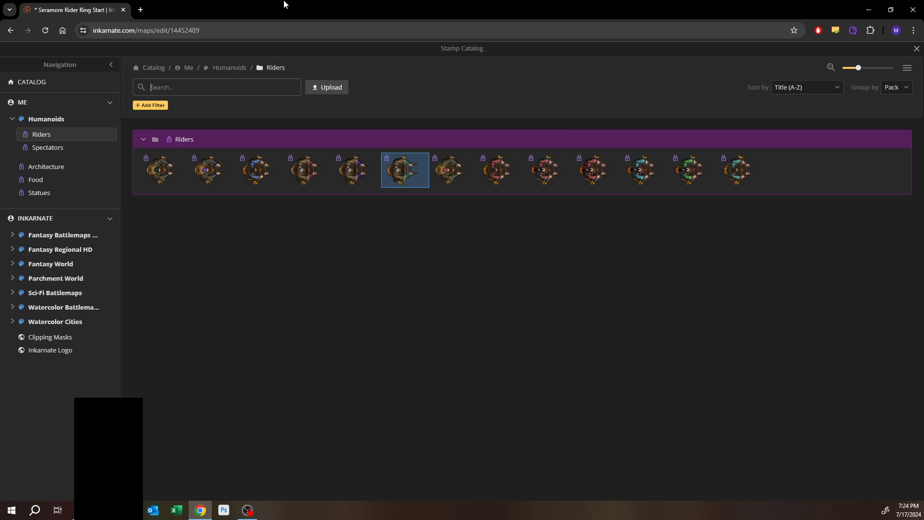
{"action": "left_click", "coordinate": [592, 172]}
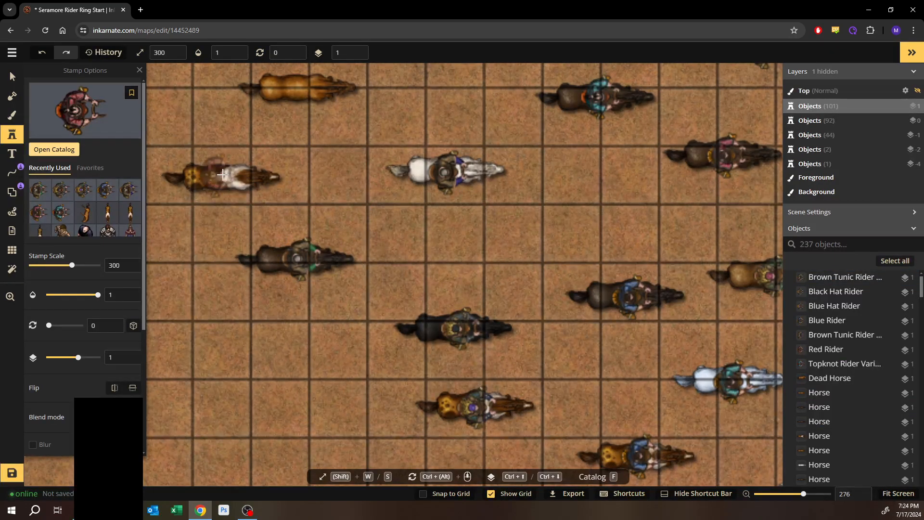
{"action": "scroll", "coordinate": [222, 174], "scroll_direction": "up", "scroll_amount": 4}
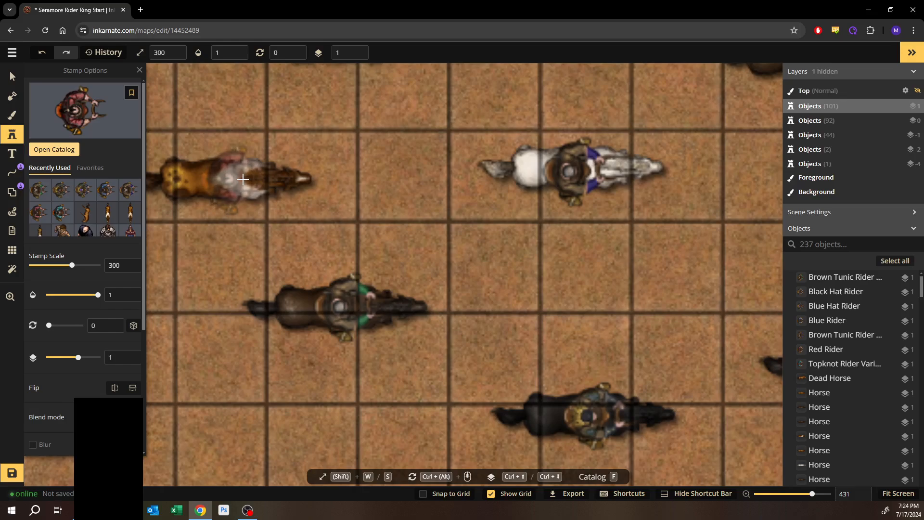
{"action": "left_click", "coordinate": [242, 179]}
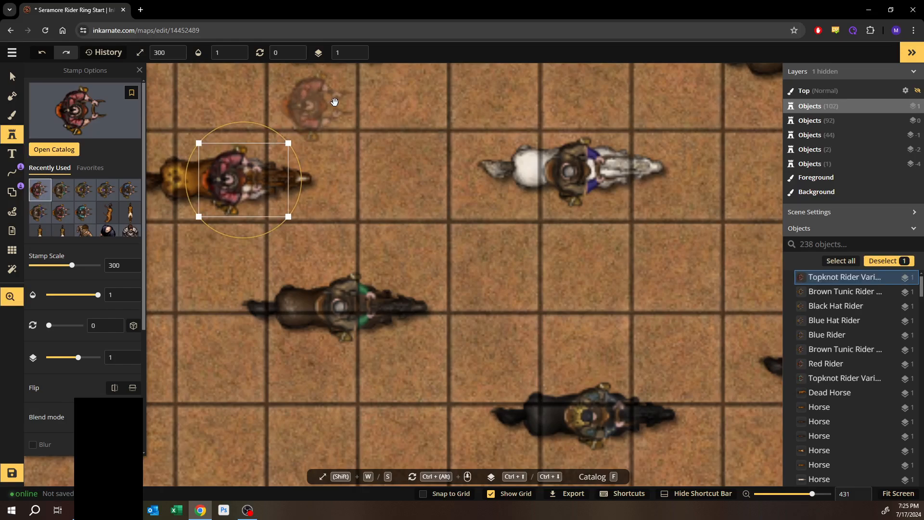
- Pick the Turquoise Rider stamp and place it on the riderless tan horse
{"action": "left_click_drag", "start_coordinate": [334, 145], "coordinate": [436, 363]}
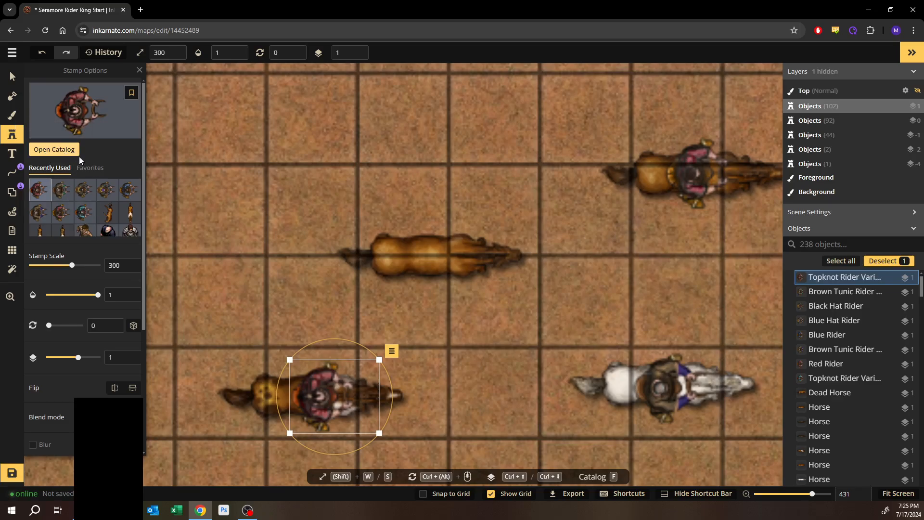
{"action": "left_click", "coordinate": [67, 151]}
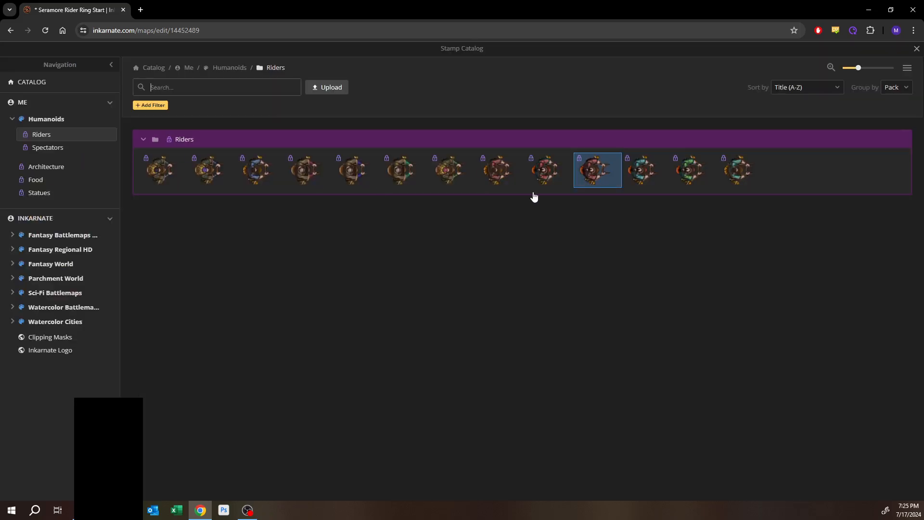
{"action": "left_click", "coordinate": [744, 163]}
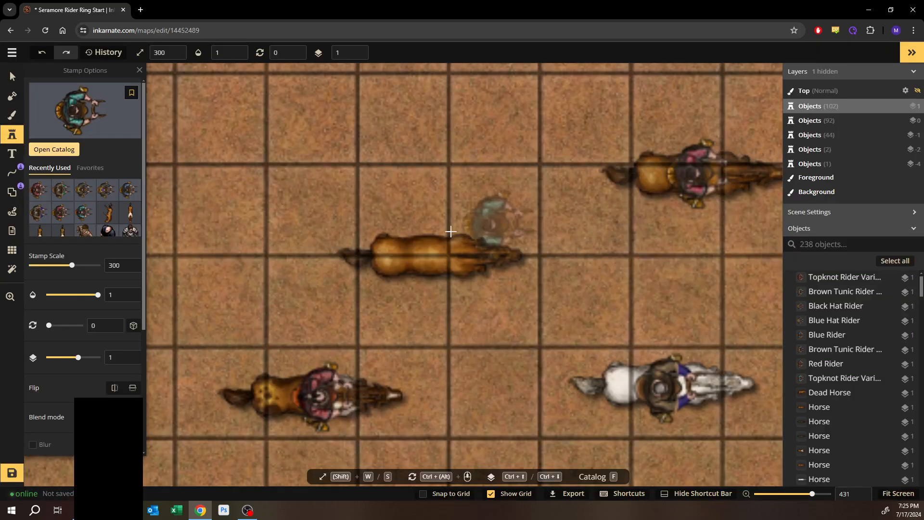
{"action": "left_click", "coordinate": [449, 256]}
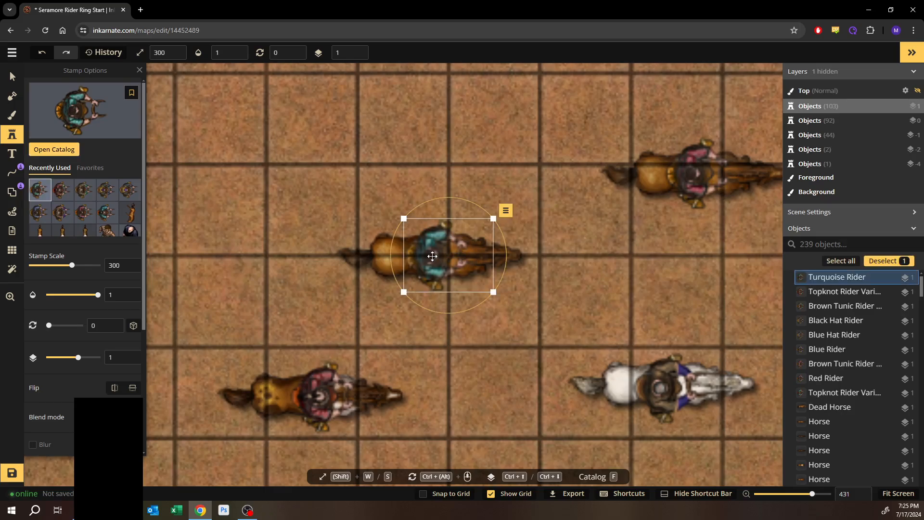
- Select the Blue Hat Rider together with its horse and nudge the pair slightly down and left
{"action": "key", "text": "space"}
{"action": "left_click_drag", "start_coordinate": [293, 290], "coordinate": [475, 173]}
{"action": "scroll", "coordinate": [435, 236], "scroll_direction": "down", "scroll_amount": 5}
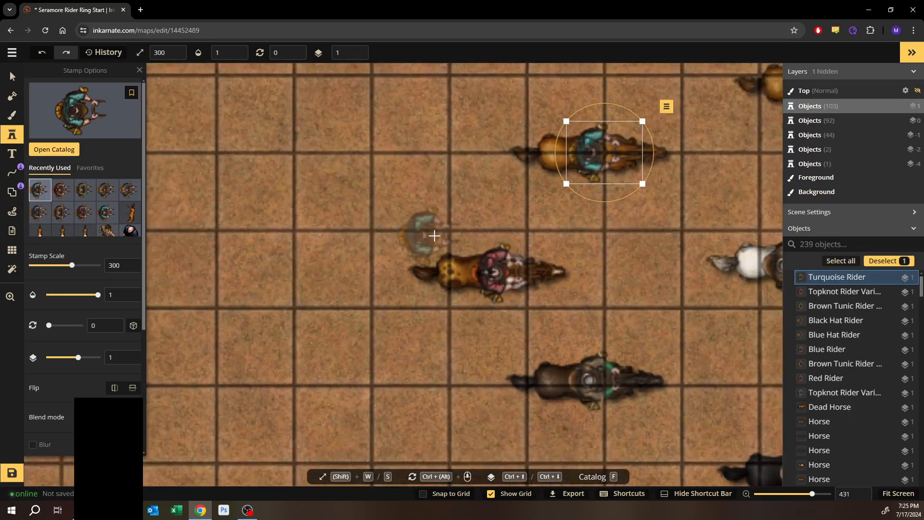
{"action": "scroll", "coordinate": [436, 244], "scroll_direction": "down", "scroll_amount": 4}
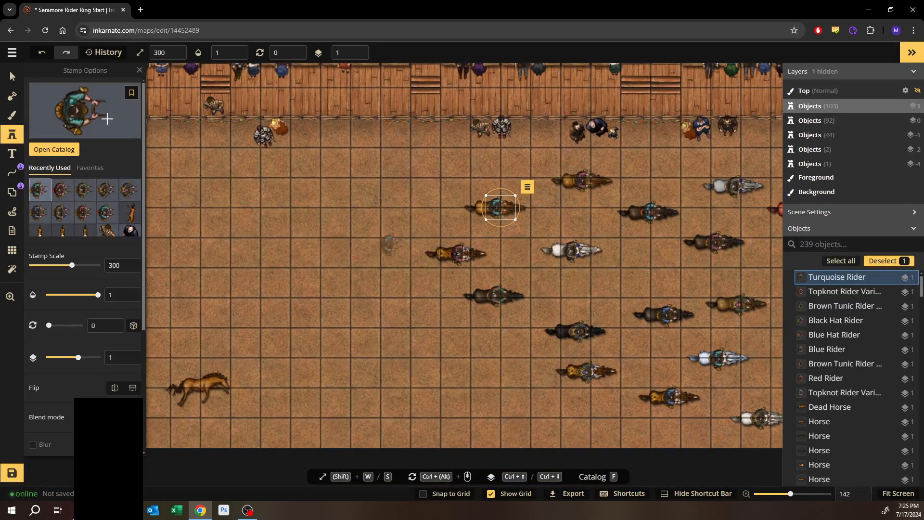
{"action": "left_click", "coordinate": [12, 76]}
{"action": "key", "text": "space"}
{"action": "left_click_drag", "start_coordinate": [555, 406], "coordinate": [423, 375]}
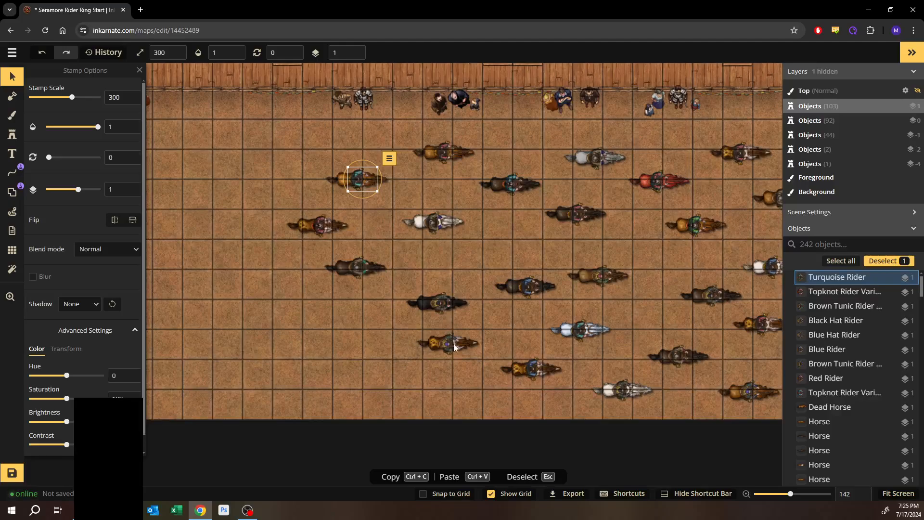
{"action": "left_click", "coordinate": [473, 350]}
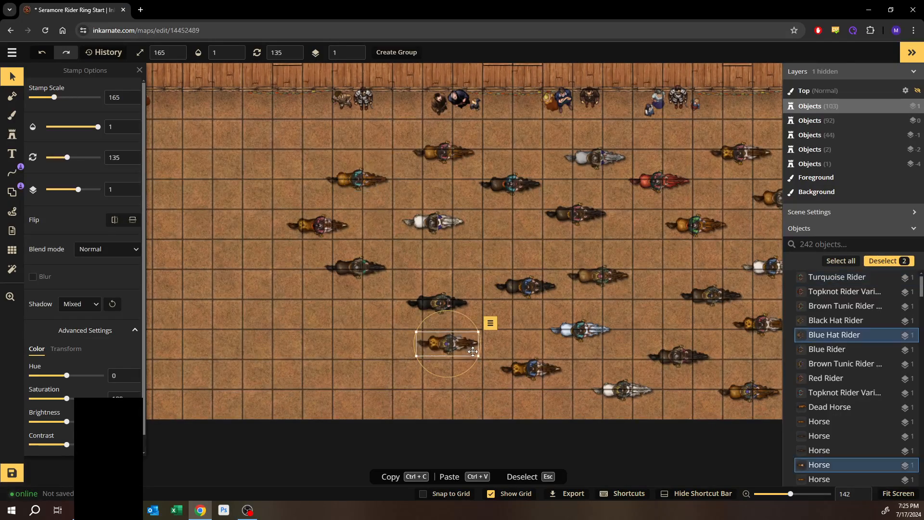
{"action": "left_click_drag", "start_coordinate": [454, 343], "coordinate": [441, 357]}
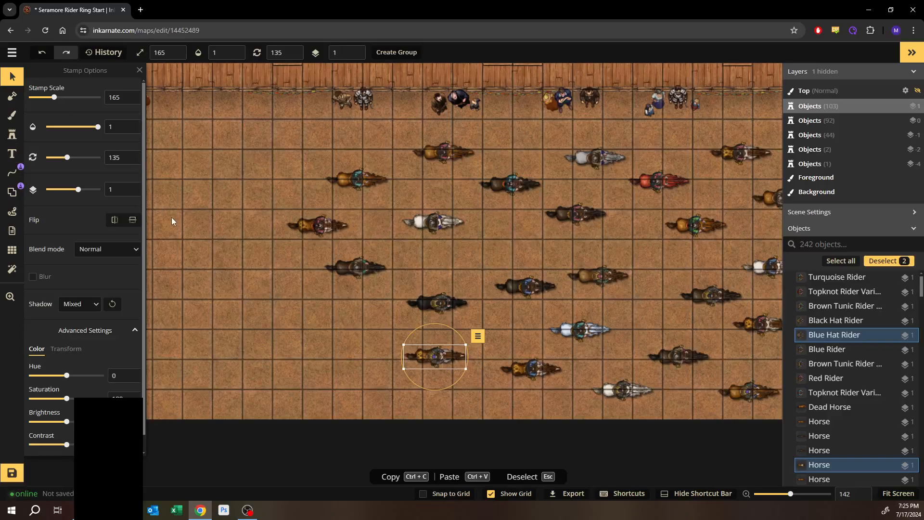
{"action": "left_click", "coordinate": [195, 212]}
- Save the Seramore Rider Ring Start map
{"action": "scroll", "coordinate": [195, 212], "scroll_direction": "down", "scroll_amount": 4}
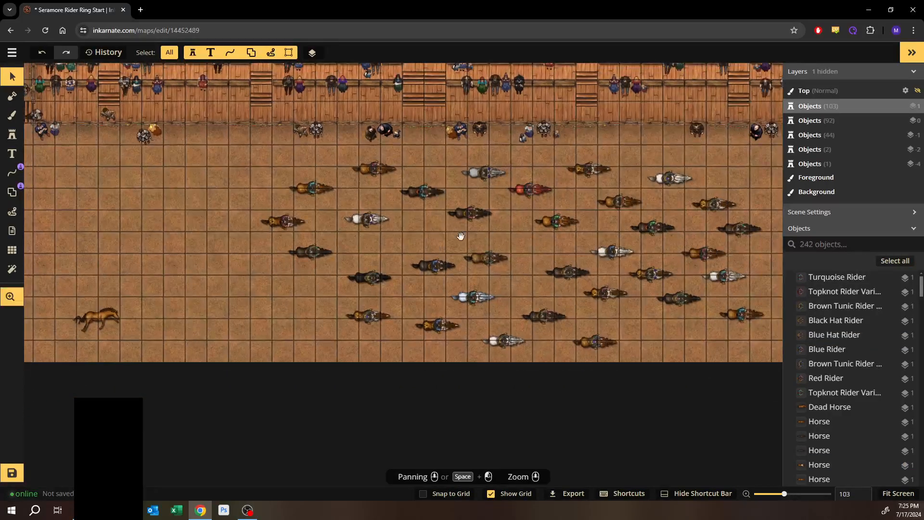
{"action": "left_click_drag", "start_coordinate": [461, 236], "coordinate": [359, 282]}
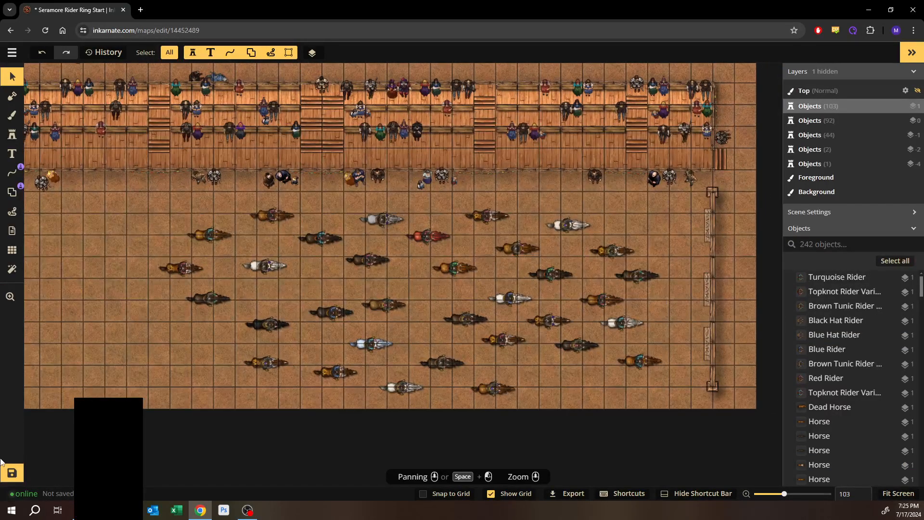
{"action": "left_click", "coordinate": [6, 473]}
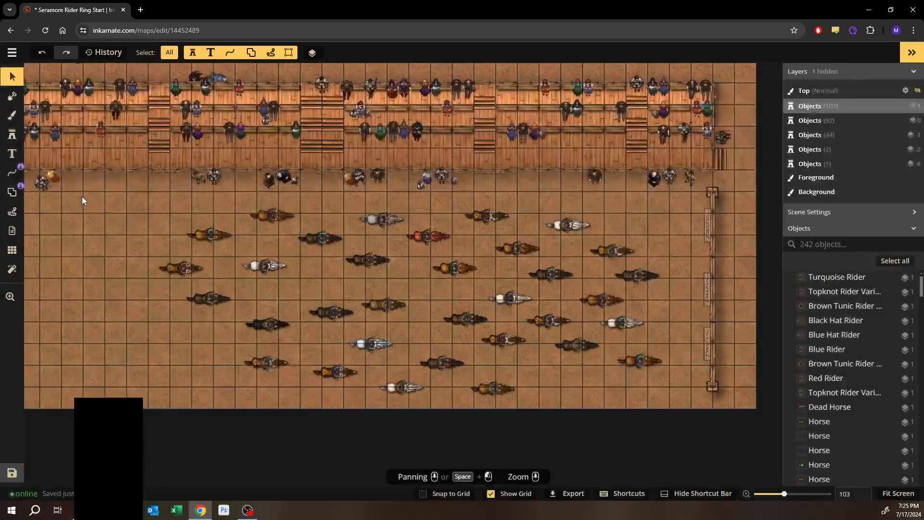
- Return to the maps list and open the Jungle Creatures map
{"action": "left_click", "coordinate": [12, 52]}
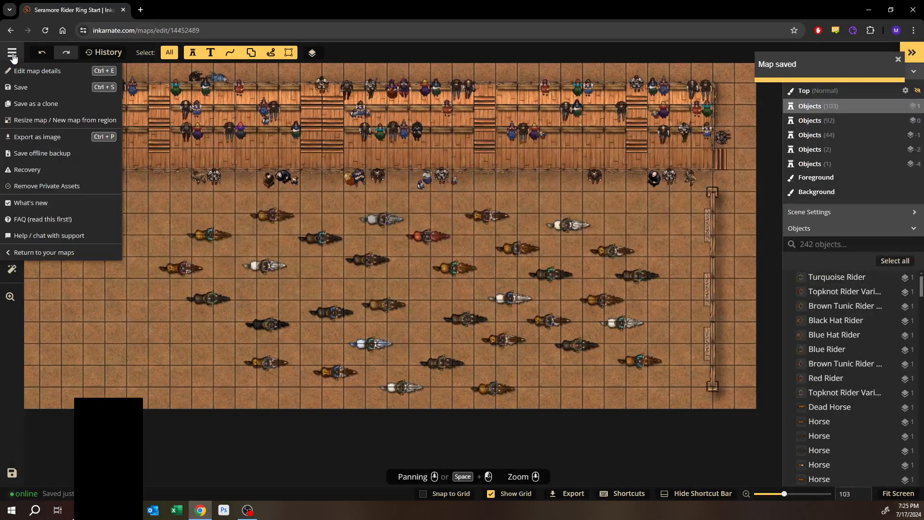
{"action": "left_click", "coordinate": [23, 256]}
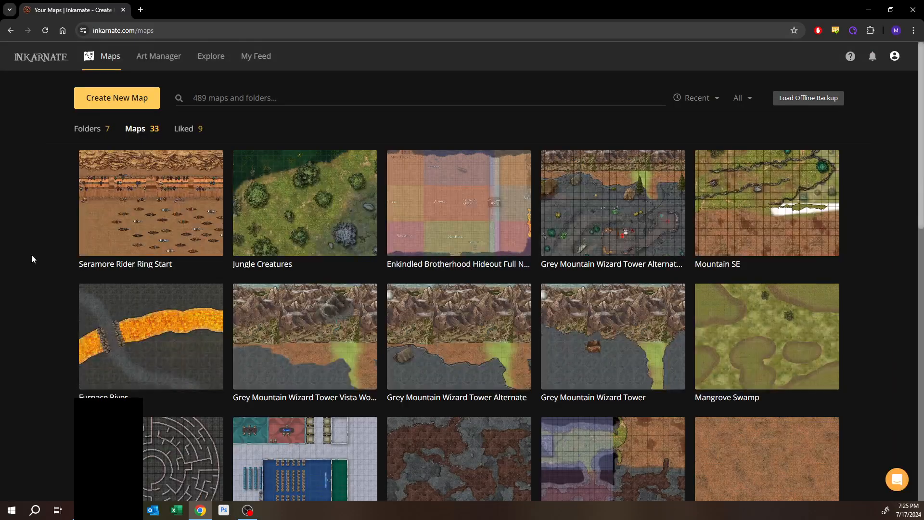
{"action": "left_click", "coordinate": [313, 211]}
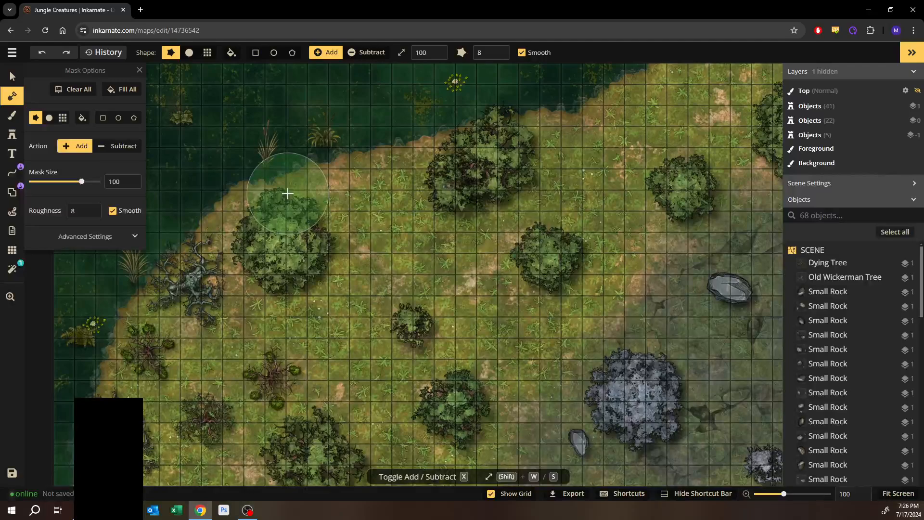
- Pan and zoom around the Jungle Creatures map to examine its clearings, trees and rocks
{"action": "left_click", "coordinate": [14, 77]}
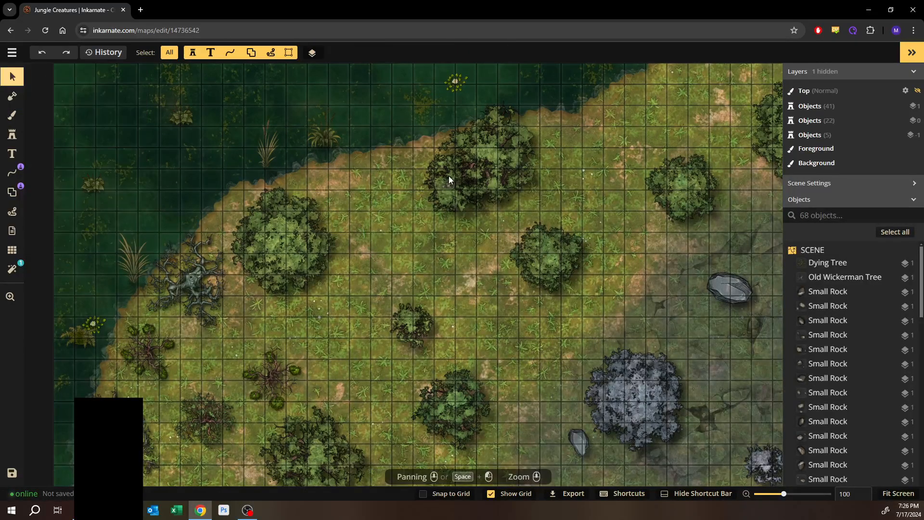
{"action": "key", "text": "space"}
{"action": "left_click_drag", "start_coordinate": [585, 173], "coordinate": [481, 126]}
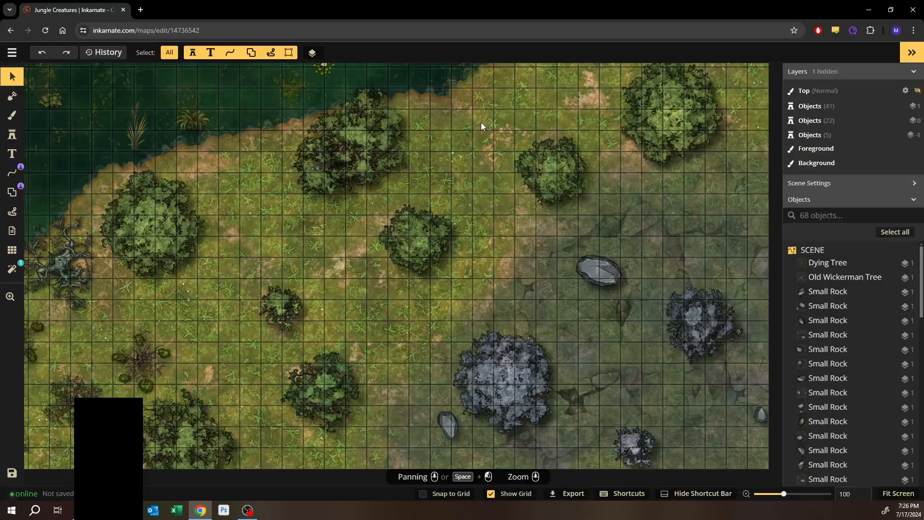
{"action": "key", "text": "space"}
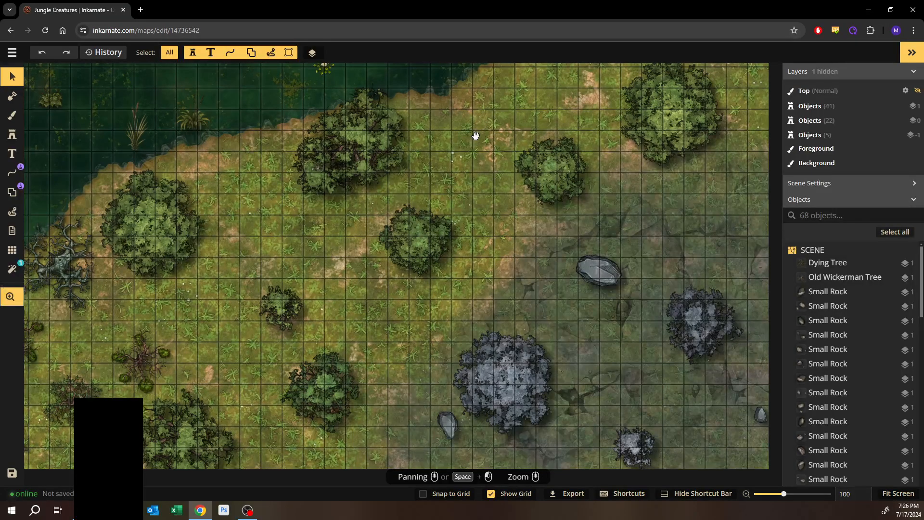
{"action": "left_click_drag", "start_coordinate": [482, 127], "coordinate": [433, 166]}
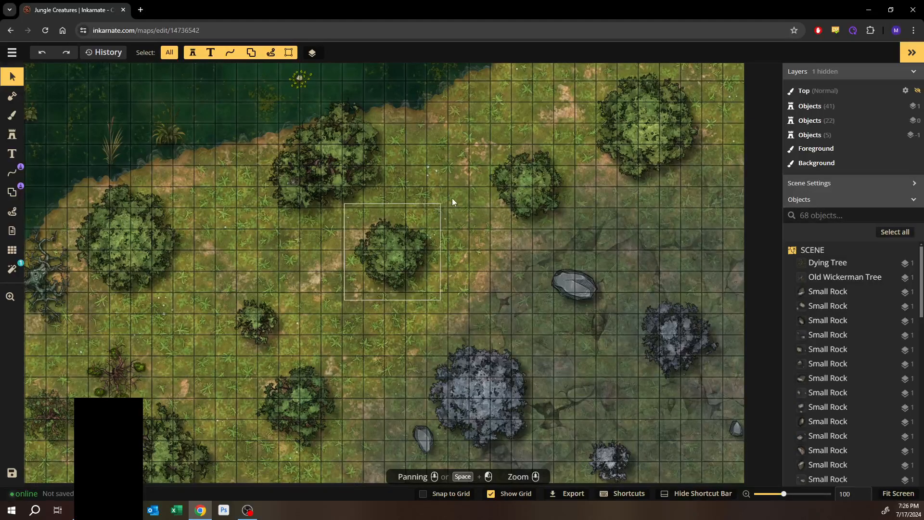
{"action": "left_click_drag", "start_coordinate": [453, 198], "coordinate": [327, 176]}
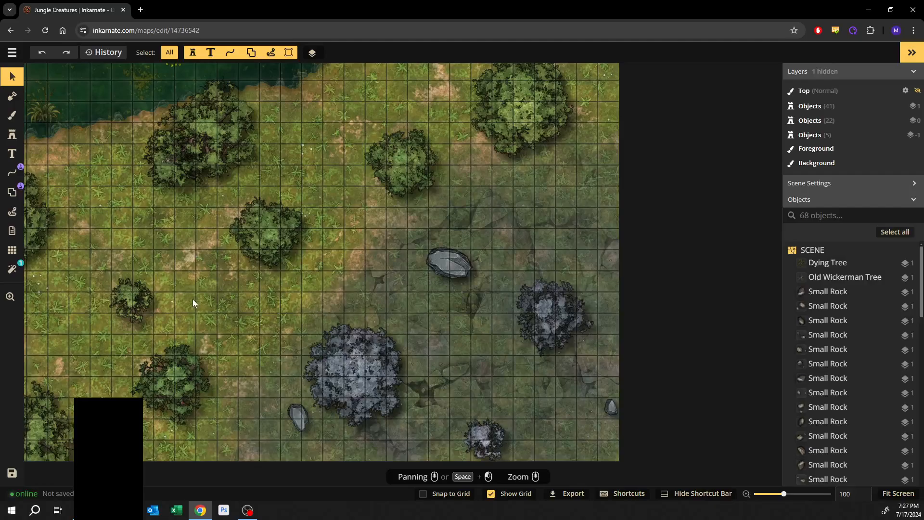
{"action": "scroll", "coordinate": [166, 161], "scroll_direction": "up", "scroll_amount": 7}
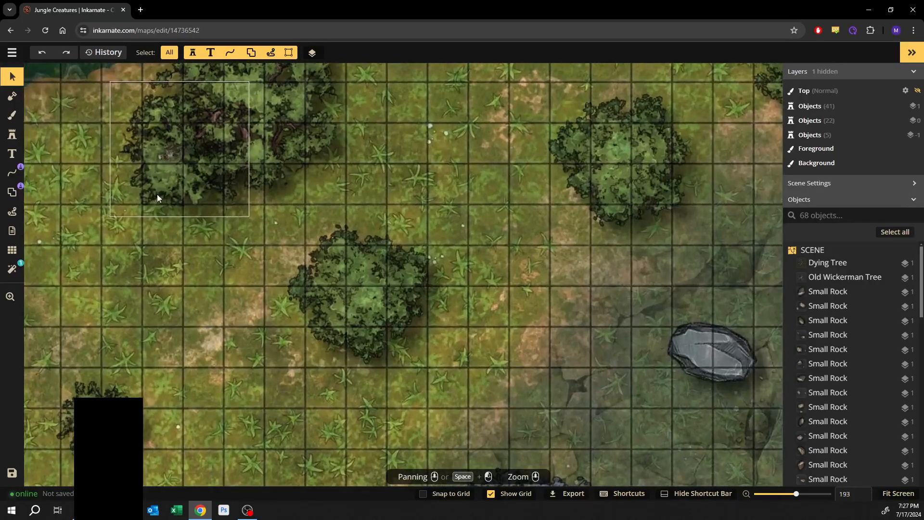
{"action": "left_click_drag", "start_coordinate": [173, 180], "coordinate": [221, 230]}
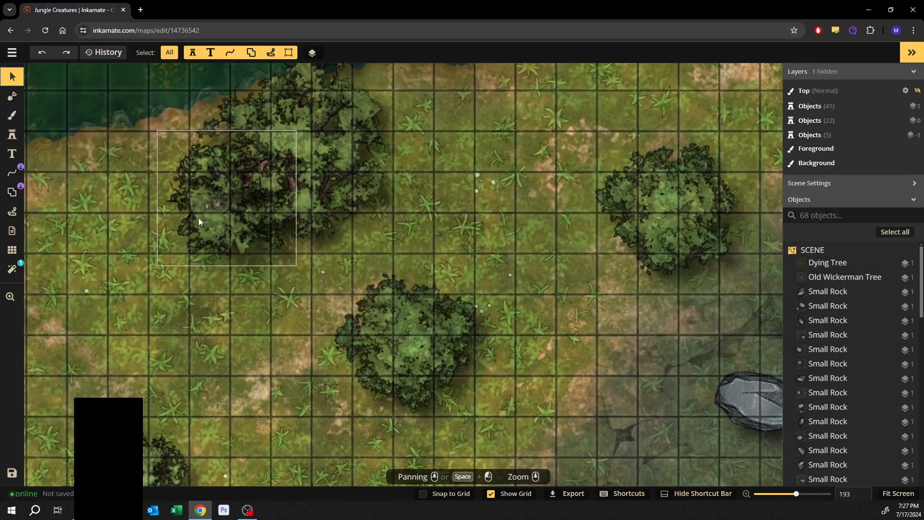
{"action": "left_click_drag", "start_coordinate": [150, 351], "coordinate": [582, 103]}
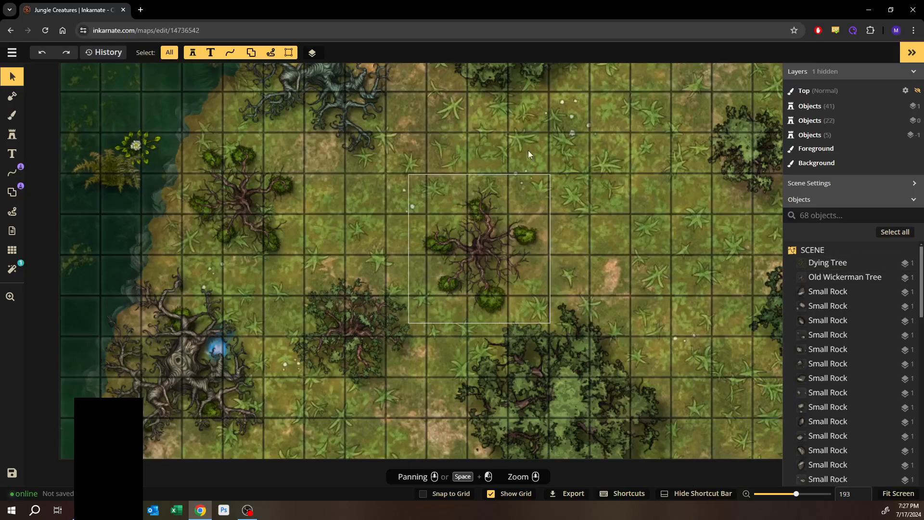
{"action": "scroll", "coordinate": [612, 147], "scroll_direction": "down", "scroll_amount": 3}
{"action": "scroll", "coordinate": [613, 147], "scroll_direction": "down", "scroll_amount": 3}
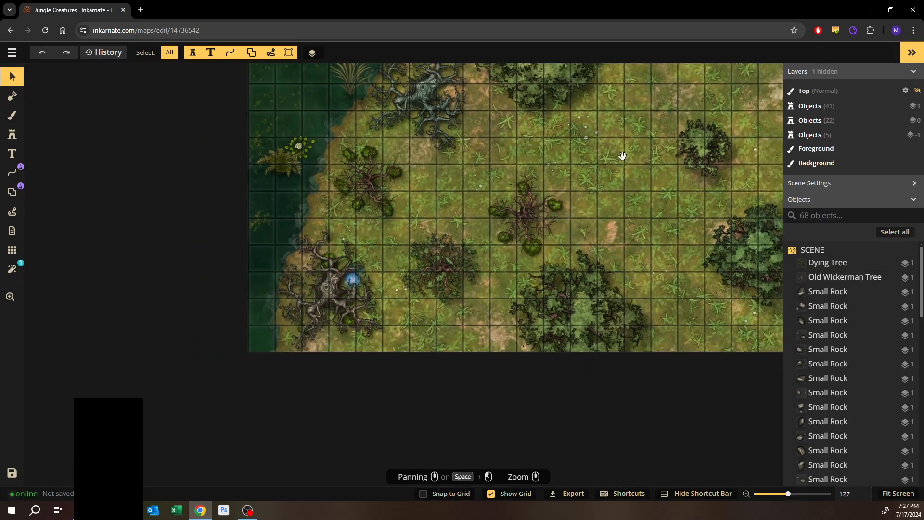
{"action": "scroll", "coordinate": [495, 210], "scroll_direction": "down", "scroll_amount": 1}
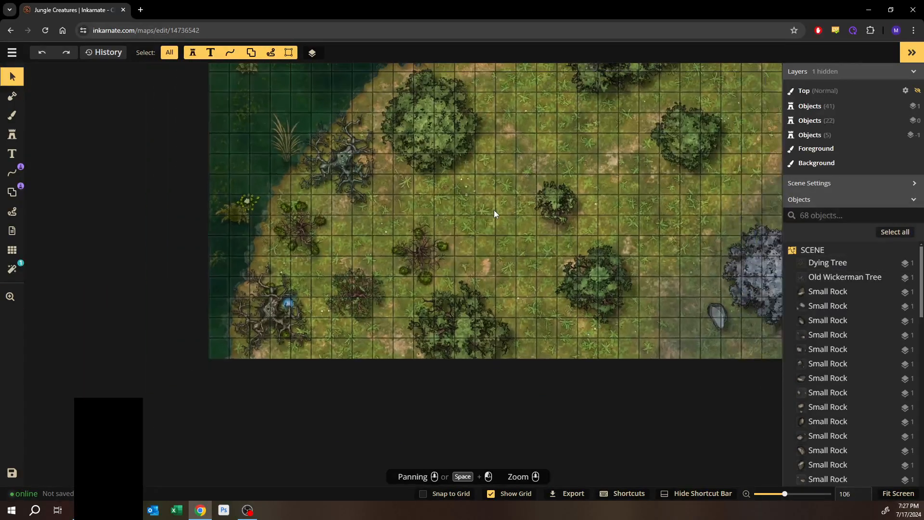
- Open the stamp catalog, search for vine, and pick the Grasping Vines stamp
{"action": "scroll", "coordinate": [499, 191], "scroll_direction": "down", "scroll_amount": 2}
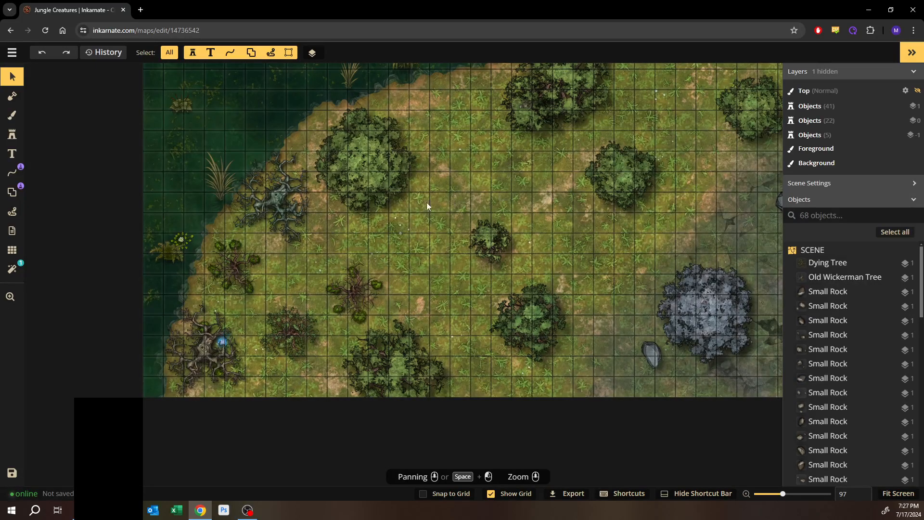
{"action": "scroll", "coordinate": [375, 226], "scroll_direction": "up", "scroll_amount": 1}
{"action": "scroll", "coordinate": [374, 223], "scroll_direction": "up", "scroll_amount": 3}
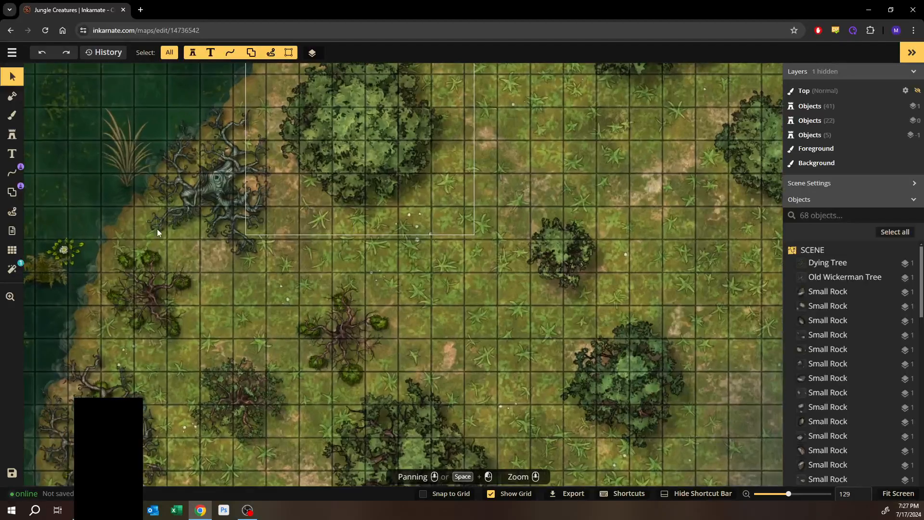
{"action": "left_click", "coordinate": [12, 135]}
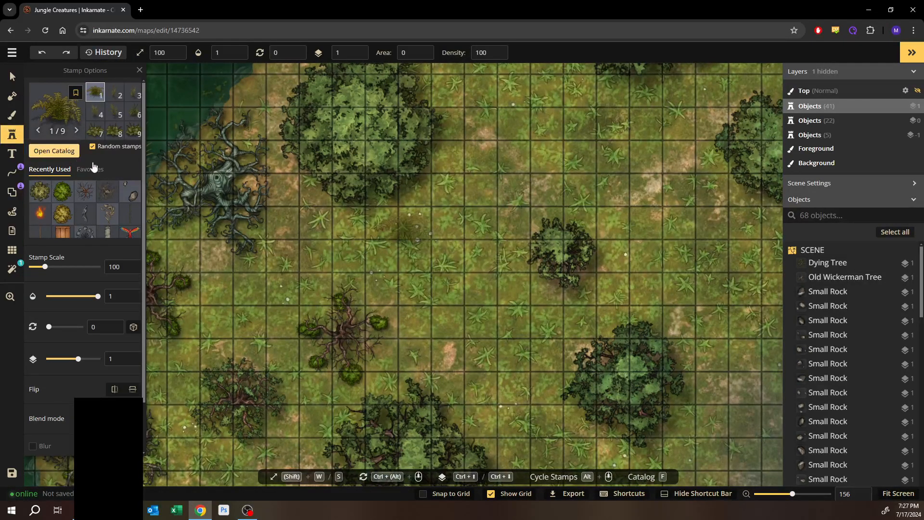
{"action": "key", "text": "f"}
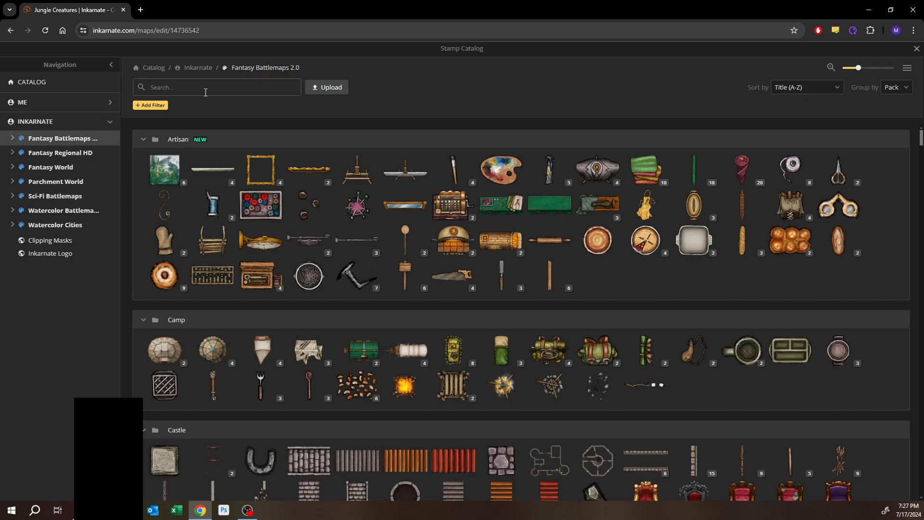
{"action": "left_click", "coordinate": [204, 88]}
{"action": "type", "text": "vine"}
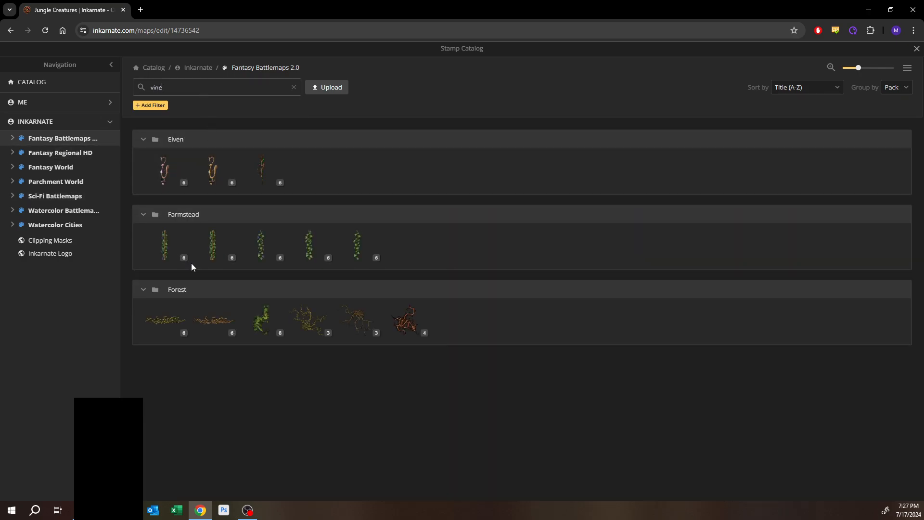
{"action": "mouse_move", "coordinate": [225, 244]}
{"action": "mouse_move", "coordinate": [263, 247]}
{"action": "mouse_move", "coordinate": [301, 332]}
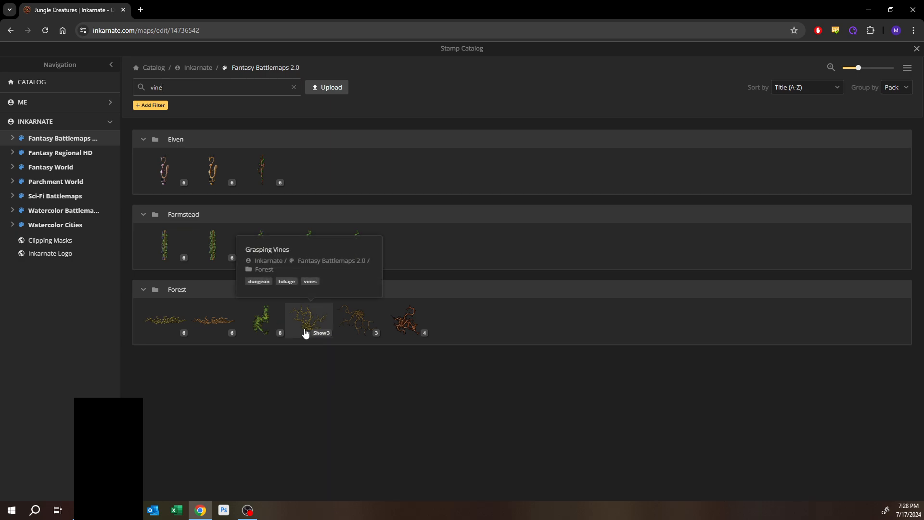
{"action": "left_click", "coordinate": [305, 332]}
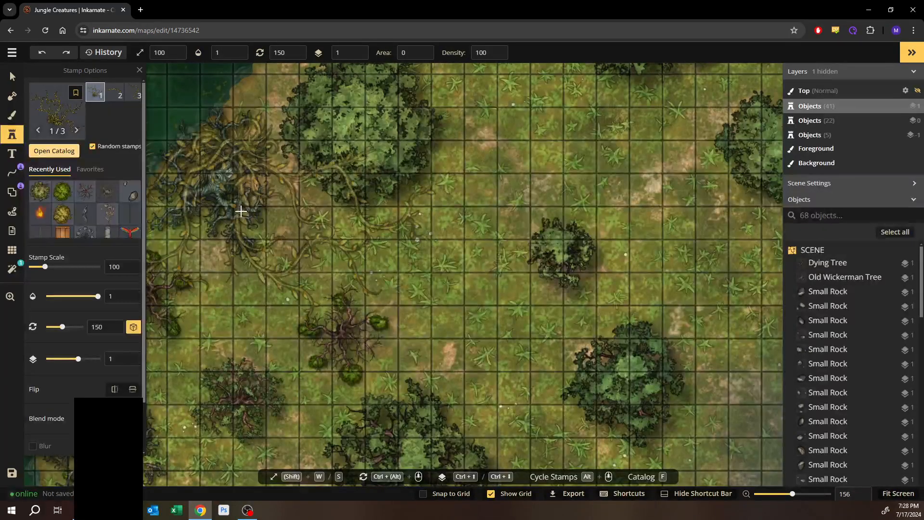
- Set the stamp scale to 30 and stamp Grasping Vines over the dead tree near the map's upper-left edge
{"action": "left_click", "coordinate": [117, 268]}
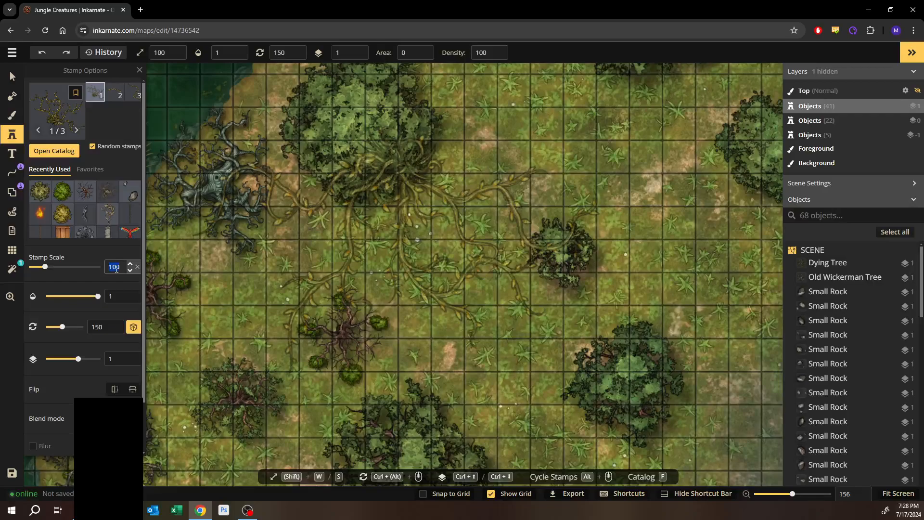
{"action": "type", "text": "30"}
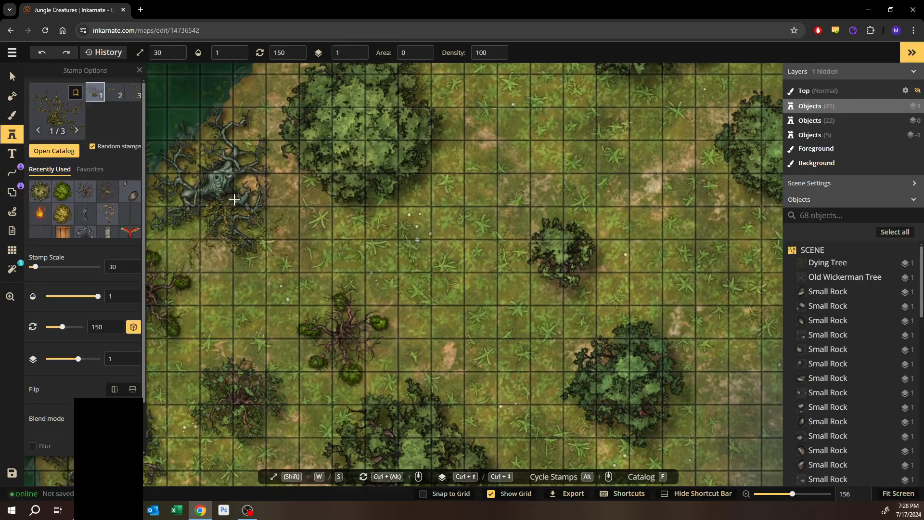
{"action": "scroll", "coordinate": [234, 198], "scroll_direction": "up", "scroll_amount": 4}
{"action": "scroll", "coordinate": [234, 198], "scroll_direction": "up", "scroll_amount": 4}
{"action": "key", "text": "space"}
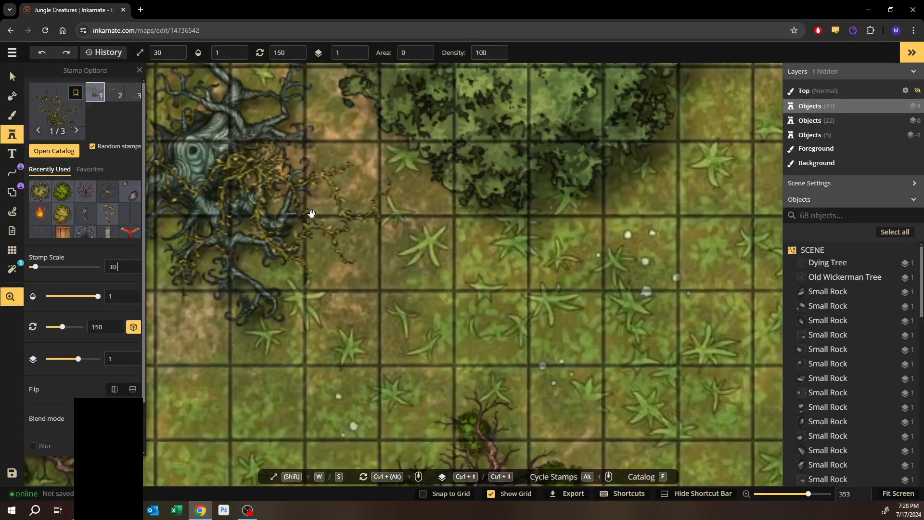
{"action": "left_click_drag", "start_coordinate": [303, 211], "coordinate": [384, 229]}
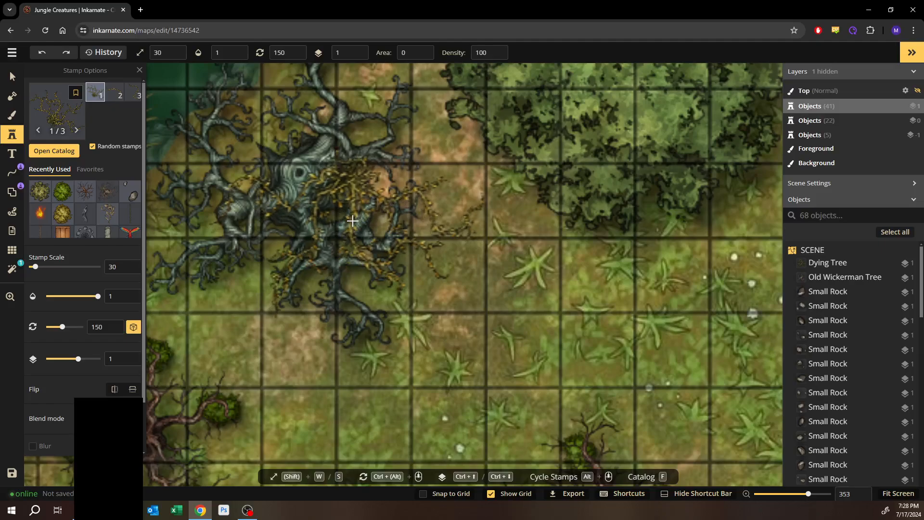
{"action": "left_click", "coordinate": [423, 254]}
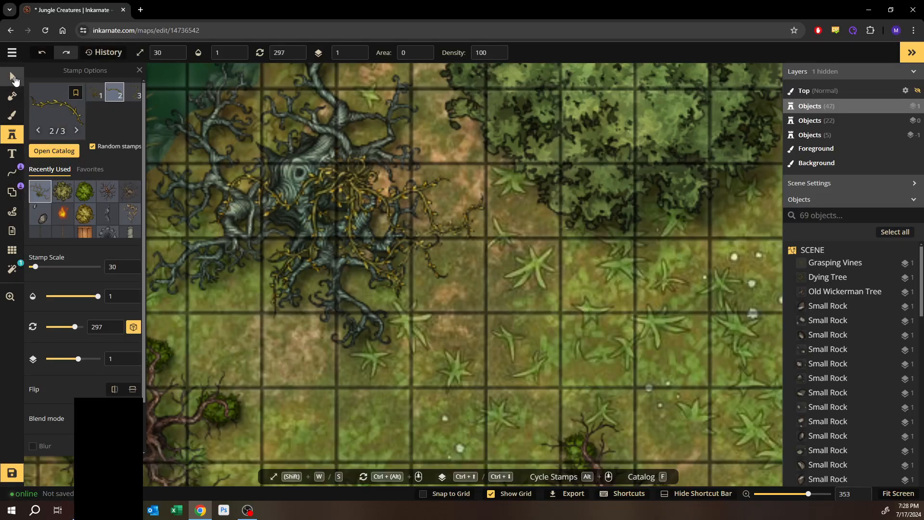
- Select the new vine, move it down to the lower Objects layer, rotate it and reposition it among the tree's branches
{"action": "left_click", "coordinate": [13, 76]}
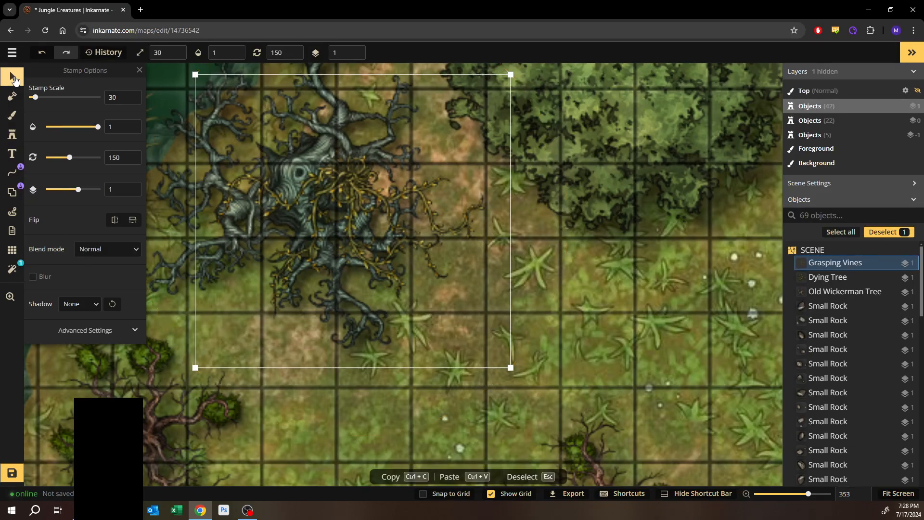
{"action": "key", "text": "Page_Down"}
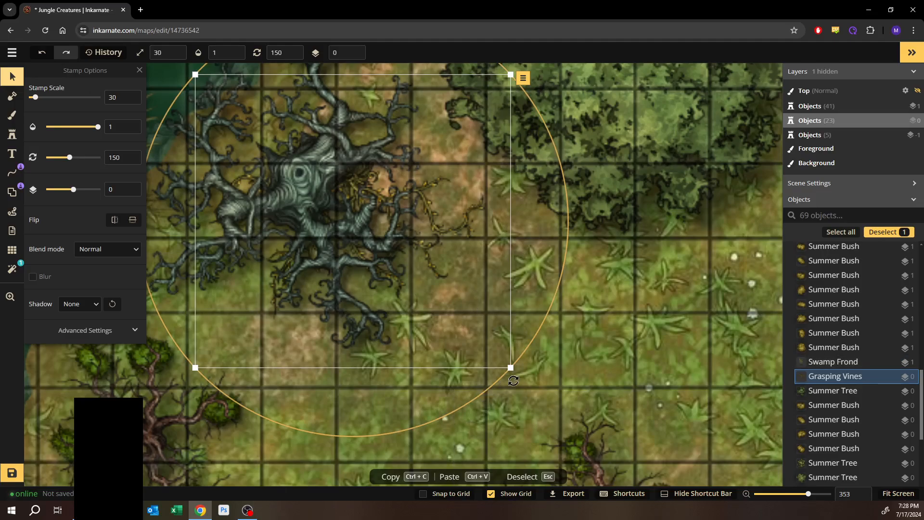
{"action": "left_click_drag", "start_coordinate": [515, 381], "coordinate": [584, 286]}
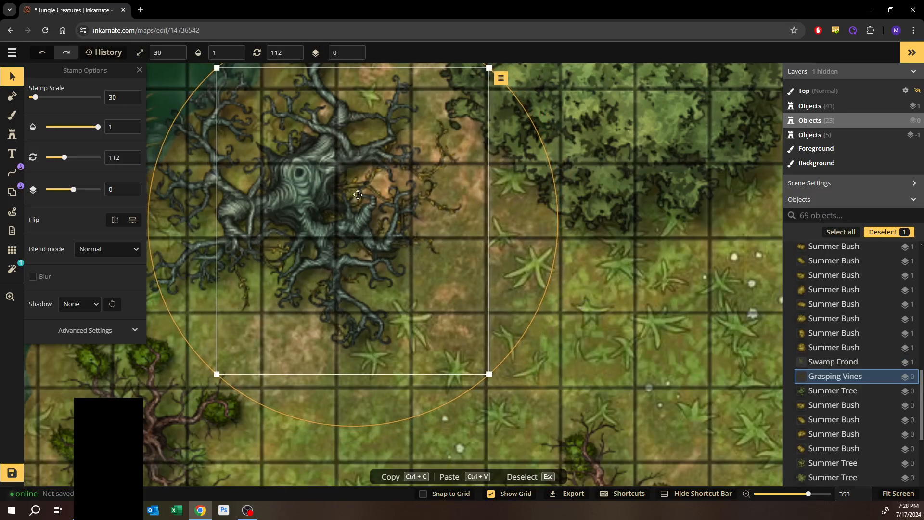
{"action": "left_click_drag", "start_coordinate": [366, 191], "coordinate": [370, 212]}
{"action": "left_click_drag", "start_coordinate": [247, 221], "coordinate": [422, 230]}
- Stamp two more Grasping Vines variants around the same dead tree's branches
{"action": "left_click", "coordinate": [12, 134]}
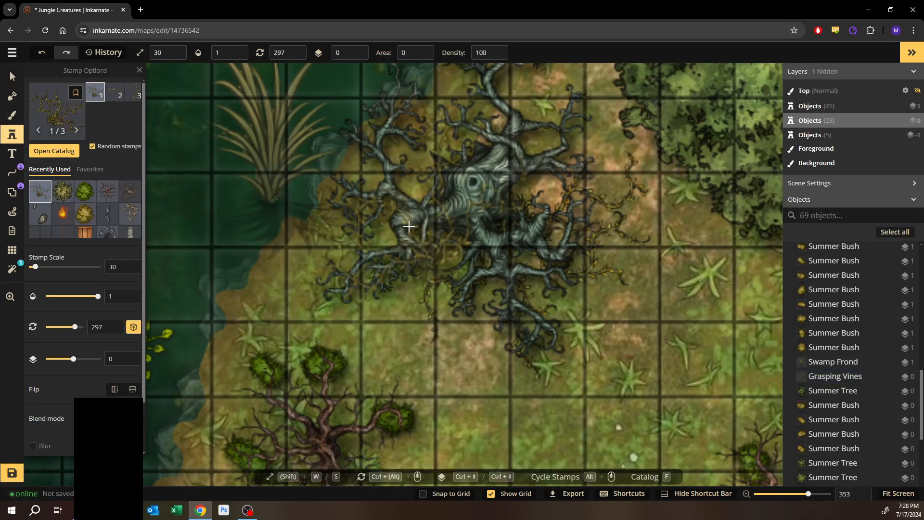
{"action": "left_click", "coordinate": [115, 94]}
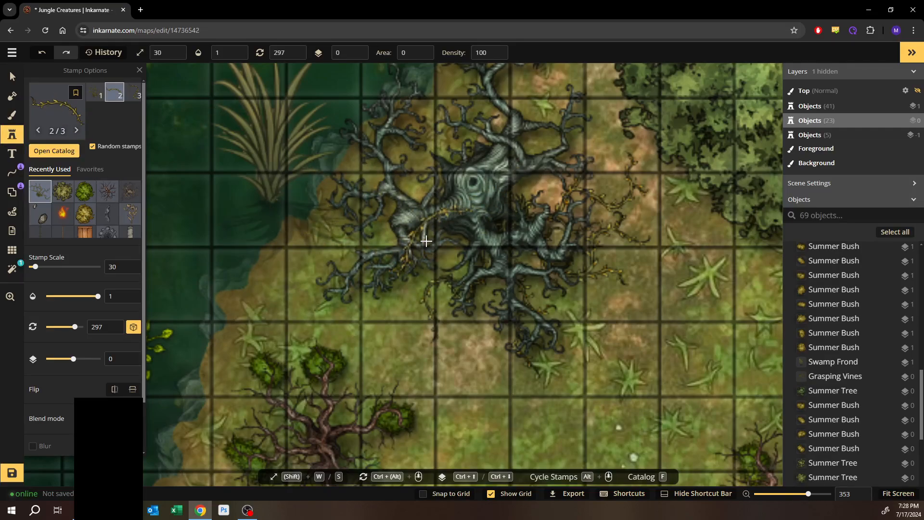
{"action": "left_click", "coordinate": [414, 233]}
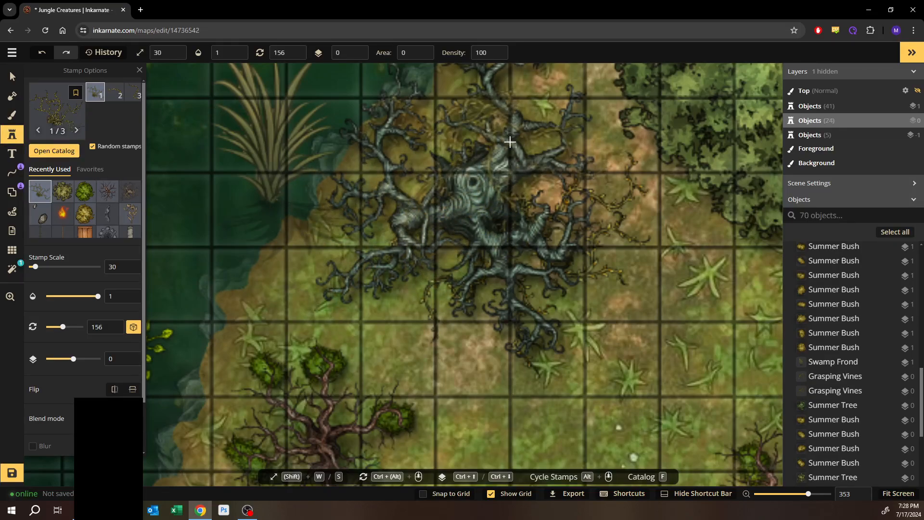
{"action": "left_click", "coordinate": [133, 93]}
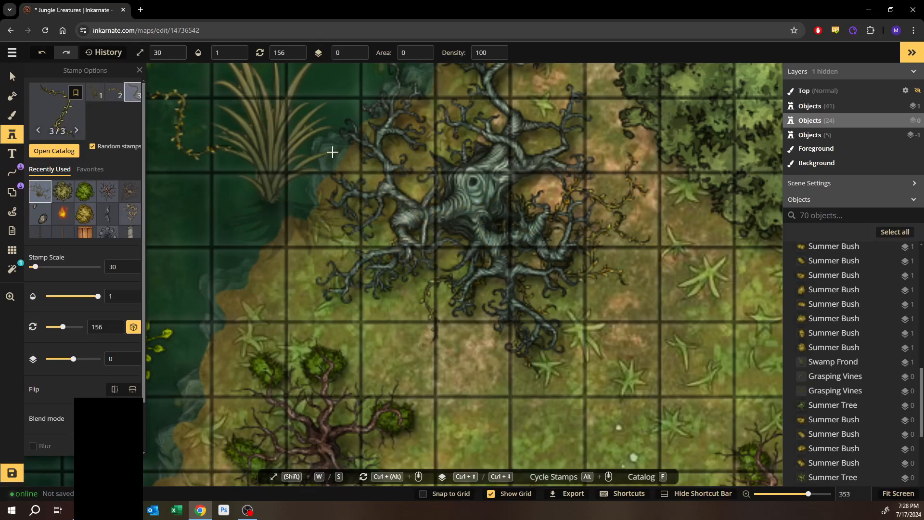
{"action": "key", "text": "space"}
{"action": "left_click_drag", "start_coordinate": [500, 176], "coordinate": [454, 221]}
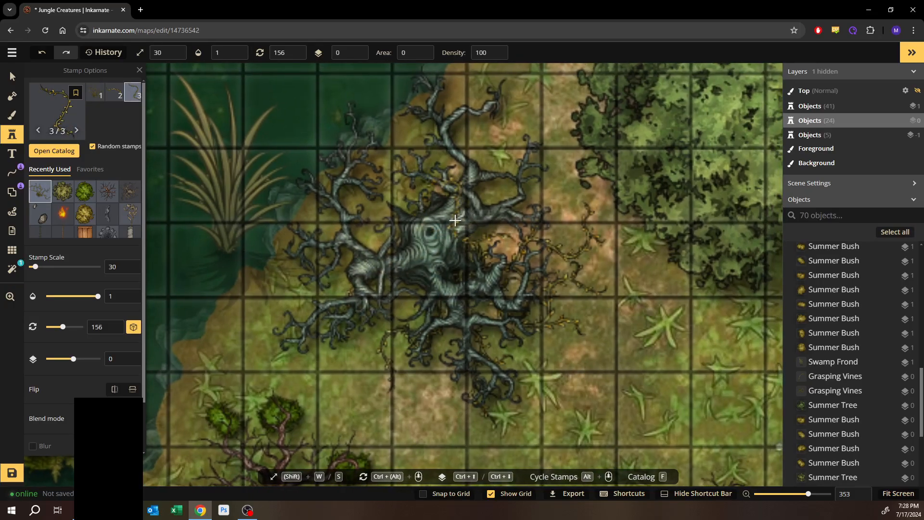
{"action": "left_click", "coordinate": [454, 221]}
- Select the latest vine, rotate it and nudge it up over the tree trunk
{"action": "key", "text": "v"}
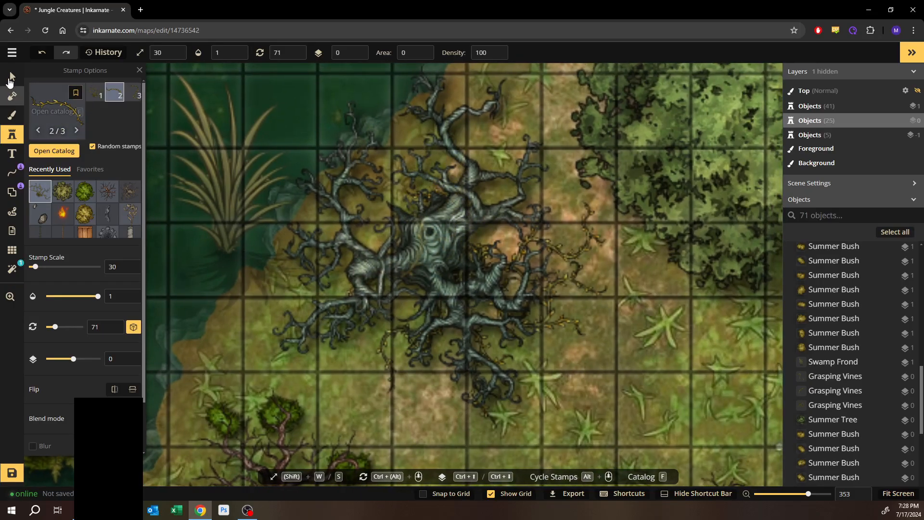
{"action": "left_click", "coordinate": [486, 144]}
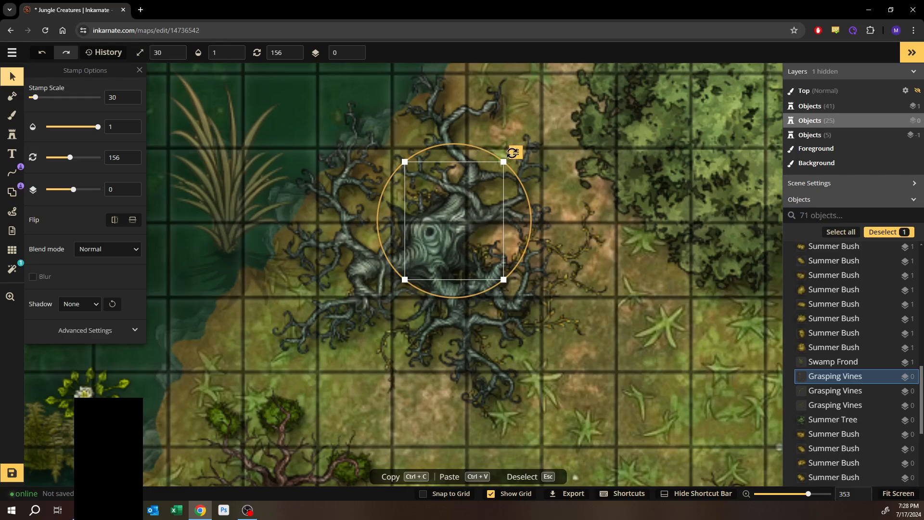
{"action": "left_click_drag", "start_coordinate": [563, 171], "coordinate": [572, 184]}
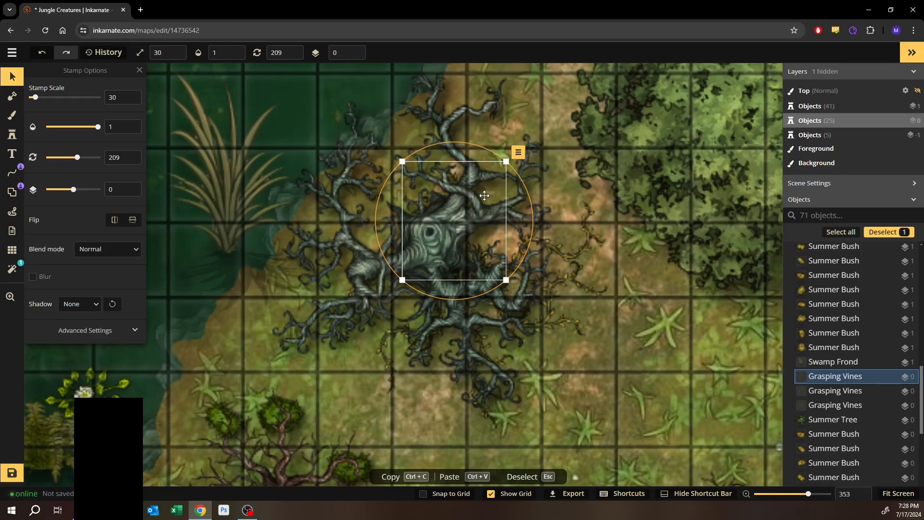
{"action": "left_click_drag", "start_coordinate": [468, 187], "coordinate": [487, 159]}
- Stamp another Grasping Vines on the lower dead tree with the blue glow
{"action": "key", "text": "space"}
{"action": "left_click_drag", "start_coordinate": [427, 376], "coordinate": [468, 192]}
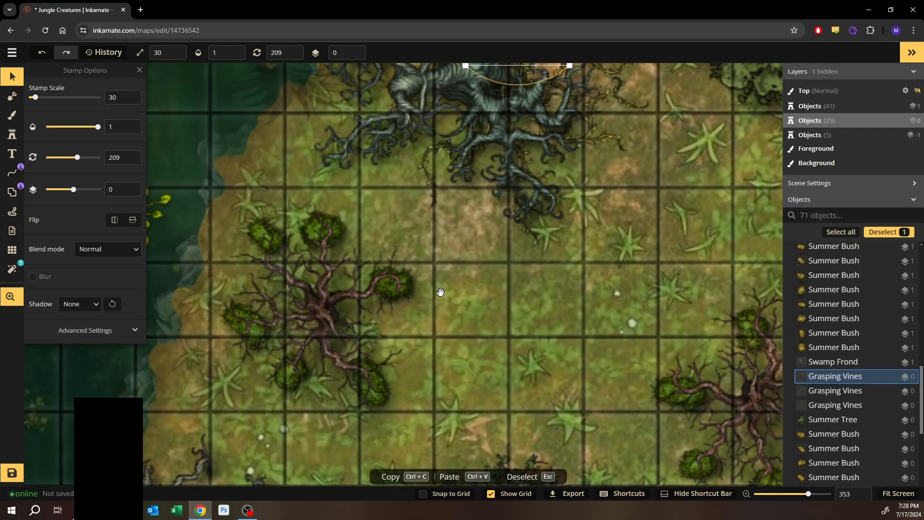
{"action": "left_click_drag", "start_coordinate": [400, 363], "coordinate": [450, 121]}
{"action": "left_click_drag", "start_coordinate": [446, 325], "coordinate": [468, 170]}
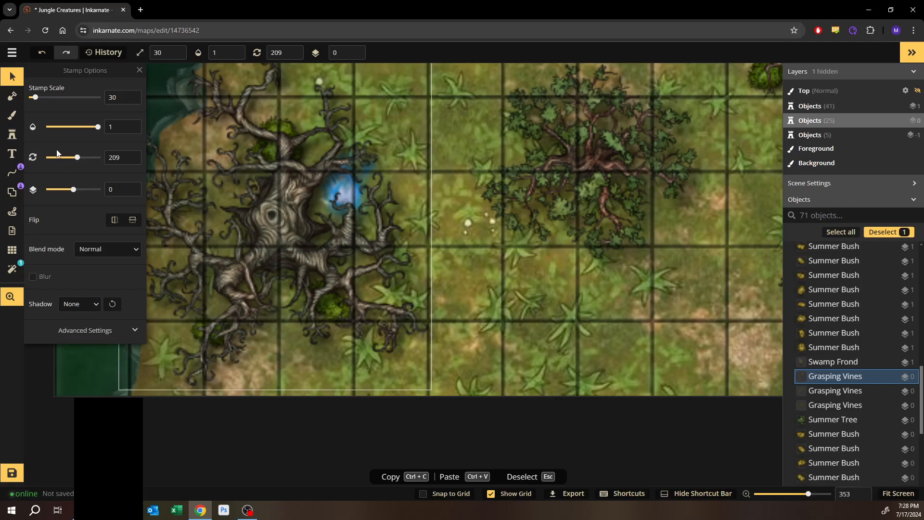
{"action": "left_click", "coordinate": [12, 134]}
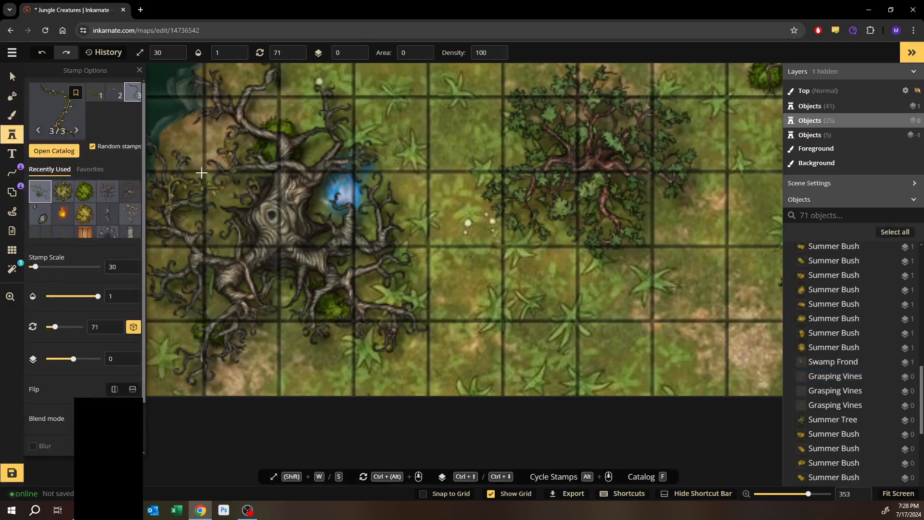
{"action": "left_click", "coordinate": [95, 91]}
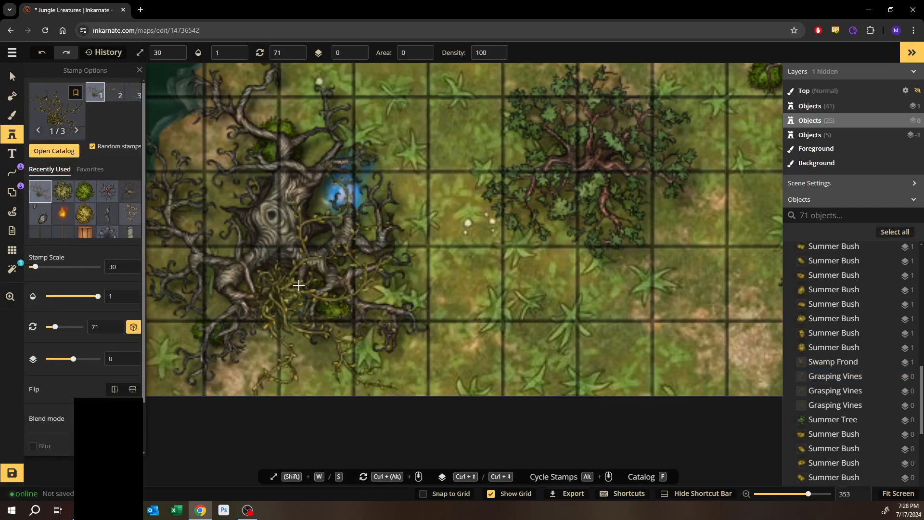
{"action": "left_click", "coordinate": [289, 260]}
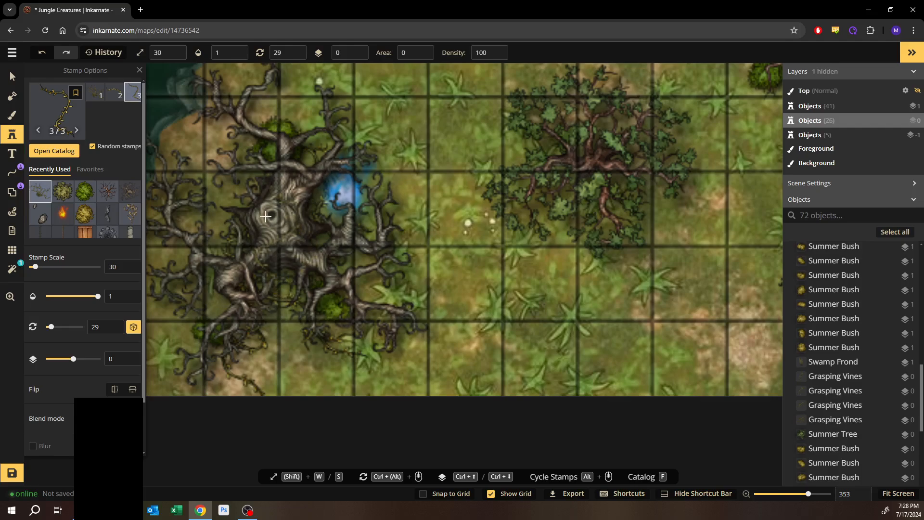
- Select that vine, rotate it around the tree, and deselect it
{"action": "left_click", "coordinate": [14, 78]}
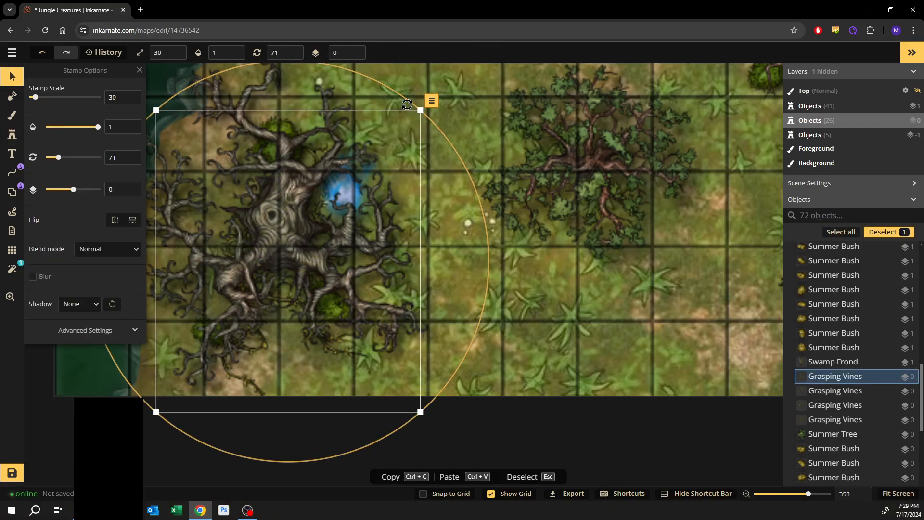
{"action": "left_click_drag", "start_coordinate": [408, 105], "coordinate": [444, 234]}
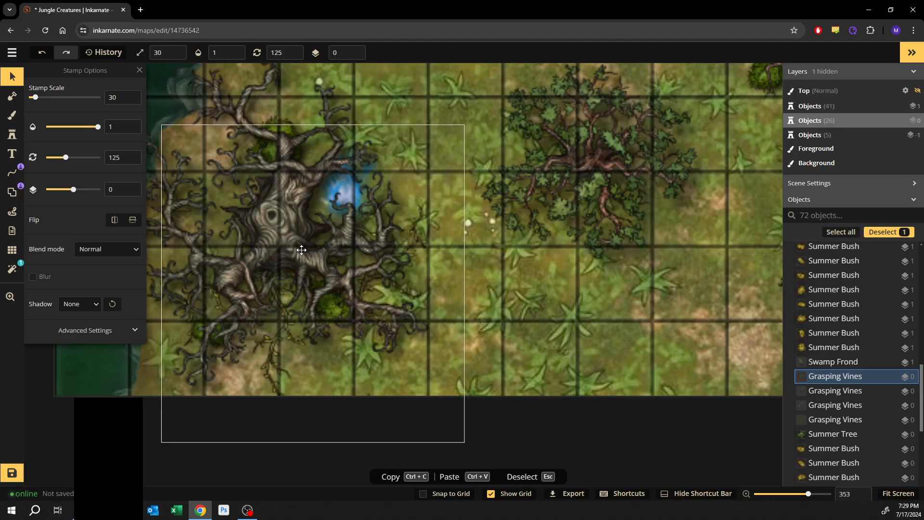
{"action": "left_click_drag", "start_coordinate": [301, 250], "coordinate": [301, 249]}
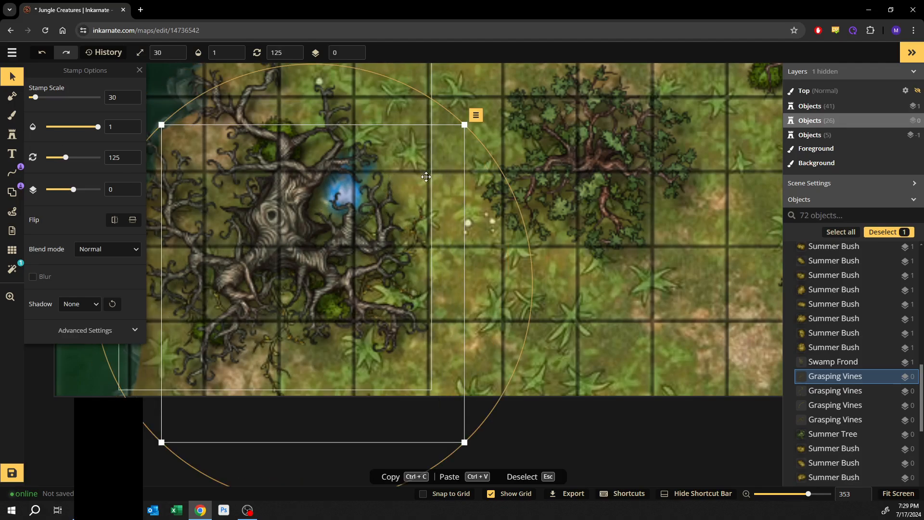
{"action": "left_click", "coordinate": [606, 314]}
- Zoom out and pan across the map to review the vine placements
{"action": "scroll", "coordinate": [604, 301], "scroll_direction": "down", "scroll_amount": 8}
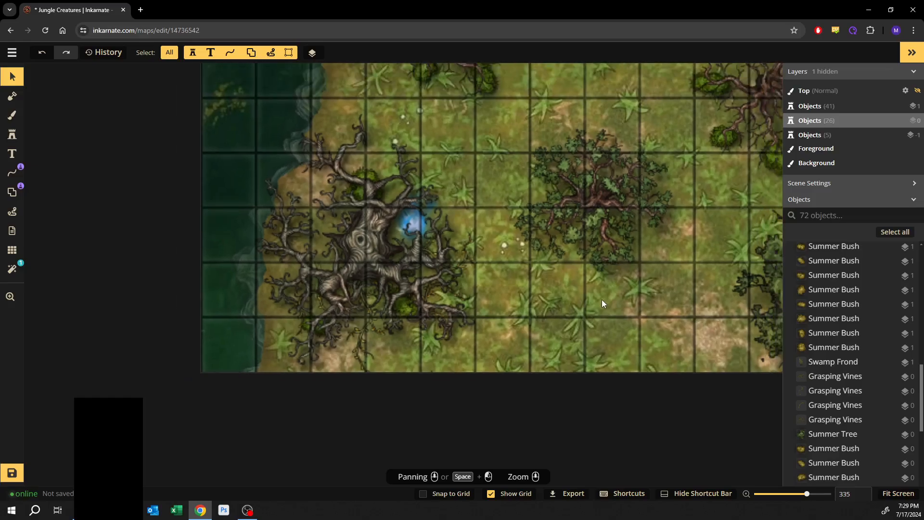
{"action": "left_click_drag", "start_coordinate": [646, 210], "coordinate": [440, 289]}
{"action": "scroll", "coordinate": [510, 251], "scroll_direction": "down", "scroll_amount": 2}
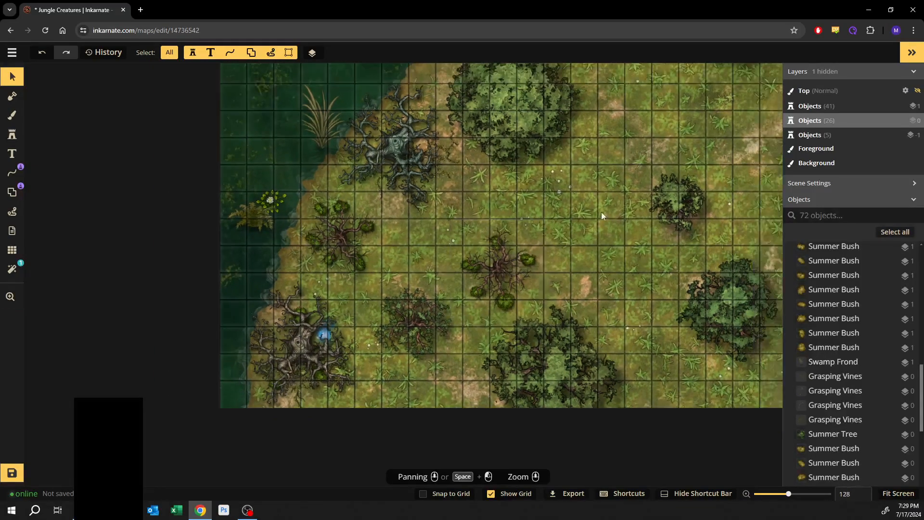
{"action": "left_click_drag", "start_coordinate": [597, 213], "coordinate": [456, 286]}
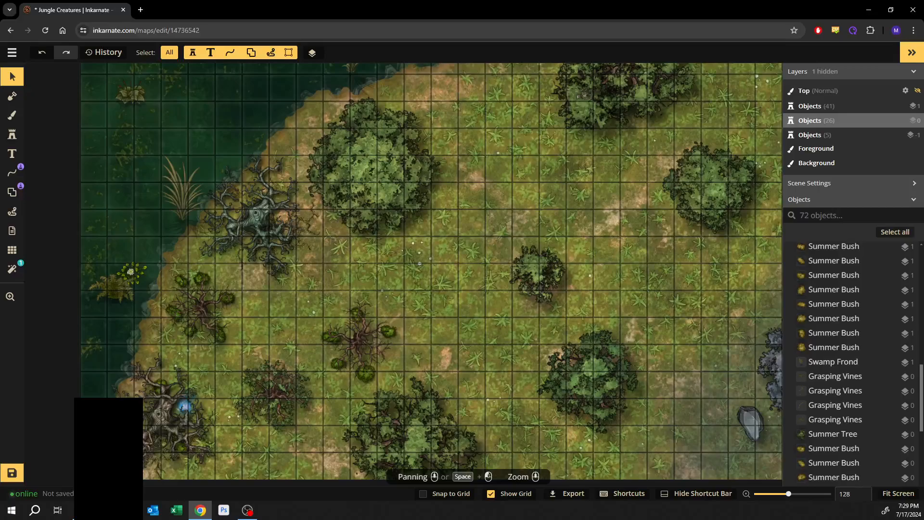
{"action": "left_click_drag", "start_coordinate": [613, 232], "coordinate": [446, 248]}
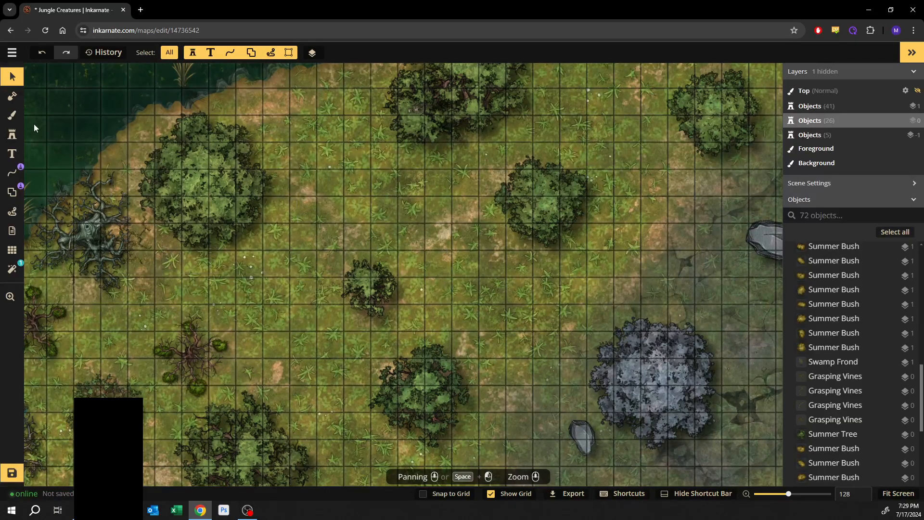
- Stamp a Fallen Tree from the Forest pack in the open grass near the upper-left bushes
{"action": "left_click", "coordinate": [18, 137]}
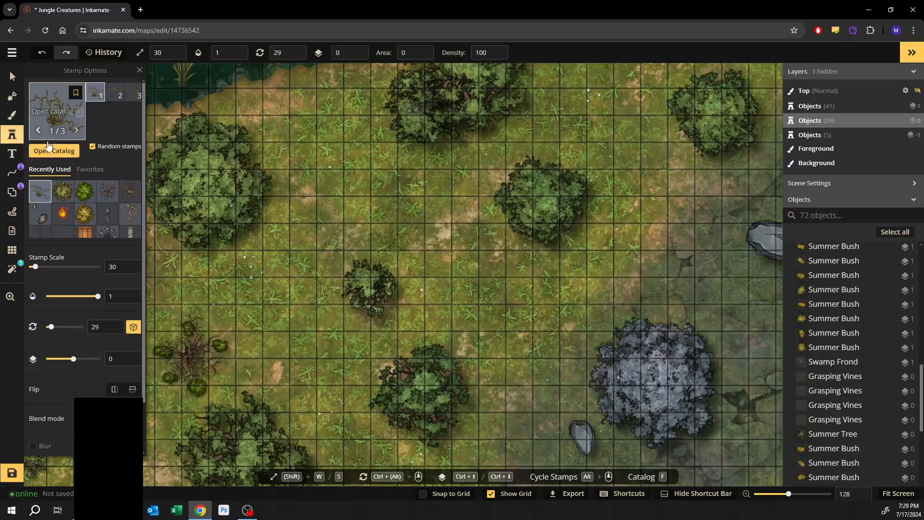
{"action": "left_click", "coordinate": [49, 152]}
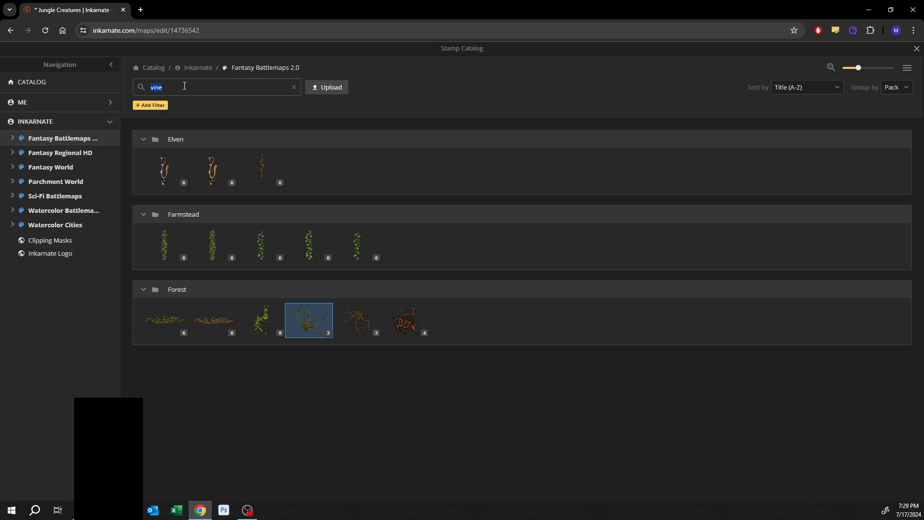
{"action": "type", "text": "fallen tree"}
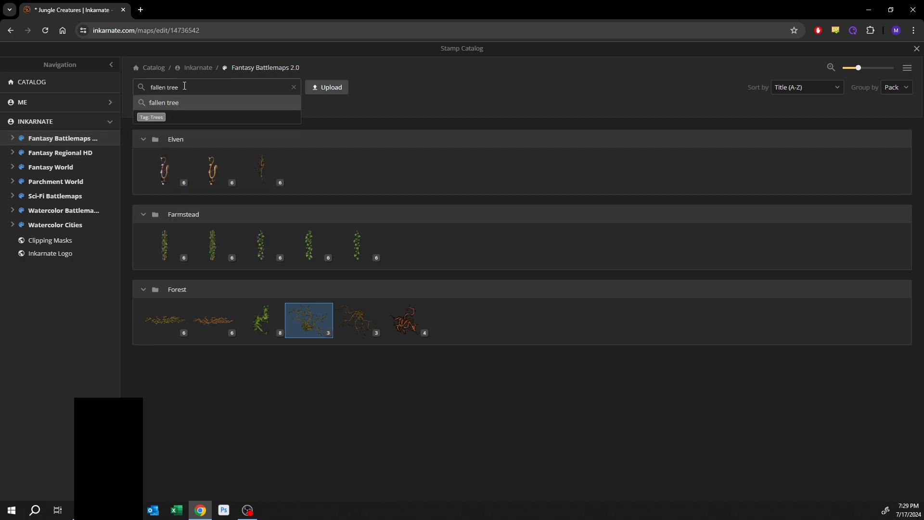
{"action": "key", "text": "Return"}
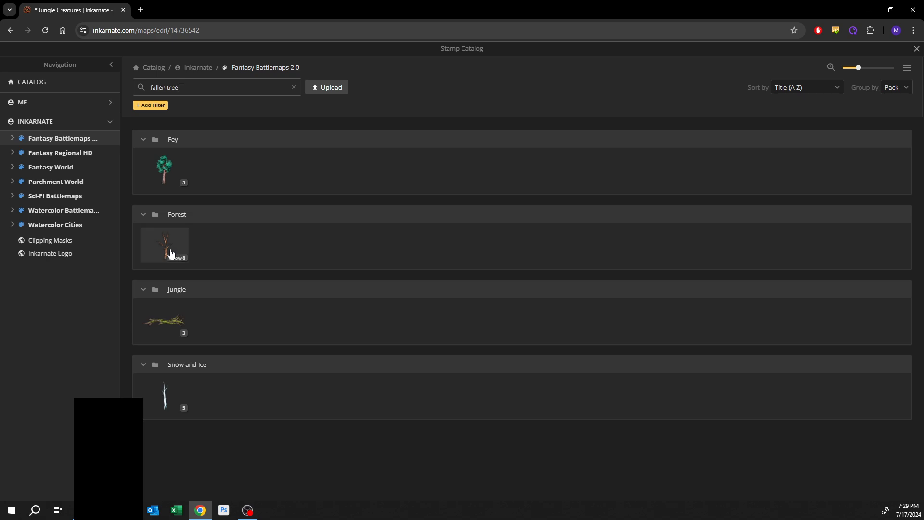
{"action": "left_click", "coordinate": [170, 255]}
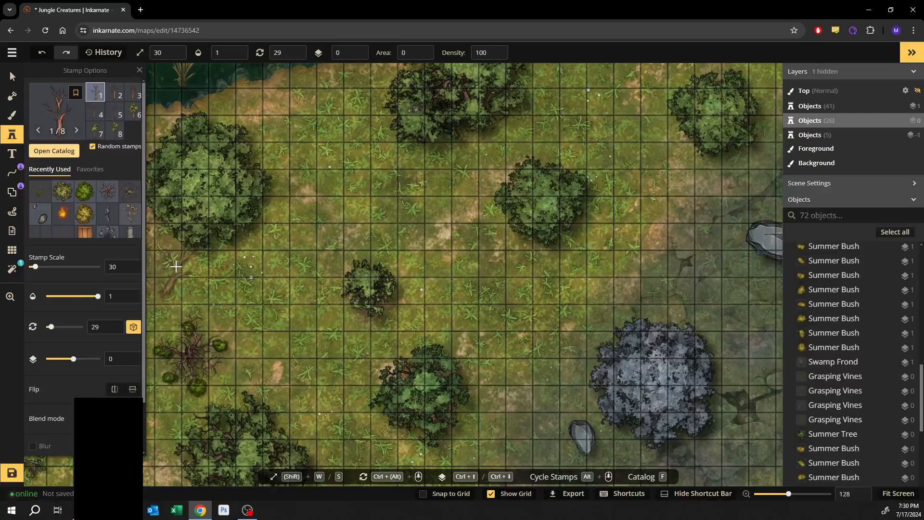
{"action": "scroll", "coordinate": [329, 185], "scroll_direction": "down", "scroll_amount": 4}
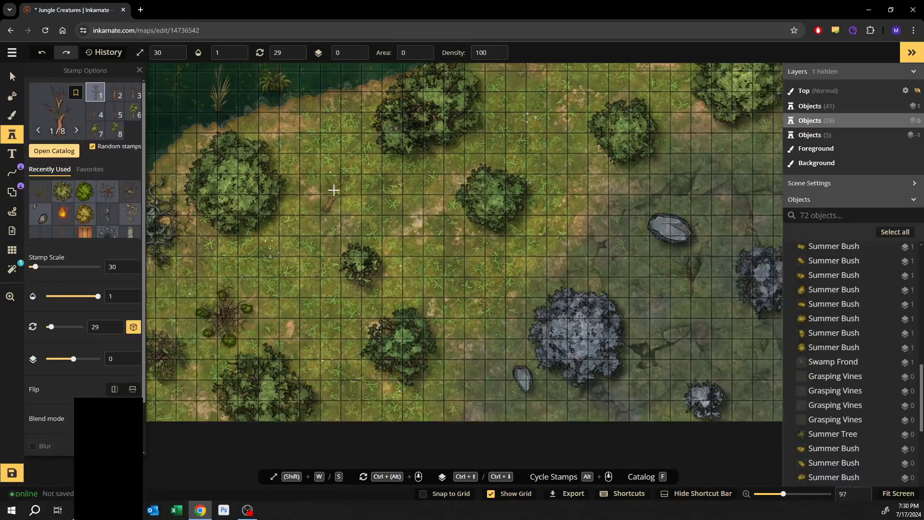
{"action": "left_click", "coordinate": [327, 168]}
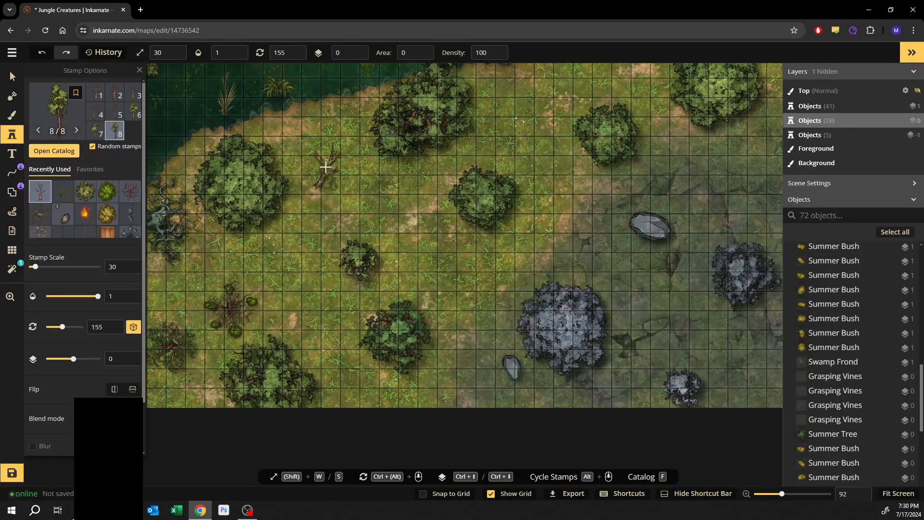
- Select the fallen tree and move it slightly down and to the side
{"action": "left_click", "coordinate": [13, 76]}
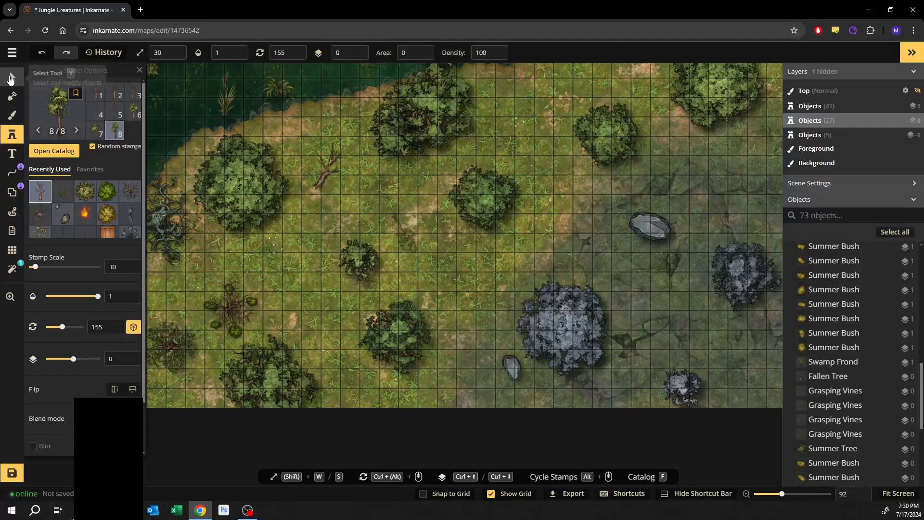
{"action": "left_click", "coordinate": [319, 158]}
{"action": "left_click_drag", "start_coordinate": [355, 135], "coordinate": [354, 200]}
{"action": "mouse_move", "coordinate": [353, 200]}
{"action": "left_mouse_down"}
{"action": "mouse_move", "coordinate": [340, 195]}
{"action": "mouse_move", "coordinate": [348, 203]}
{"action": "left_mouse_up"}
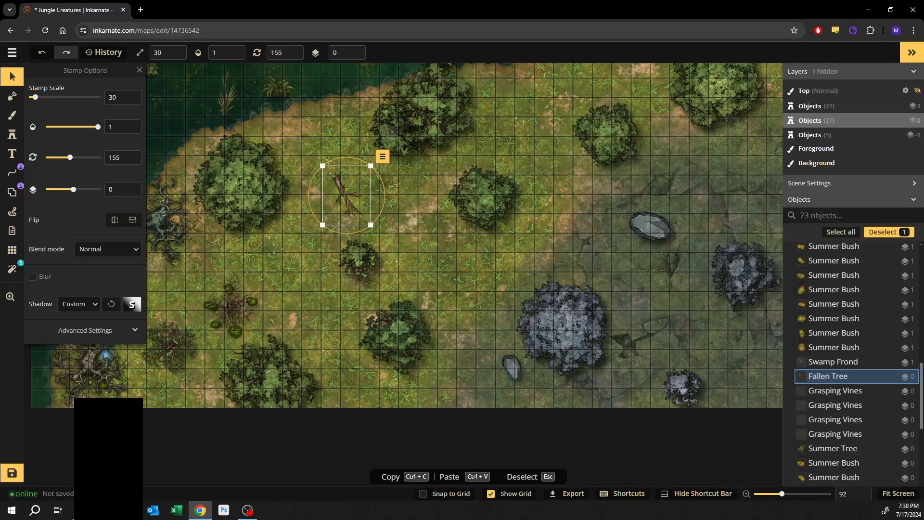
- Stamp a Cobweb from the Dungeons pack at scale 90 over the large bush near the top of the map
{"action": "left_click", "coordinate": [12, 134]}
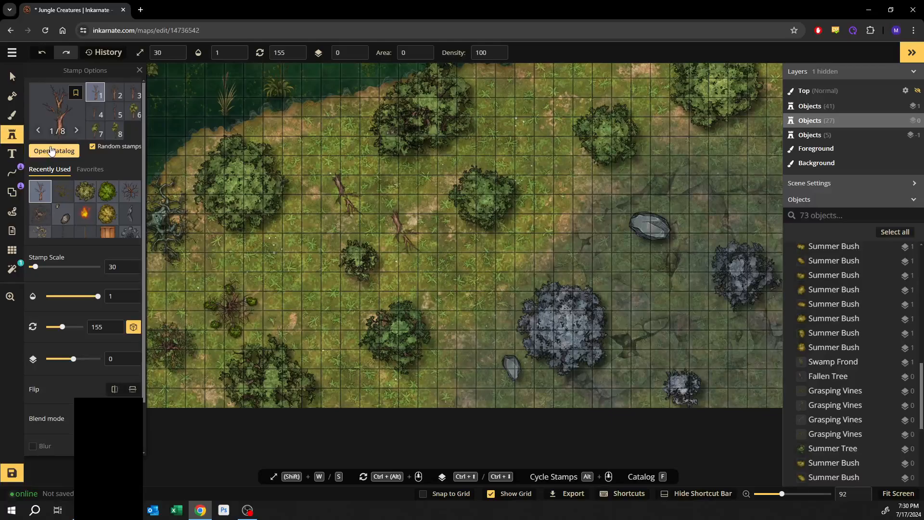
{"action": "left_click", "coordinate": [54, 151]}
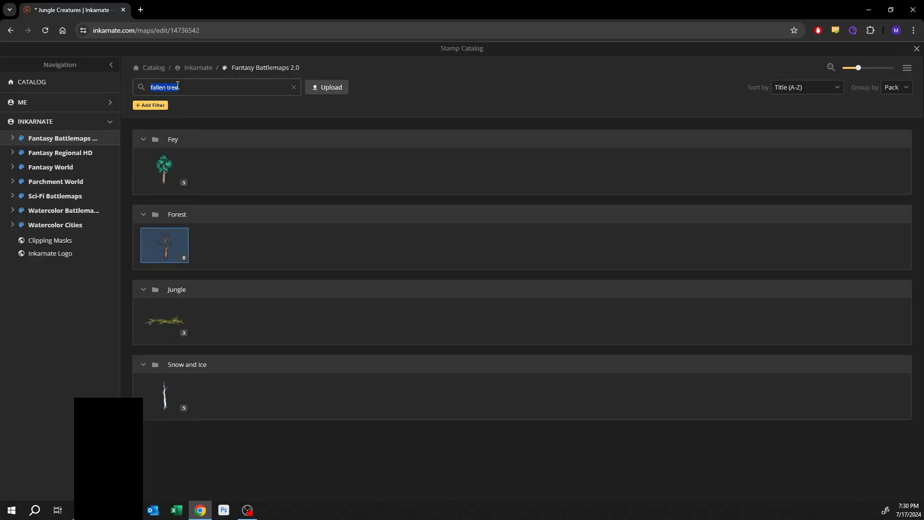
{"action": "type", "text": "web"}
{"action": "key", "text": "Return"}
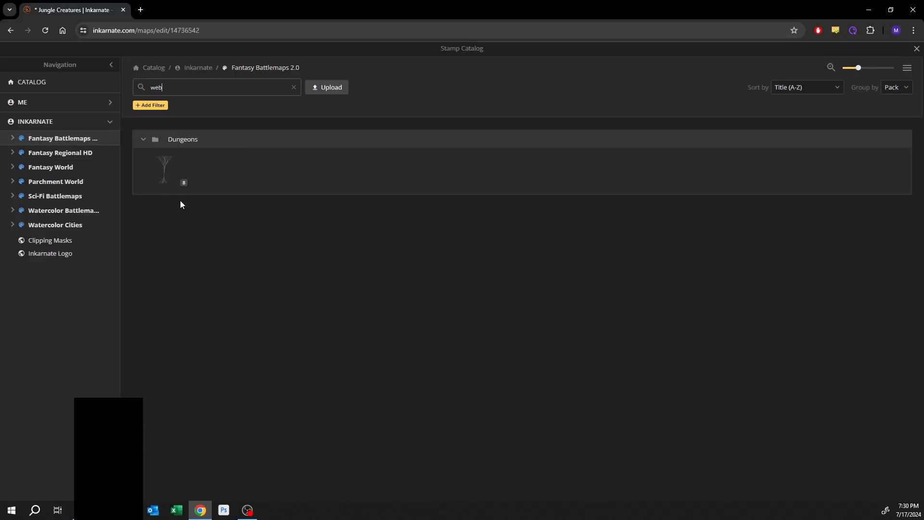
{"action": "left_click", "coordinate": [176, 183]}
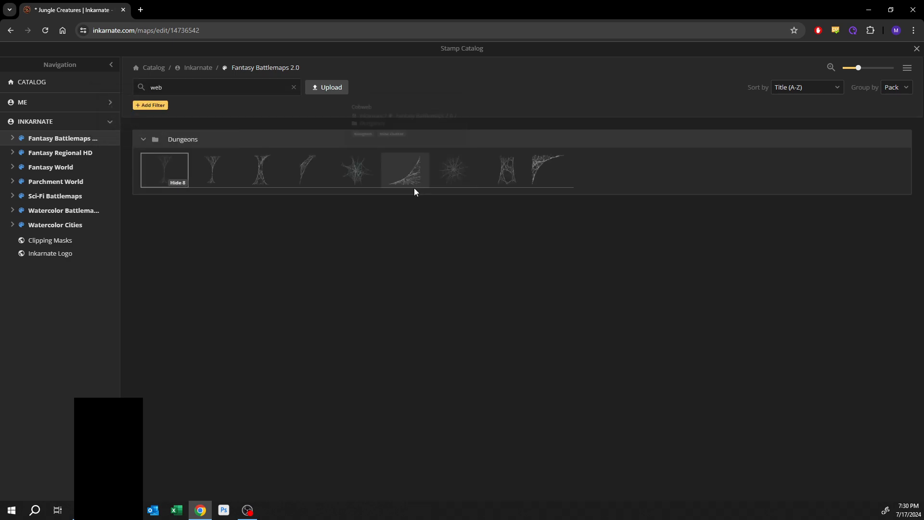
{"action": "left_click", "coordinate": [357, 174]}
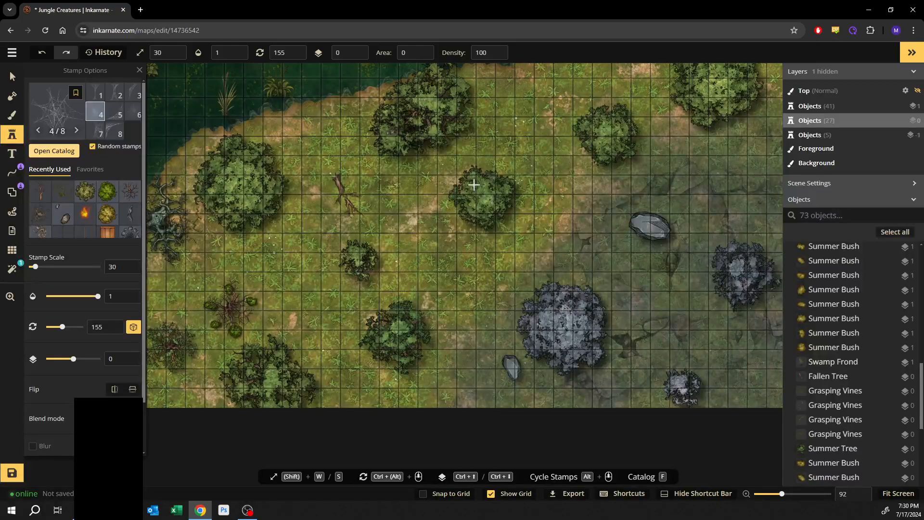
{"action": "scroll", "coordinate": [448, 175], "scroll_direction": "up", "scroll_amount": 4}
{"action": "scroll", "coordinate": [445, 173], "scroll_direction": "up", "scroll_amount": 5}
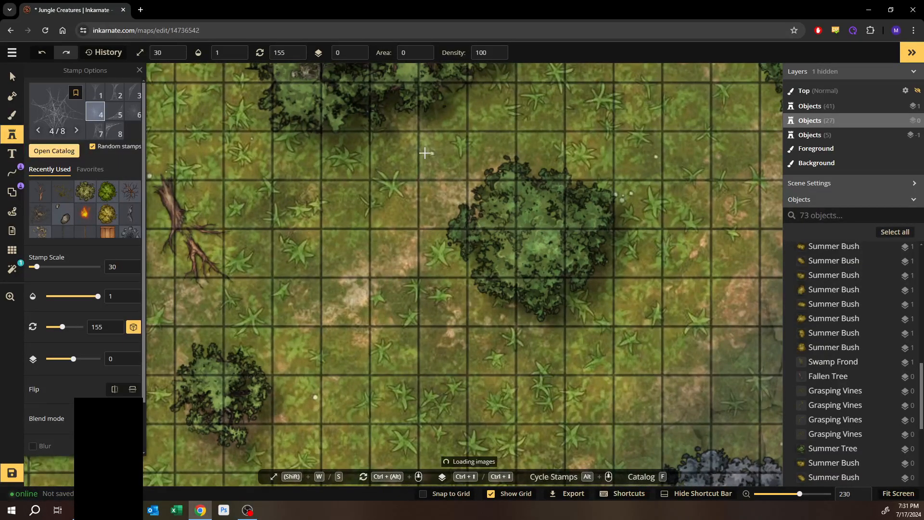
{"action": "key", "text": "w"}
{"action": "key", "text": "w"}
{"action": "key", "text": "w"}
{"action": "key", "text": "w"}
{"action": "key", "text": "w"}
{"action": "scroll", "coordinate": [429, 157], "scroll_direction": "down", "scroll_amount": 1}
{"action": "key", "text": "w"}
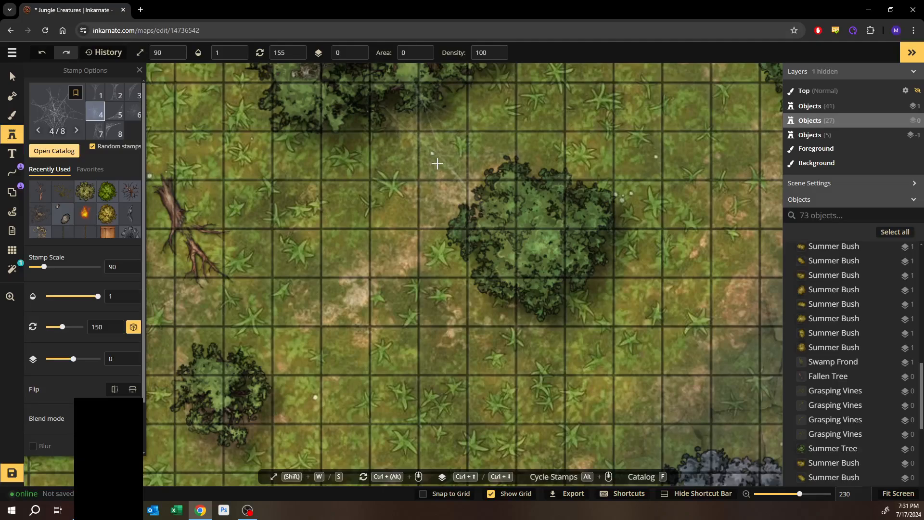
{"action": "left_click", "coordinate": [432, 164]}
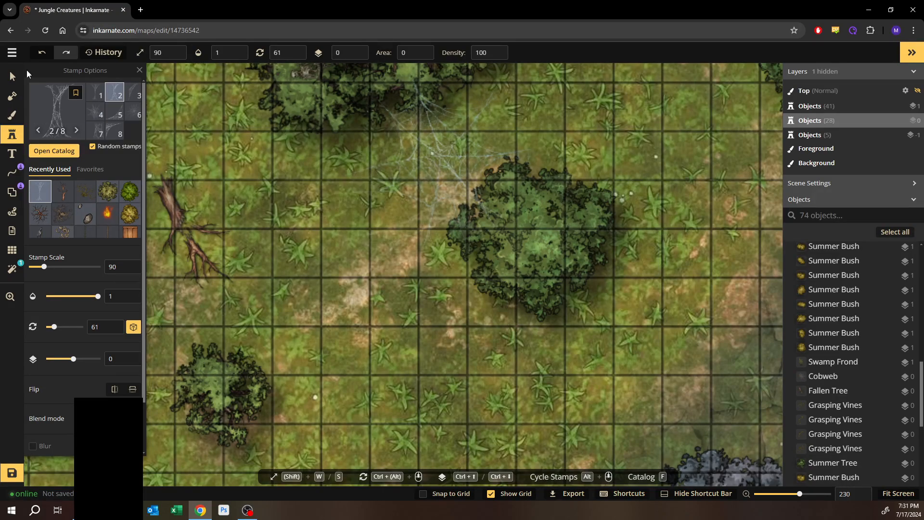
- Select the new cobweb and send it down to the lower Objects layer
{"action": "left_click", "coordinate": [12, 78]}
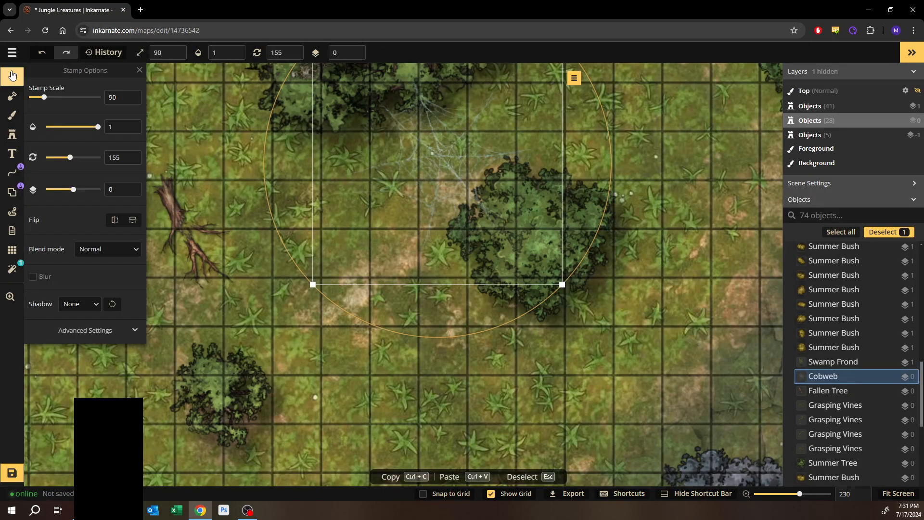
{"action": "key", "text": "Page_Down"}
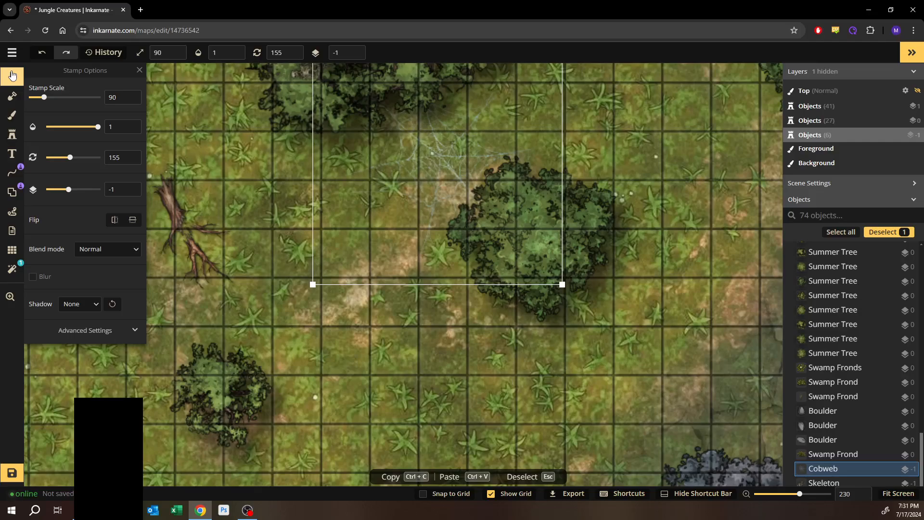
- Search the stamp catalog for cocoon
{"action": "left_click", "coordinate": [12, 135]}
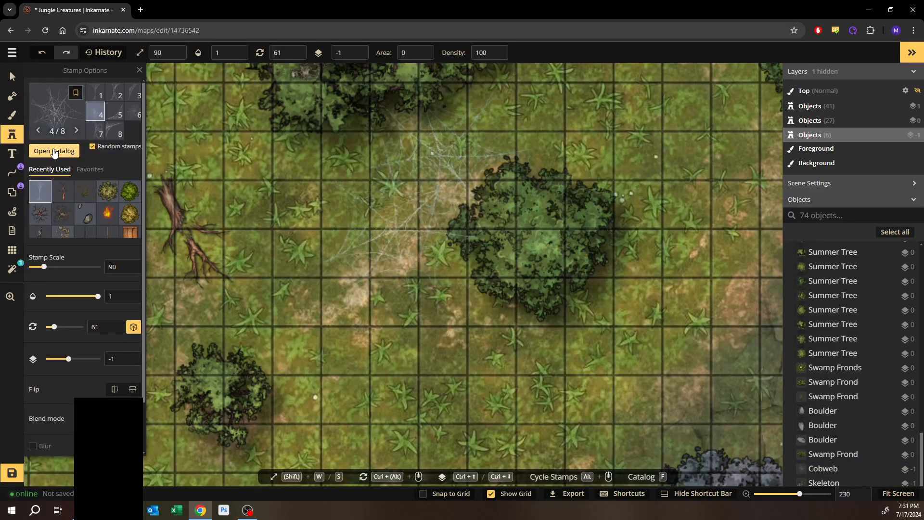
{"action": "left_click", "coordinate": [54, 150]}
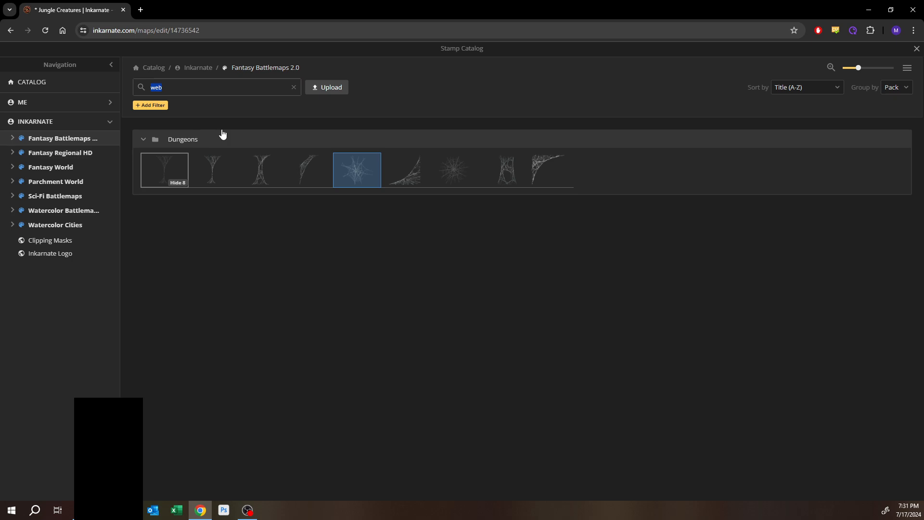
{"action": "type", "text": "coc"}
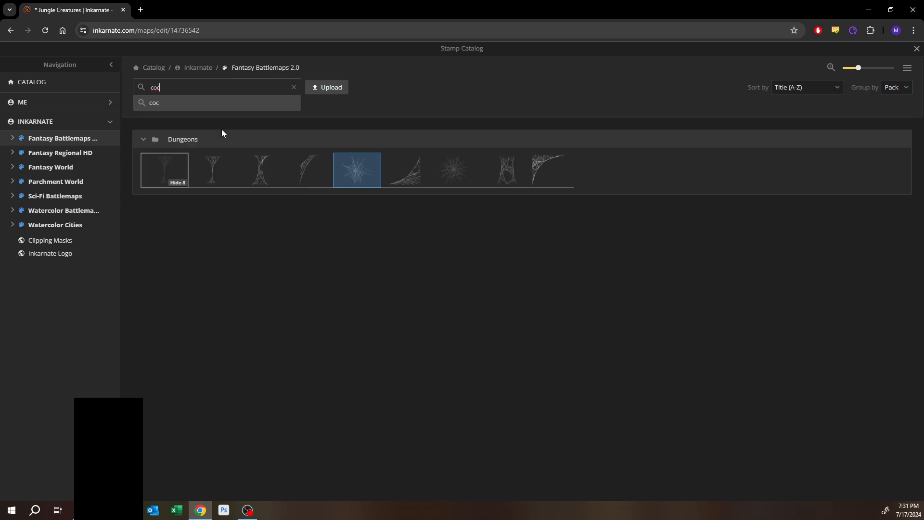
{"action": "type", "text": "oon"}
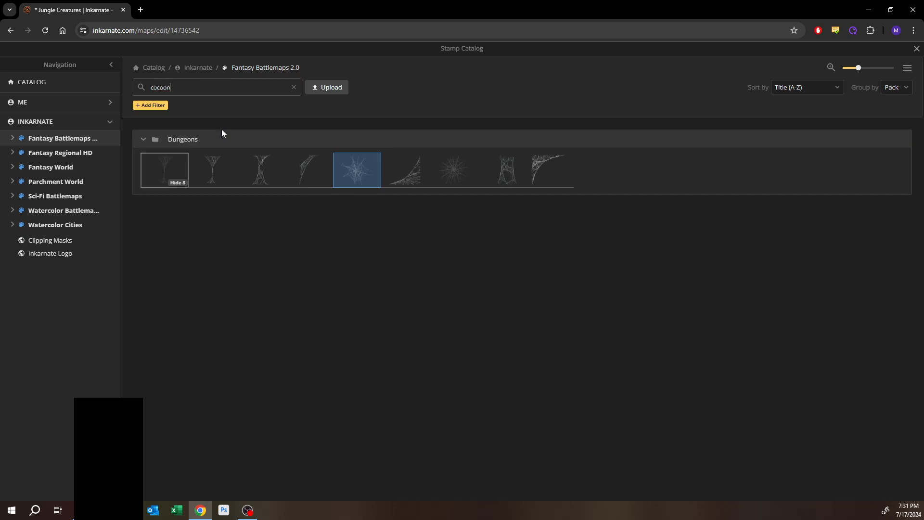
{"action": "left_click", "coordinate": [158, 89]}
{"action": "type", "text": "c"}
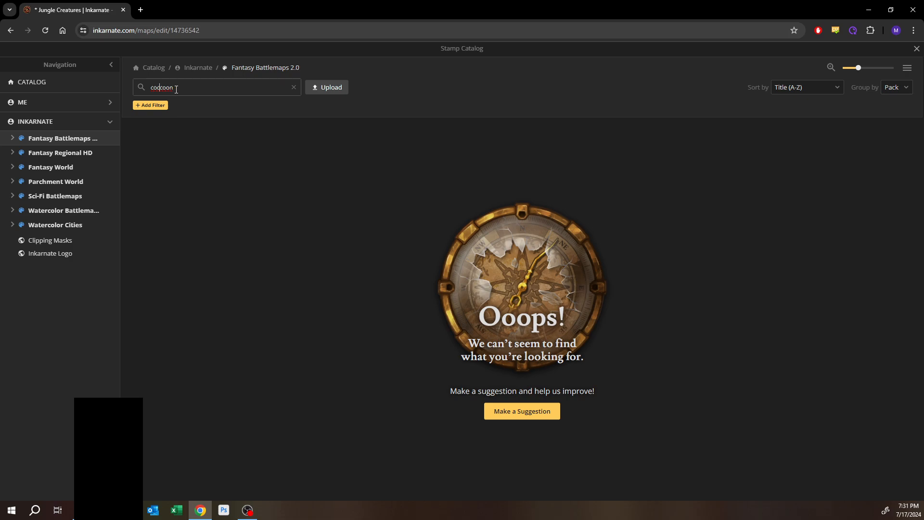
{"action": "left_click", "coordinate": [176, 89]}
- Clear the search and browse the Fantasy Battlemaps 2.0 stamp packs for a cocoon-like stamp
{"action": "left_click", "coordinate": [293, 88]}
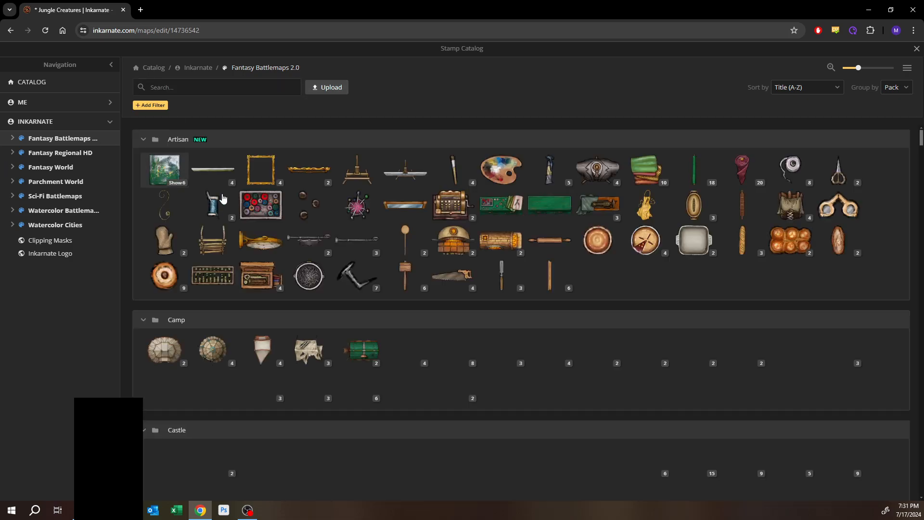
{"action": "scroll", "coordinate": [217, 312], "scroll_direction": "down", "scroll_amount": 4}
{"action": "scroll", "coordinate": [222, 310], "scroll_direction": "down", "scroll_amount": 10}
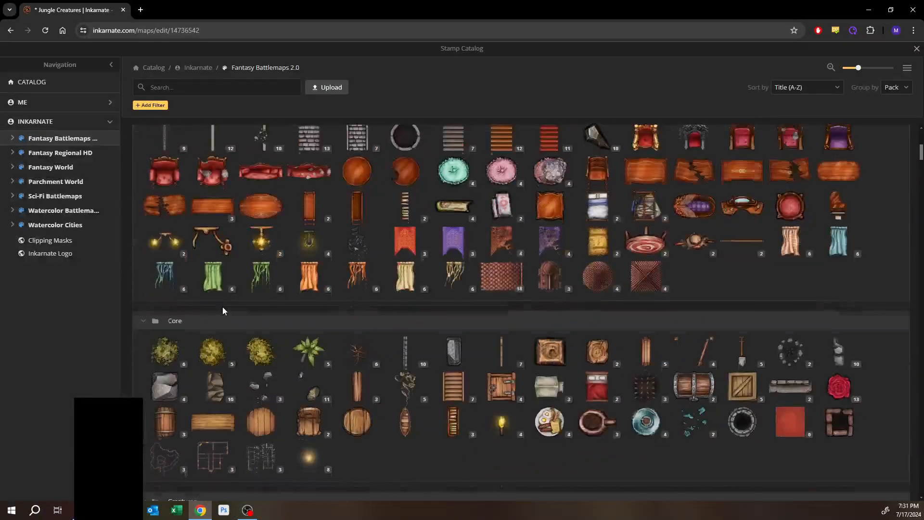
{"action": "scroll", "coordinate": [227, 313], "scroll_direction": "down", "scroll_amount": 10}
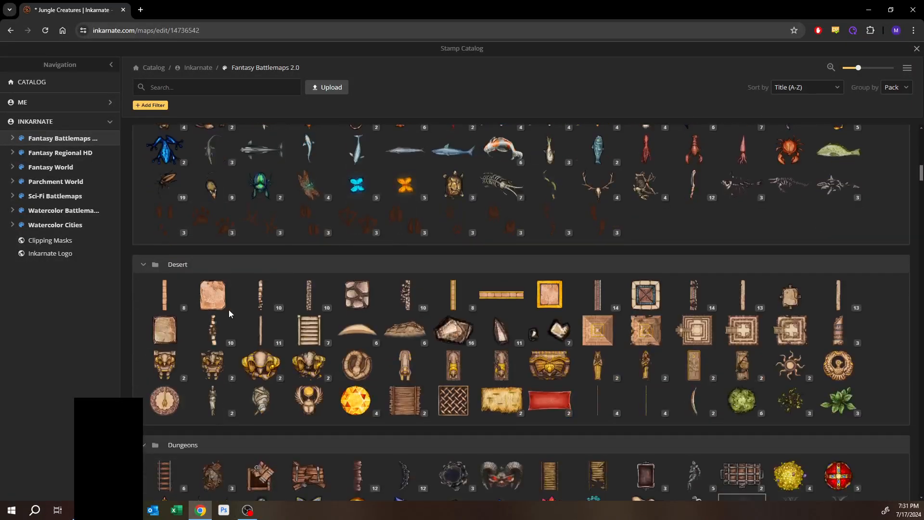
{"action": "scroll", "coordinate": [229, 315], "scroll_direction": "down", "scroll_amount": 2}
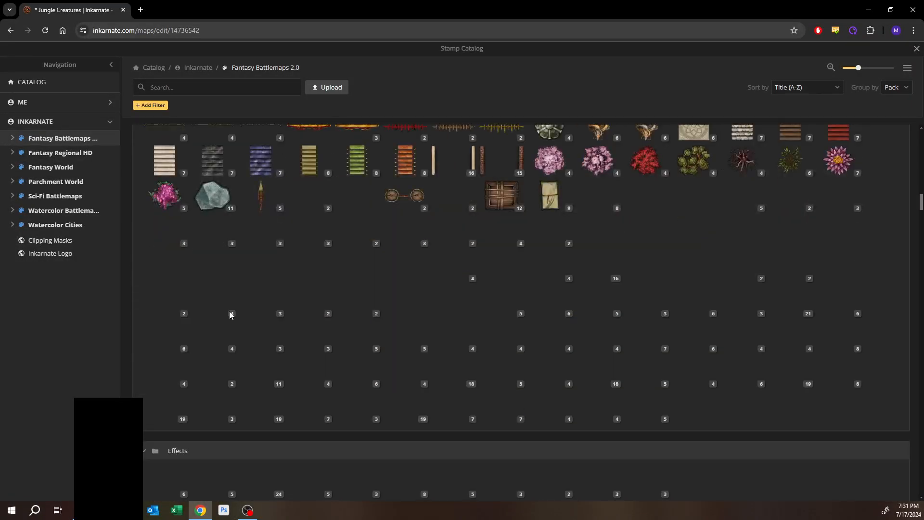
{"action": "scroll", "coordinate": [229, 315], "scroll_direction": "up", "scroll_amount": 3}
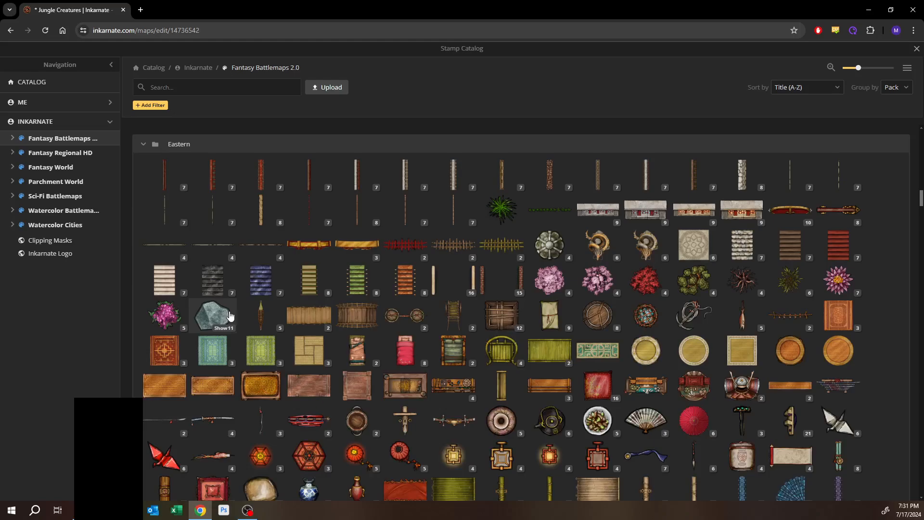
{"action": "scroll", "coordinate": [230, 315], "scroll_direction": "down", "scroll_amount": 10}
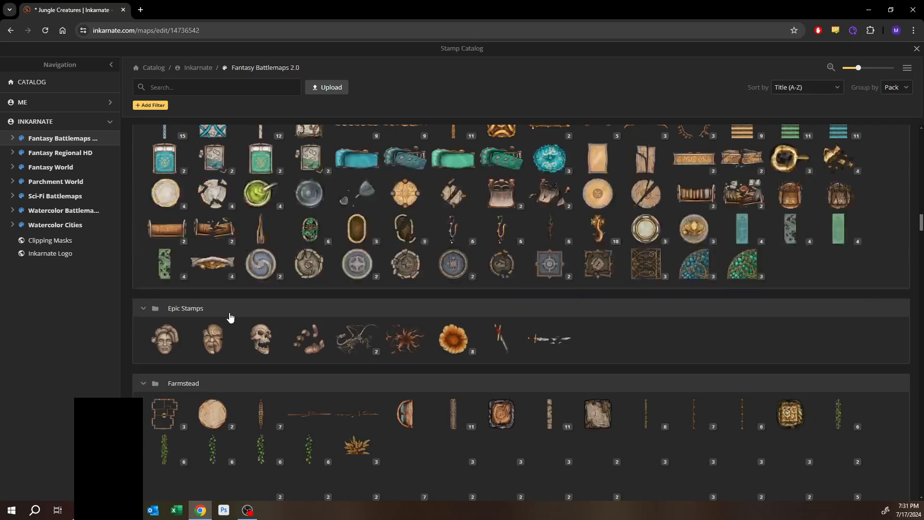
{"action": "scroll", "coordinate": [230, 317], "scroll_direction": "down", "scroll_amount": 5}
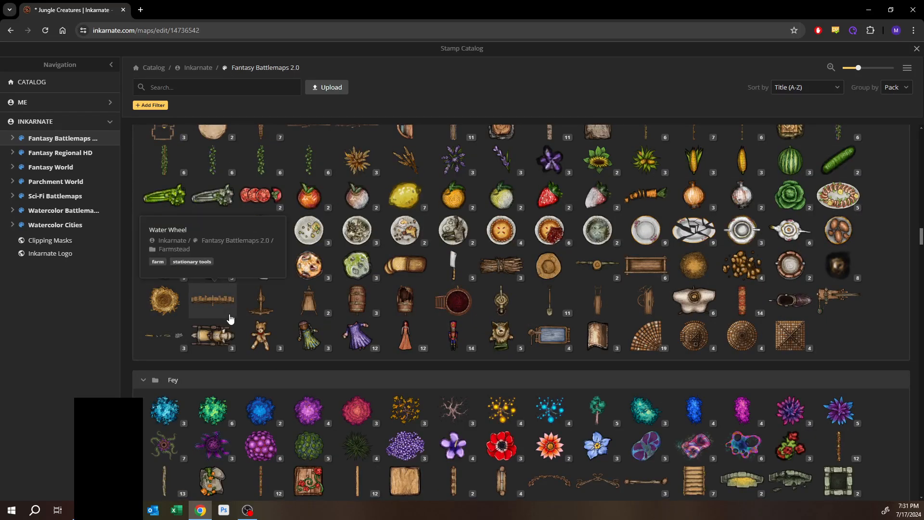
{"action": "scroll", "coordinate": [231, 319], "scroll_direction": "down", "scroll_amount": 10}
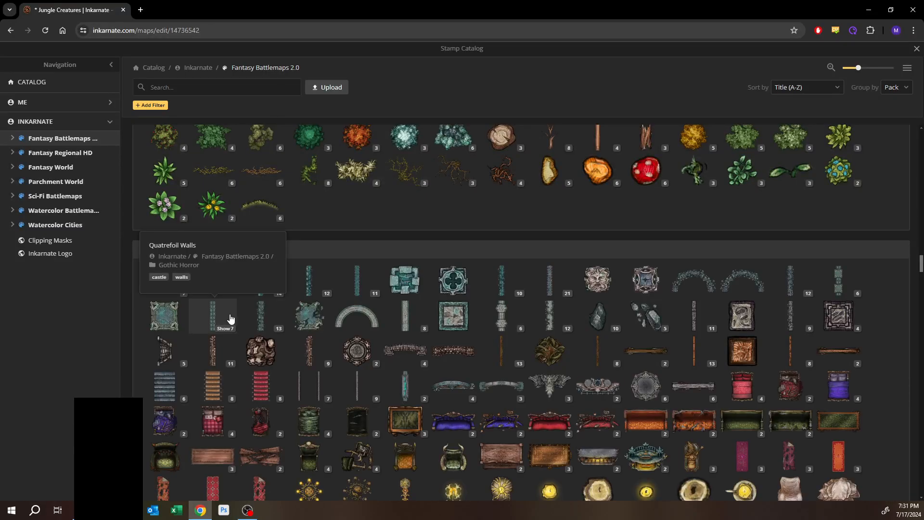
{"action": "scroll", "coordinate": [239, 312], "scroll_direction": "down", "scroll_amount": 10}
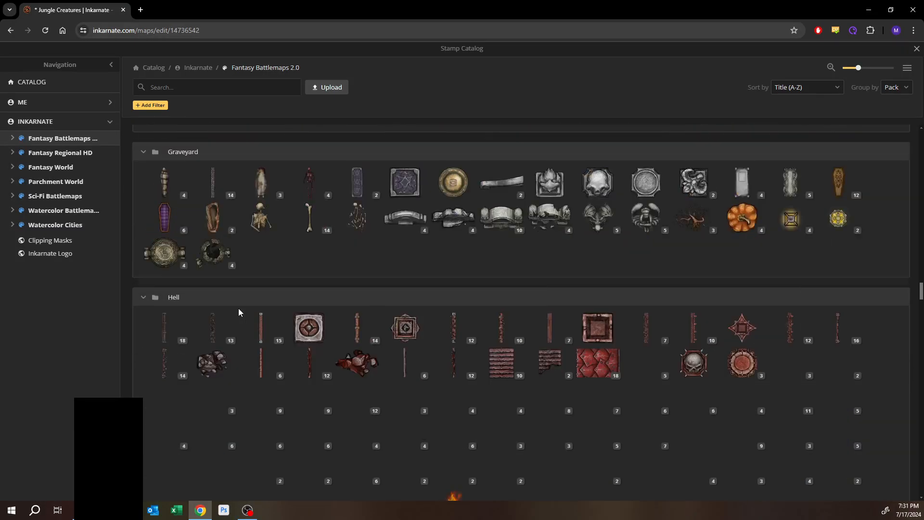
{"action": "scroll", "coordinate": [238, 312], "scroll_direction": "down", "scroll_amount": 3}
{"action": "scroll", "coordinate": [237, 312], "scroll_direction": "down", "scroll_amount": 4}
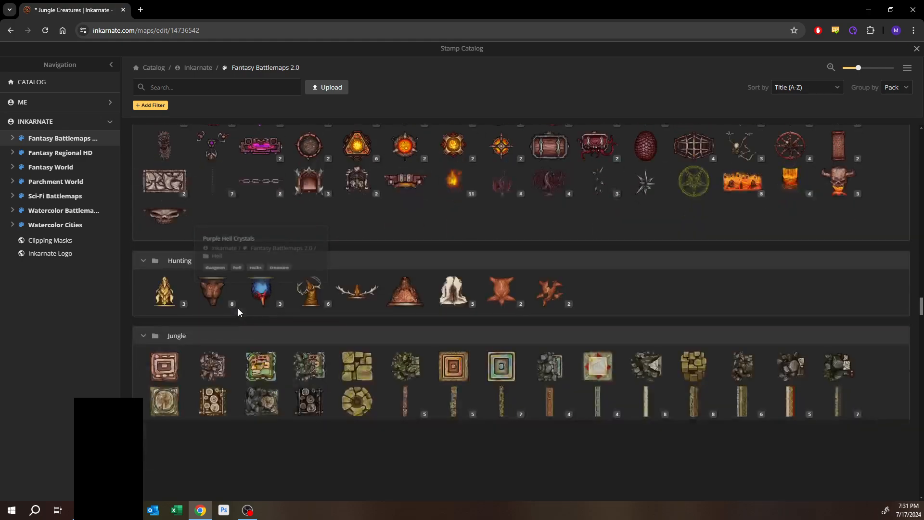
{"action": "scroll", "coordinate": [238, 312], "scroll_direction": "down", "scroll_amount": 3}
{"action": "scroll", "coordinate": [234, 301], "scroll_direction": "up", "scroll_amount": 6}
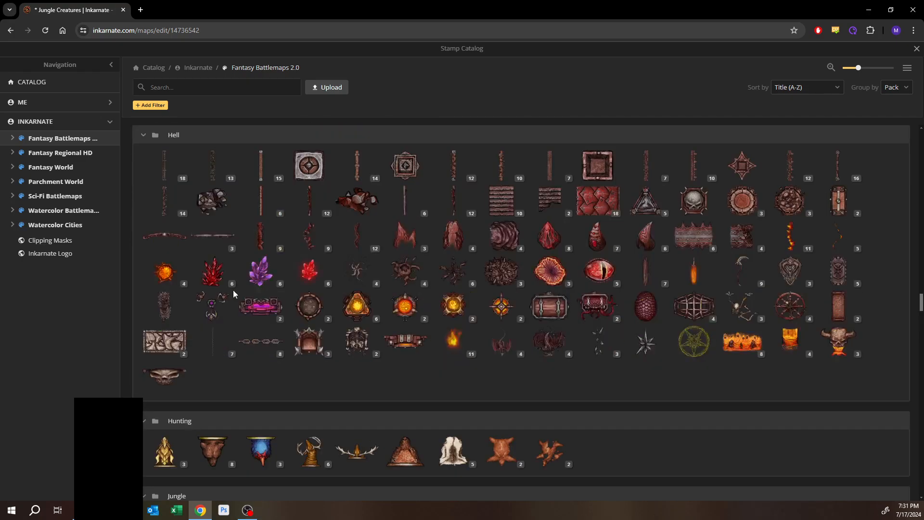
{"action": "scroll", "coordinate": [233, 291], "scroll_direction": "up", "scroll_amount": 10}
{"action": "scroll", "coordinate": [234, 292], "scroll_direction": "down", "scroll_amount": 5}
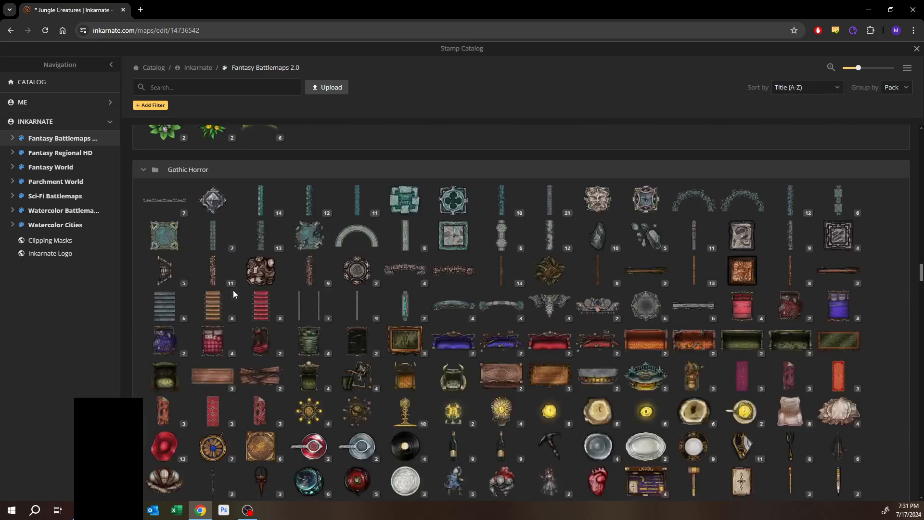
{"action": "scroll", "coordinate": [234, 295], "scroll_direction": "down", "scroll_amount": 1}
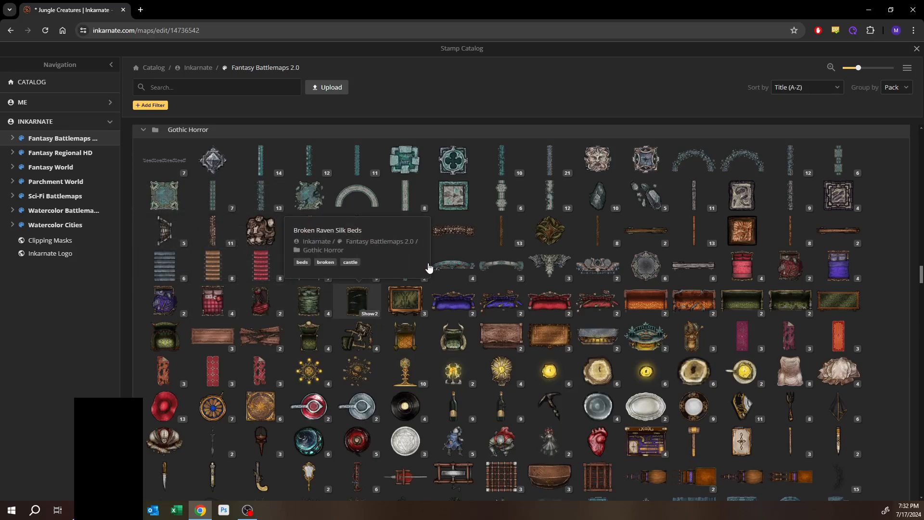
{"action": "scroll", "coordinate": [422, 273], "scroll_direction": "down", "scroll_amount": 2}
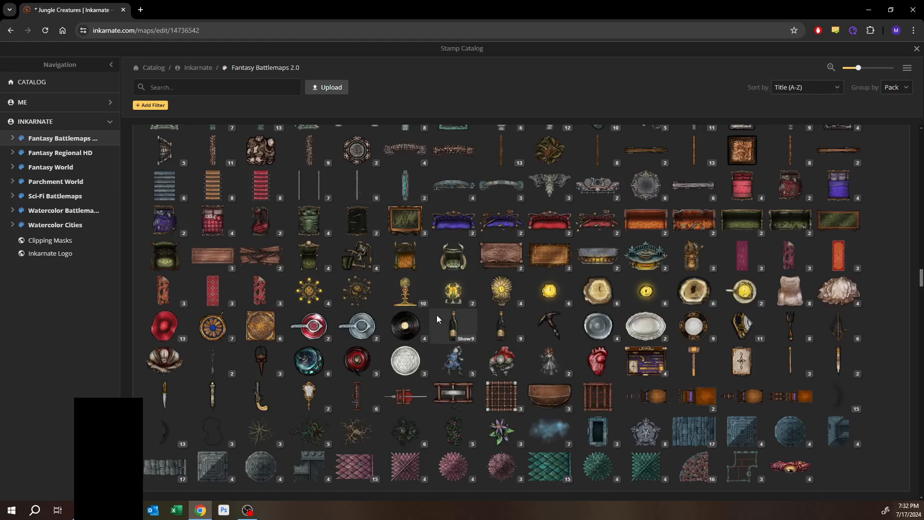
{"action": "scroll", "coordinate": [438, 315], "scroll_direction": "down", "scroll_amount": 3}
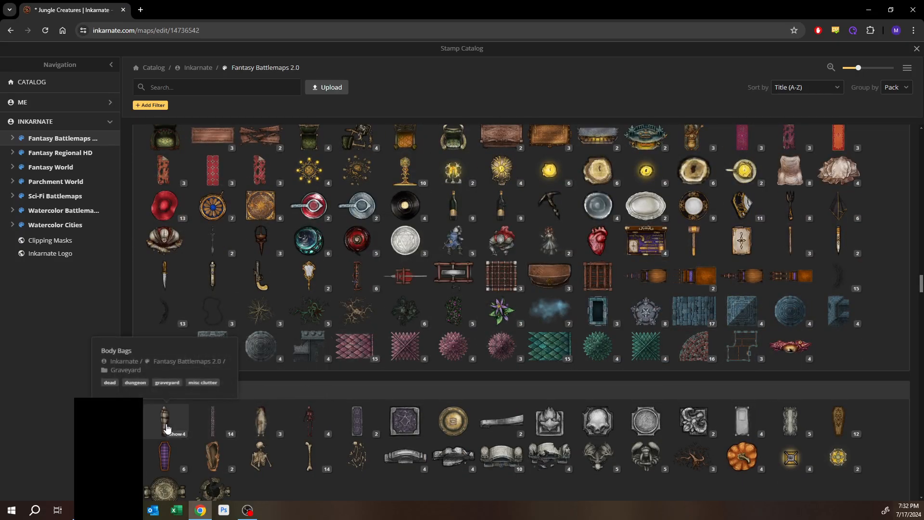
{"action": "scroll", "coordinate": [392, 382], "scroll_direction": "down", "scroll_amount": 2}
{"action": "scroll", "coordinate": [392, 383], "scroll_direction": "down", "scroll_amount": 10}
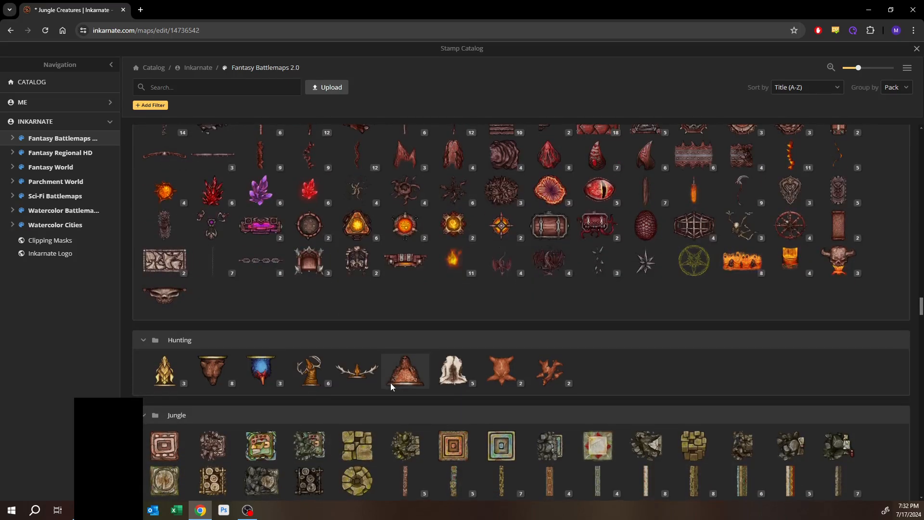
{"action": "scroll", "coordinate": [391, 382], "scroll_direction": "down", "scroll_amount": 8}
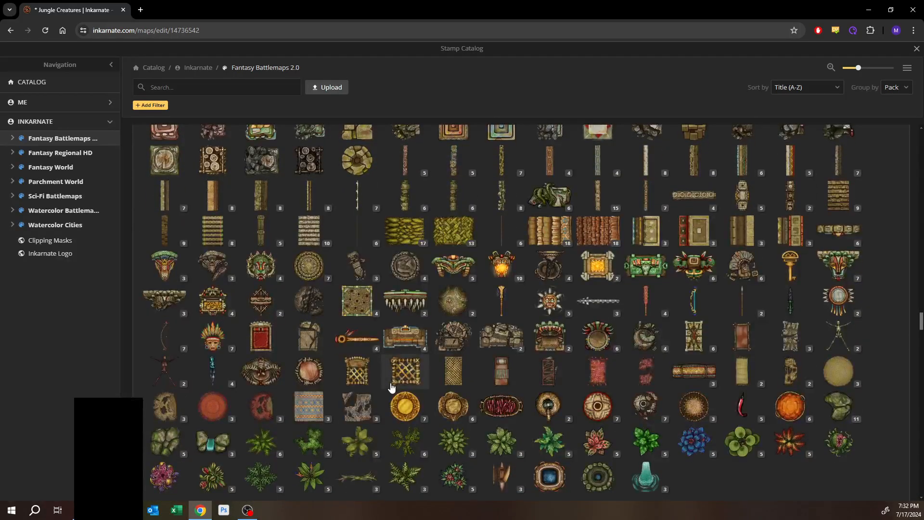
{"action": "scroll", "coordinate": [391, 383], "scroll_direction": "down", "scroll_amount": 3}
- Search the catalog for web, then victim, and choose the slender Spider Victims variant from the Dungeons pack
{"action": "left_click", "coordinate": [231, 87]}
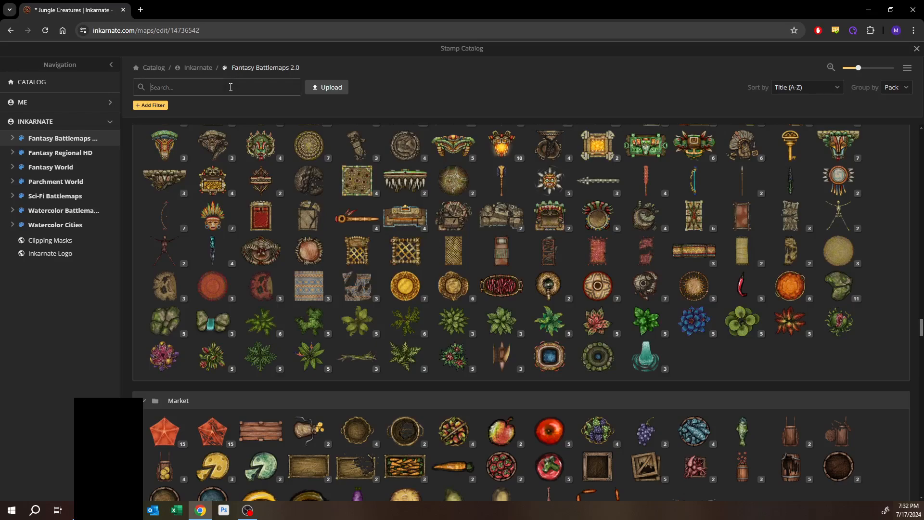
{"action": "type", "text": "web"}
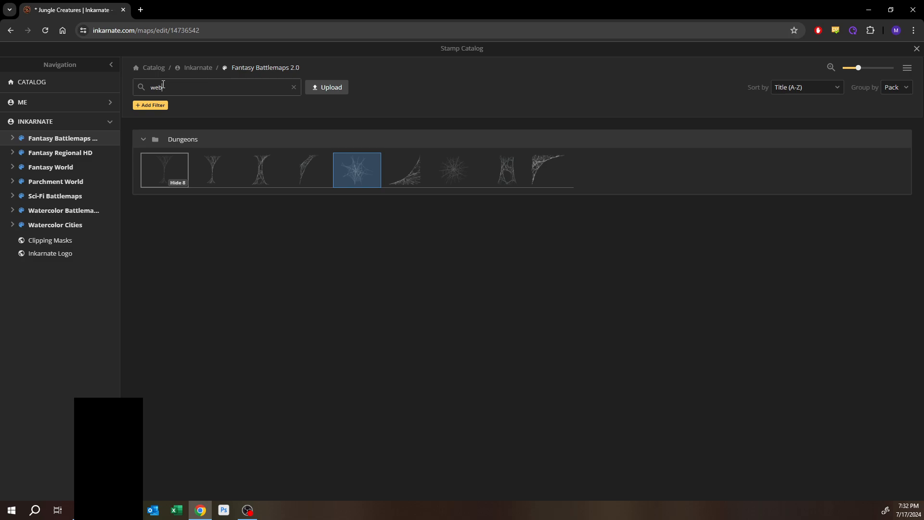
{"action": "double_click", "coordinate": [270, 89]}
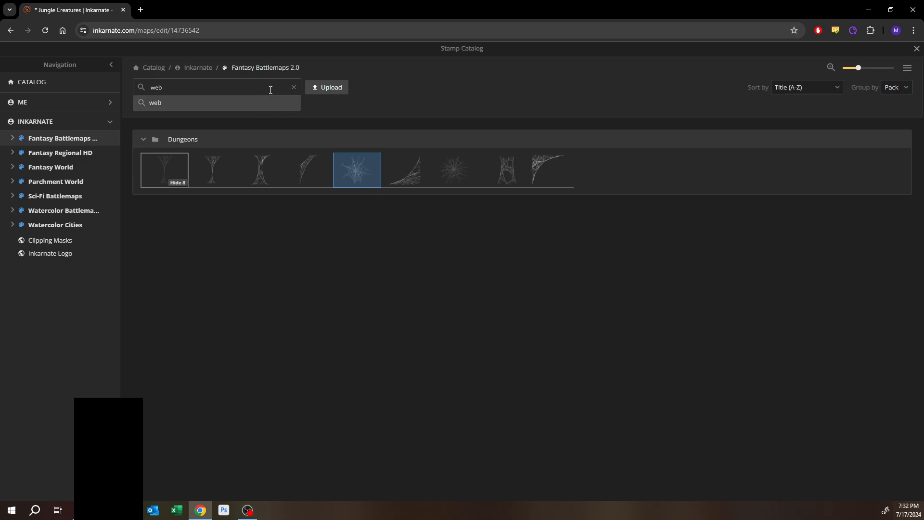
{"action": "type", "text": "victim"}
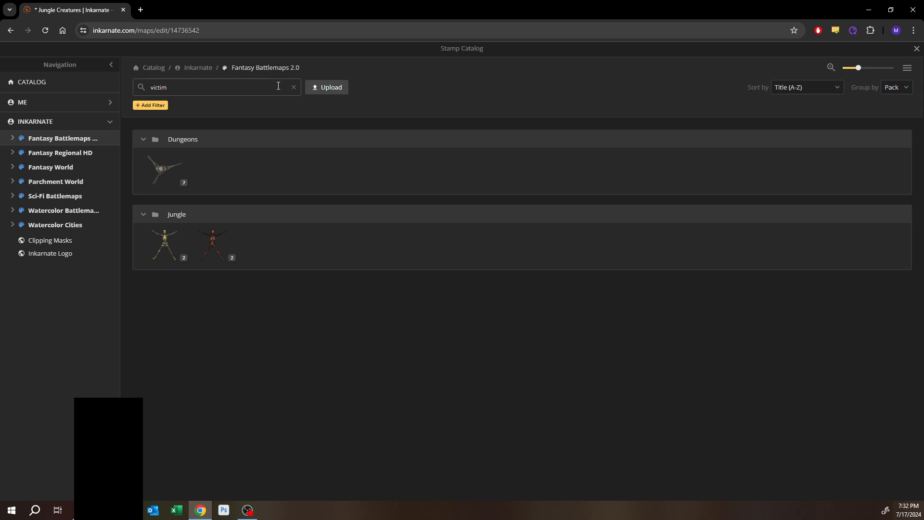
{"action": "left_click", "coordinate": [172, 185]}
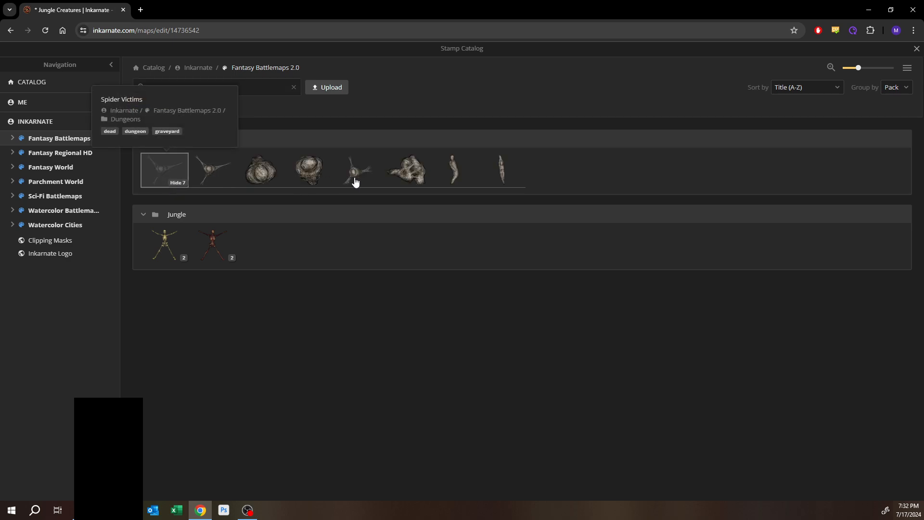
{"action": "left_click", "coordinate": [502, 161]}
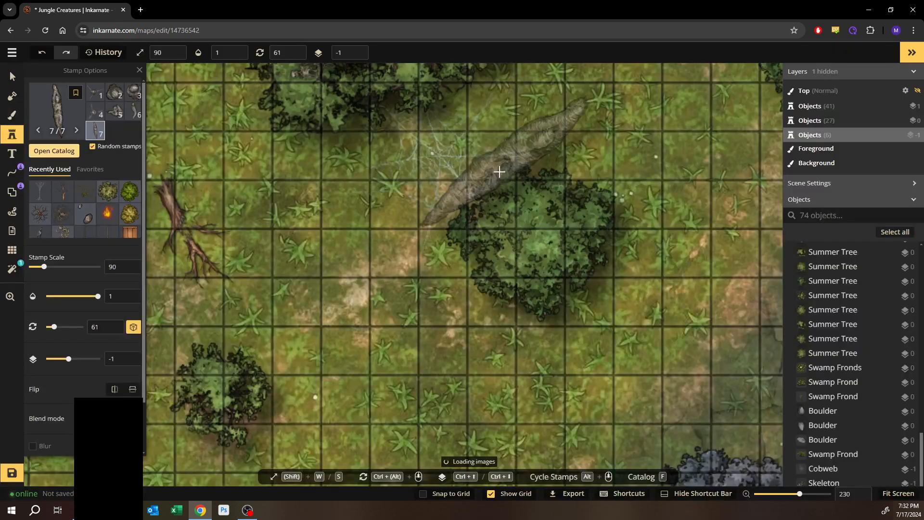
- Stamp the Spider Victim at scale 30 onto the cobweb beside the large bush
{"action": "double_click", "coordinate": [112, 267]}
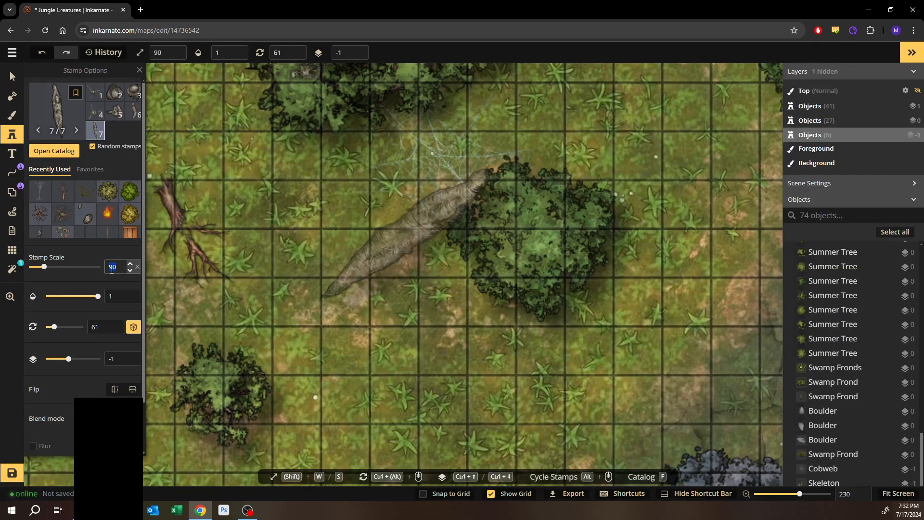
{"action": "type", "text": "30"}
{"action": "scroll", "coordinate": [442, 161], "scroll_direction": "up", "scroll_amount": 2}
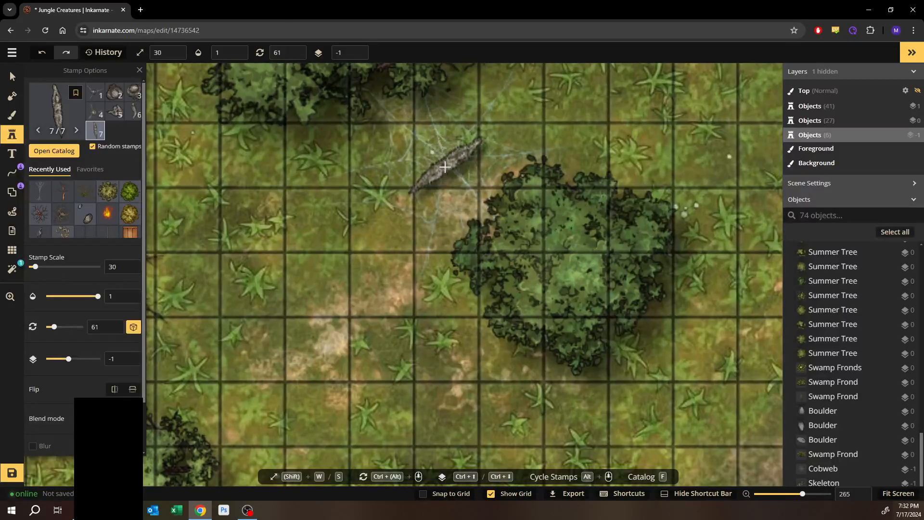
{"action": "scroll", "coordinate": [444, 166], "scroll_direction": "up", "scroll_amount": 5}
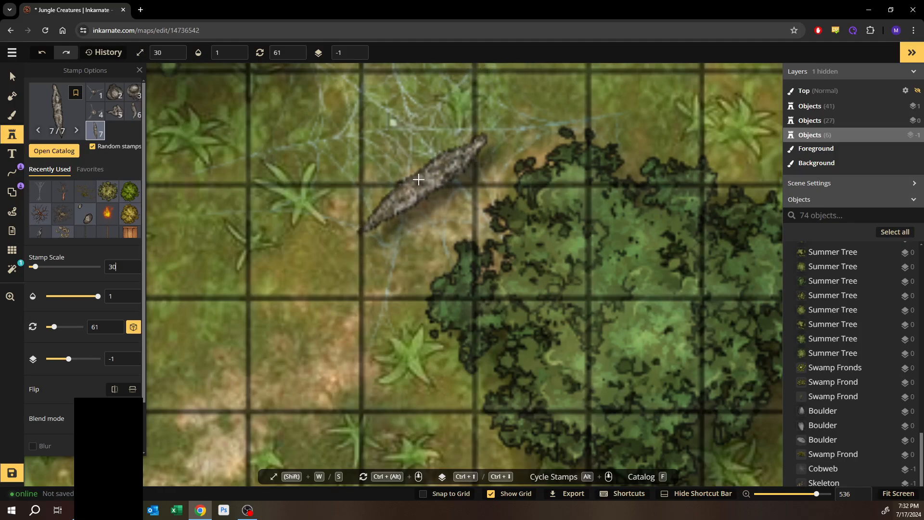
{"action": "left_click", "coordinate": [418, 179]}
- Stamp a small Cobweb variant at scale 30 in the open grass just above the lower bush
{"action": "scroll", "coordinate": [345, 289], "scroll_direction": "down", "scroll_amount": 3}
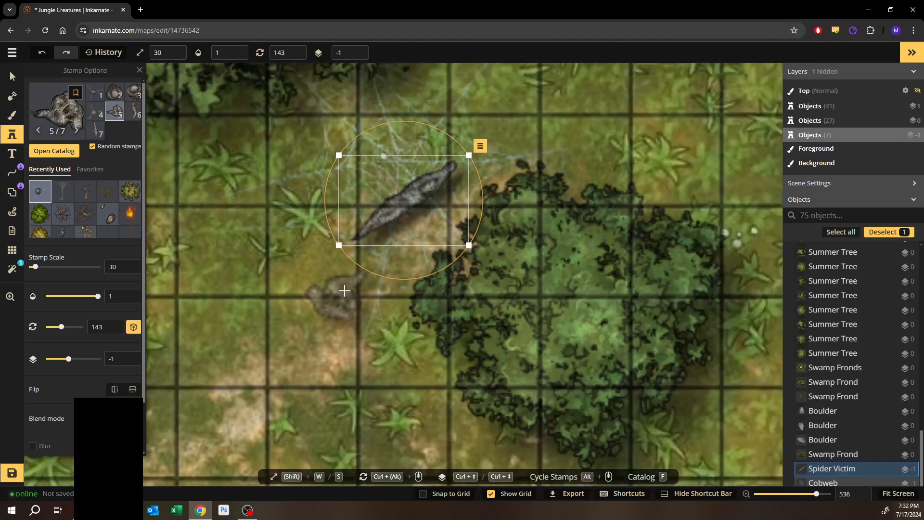
{"action": "scroll", "coordinate": [345, 289], "scroll_direction": "down", "scroll_amount": 3}
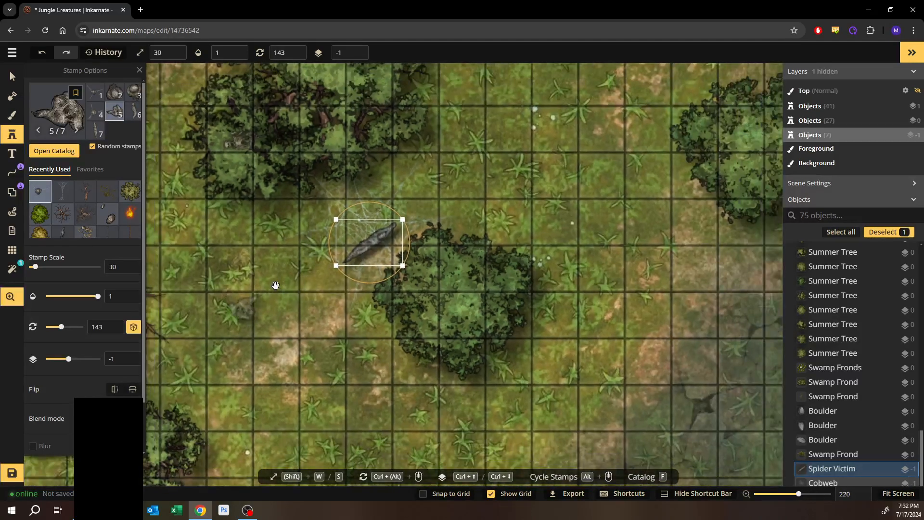
{"action": "left_click_drag", "start_coordinate": [275, 285], "coordinate": [471, 219]}
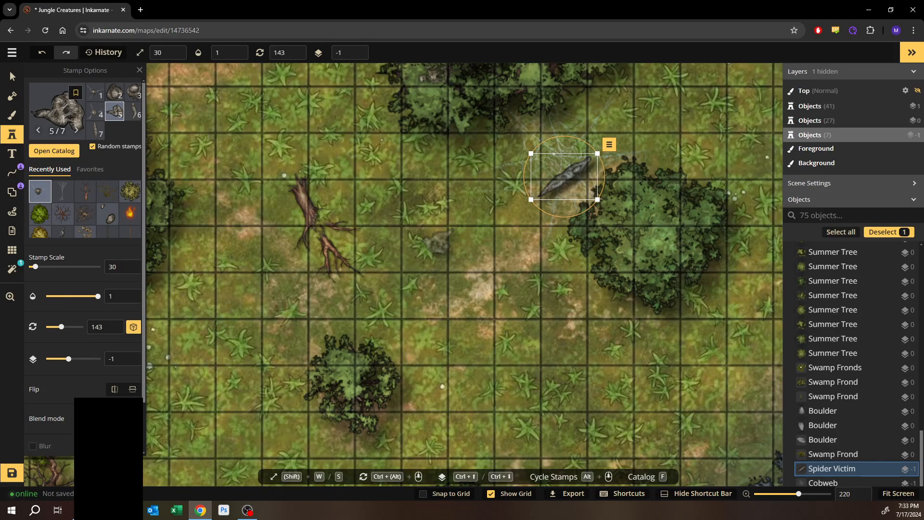
{"action": "left_click", "coordinate": [12, 77]}
{"action": "left_click_drag", "start_coordinate": [457, 323], "coordinate": [529, 154]}
{"action": "left_click_drag", "start_coordinate": [527, 144], "coordinate": [526, 128]}
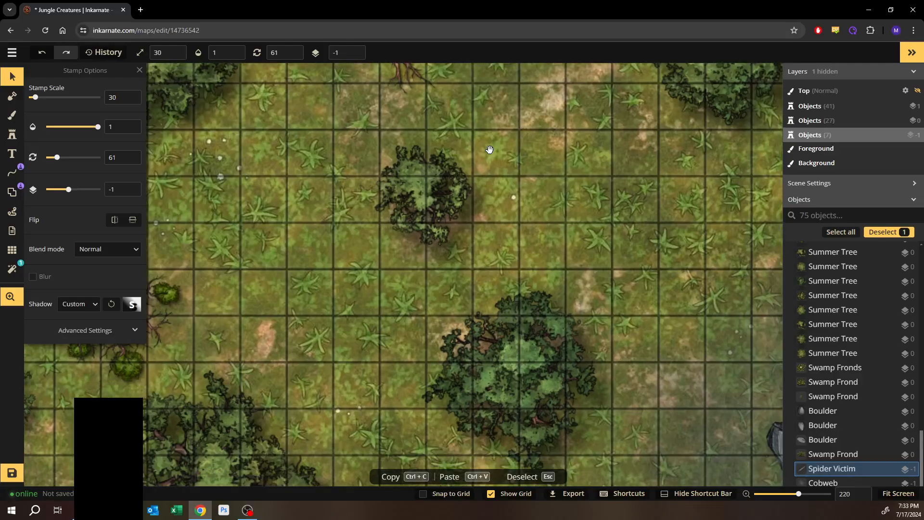
{"action": "left_click", "coordinate": [12, 134]}
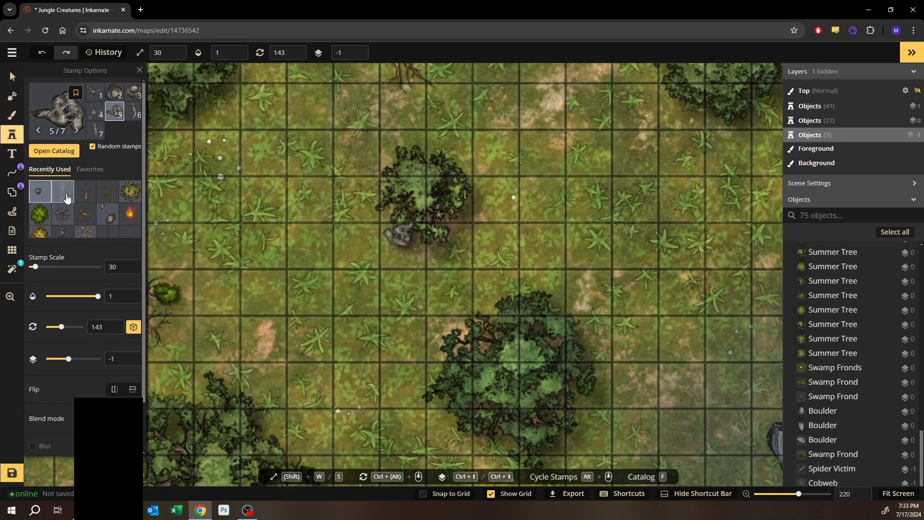
{"action": "left_click", "coordinate": [62, 191]}
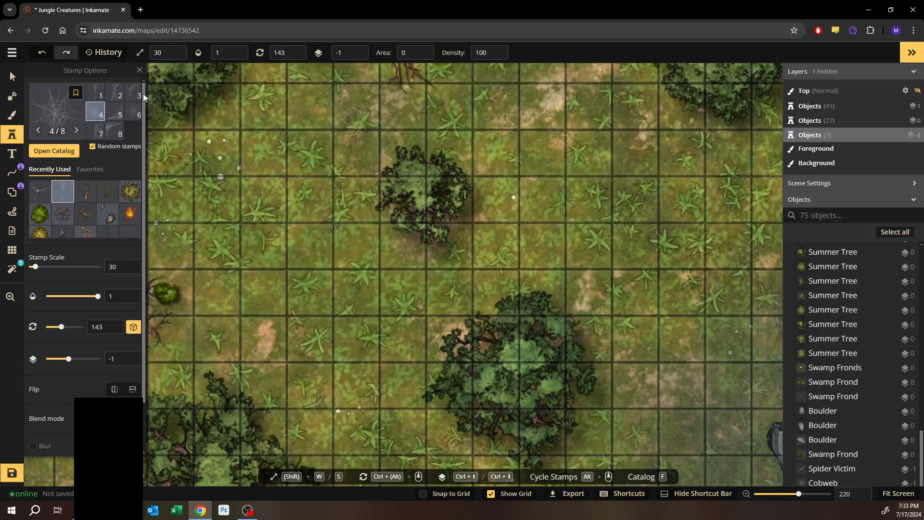
{"action": "left_click", "coordinate": [114, 133]}
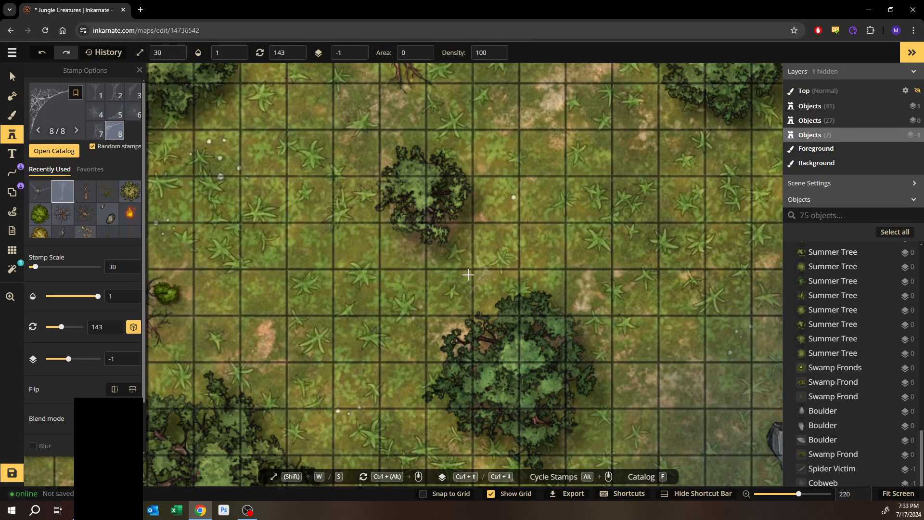
{"action": "left_click", "coordinate": [99, 132]}
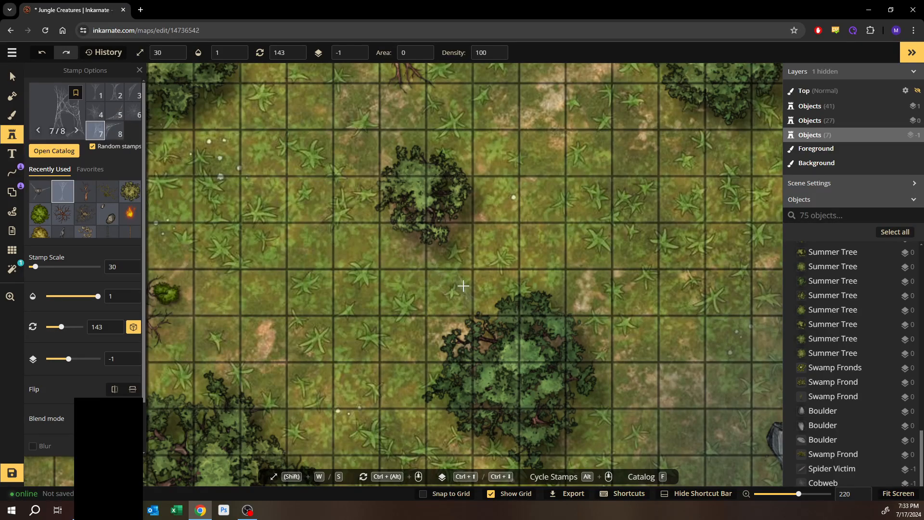
{"action": "left_click", "coordinate": [450, 284]}
{"action": "left_click", "coordinate": [12, 76]}
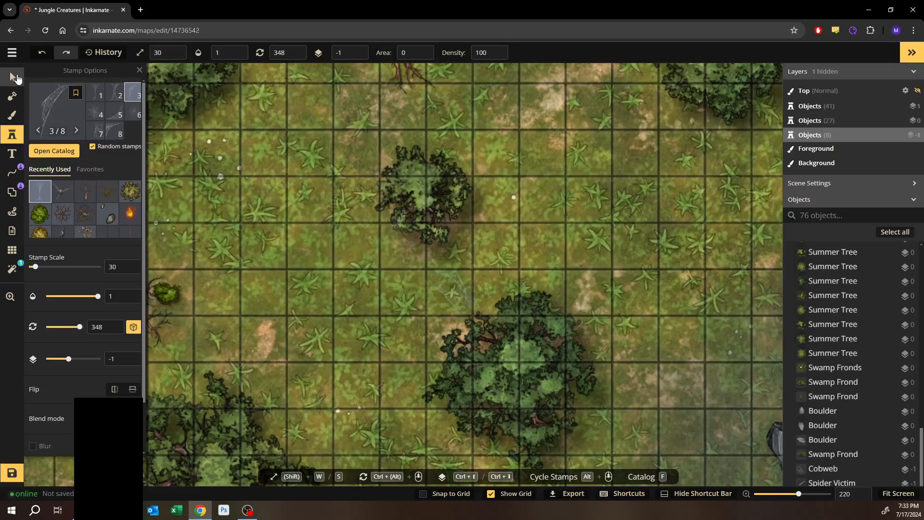
- Enlarge the small cobweb to about scale 66 and shift it up onto the edge of the upper bush
{"action": "left_click", "coordinate": [432, 298]}
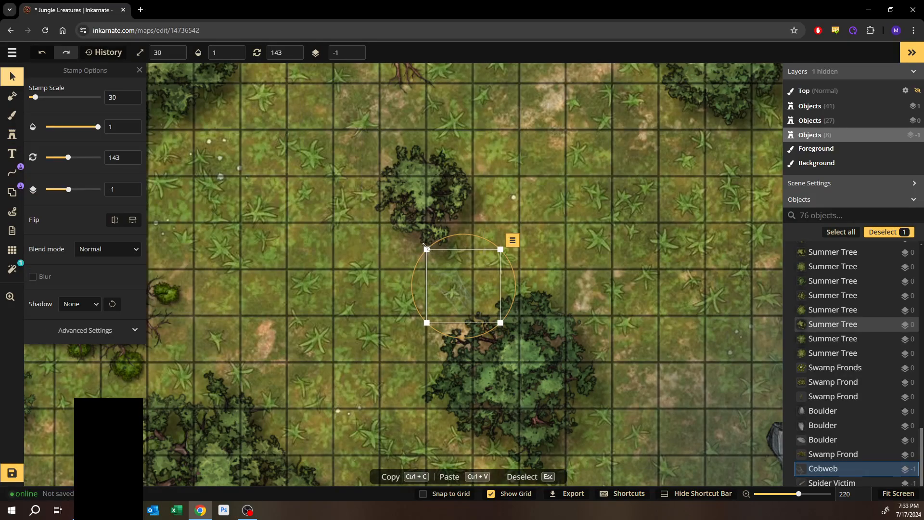
{"action": "left_click_drag", "start_coordinate": [427, 250], "coordinate": [381, 204]}
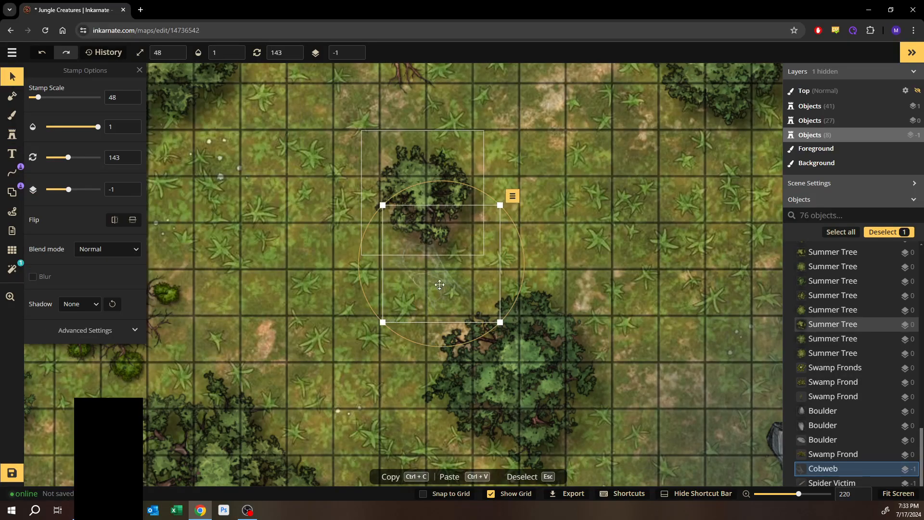
{"action": "left_click_drag", "start_coordinate": [439, 284], "coordinate": [469, 266]}
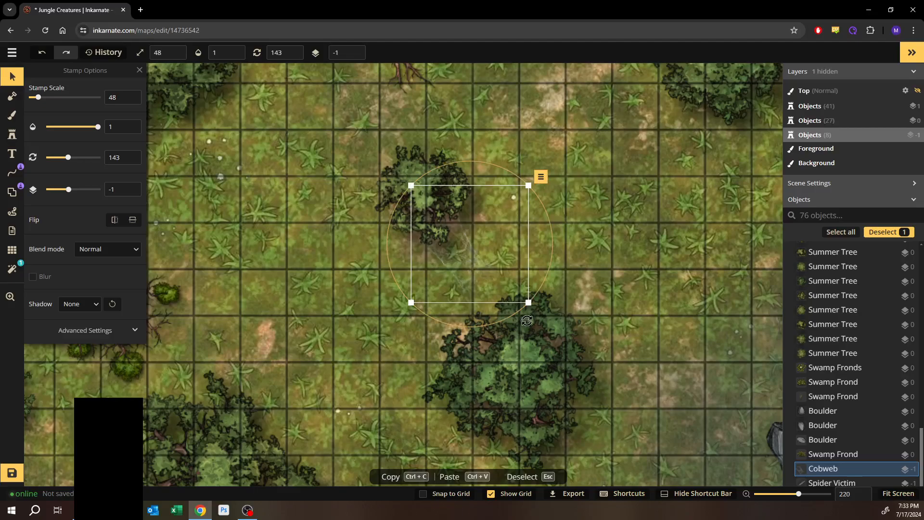
{"action": "left_click_drag", "start_coordinate": [529, 302], "coordinate": [578, 346]}
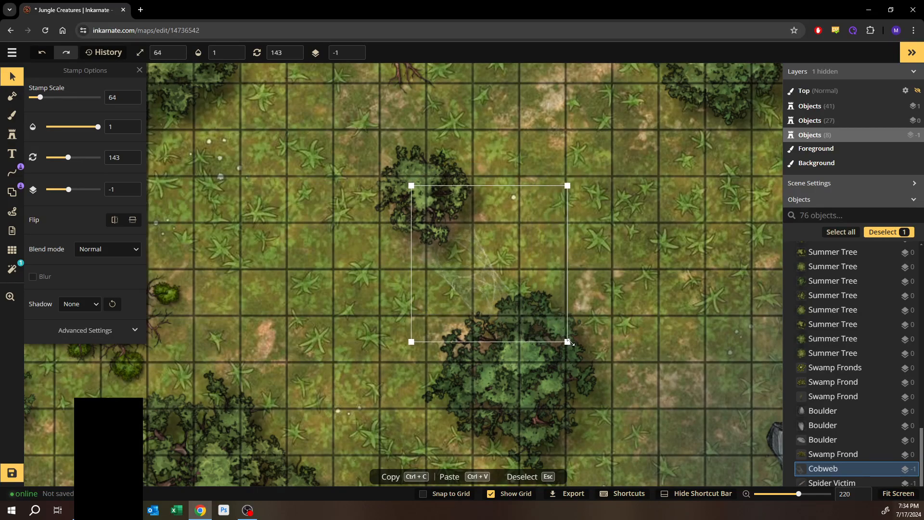
{"action": "left_click_drag", "start_coordinate": [469, 277], "coordinate": [464, 261]}
- Search the stamp catalog for sac, egg, then victim, and pick the first Spider Victim variant from the Dungeons pack
{"action": "left_click", "coordinate": [13, 134]}
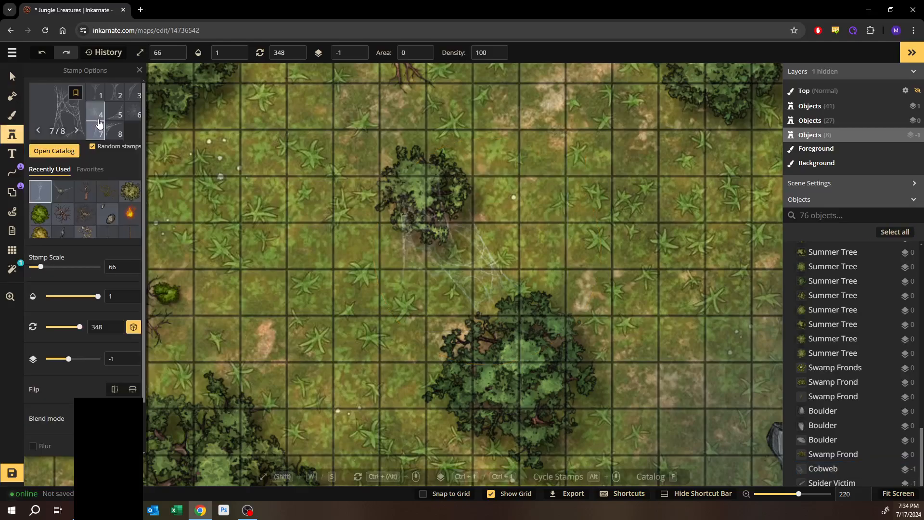
{"action": "left_click", "coordinate": [54, 151]}
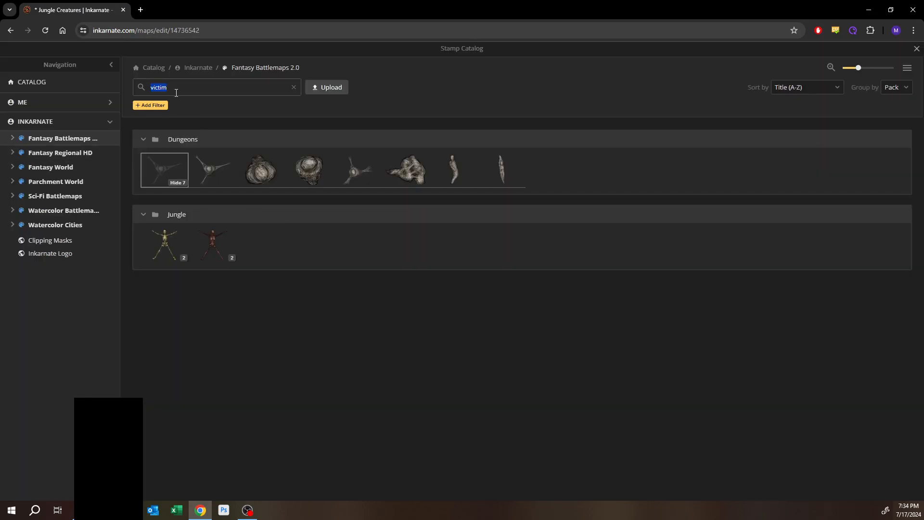
{"action": "type", "text": "sac"}
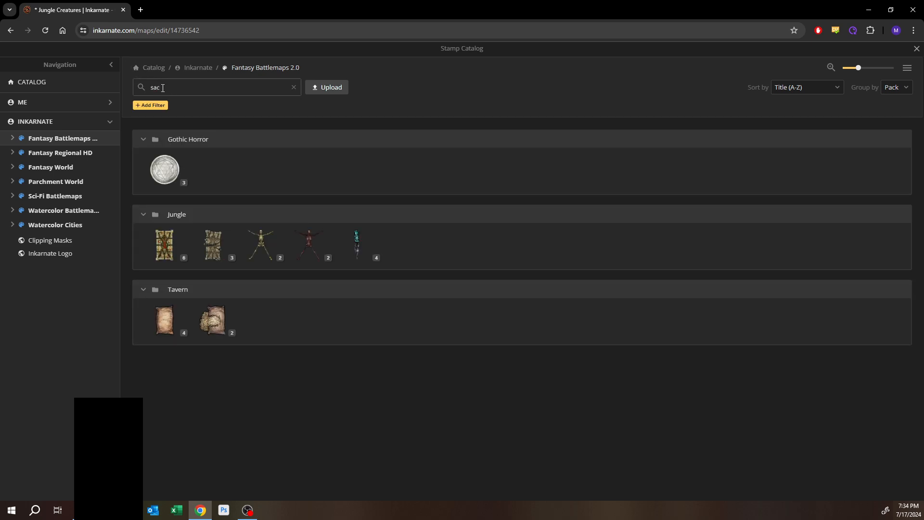
{"action": "type", "text": "egg"}
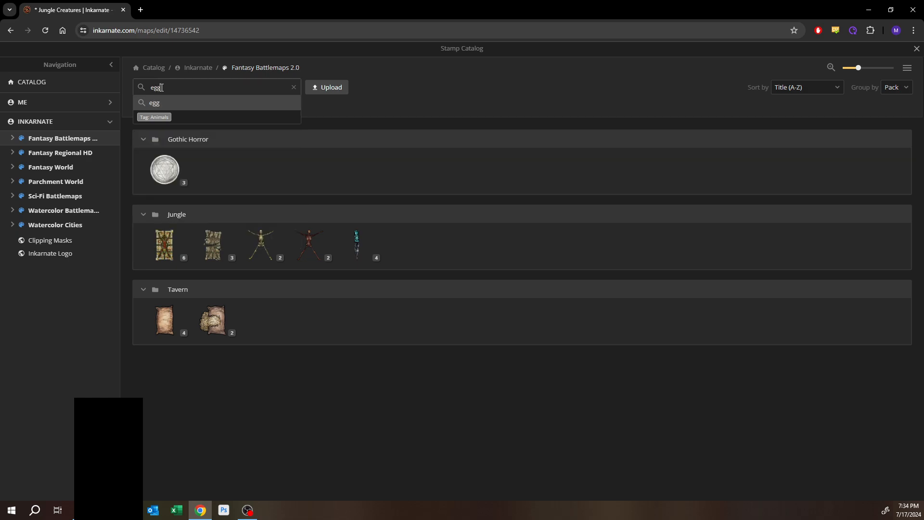
{"action": "key", "text": "Return"}
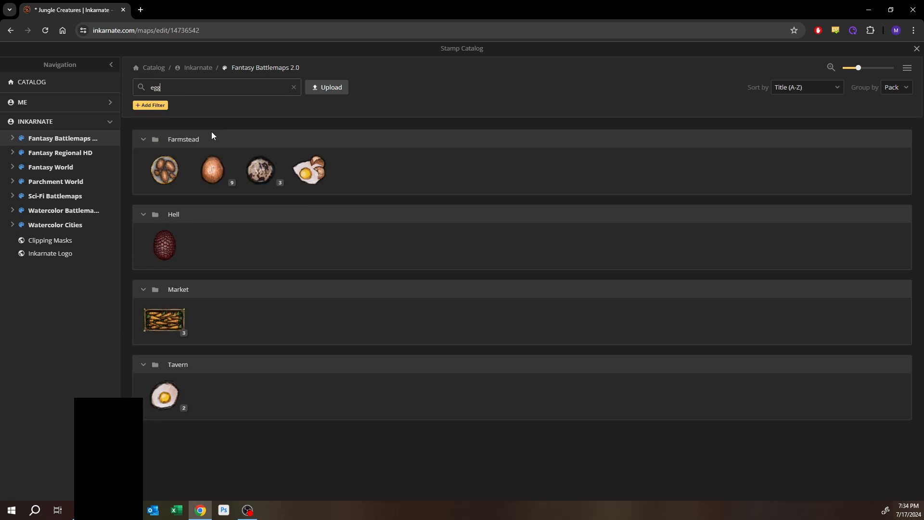
{"action": "double_click", "coordinate": [228, 88]}
{"action": "type", "text": "victim"}
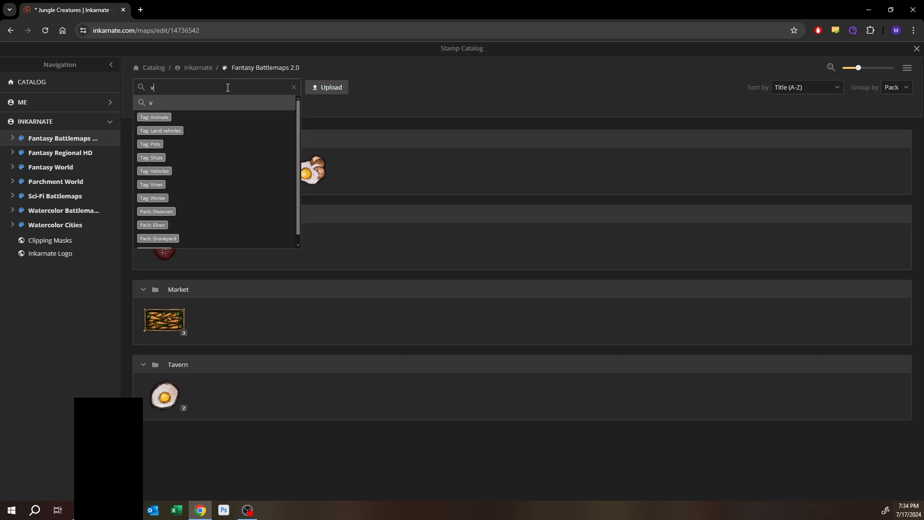
{"action": "key", "text": "Return"}
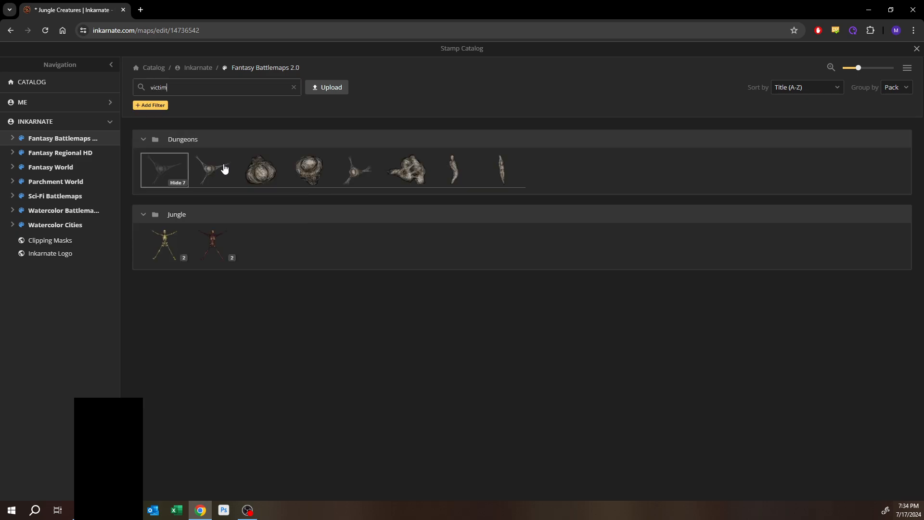
{"action": "mouse_move", "coordinate": [219, 173]}
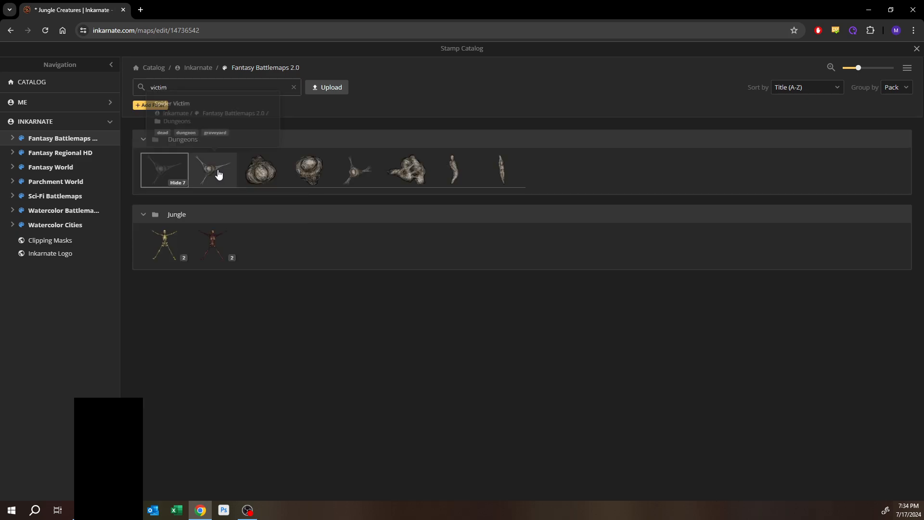
{"action": "left_click", "coordinate": [170, 177]}
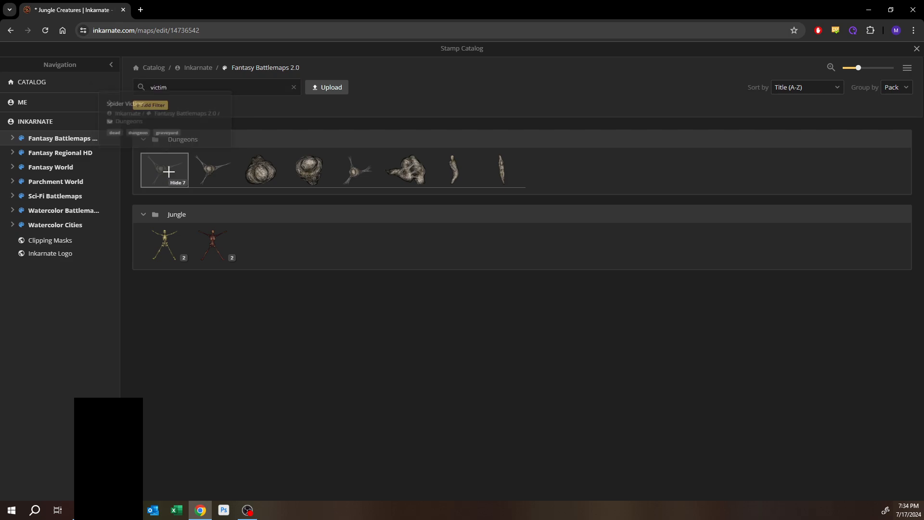
- Stamp a small Spider Victim at scale 11 onto the cobweb just above the lower bush
{"action": "scroll", "coordinate": [438, 215], "scroll_direction": "up", "scroll_amount": 10}
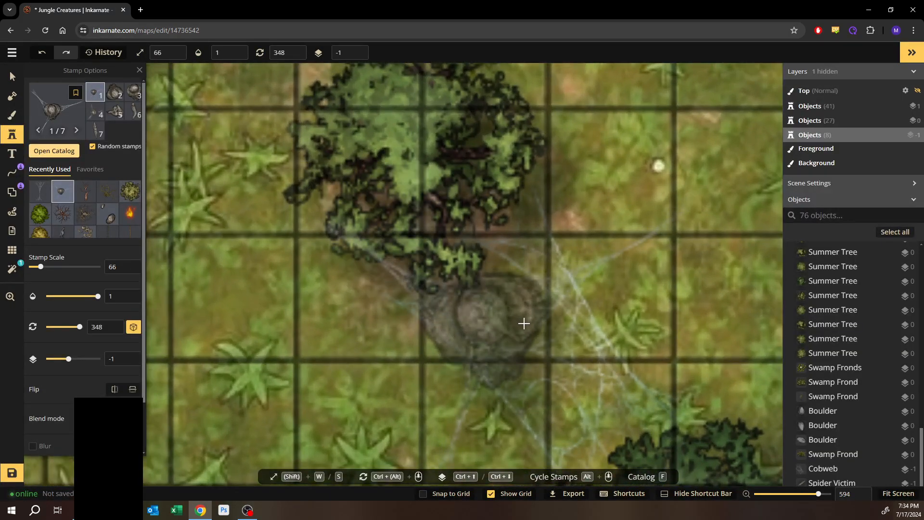
{"action": "key", "text": "s"}
{"action": "key", "text": "s"}
{"action": "key", "text": "s"}
{"action": "key", "text": "s"}
{"action": "key", "text": "s"}
{"action": "key", "text": "s"}
{"action": "key", "text": "s"}
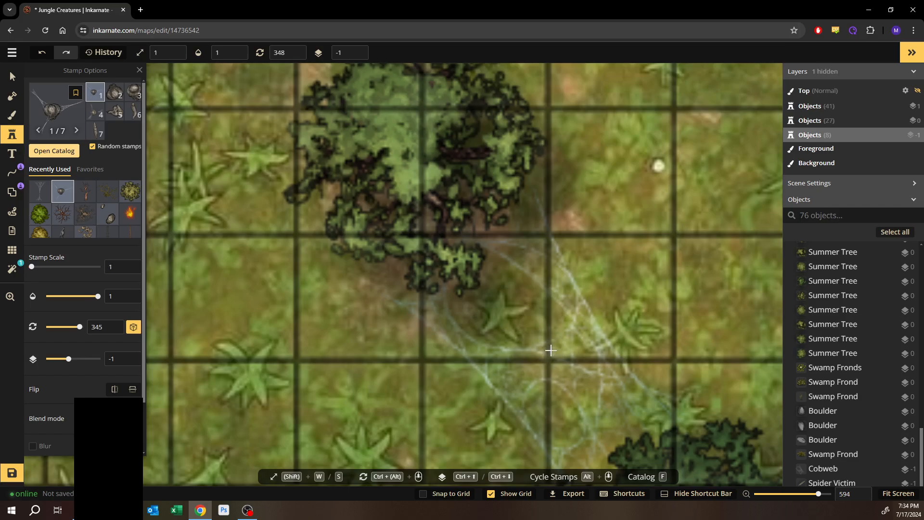
{"action": "key", "text": "w"}
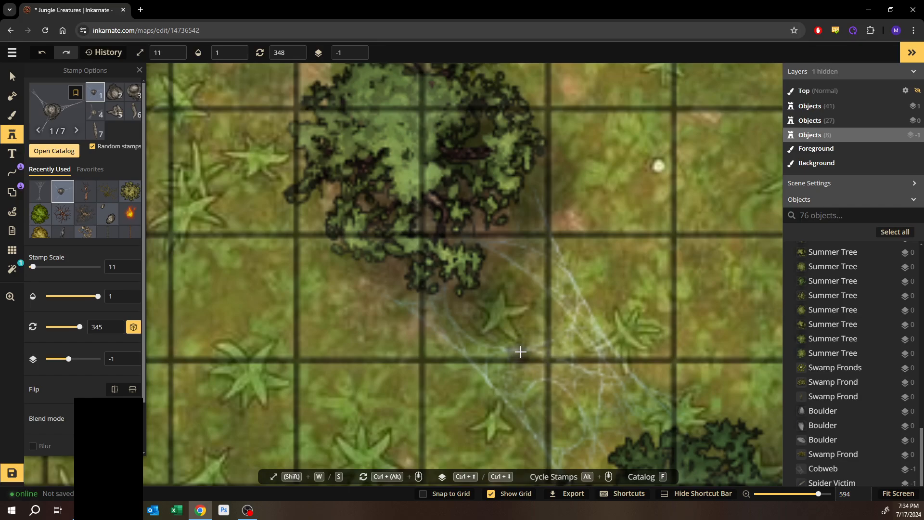
{"action": "key", "text": "space"}
{"action": "left_click_drag", "start_coordinate": [550, 367], "coordinate": [490, 311]}
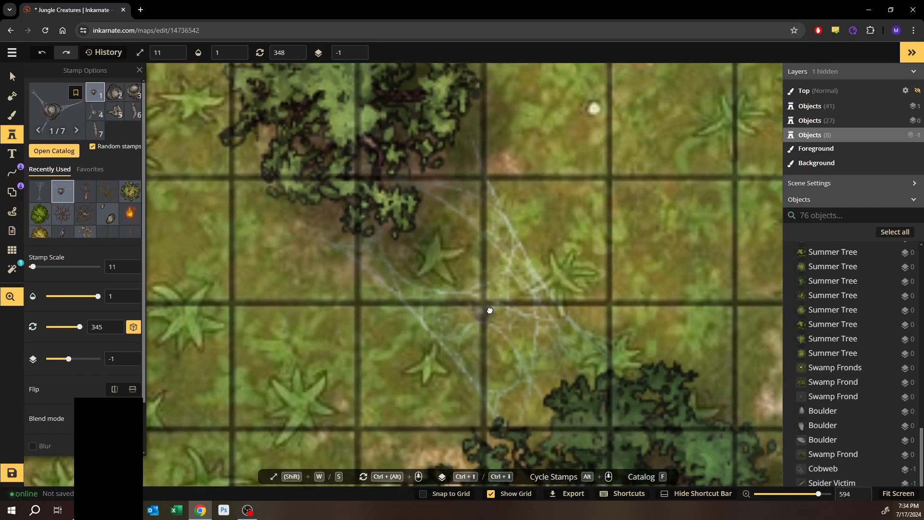
{"action": "left_click", "coordinate": [534, 344]}
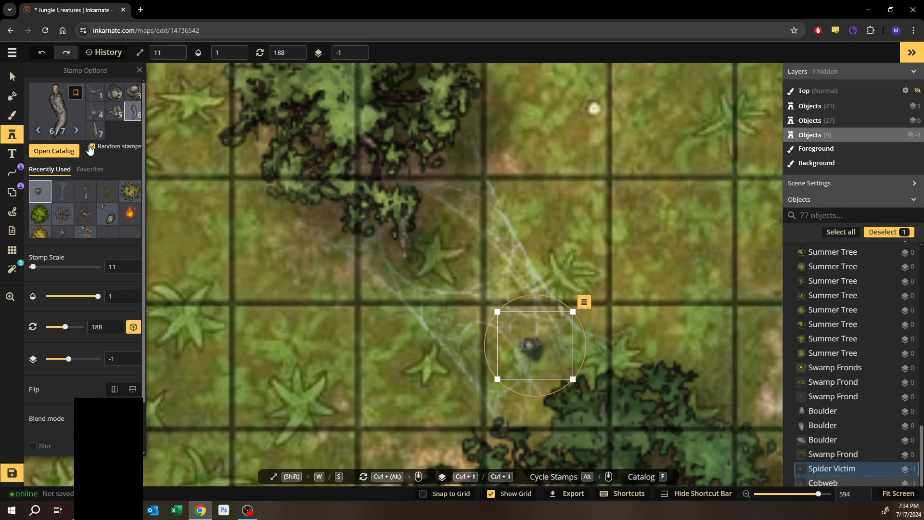
- Stamp two more scale 11 Spider Victims clustered against the first one on the cobweb
{"action": "left_click", "coordinate": [95, 91]}
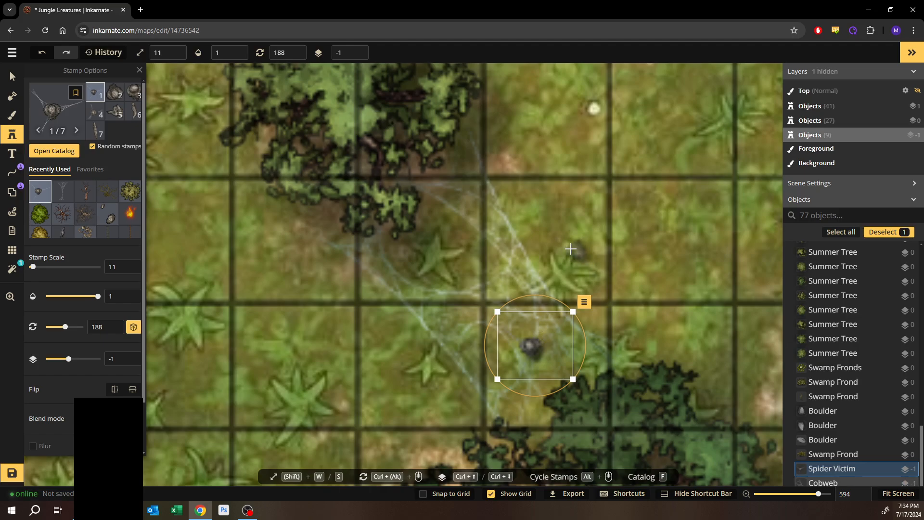
{"action": "left_click", "coordinate": [571, 248]}
{"action": "left_click_drag", "start_coordinate": [572, 248], "coordinate": [539, 329]}
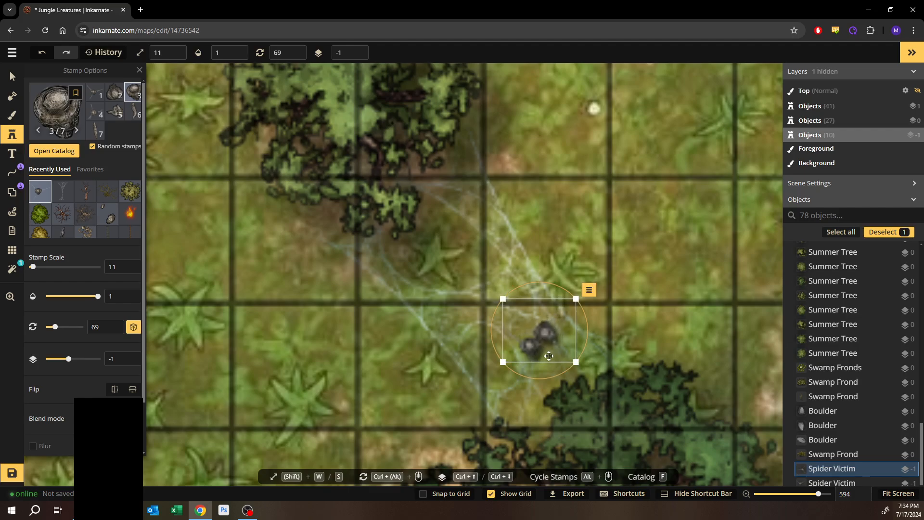
{"action": "left_click", "coordinate": [630, 285]}
{"action": "left_click_drag", "start_coordinate": [631, 285], "coordinate": [549, 351]}
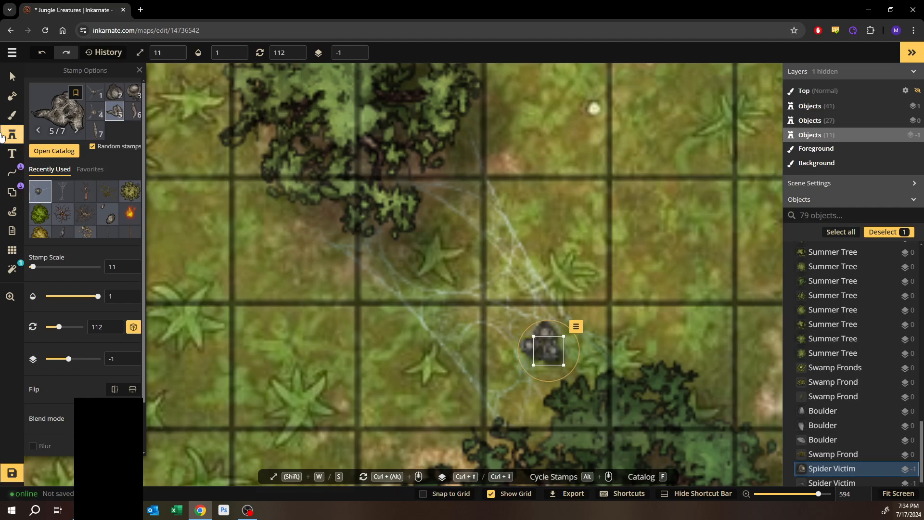
- Select the overlapping spider victims and the cobweb one at a time to examine the cluster
{"action": "key", "text": "v"}
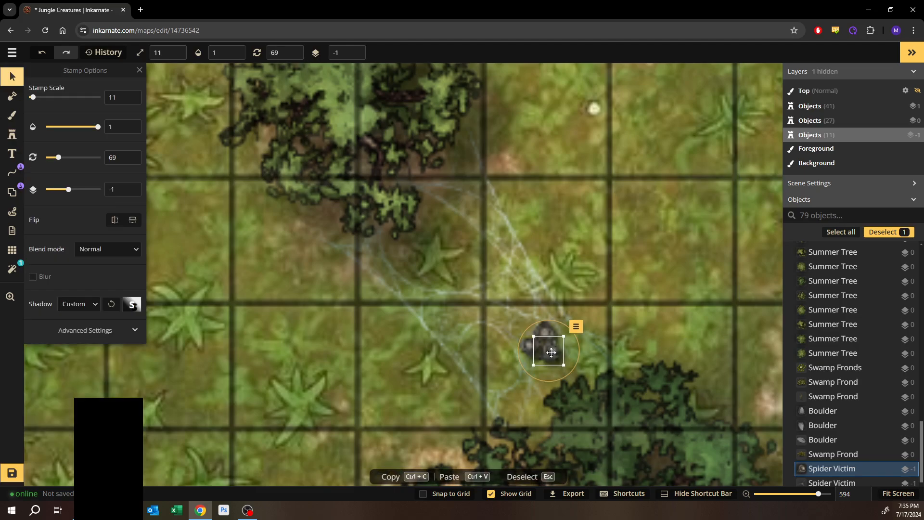
{"action": "left_click", "coordinate": [527, 353], "text": "shift"}
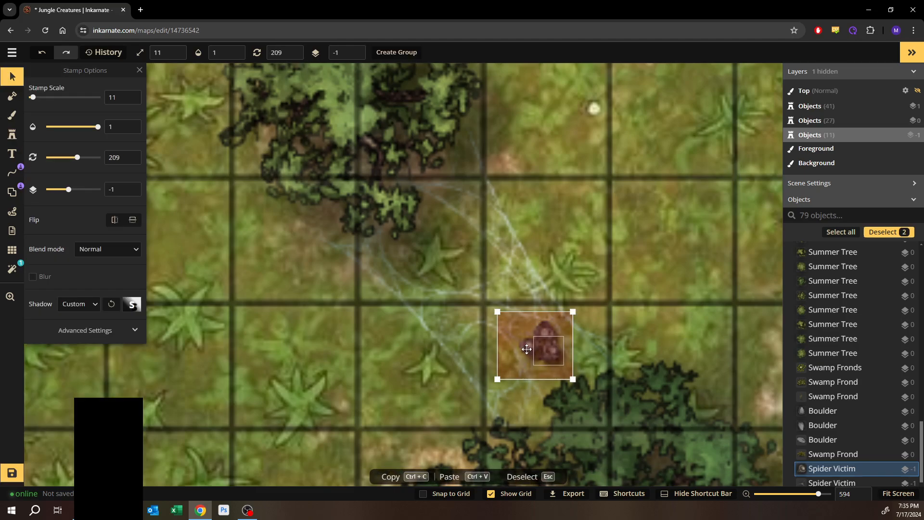
{"action": "left_click", "coordinate": [545, 328]}
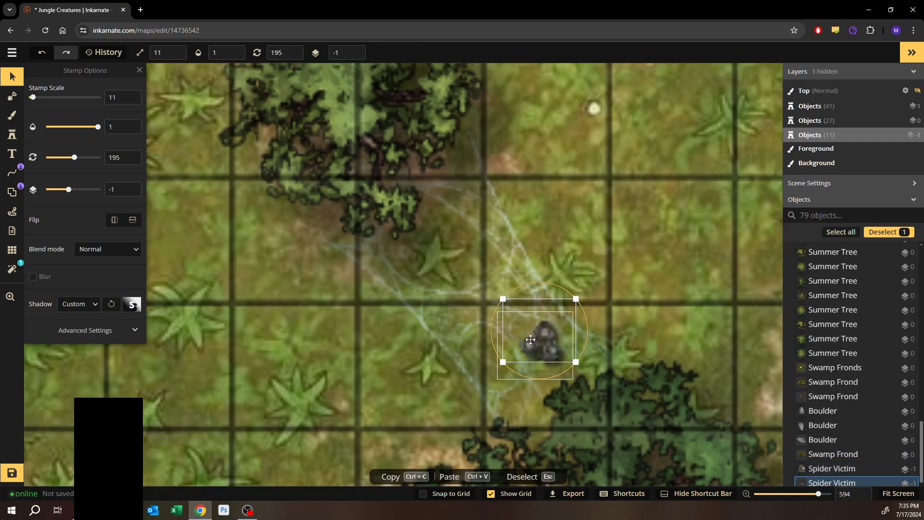
{"action": "left_click", "coordinate": [527, 344]}
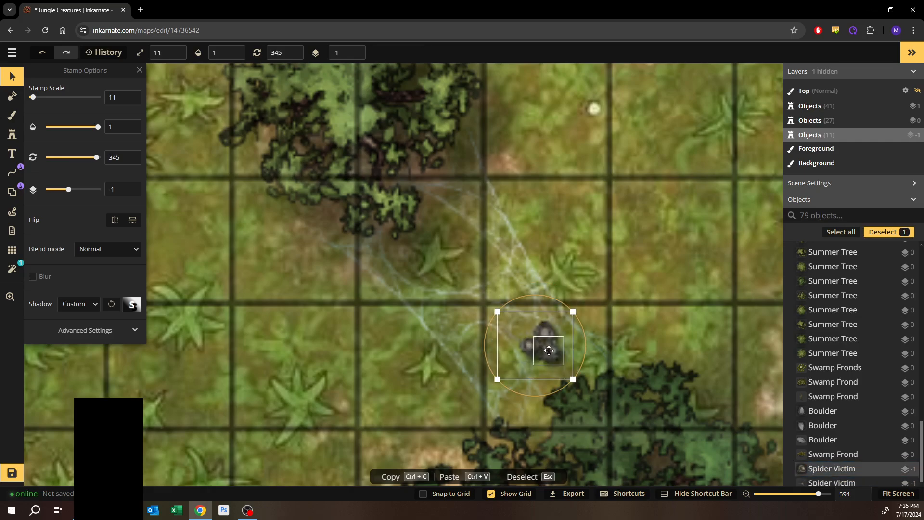
{"action": "left_click", "coordinate": [549, 350]}
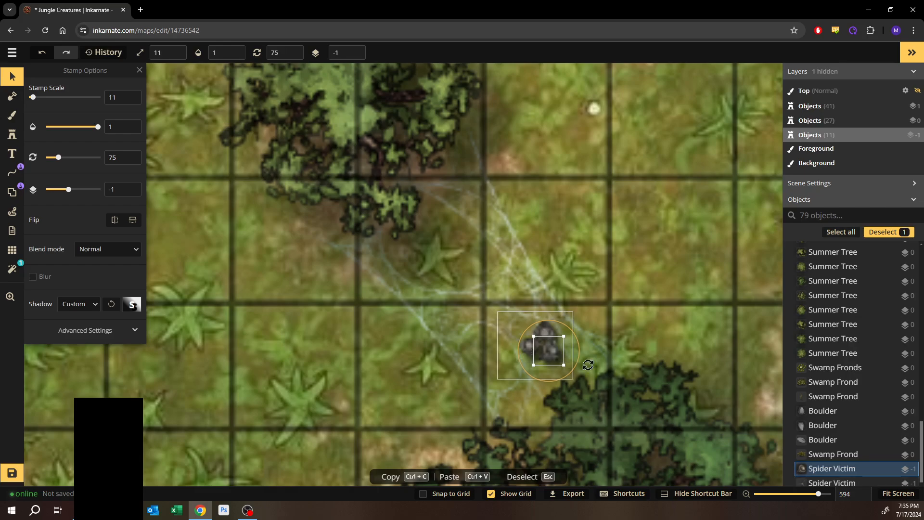
{"action": "scroll", "coordinate": [857, 448], "scroll_direction": "down", "scroll_amount": 5}
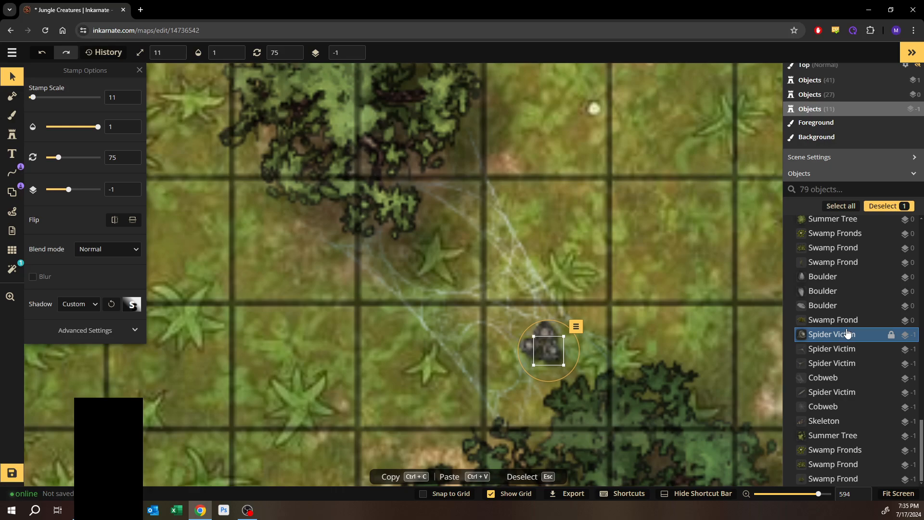
{"action": "left_click", "coordinate": [828, 377]}
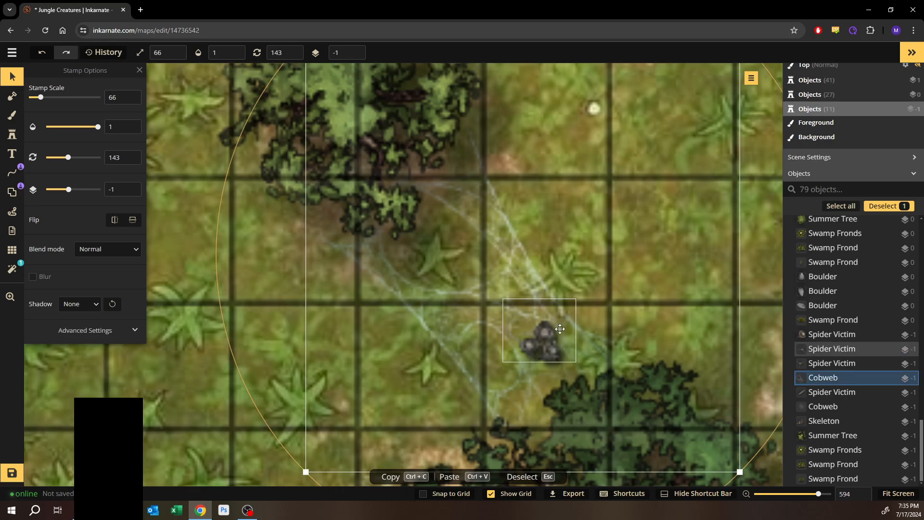
- Reposition one of the spider victims slightly lower within the cluster on the cobweb
{"action": "left_click", "coordinate": [544, 334]}
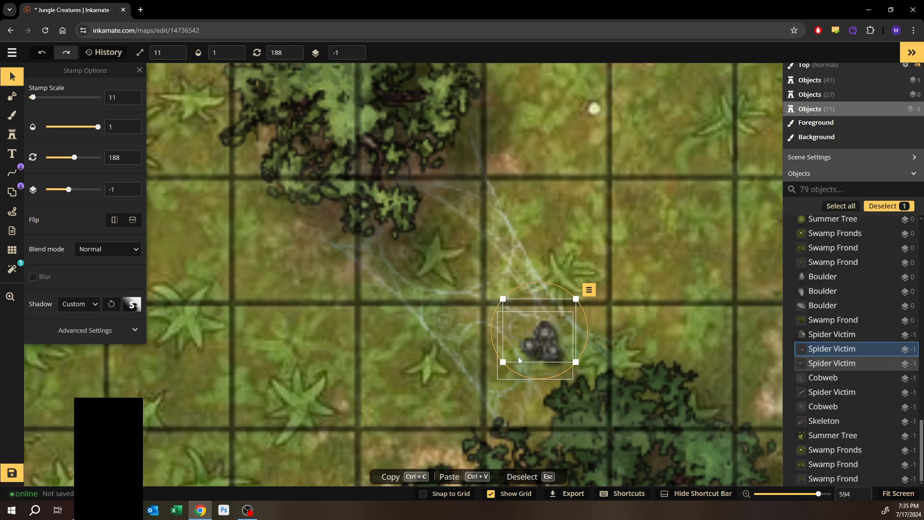
{"action": "left_click", "coordinate": [552, 352]}
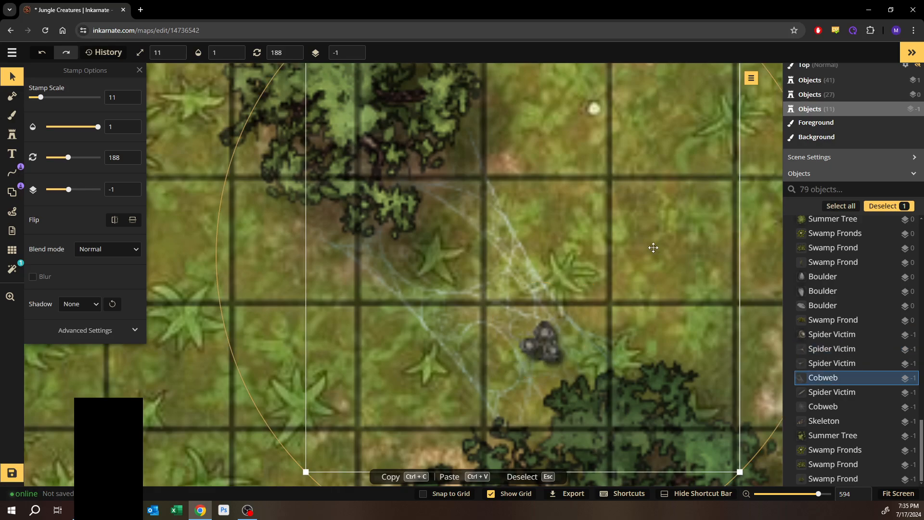
{"action": "left_click", "coordinate": [553, 353]}
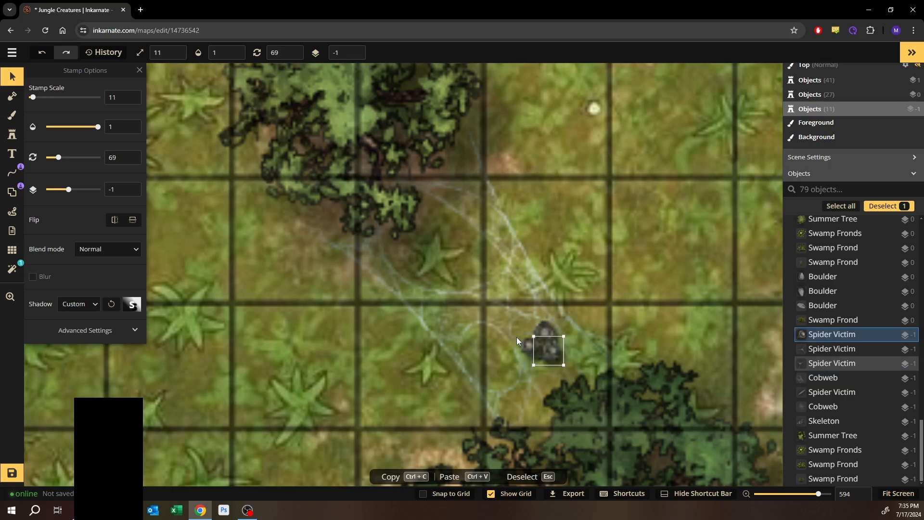
{"action": "left_click", "coordinate": [516, 337], "text": "shift"}
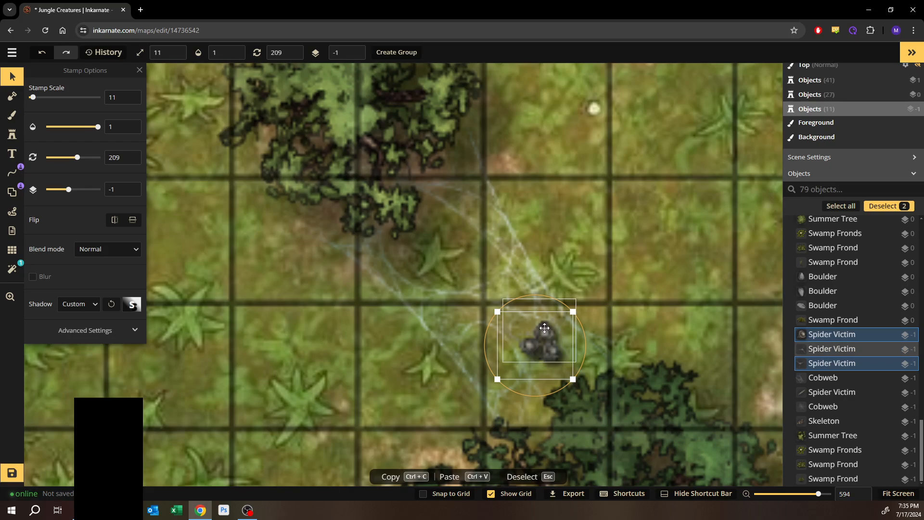
{"action": "left_click", "coordinate": [550, 353]}
{"action": "left_click", "coordinate": [551, 353]}
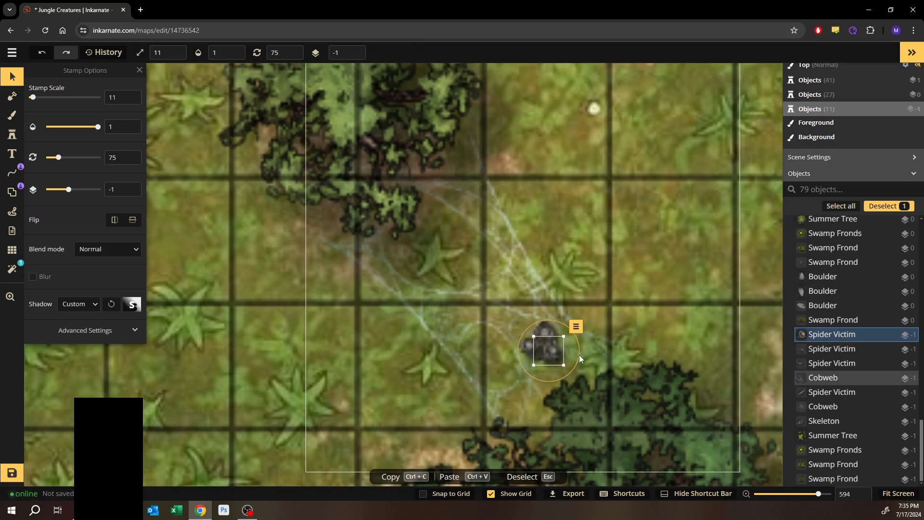
{"action": "left_click", "coordinate": [546, 332]}
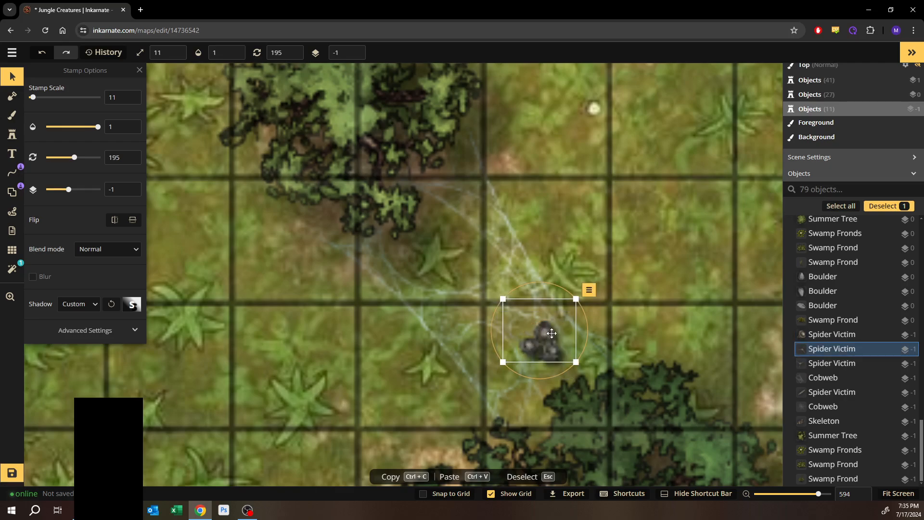
{"action": "mouse_move", "coordinate": [550, 337]}
{"action": "left_mouse_down"}
{"action": "mouse_move", "coordinate": [608, 252]}
{"action": "mouse_move", "coordinate": [548, 351]}
{"action": "left_mouse_up"}
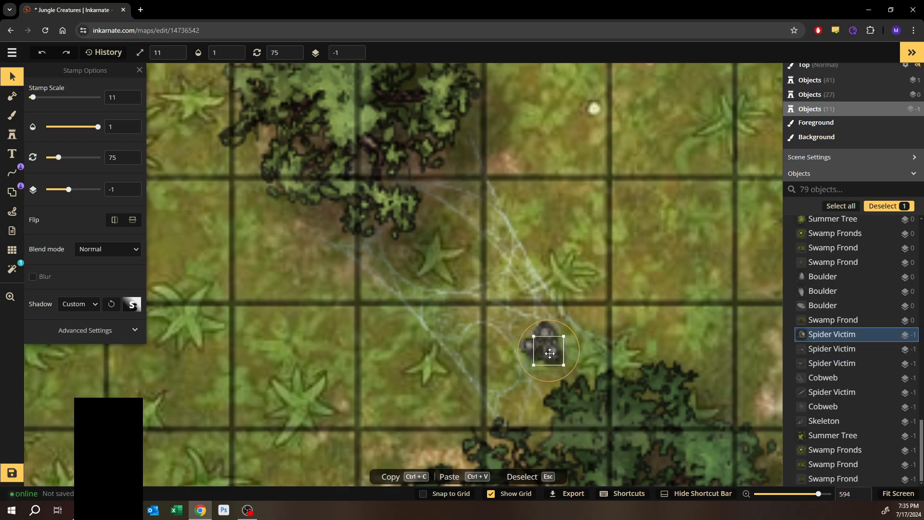
- Select the three clustered spider victims and lower their custom shadow intensity to 0.15
{"action": "left_click", "coordinate": [547, 332]}
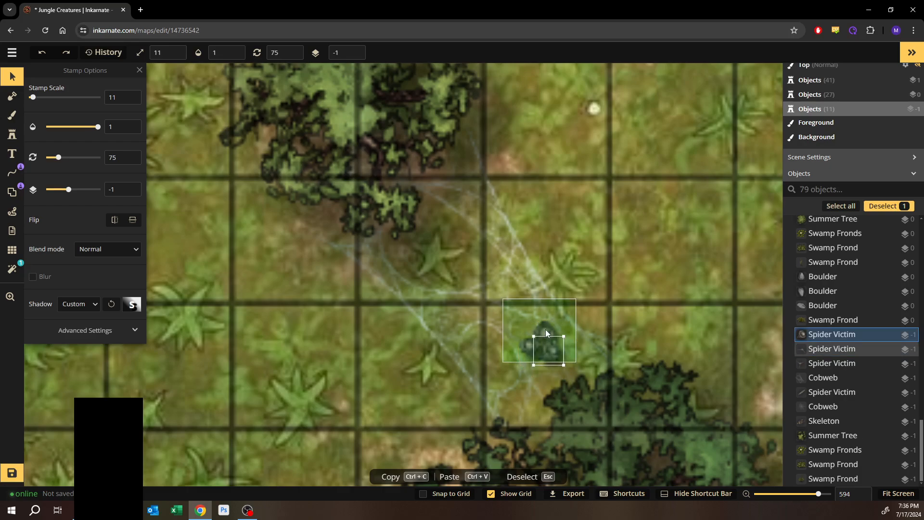
{"action": "left_click", "coordinate": [546, 331], "text": "shift"}
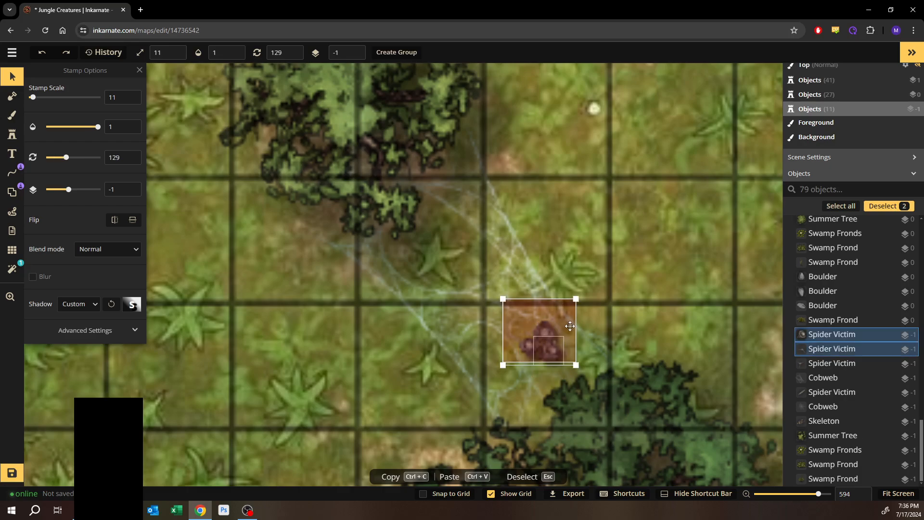
{"action": "key", "text": "ctrl+z"}
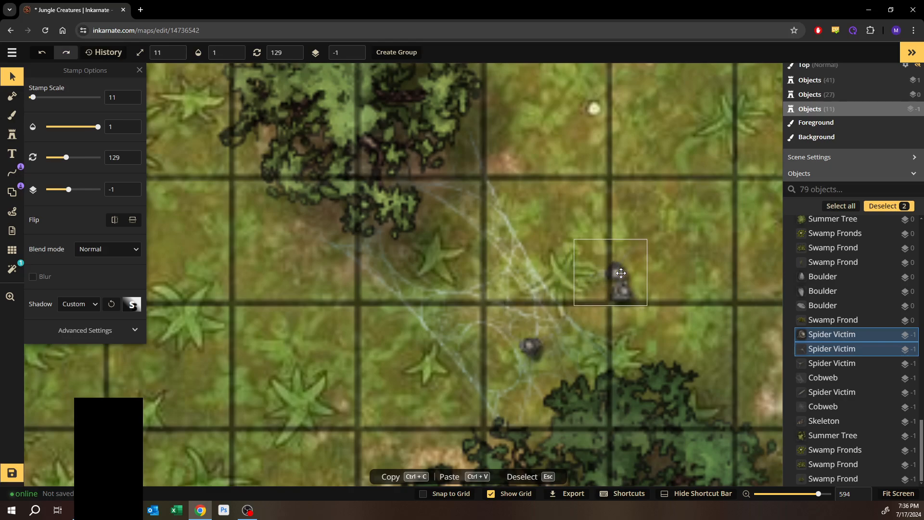
{"action": "key", "text": "ctrl+y"}
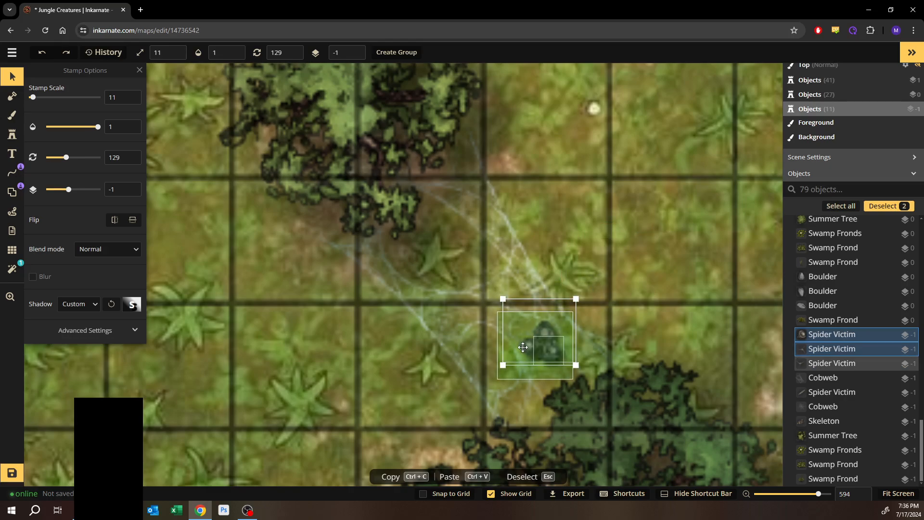
{"action": "left_click", "coordinate": [528, 347], "text": "shift"}
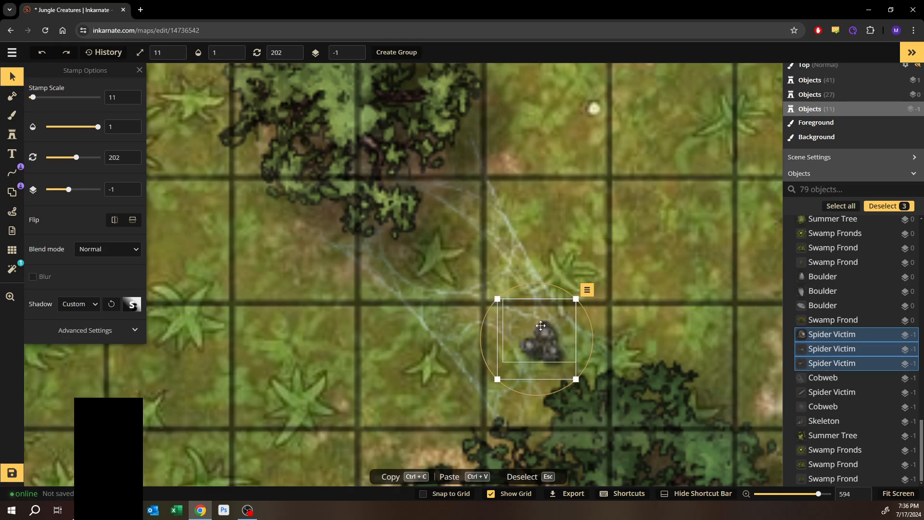
{"action": "left_click_drag", "start_coordinate": [540, 326], "coordinate": [618, 264]}
{"action": "key", "text": "ctrl+z"}
{"action": "left_click", "coordinate": [96, 308]}
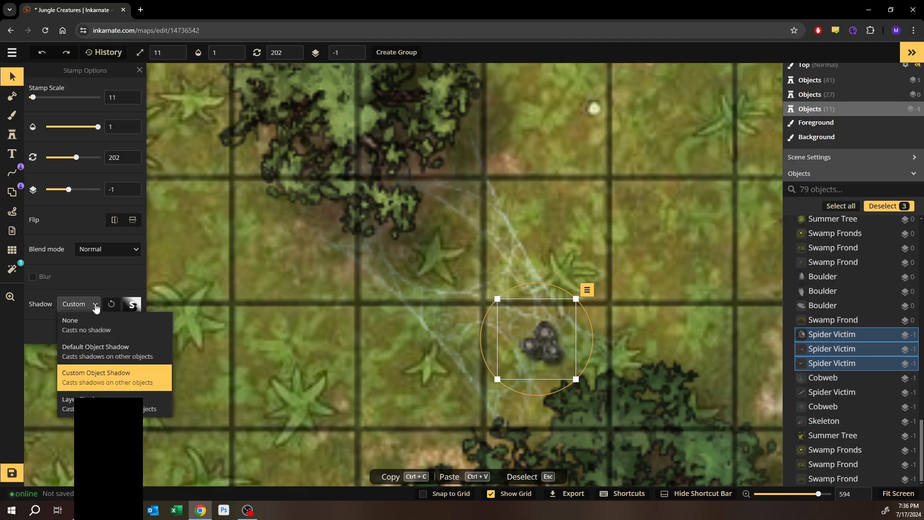
{"action": "left_click", "coordinate": [133, 306]}
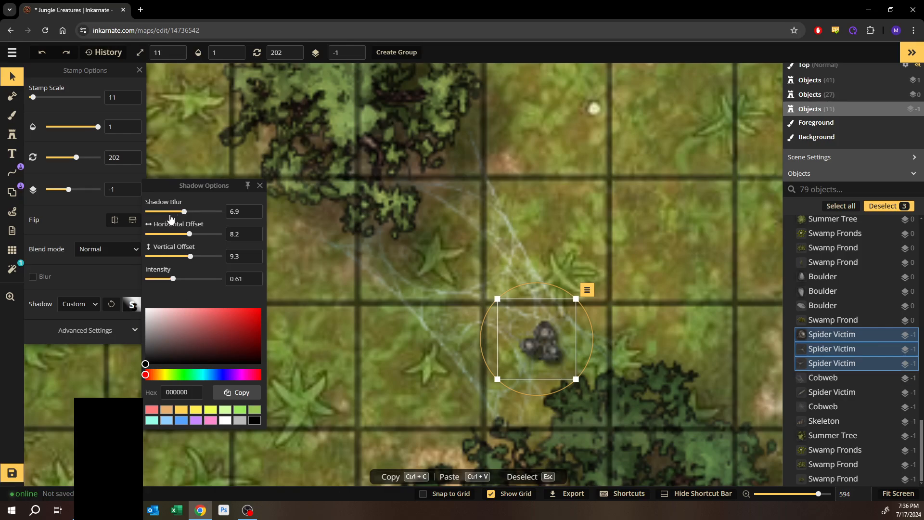
{"action": "left_click", "coordinate": [159, 279]}
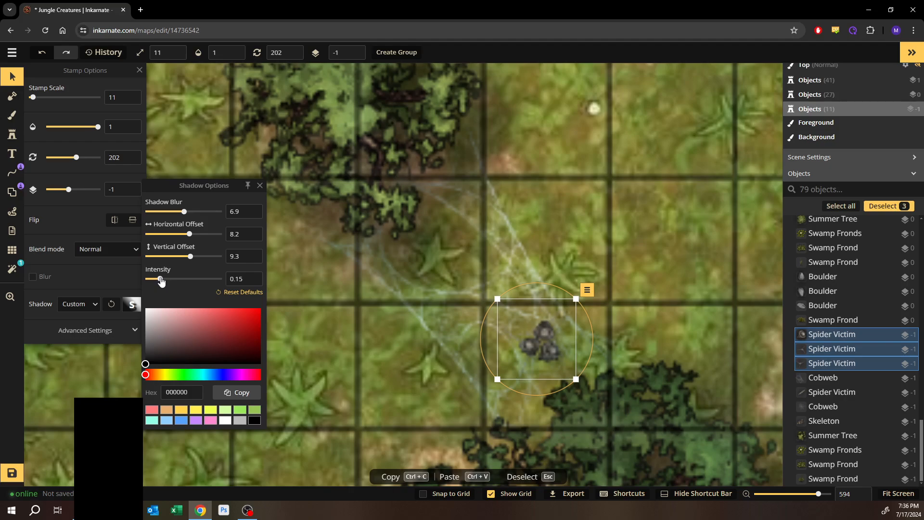
- Search the stamp catalog for stump and choose the third tree stump variant from the Forest pack
{"action": "left_click", "coordinate": [674, 143]}
{"action": "scroll", "coordinate": [588, 207], "scroll_direction": "down", "scroll_amount": 5}
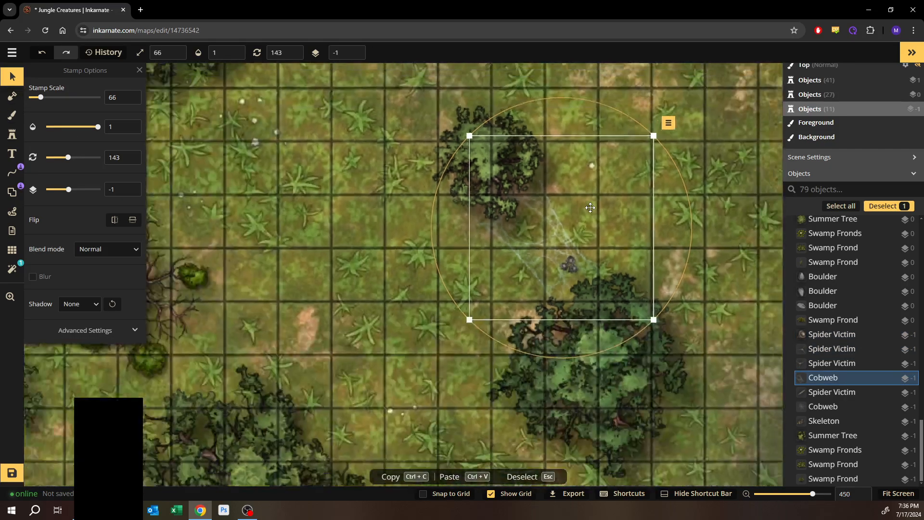
{"action": "scroll", "coordinate": [591, 207], "scroll_direction": "down", "scroll_amount": 10}
{"action": "key", "text": "Escape"}
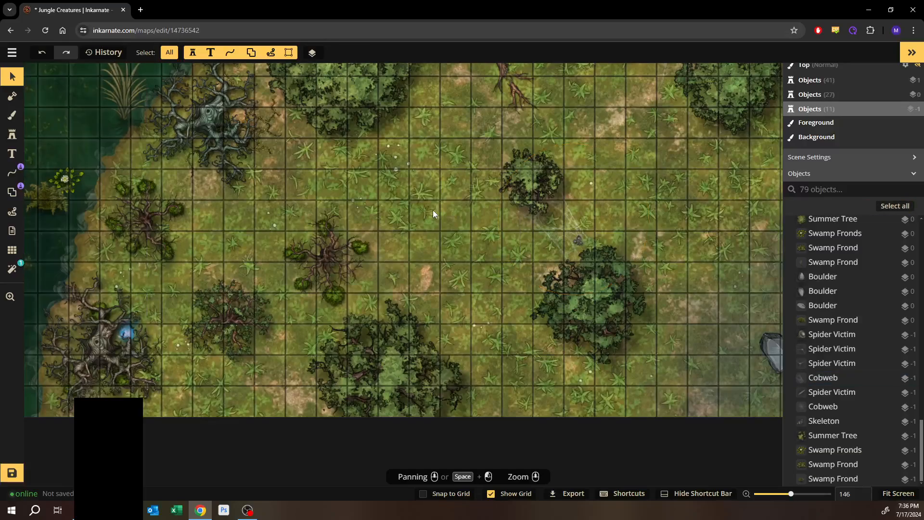
{"action": "scroll", "coordinate": [432, 210], "scroll_direction": "down", "scroll_amount": 3}
{"action": "left_click_drag", "start_coordinate": [651, 141], "coordinate": [572, 199]}
{"action": "scroll", "coordinate": [546, 260], "scroll_direction": "down", "scroll_amount": 1}
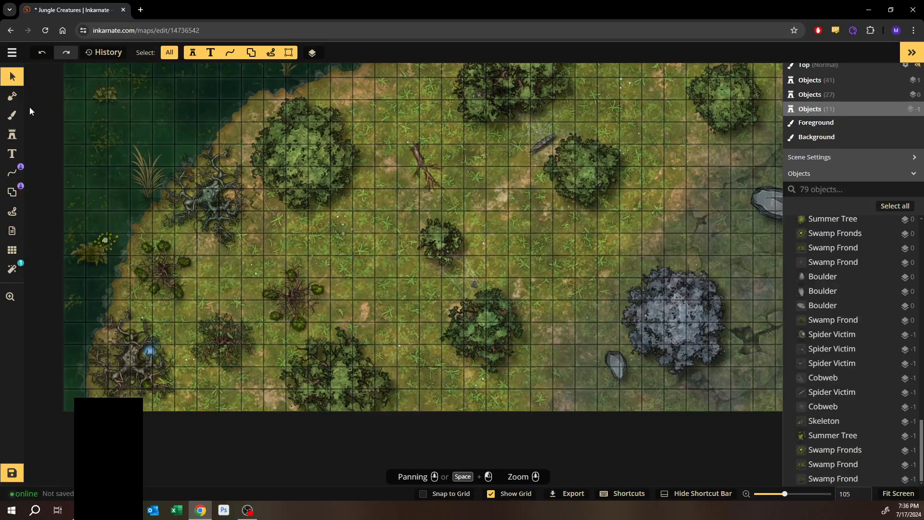
{"action": "left_click", "coordinate": [12, 135]}
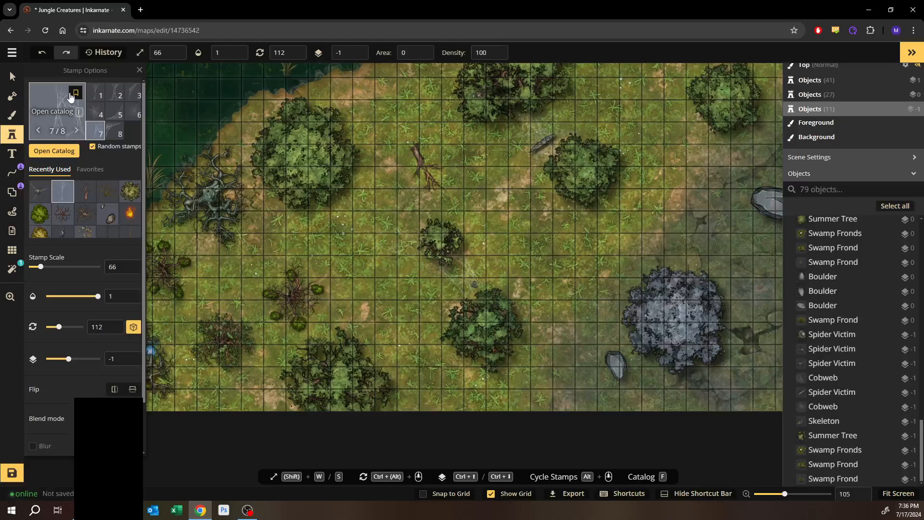
{"action": "left_click", "coordinate": [54, 150]}
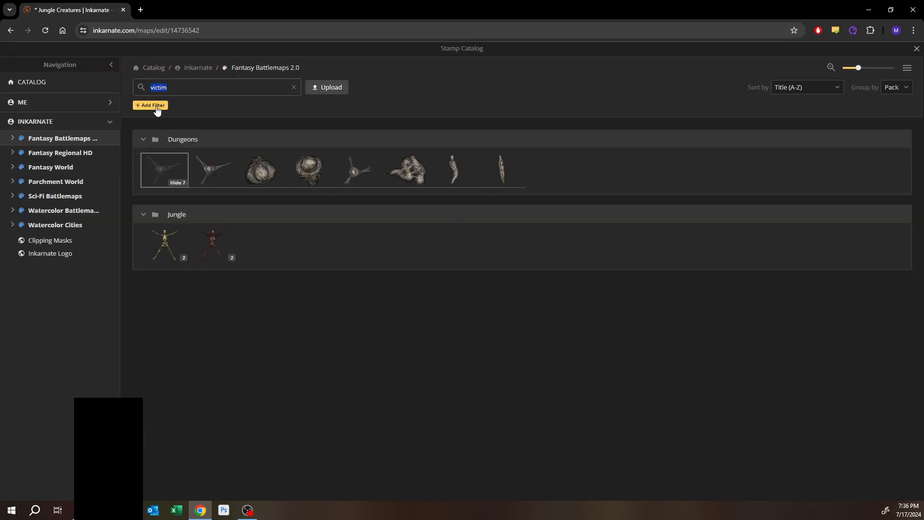
{"action": "type", "text": "stump"}
{"action": "key", "text": "Return"}
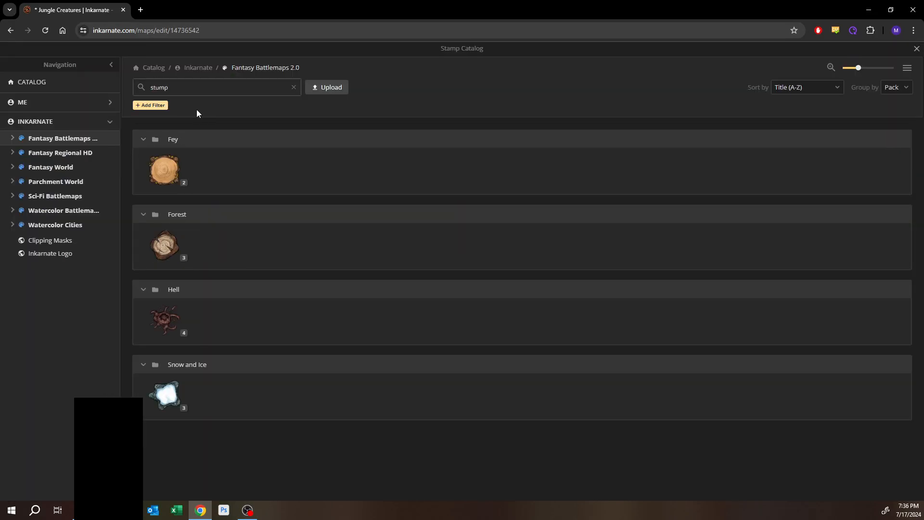
{"action": "left_click", "coordinate": [167, 262]}
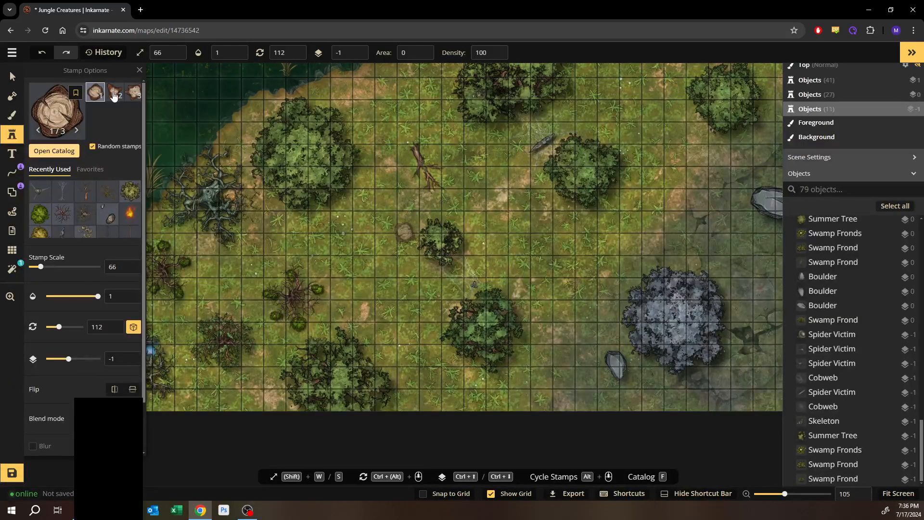
{"action": "left_click", "coordinate": [133, 91]}
- Stamp a tree stump at scale 30 just above the top end of the fallen tree
{"action": "scroll", "coordinate": [417, 134], "scroll_direction": "up", "scroll_amount": 1}
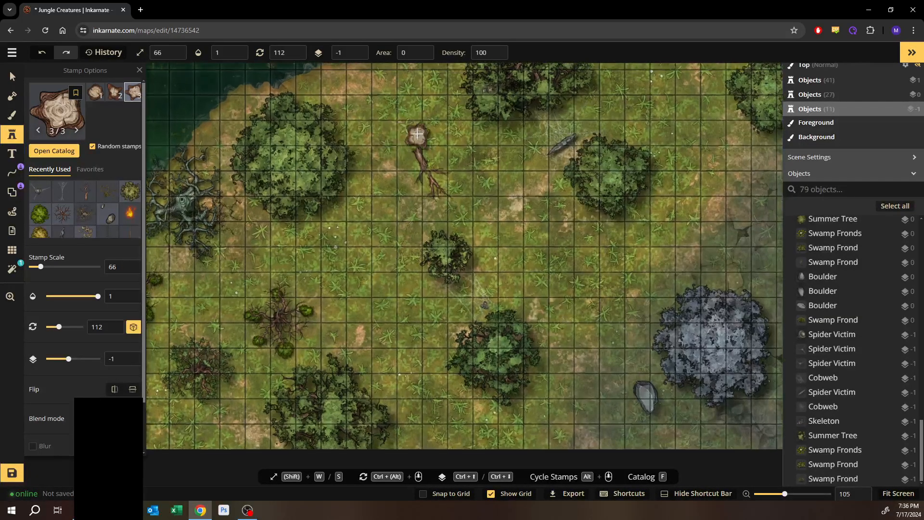
{"action": "scroll", "coordinate": [417, 134], "scroll_direction": "up", "scroll_amount": 5}
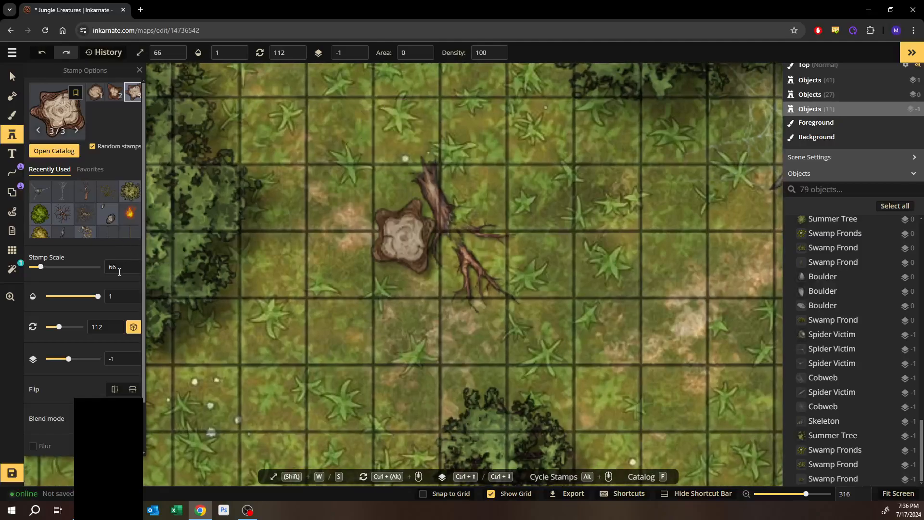
{"action": "double_click", "coordinate": [106, 271]}
{"action": "type", "text": "30"}
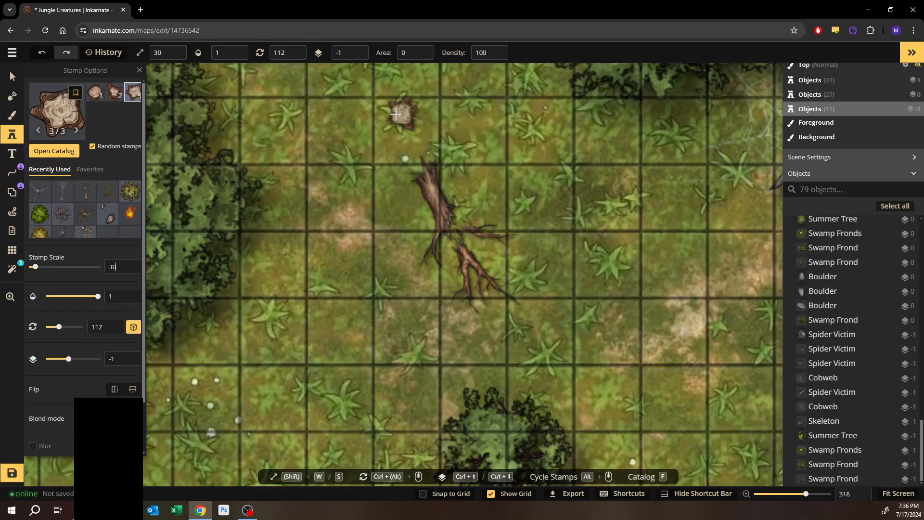
{"action": "left_click", "coordinate": [395, 114]}
{"action": "left_click", "coordinate": [391, 114]}
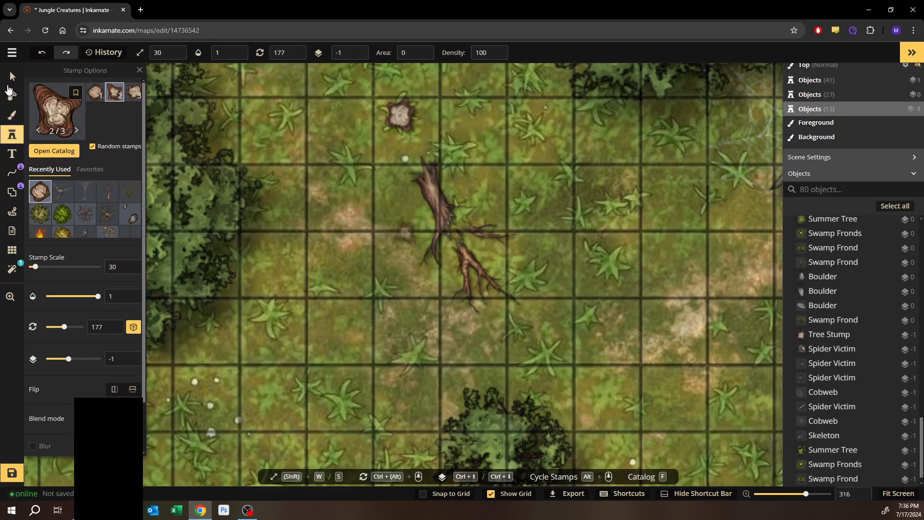
- Nudge the fallen tree slightly upward so its top meets the new stump
{"action": "left_click", "coordinate": [12, 78]}
{"action": "left_click", "coordinate": [401, 117]}
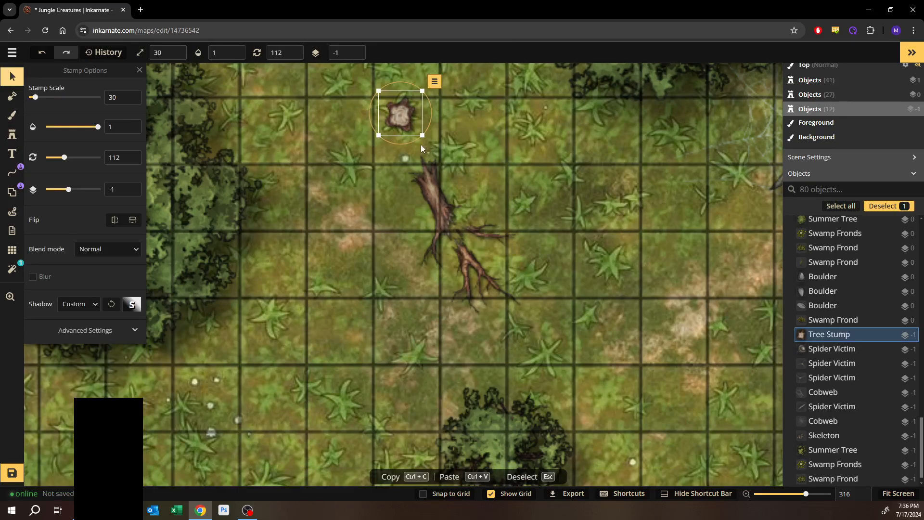
{"action": "left_click", "coordinate": [449, 221]}
{"action": "left_click_drag", "start_coordinate": [447, 216], "coordinate": [442, 206]}
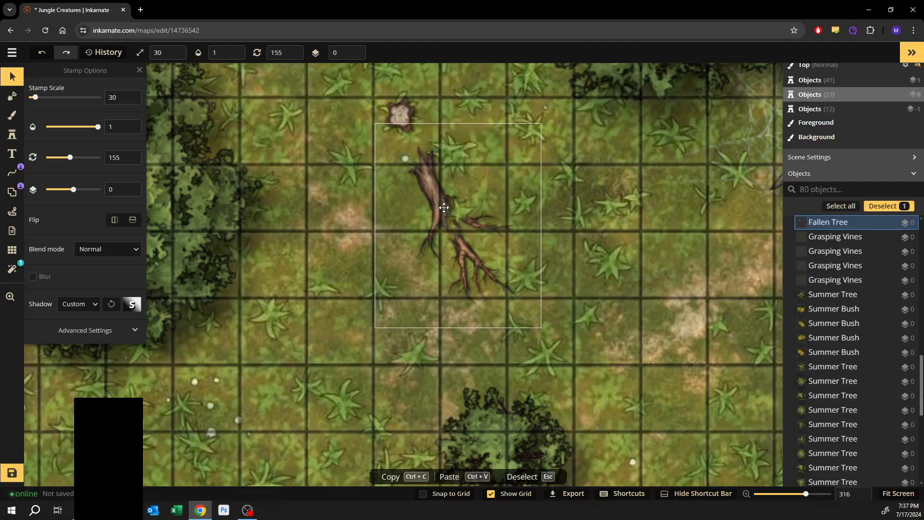
{"action": "left_click", "coordinate": [626, 191]}
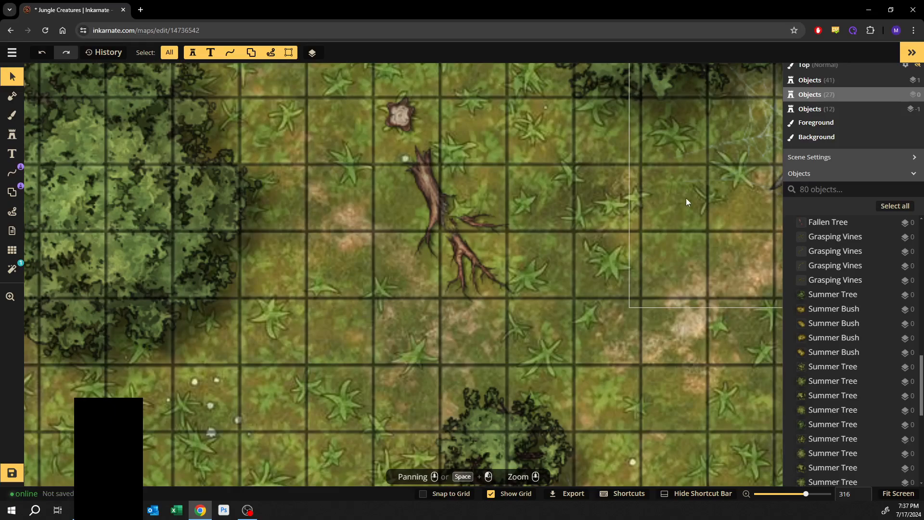
{"action": "left_click", "coordinate": [632, 245]}
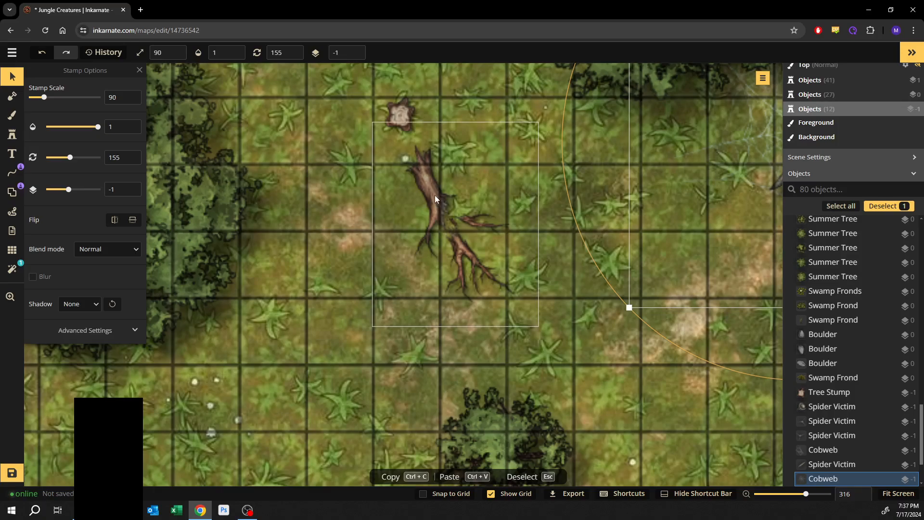
- Search the stamp catalog for mushroom and choose the first Forest pack mushroom stamp
{"action": "scroll", "coordinate": [386, 192], "scroll_direction": "up", "scroll_amount": 5}
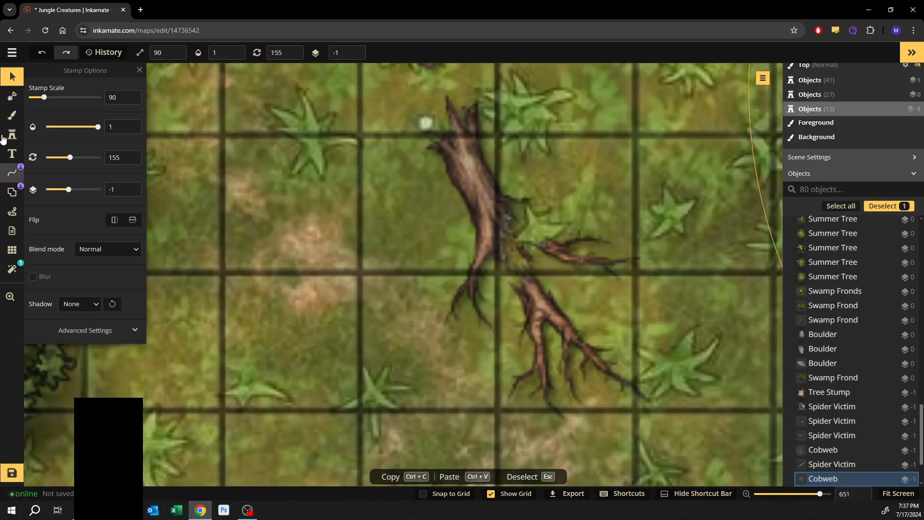
{"action": "left_click", "coordinate": [12, 135]}
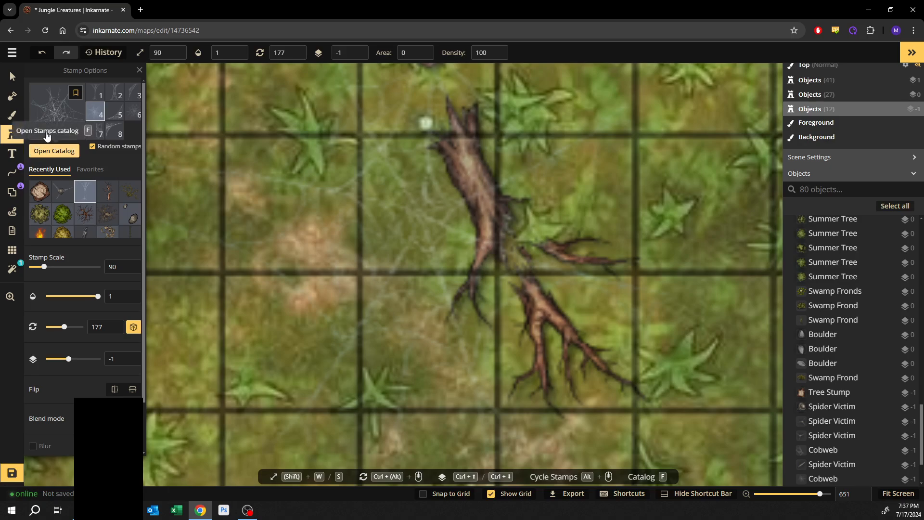
{"action": "left_click", "coordinate": [51, 151]}
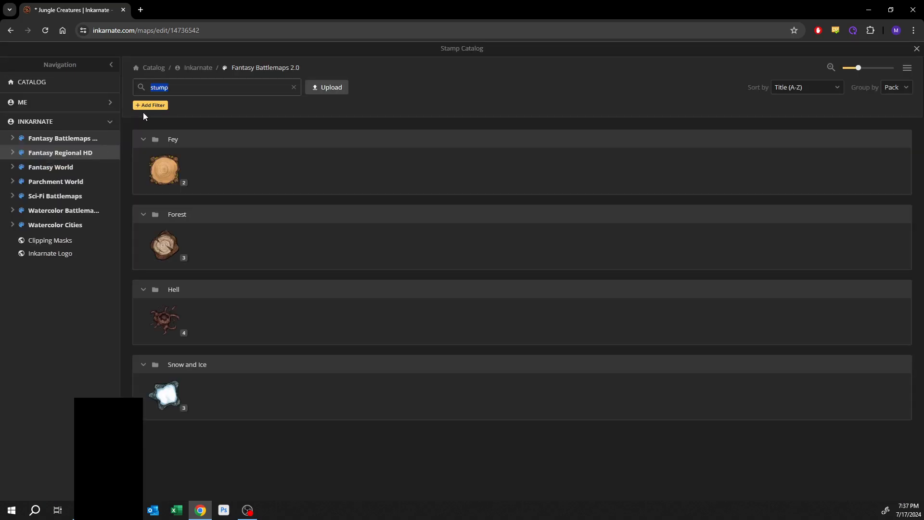
{"action": "type", "text": "mushroom"}
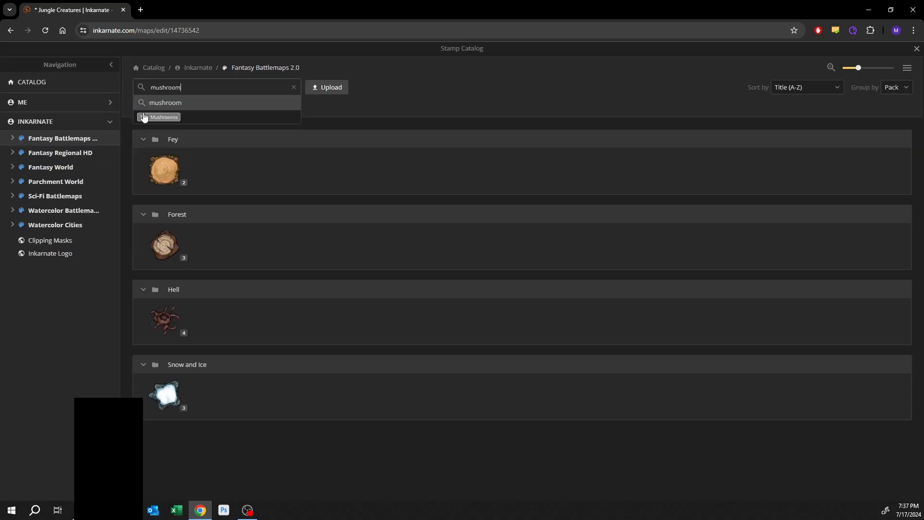
{"action": "key", "text": "Return"}
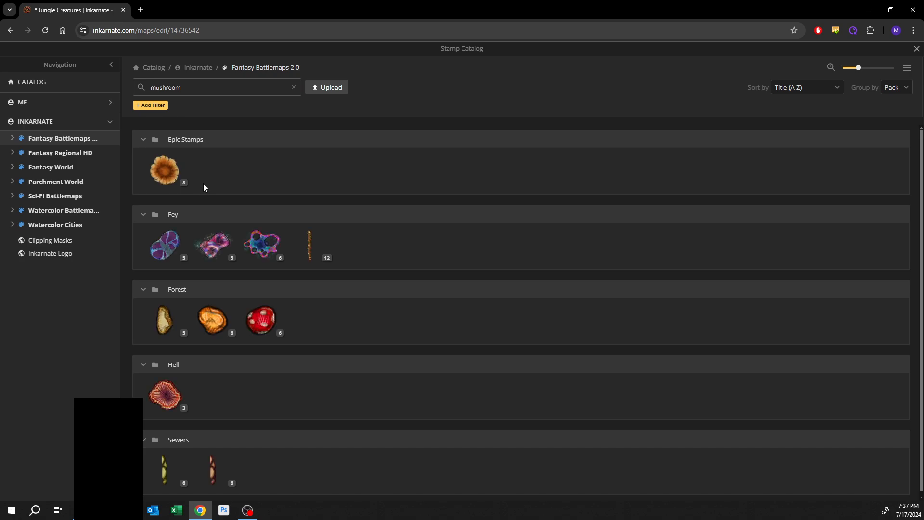
{"action": "left_click", "coordinate": [171, 326]}
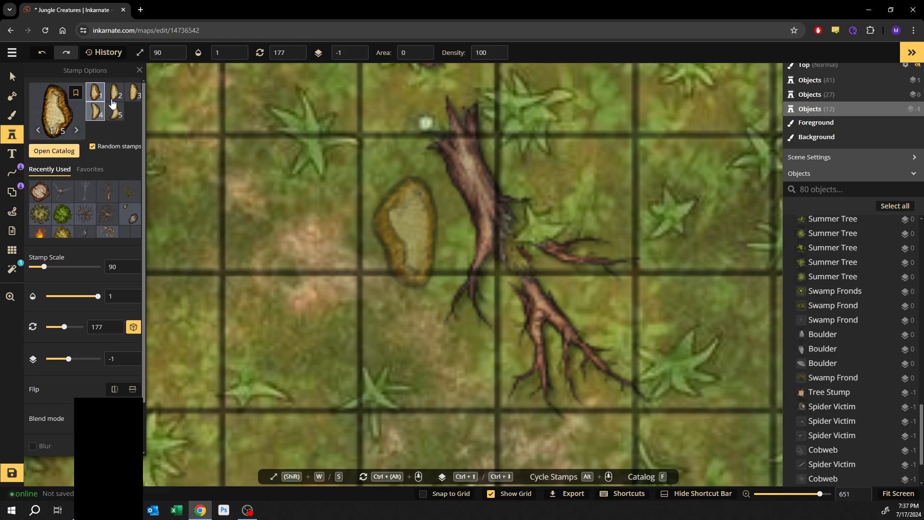
- Set the mushroom stamp scale to 19 and zoom in on the fallen tree trunk
{"action": "double_click", "coordinate": [117, 266]}
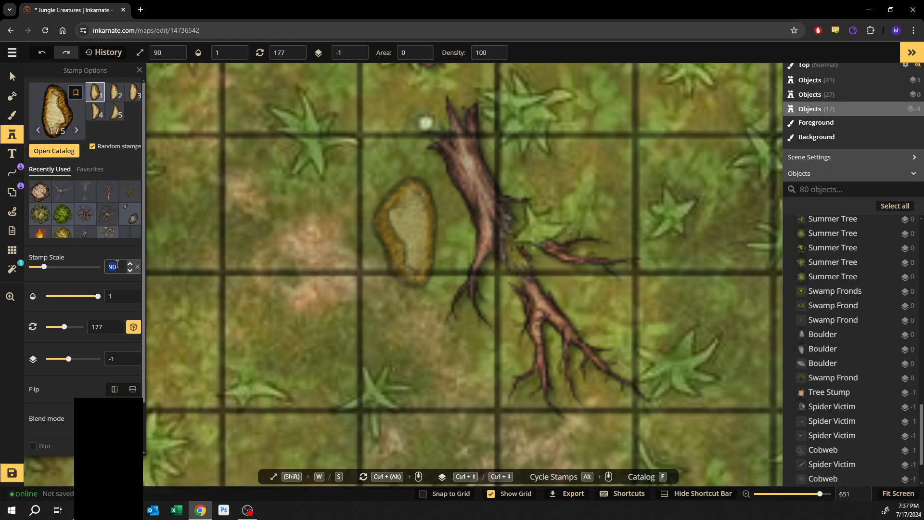
{"action": "type", "text": "30"}
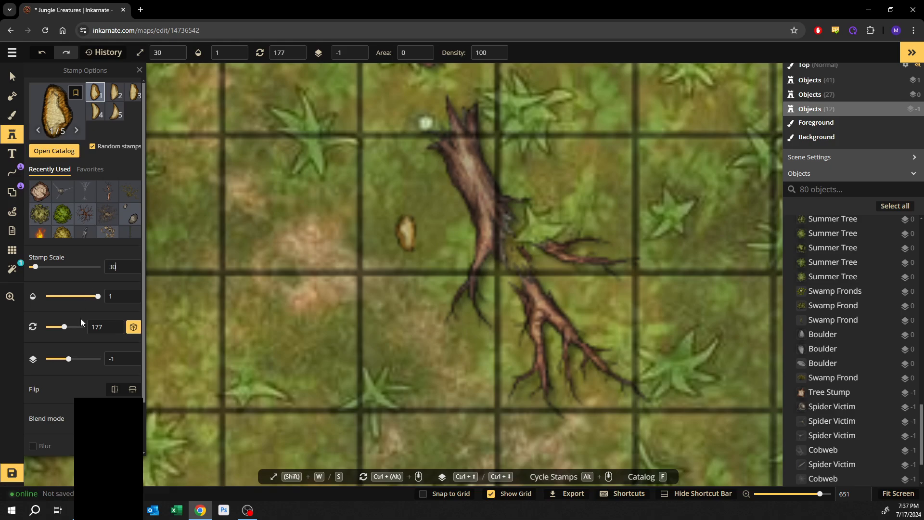
{"action": "left_click", "coordinate": [131, 272]}
{"action": "left_click", "coordinate": [131, 271]}
{"action": "left_click", "coordinate": [131, 271]}
{"action": "left_click", "coordinate": [131, 272]}
{"action": "left_click", "coordinate": [130, 272]}
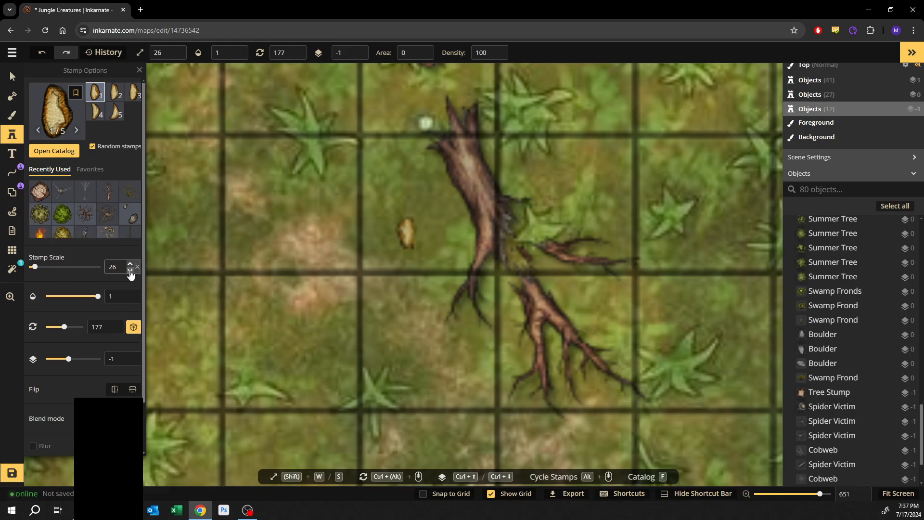
{"action": "left_click", "coordinate": [130, 272]}
{"action": "left_click", "coordinate": [130, 271]}
{"action": "left_click", "coordinate": [130, 272]}
{"action": "left_click", "coordinate": [130, 272]}
{"action": "left_click", "coordinate": [130, 271]}
{"action": "left_click", "coordinate": [130, 272]}
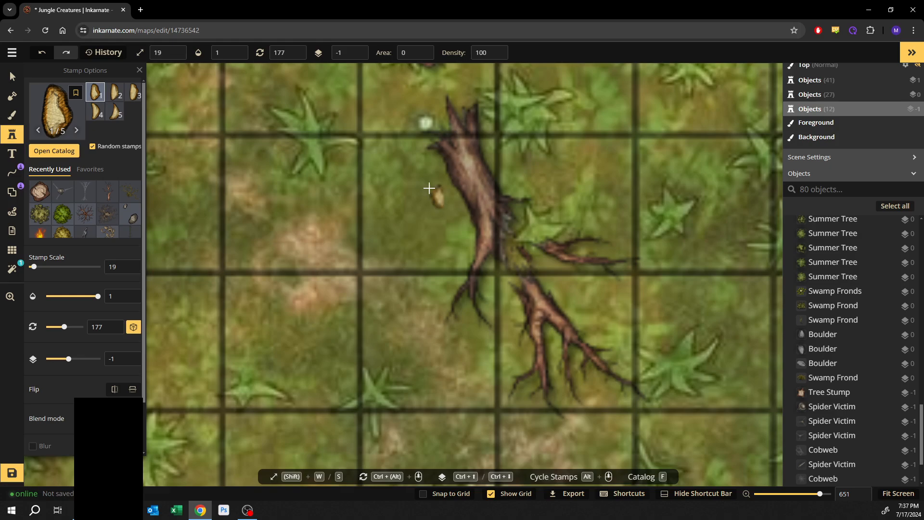
{"action": "scroll", "coordinate": [419, 231], "scroll_direction": "up", "scroll_amount": 3}
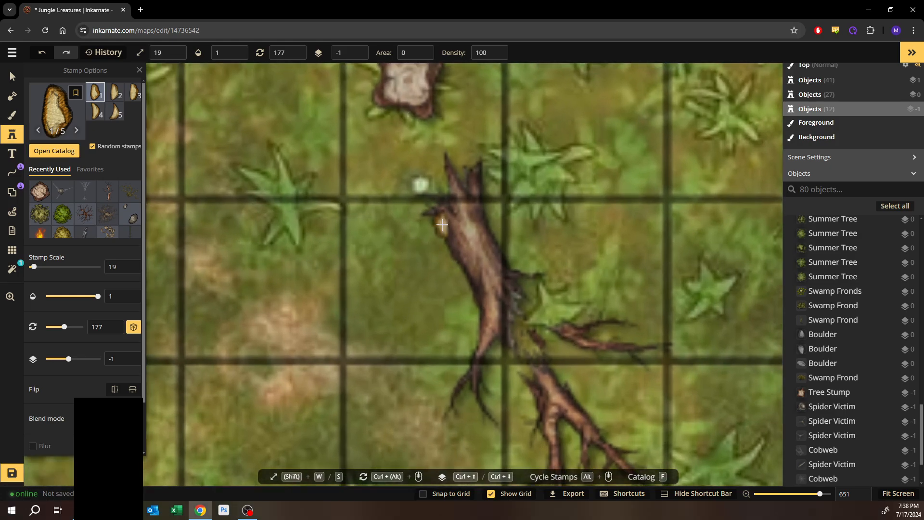
{"action": "scroll", "coordinate": [444, 237], "scroll_direction": "up", "scroll_amount": 1}
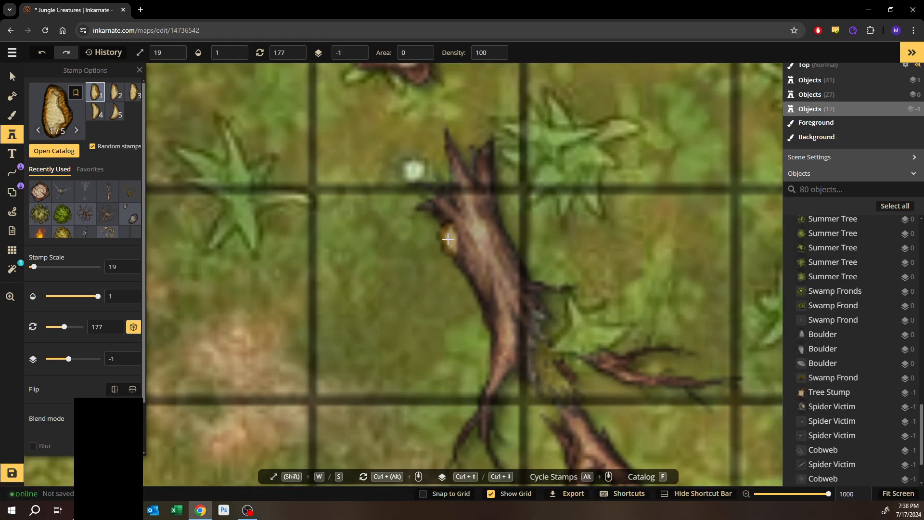
- Stamp a polypore mushroom on the fallen tree trunk and raise it one layer so it sits above the trunk
{"action": "left_click", "coordinate": [447, 238]}
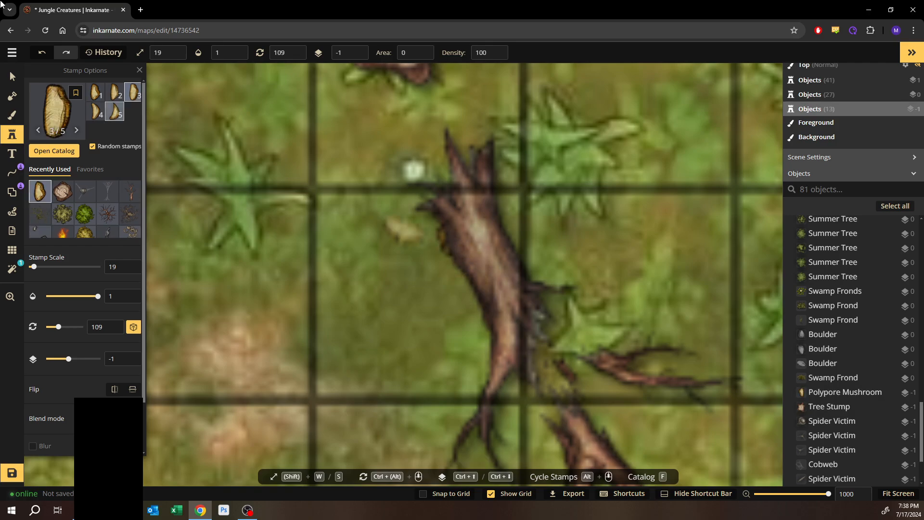
{"action": "left_click", "coordinate": [11, 76]}
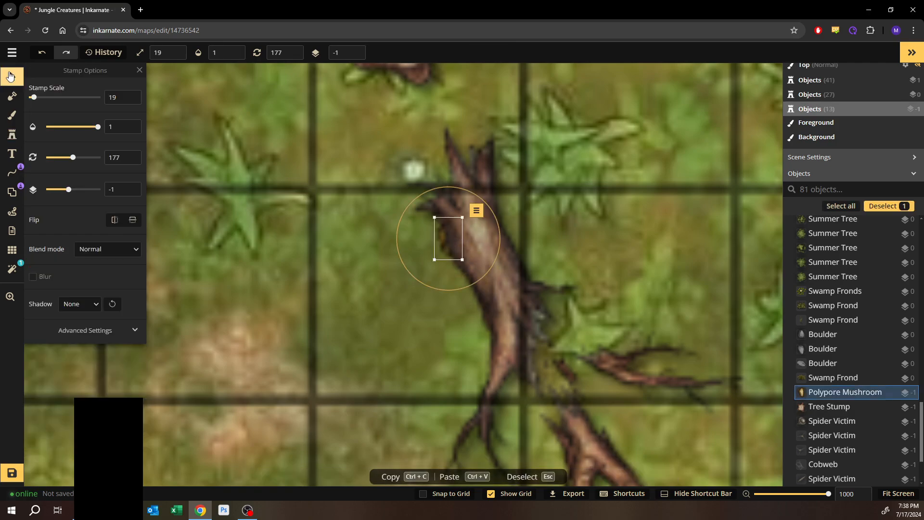
{"action": "key", "text": "ctrl+Up"}
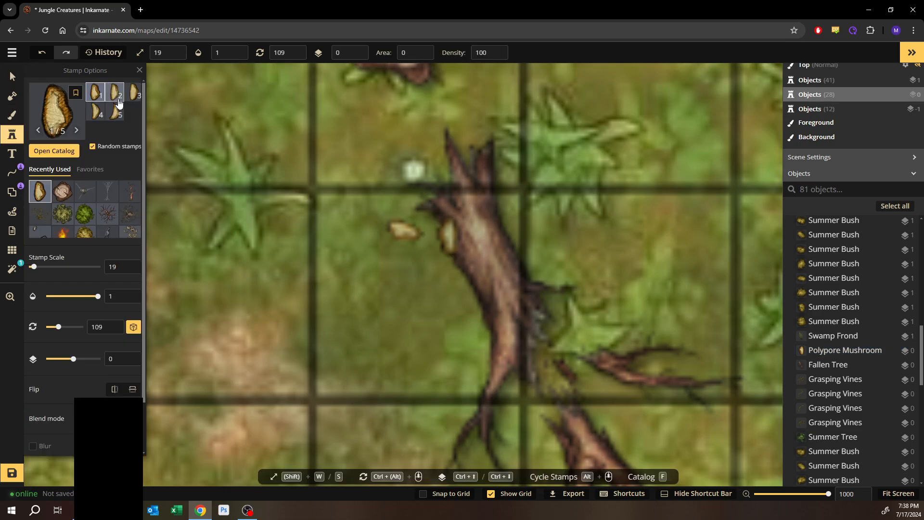
- Stamp the third polypore mushroom variant beside the trunk, then rotate it and move it onto the trunk's edge
{"action": "left_click", "coordinate": [134, 93]}
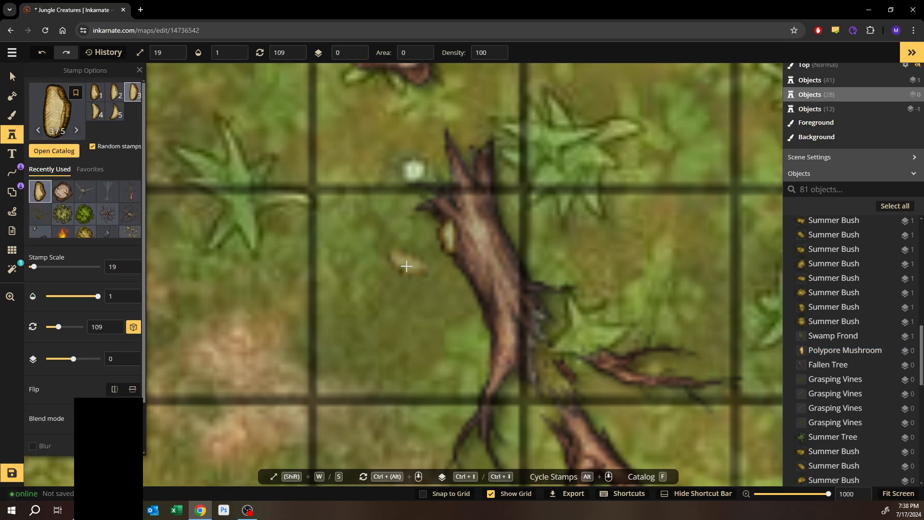
{"action": "left_click", "coordinate": [412, 281]}
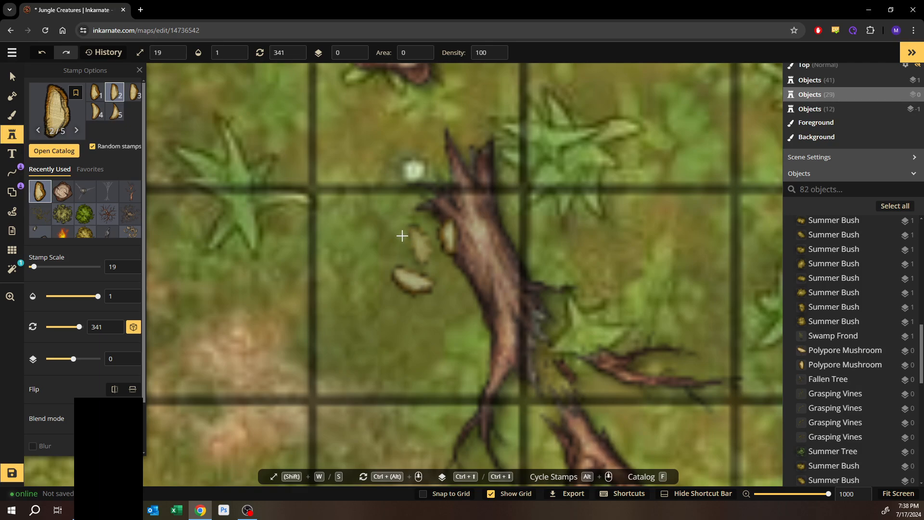
{"action": "left_click", "coordinate": [12, 76]}
{"action": "left_click", "coordinate": [412, 281]}
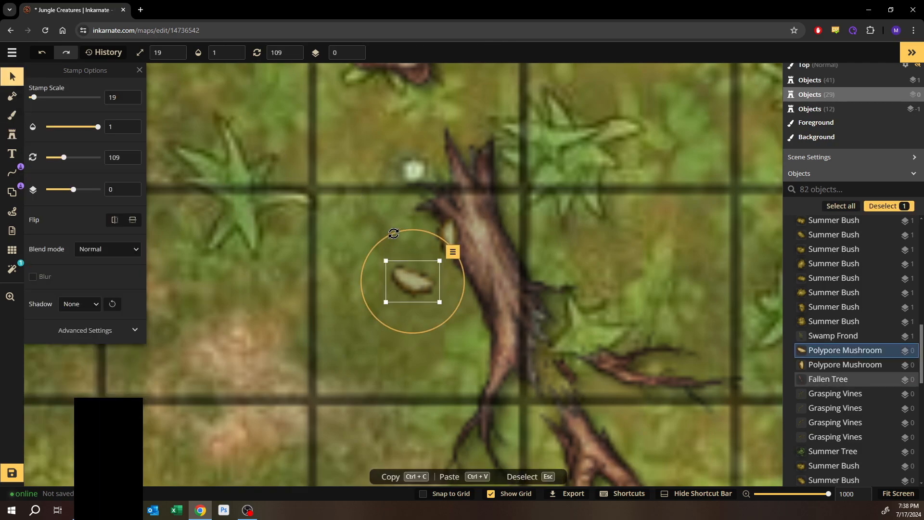
{"action": "left_click_drag", "start_coordinate": [395, 234], "coordinate": [430, 234]}
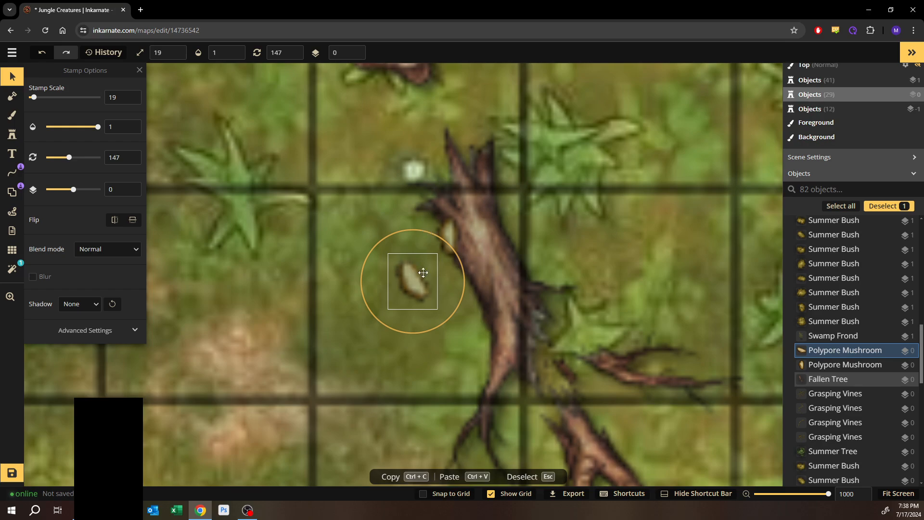
{"action": "left_click_drag", "start_coordinate": [418, 288], "coordinate": [470, 264]}
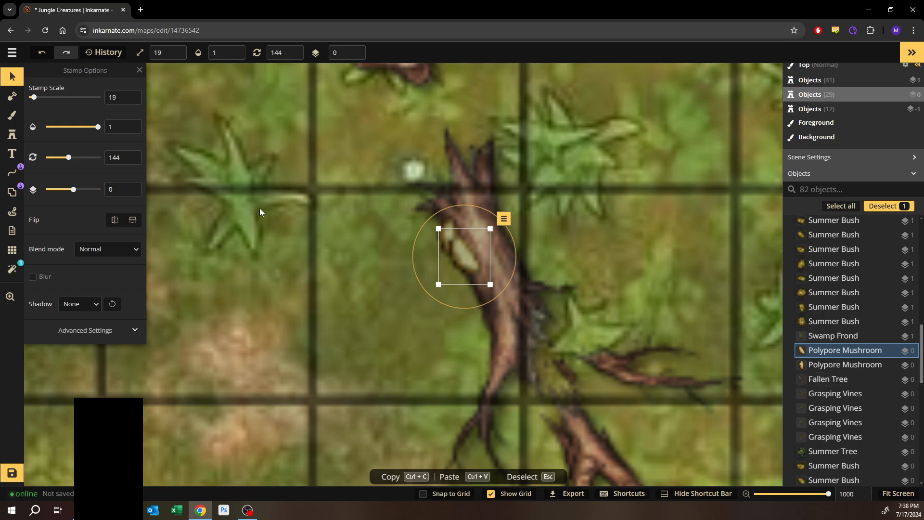
- Stamp a polypore mushroom on the lower edge of the tree stump
{"action": "left_click", "coordinate": [12, 134]}
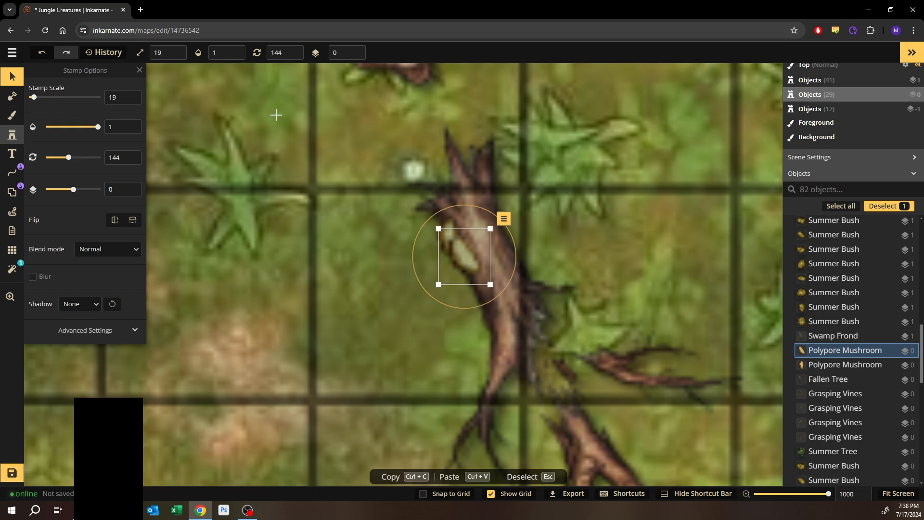
{"action": "left_click_drag", "start_coordinate": [274, 128], "coordinate": [320, 305]}
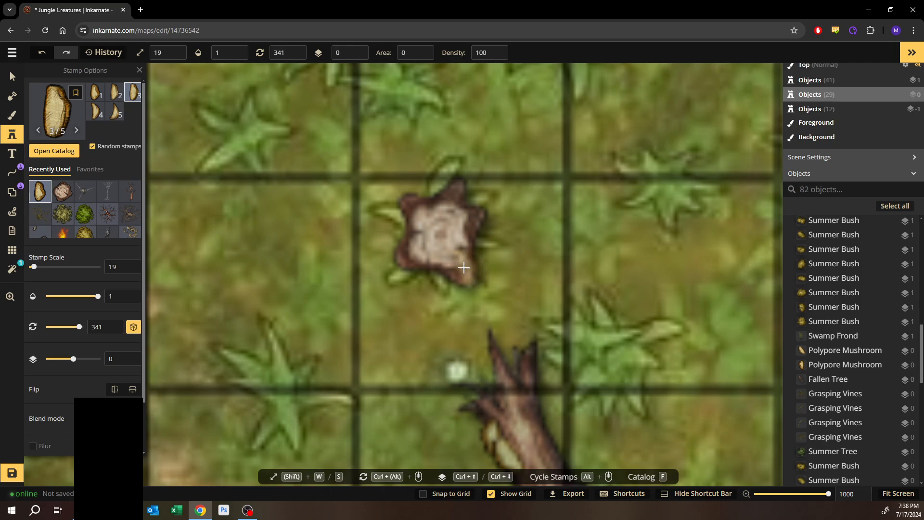
{"action": "left_click", "coordinate": [432, 273]}
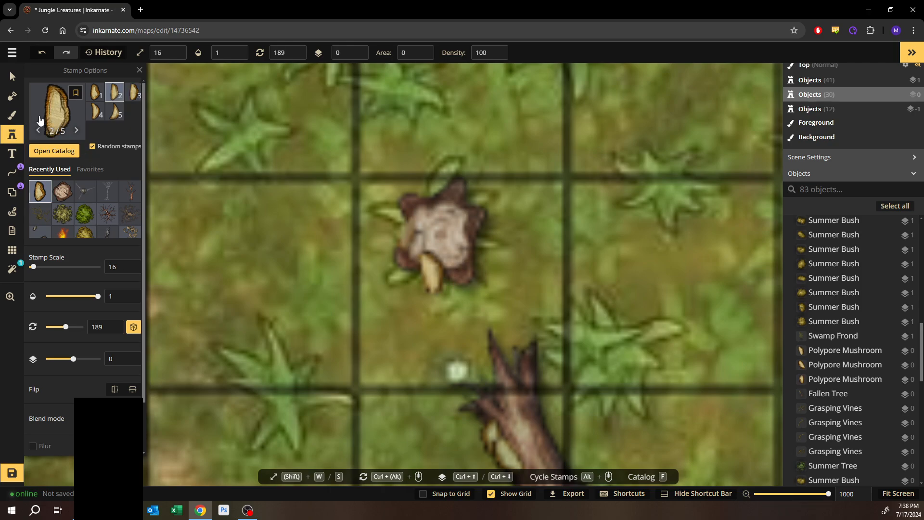
{"action": "key", "text": "s"}
{"action": "key", "text": "s"}
- Shrink the stump's polypore mushroom to scale 10, rotating and moving it to the stump's lower-right edge
{"action": "left_click", "coordinate": [431, 272]}
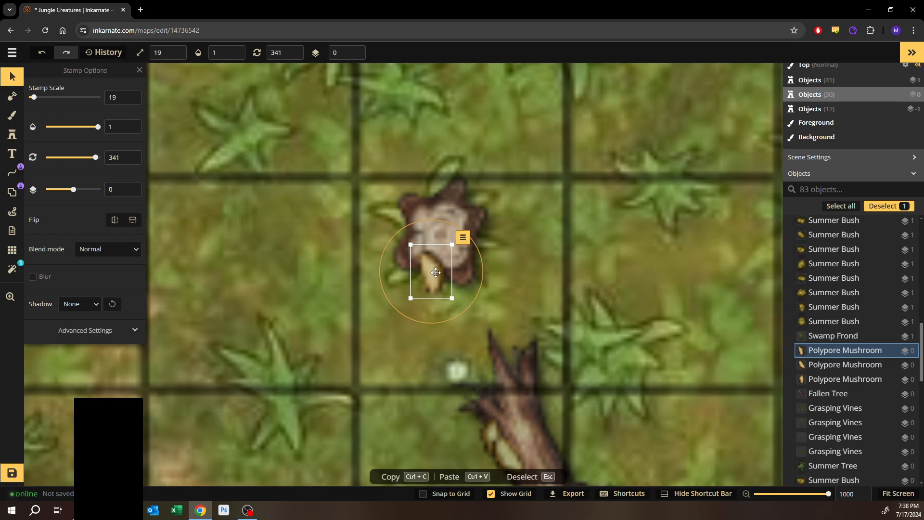
{"action": "key", "text": "s"}
{"action": "key", "text": "s"}
{"action": "key", "text": "s"}
{"action": "key", "text": "s"}
{"action": "key", "text": "s"}
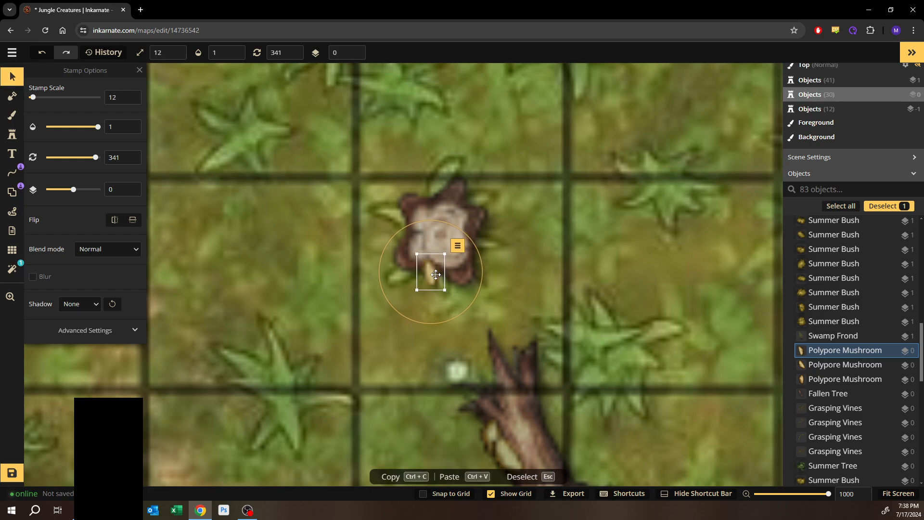
{"action": "key", "text": "s"}
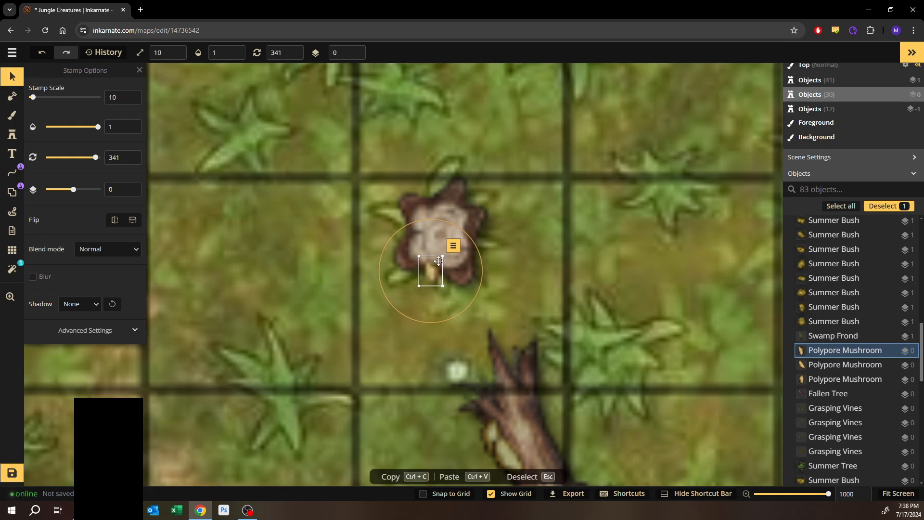
{"action": "left_click_drag", "start_coordinate": [440, 220], "coordinate": [459, 275]}
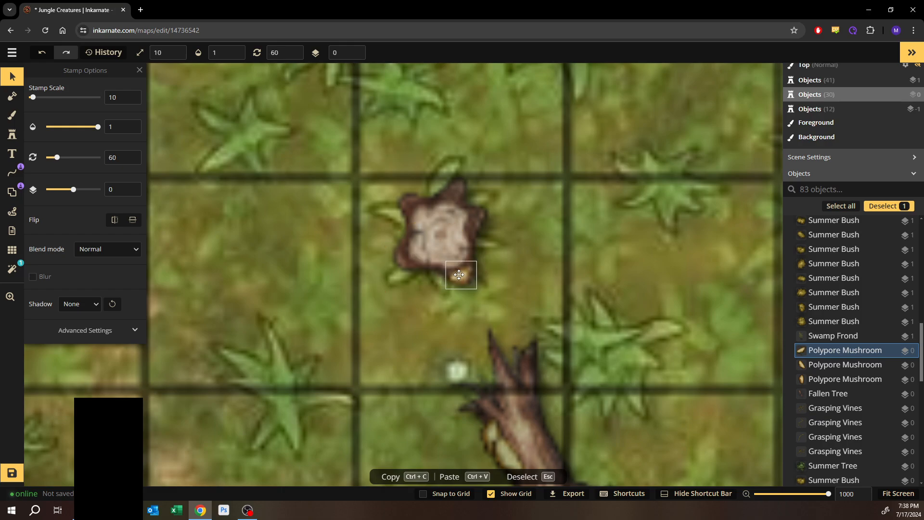
{"action": "left_click", "coordinate": [540, 215]}
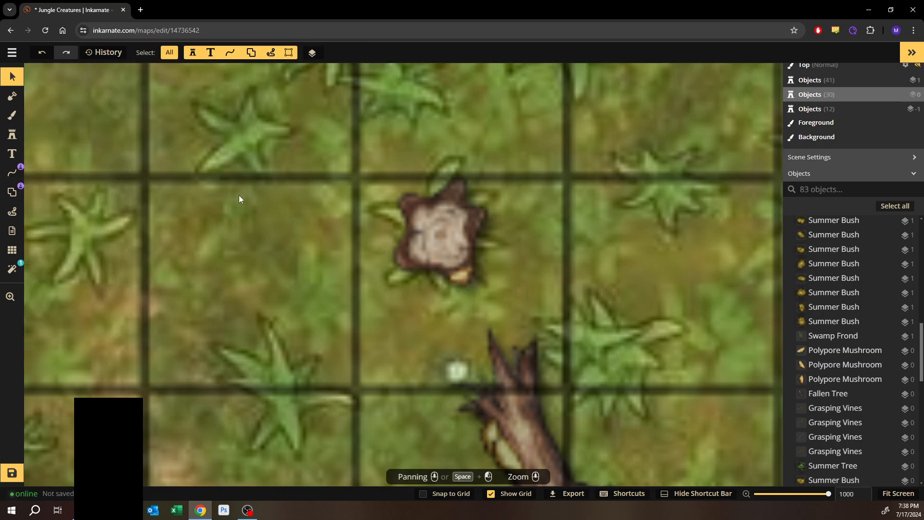
- Pick the Fly Agaric Mushrooms pack from the catalog and stamp three red mushrooms along the stump's left side
{"action": "left_click", "coordinate": [10, 137]}
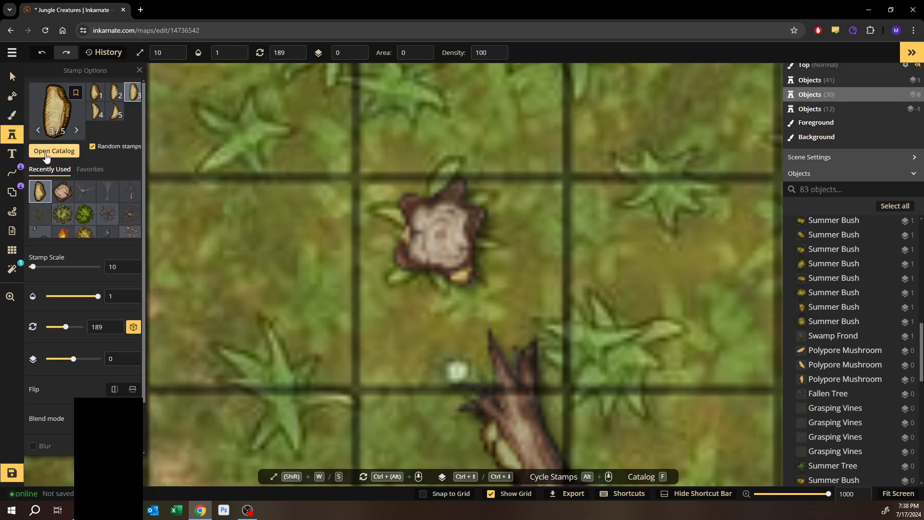
{"action": "left_click", "coordinate": [46, 151]}
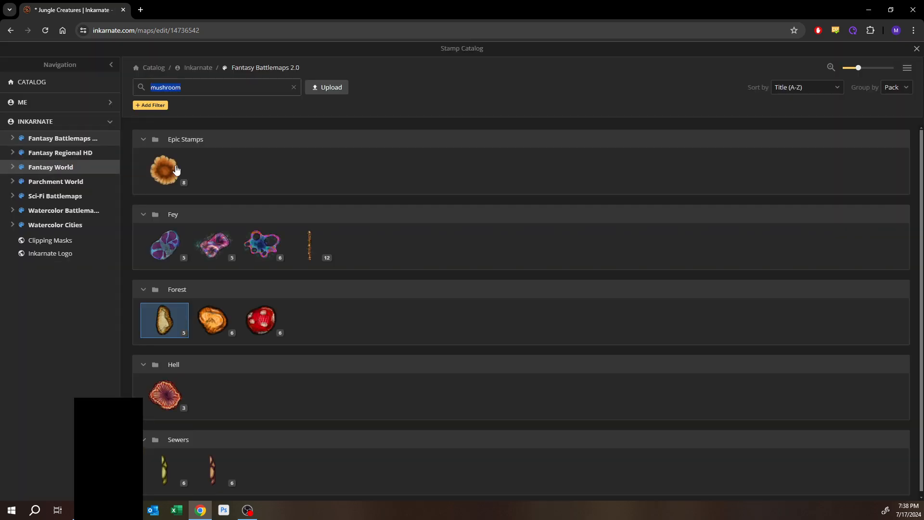
{"action": "left_click", "coordinate": [258, 318]}
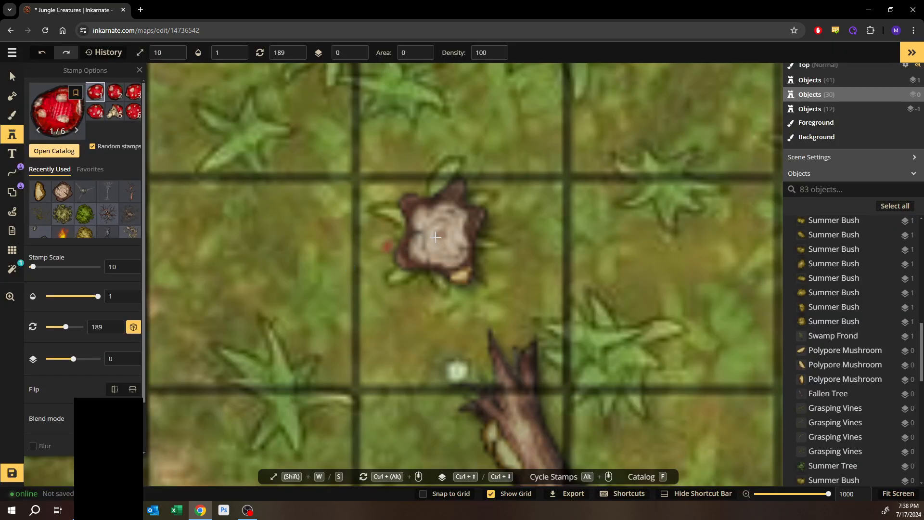
{"action": "left_click", "coordinate": [390, 242]}
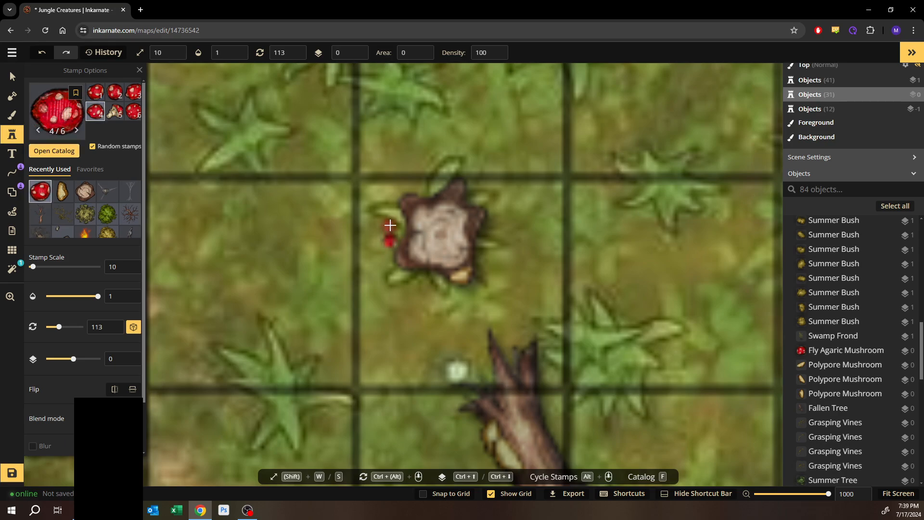
{"action": "left_click", "coordinate": [391, 221]}
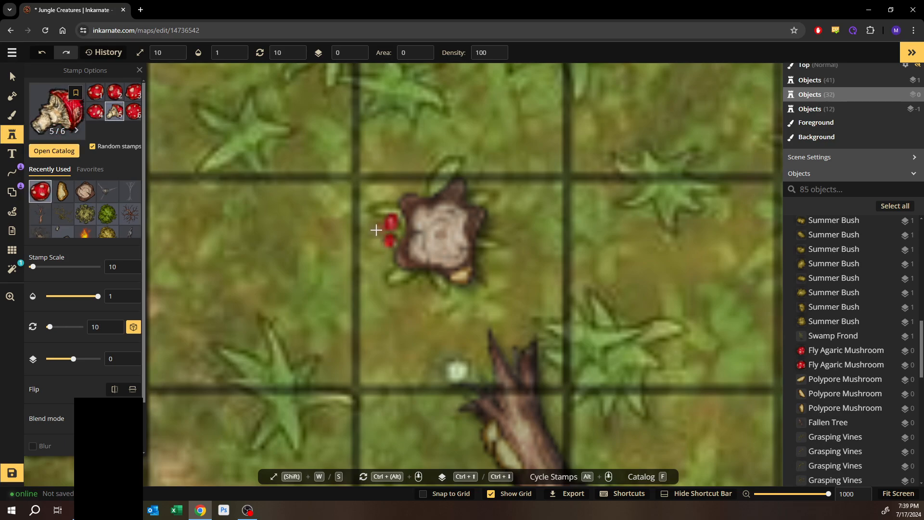
{"action": "left_click", "coordinate": [132, 114]}
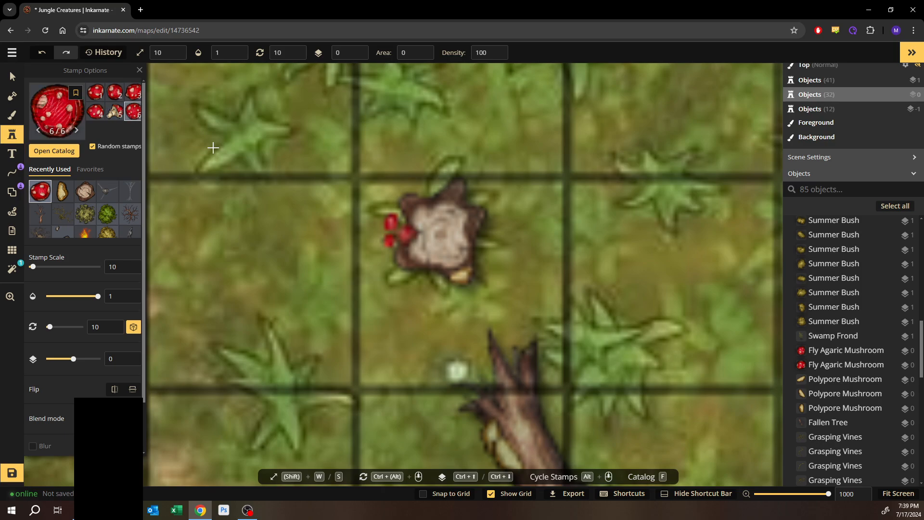
{"action": "left_click", "coordinate": [368, 230]}
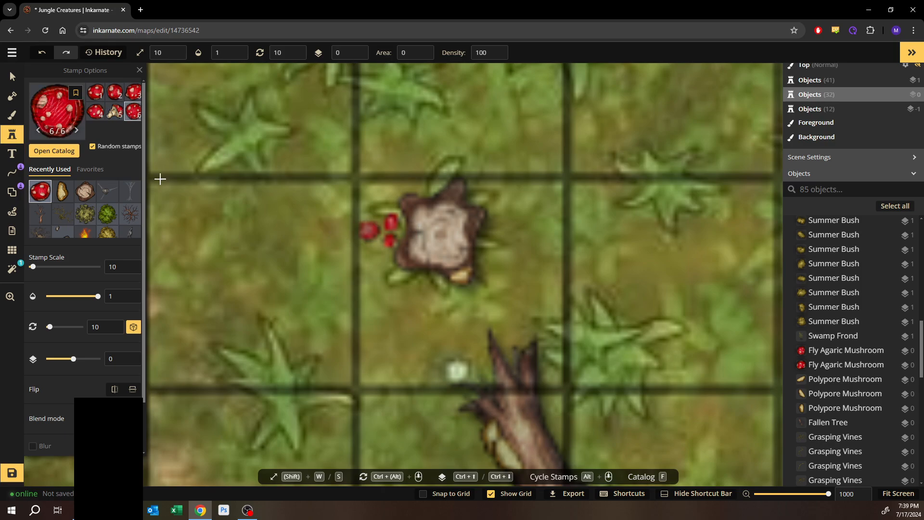
- Pick the orange Boletus mushroom pack, set the stamp scale to 20 and stamp one on top of the stump
{"action": "left_click", "coordinate": [41, 152]}
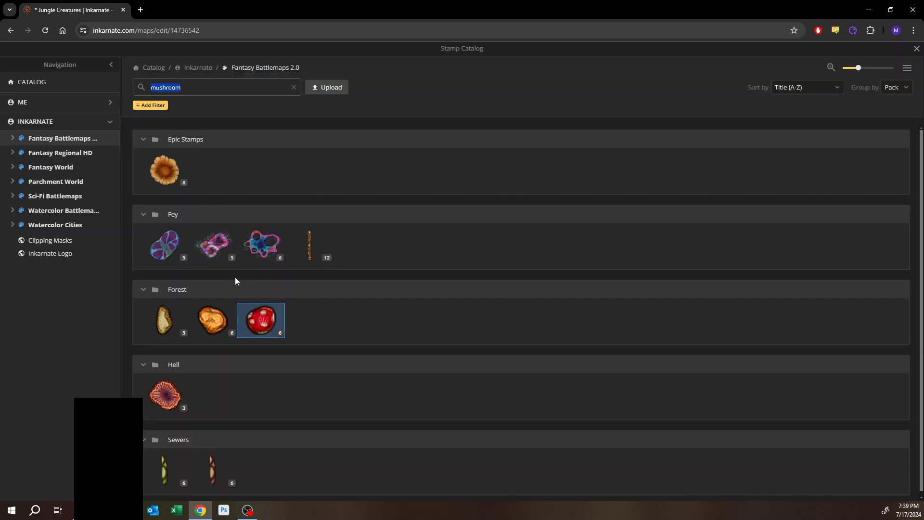
{"action": "left_click", "coordinate": [223, 322]}
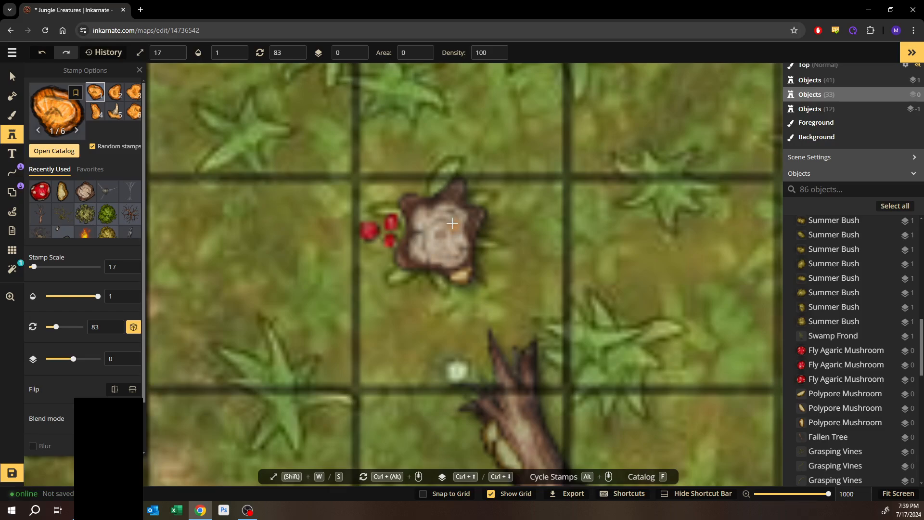
{"action": "key", "text": "w"}
{"action": "key", "text": "w"}
{"action": "key", "text": "w"}
{"action": "left_click", "coordinate": [449, 224]}
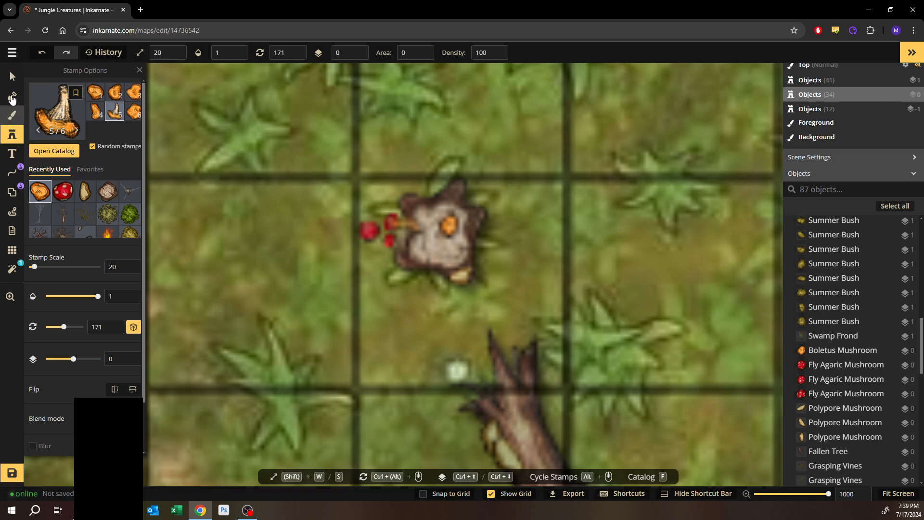
- Deselect the stamp and save the map
{"action": "left_click", "coordinate": [12, 76]}
{"action": "left_click", "coordinate": [336, 336]}
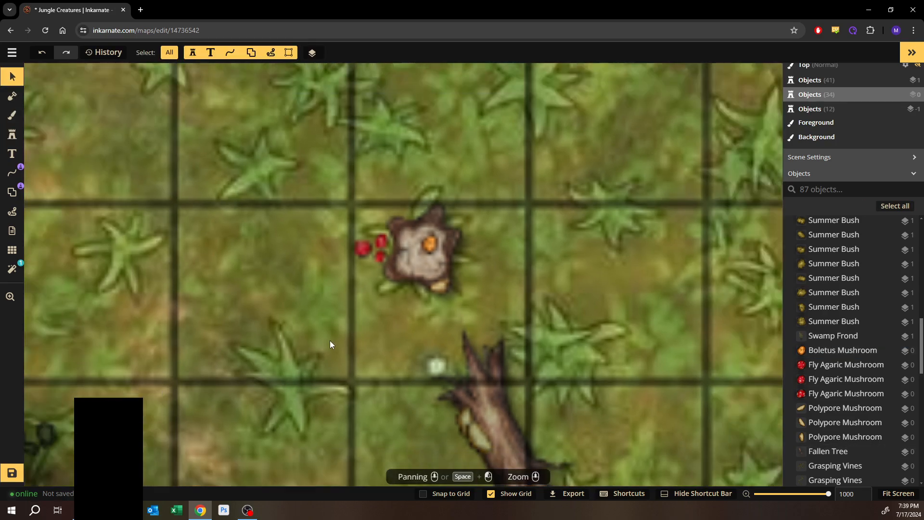
{"action": "scroll", "coordinate": [330, 344], "scroll_direction": "down", "scroll_amount": 10}
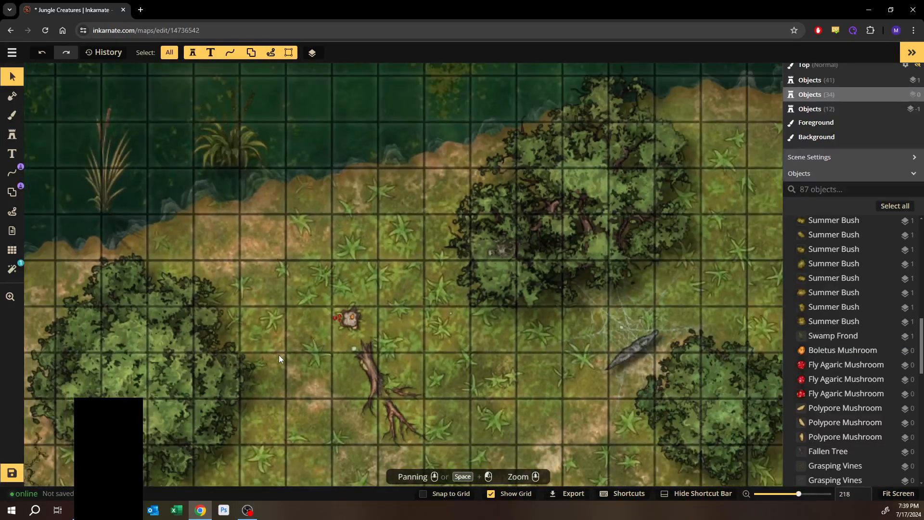
{"action": "left_click_drag", "start_coordinate": [532, 367], "coordinate": [466, 315]}
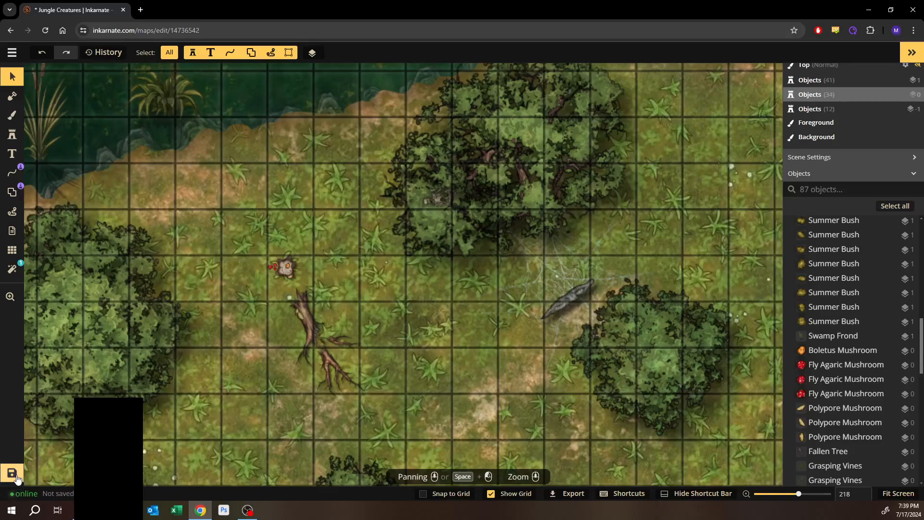
{"action": "left_click", "coordinate": [12, 474]}
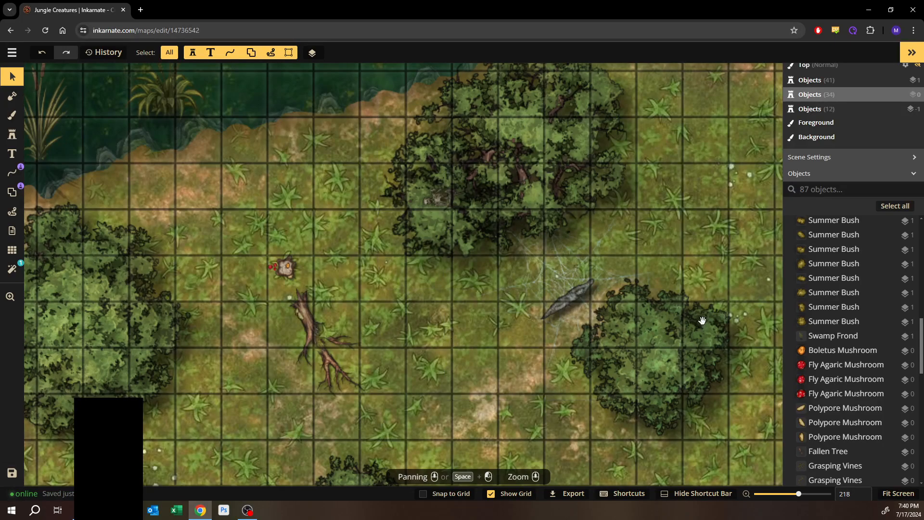
- Zoom out to review the whole battle map
{"action": "left_click", "coordinate": [555, 256]}
{"action": "left_click_drag", "start_coordinate": [554, 256], "coordinate": [294, 144]}
{"action": "scroll", "coordinate": [428, 289], "scroll_direction": "down", "scroll_amount": 4}
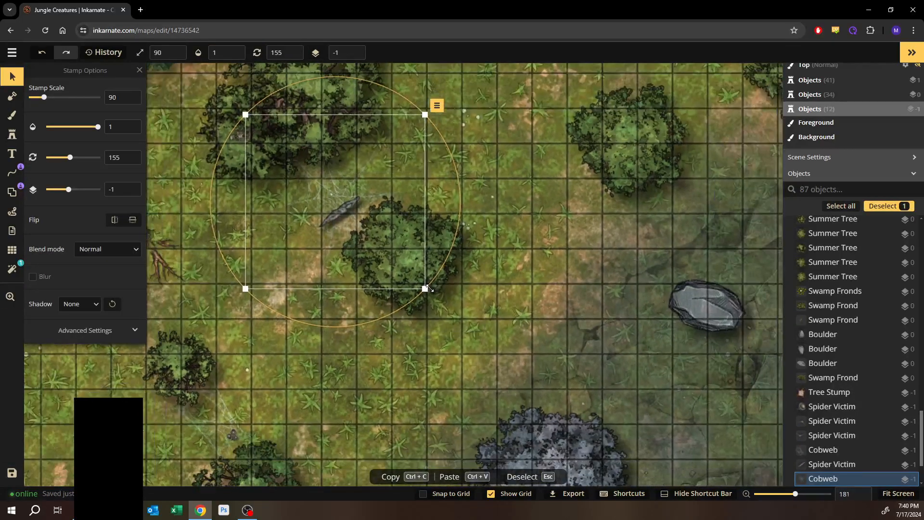
{"action": "scroll", "coordinate": [427, 289], "scroll_direction": "down", "scroll_amount": 3}
{"action": "left_click_drag", "start_coordinate": [383, 372], "coordinate": [491, 322]}
{"action": "scroll", "coordinate": [419, 350], "scroll_direction": "down", "scroll_amount": 3}
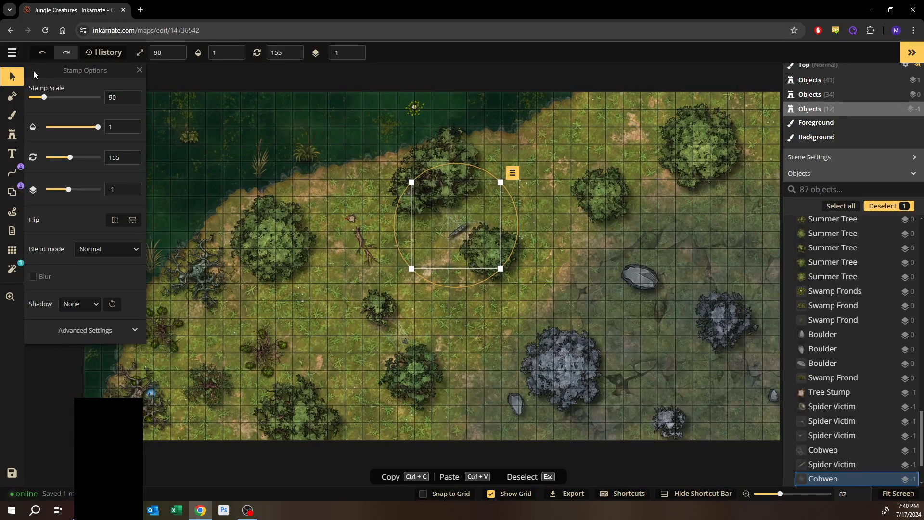
{"action": "left_click", "coordinate": [140, 71]}
{"action": "scroll", "coordinate": [579, 292], "scroll_direction": "down", "scroll_amount": 2}
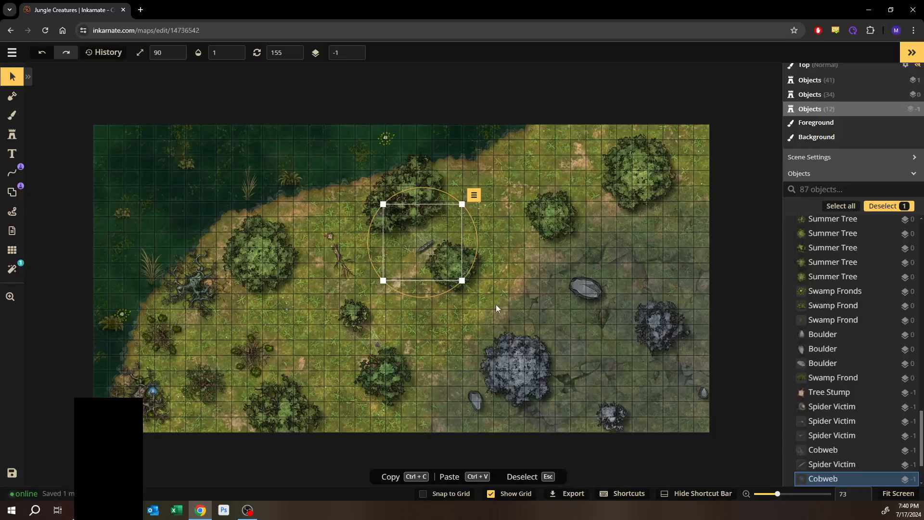
{"action": "left_click", "coordinate": [496, 304]}
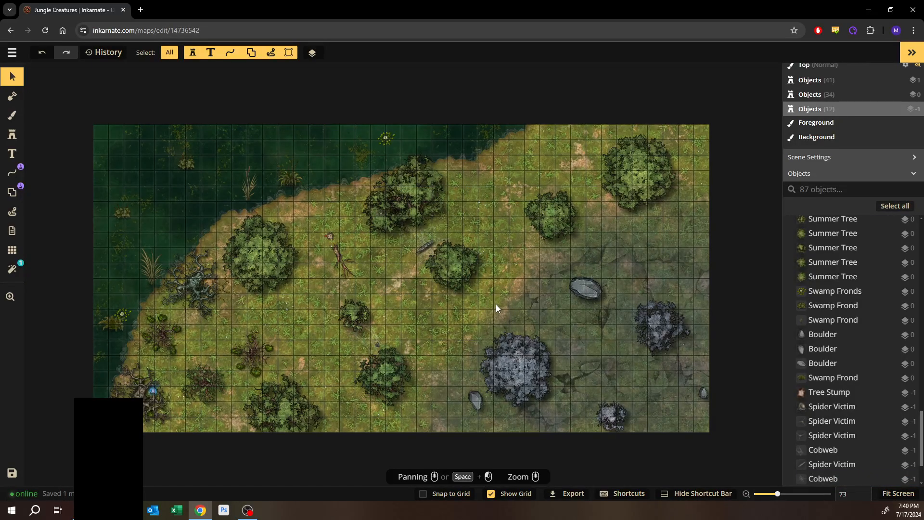